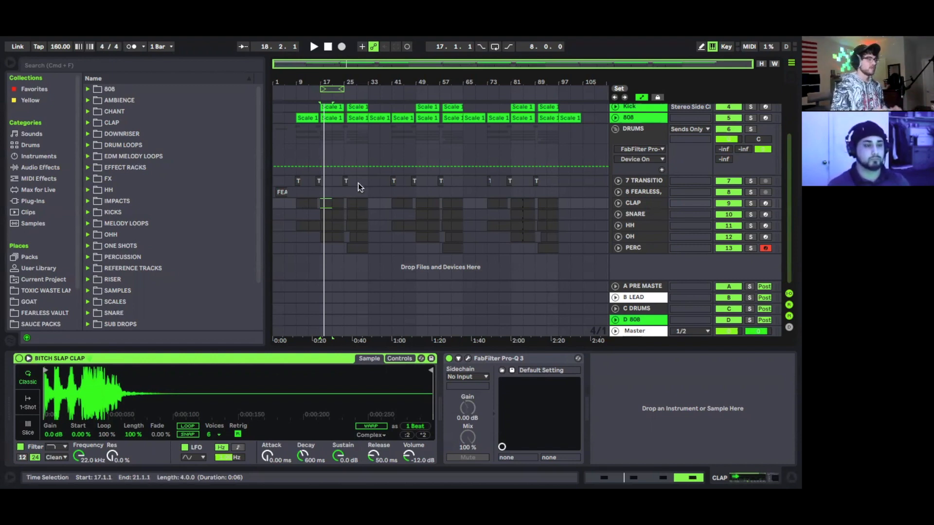
# - Move the arrangement's loop region to start at 1.1.1 and span 8 bars
pyautogui.press('Tab')
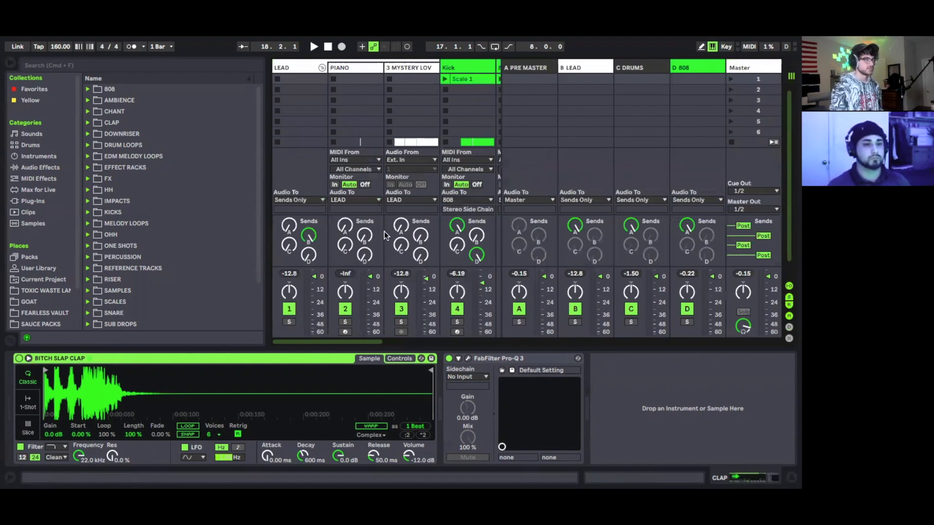
pyautogui.press('Tab')
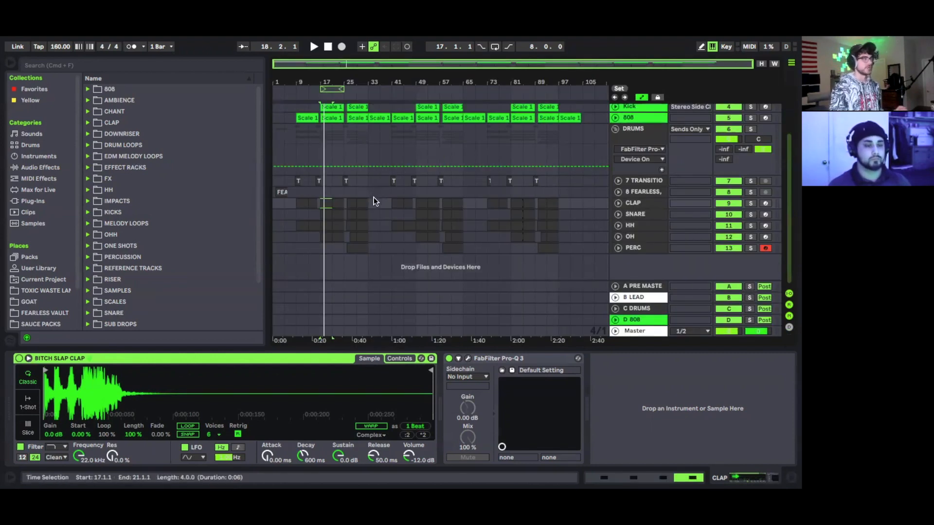
pyautogui.moveTo(331, 89); pyautogui.dragTo(285, 86)
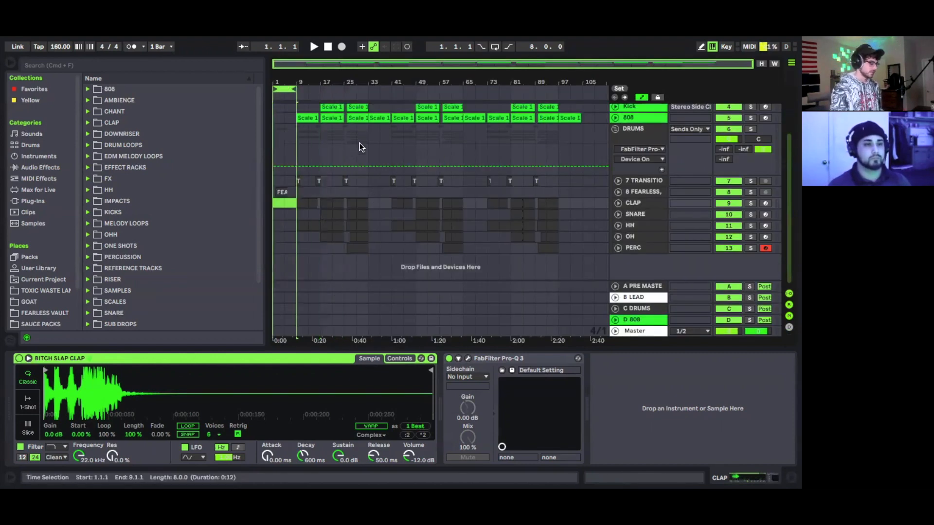
# - Insert a new audio track directly after the MYSTERY LOVE track in Session View
pyautogui.press('Tab')
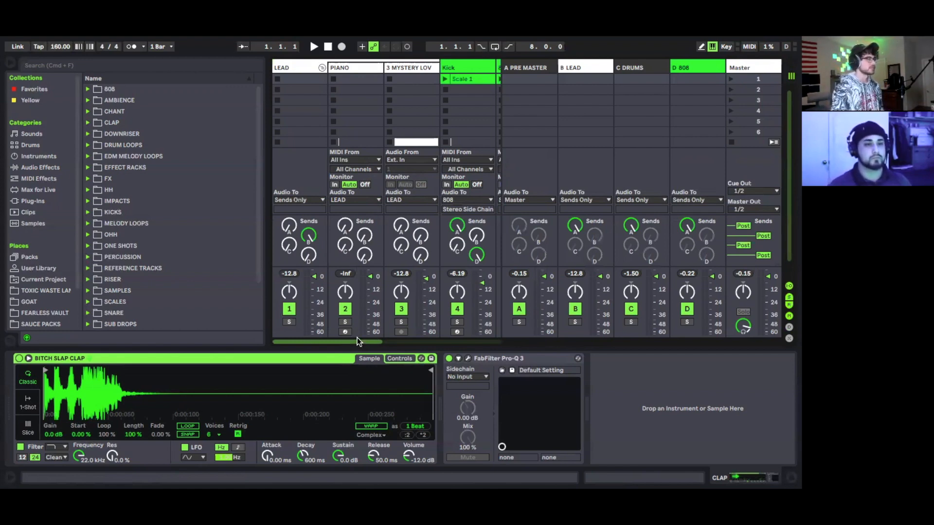
pyautogui.moveTo(357, 340); pyautogui.dragTo(330, 339)
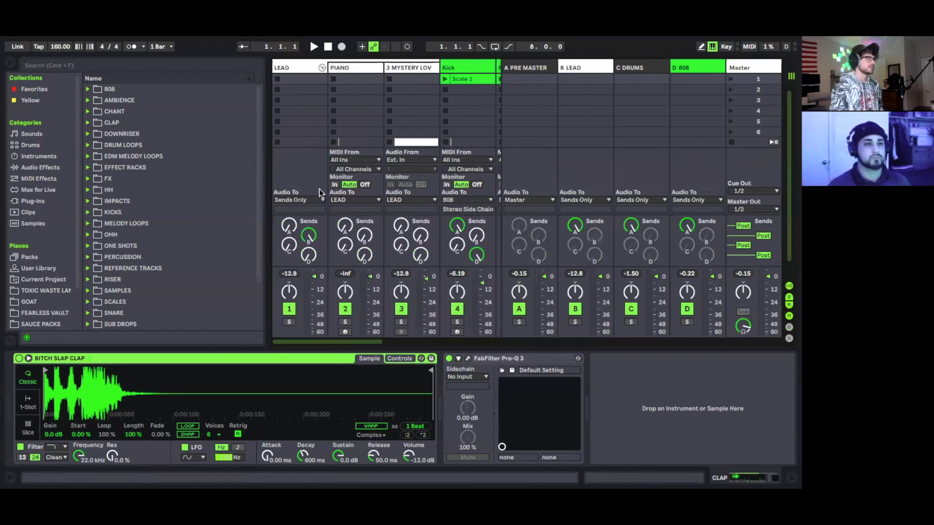
pyautogui.rightClick(402, 68)
pyautogui.click(429, 152)
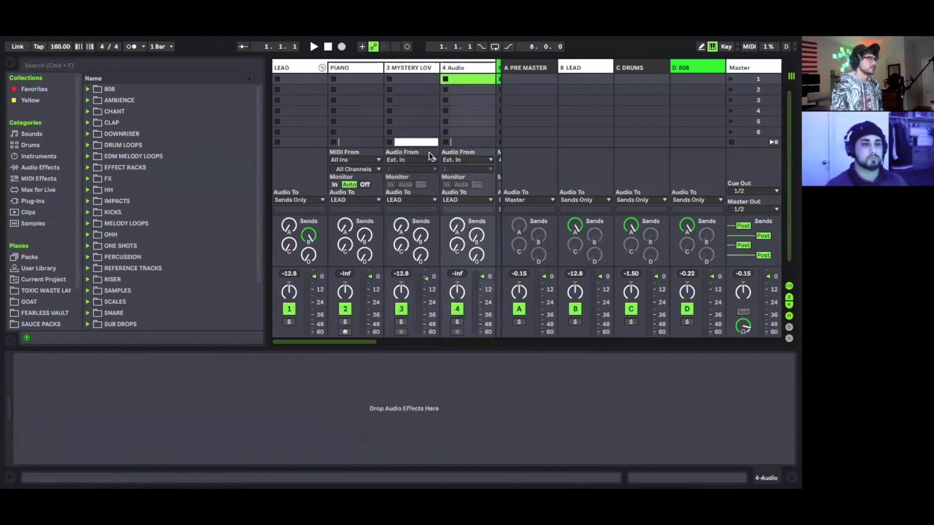
# - Load BRASSLES 158 BPM.mp3 from GOAT's SAMPLES, SUBSCRIBER LOOPS folder into the first clip slot of the new audio track
pyautogui.scroll(-1, 49, 277)
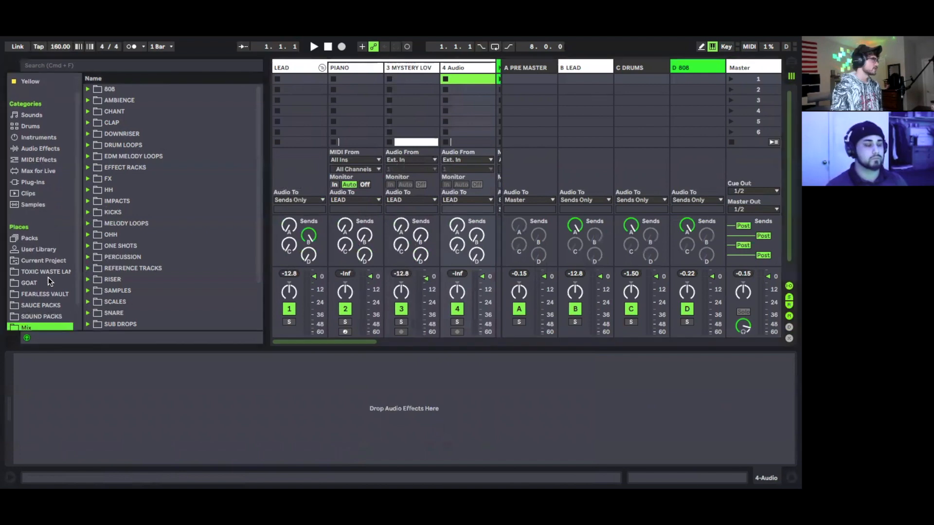
pyautogui.click(46, 283)
pyautogui.click(88, 200)
pyautogui.click(95, 279)
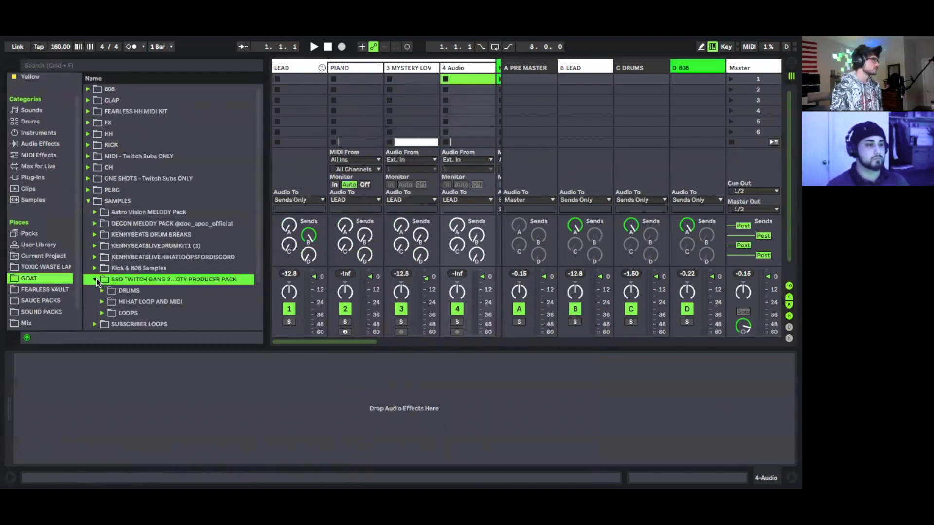
pyautogui.scroll(-3, 161, 270)
pyautogui.click(95, 269)
pyautogui.scroll(-2, 97, 272)
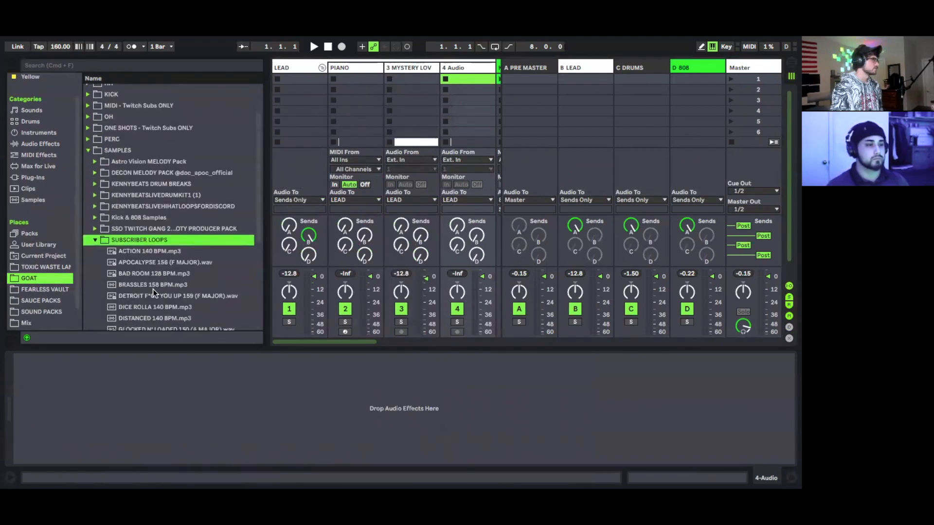
pyautogui.moveTo(153, 288); pyautogui.dragTo(418, 80)
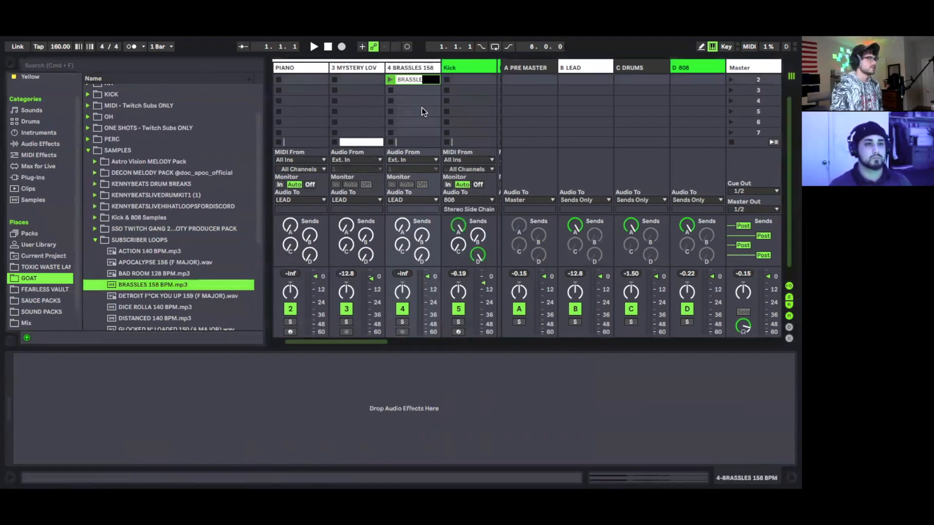
# - Open the BRASSLES 158 clip's sample details, and delete its audio track
pyautogui.click(391, 80)
pyautogui.press('Tab')
pyautogui.press('Tab')
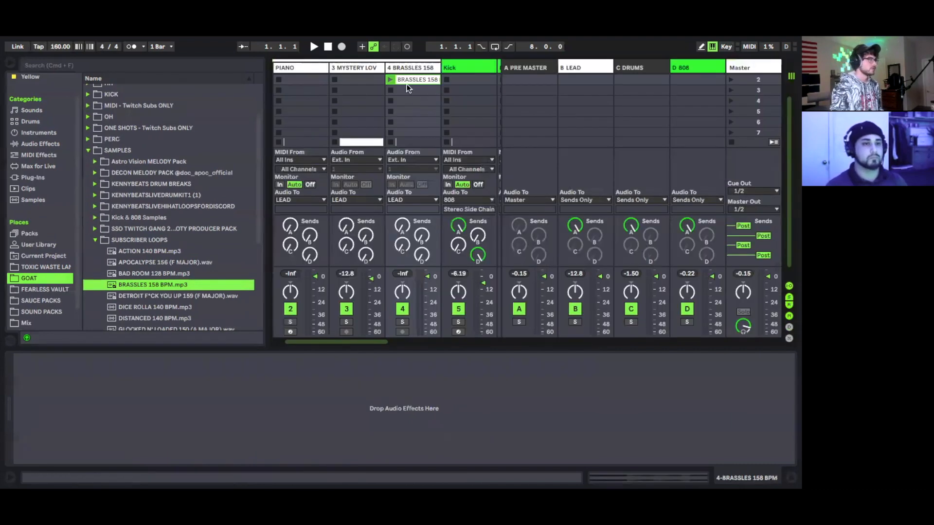
pyautogui.doubleClick(405, 80)
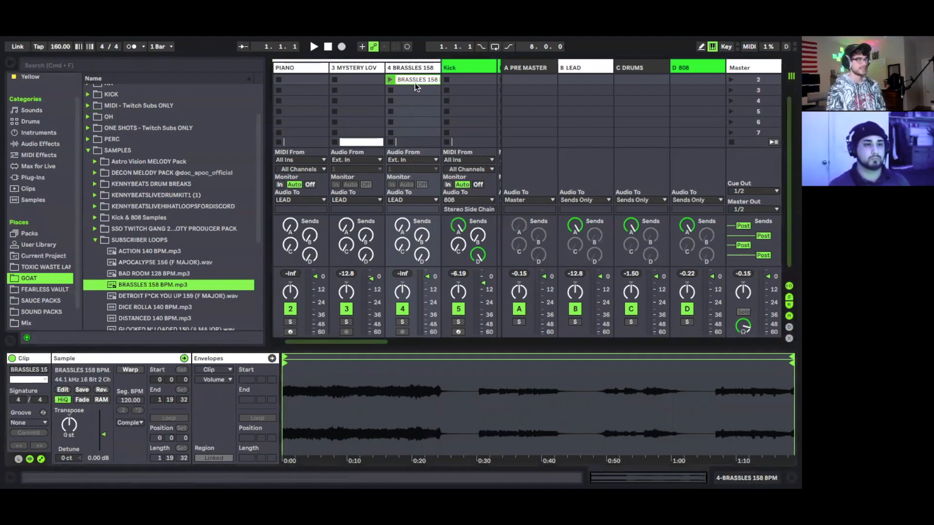
pyautogui.rightClick(416, 69)
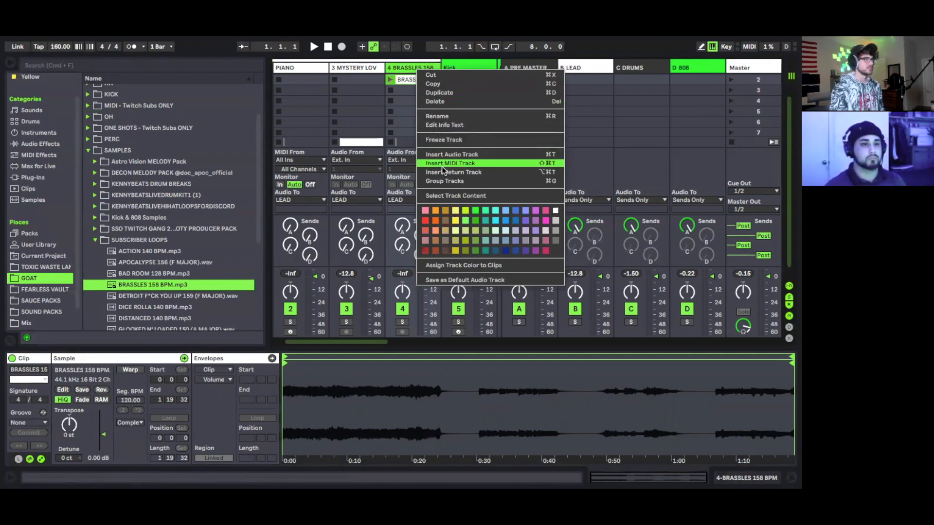
pyautogui.click(442, 101)
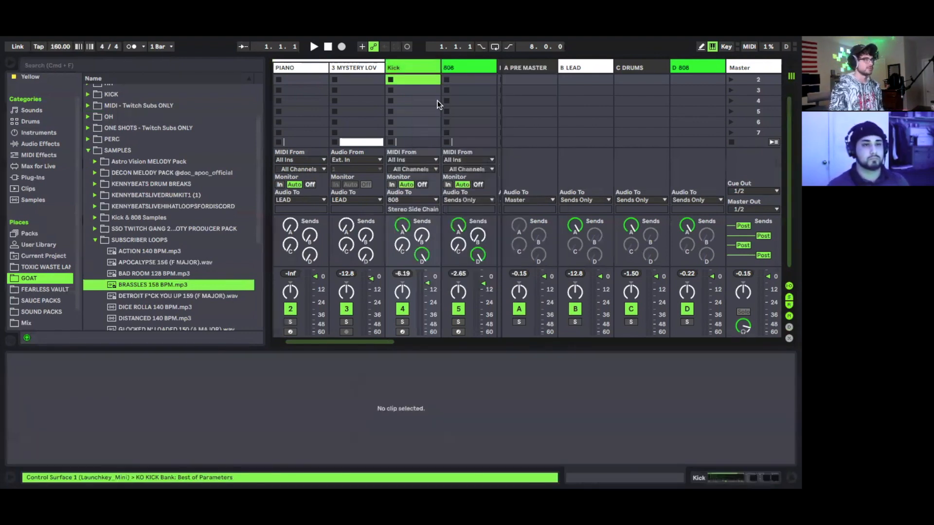
# - Inspect the first MYSTERY LOVE clip in the arrangement and select the loop region's content on all tracks
pyautogui.press('Tab')
pyautogui.scroll(3, 372, 166)
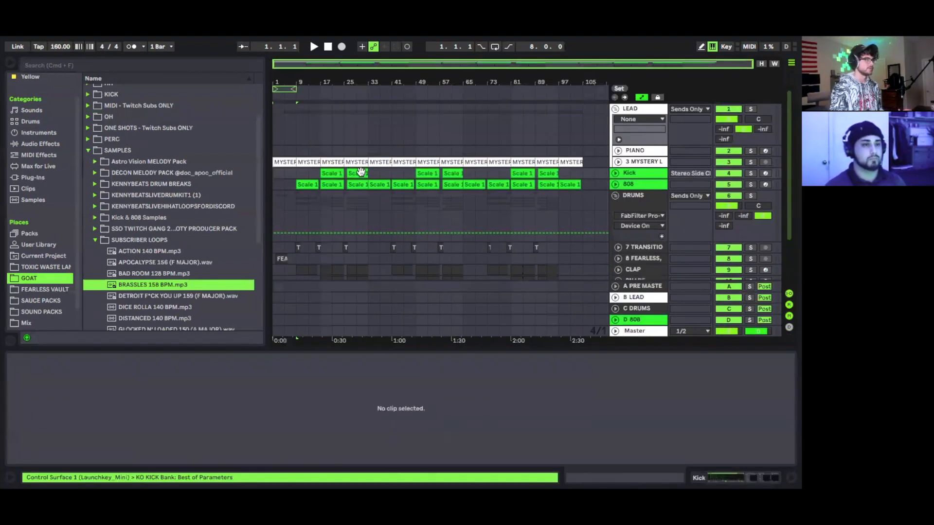
pyautogui.click(287, 161)
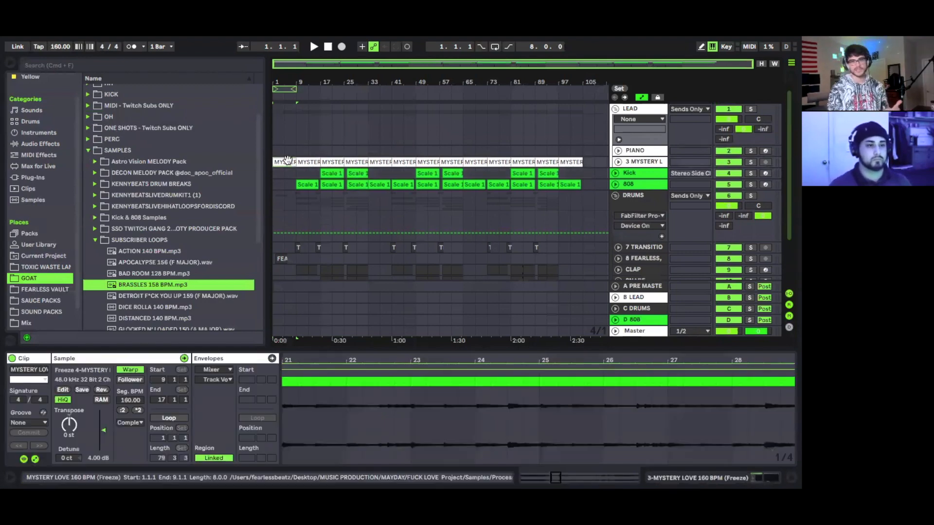
pyautogui.moveTo(284, 80); pyautogui.dragTo(312, 126)
pyautogui.click(316, 89)
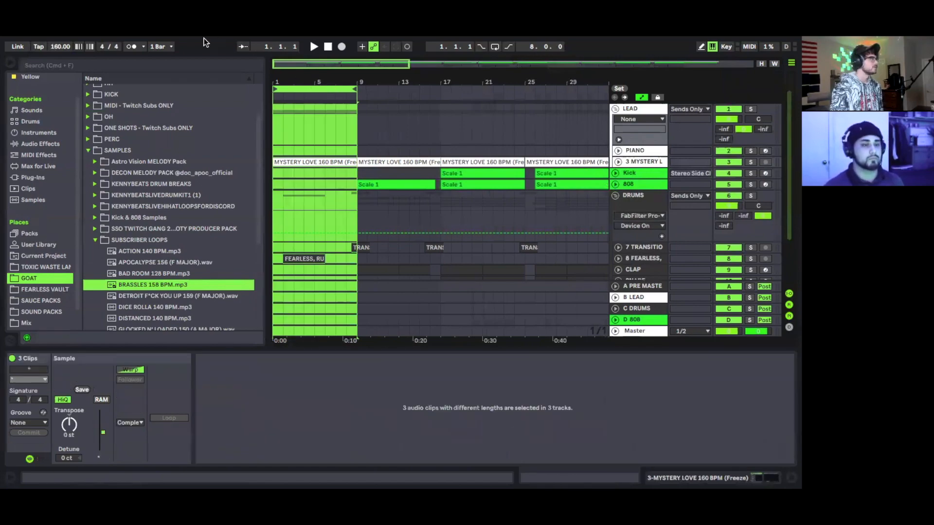
pyautogui.click(32, 56)
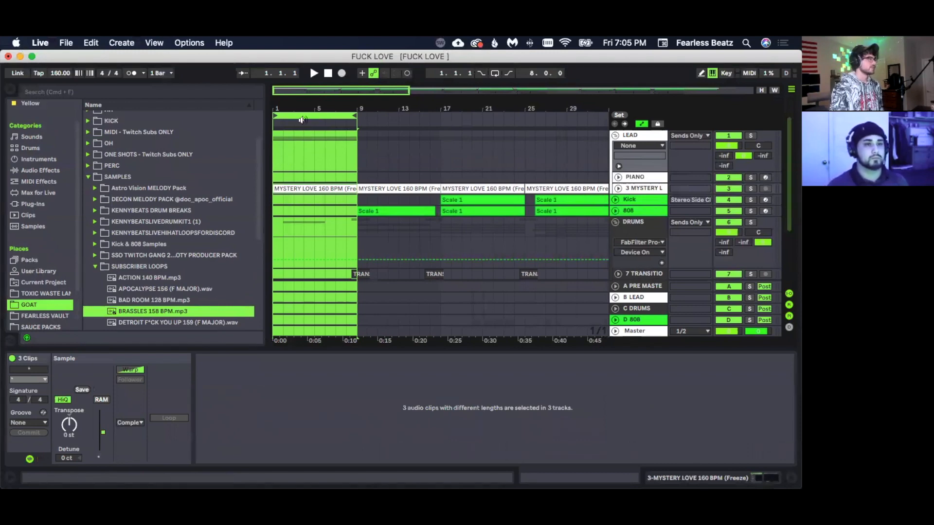
# - Reselect the loop region covering the first eight bars and enable loop playback for it
pyautogui.moveTo(355, 116)
pyautogui.mouseDown()
pyautogui.moveTo(468, 121)
pyautogui.moveTo(350, 128)
pyautogui.mouseUp()
pyautogui.scroll(-2, 351, 136)
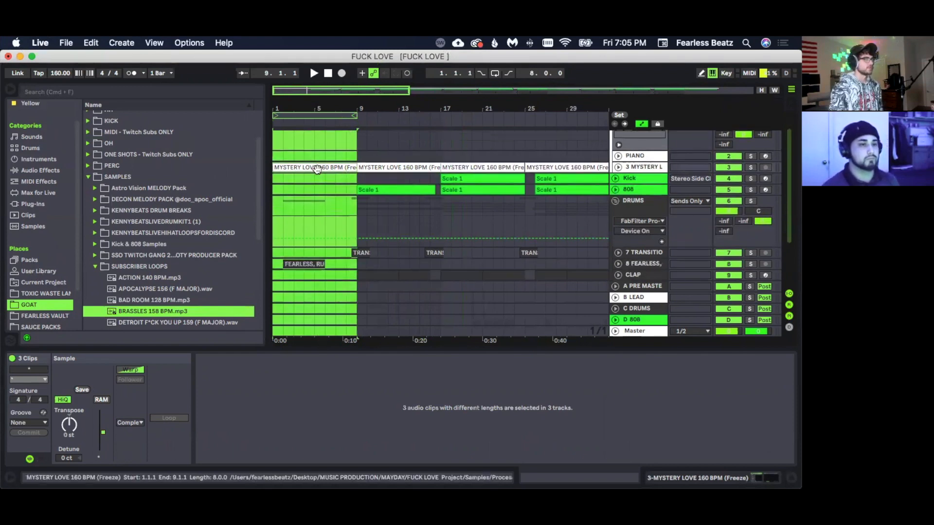
pyautogui.click(314, 167)
pyautogui.scroll(2, 324, 209)
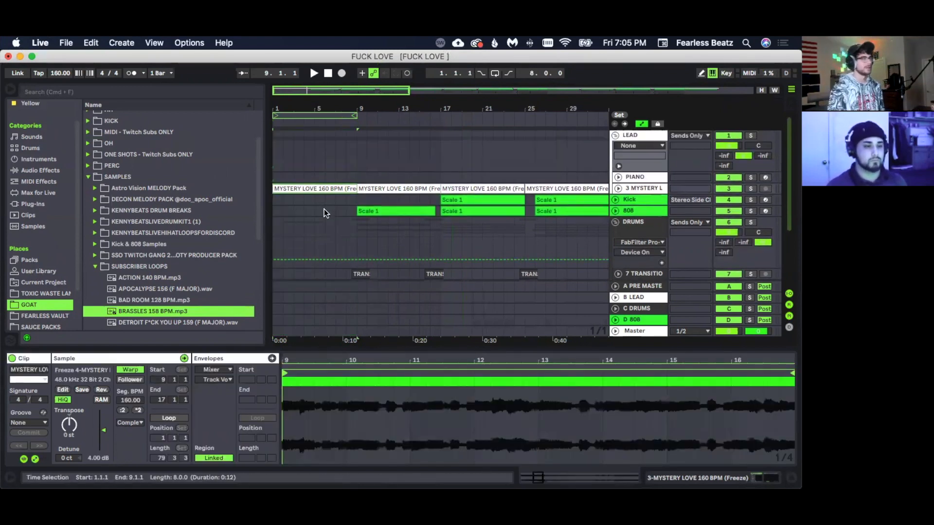
pyautogui.click(335, 116)
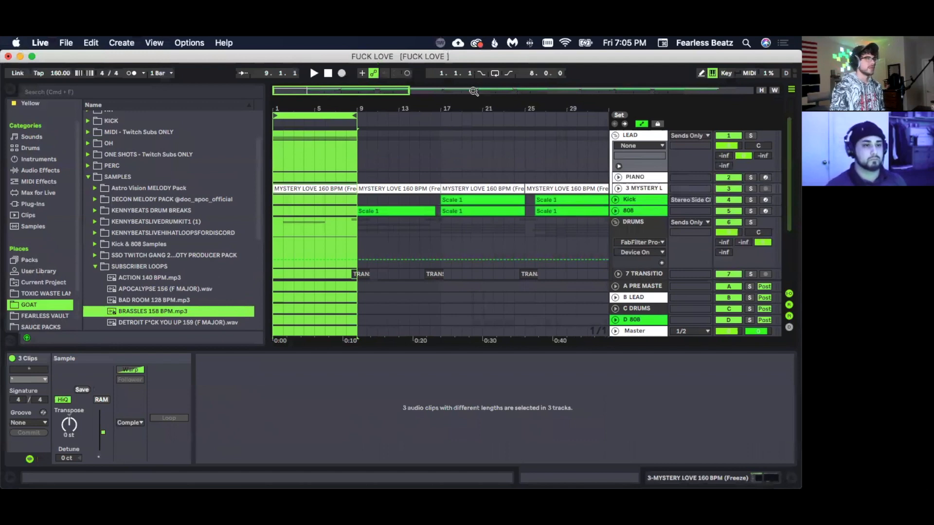
pyautogui.click(495, 74)
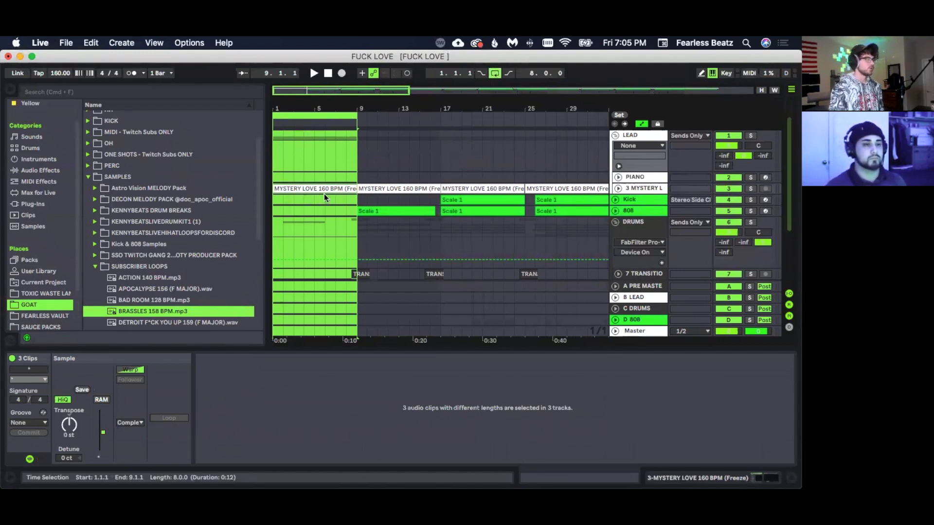
# - Play the looped first eight bars of the arrangement and stop playback
pyautogui.press('space')
pyautogui.scroll(-1, 323, 200)
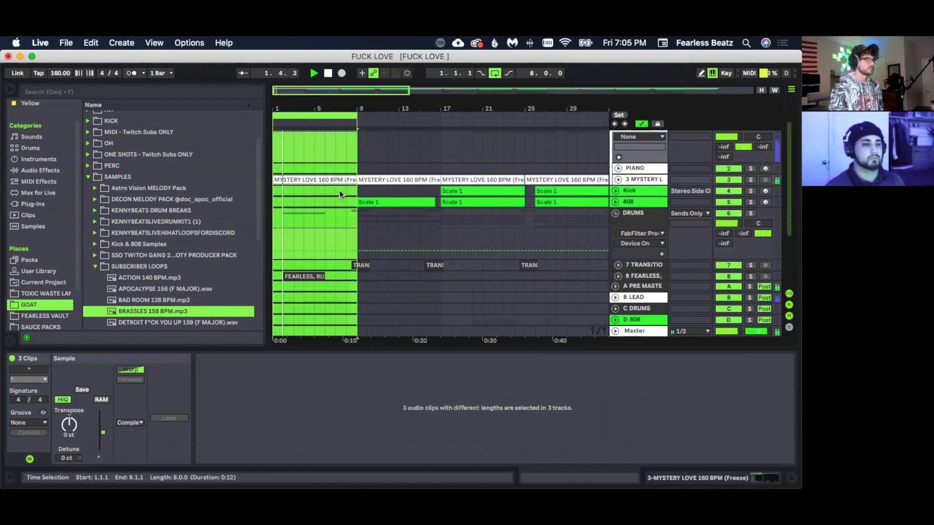
pyautogui.click(347, 192)
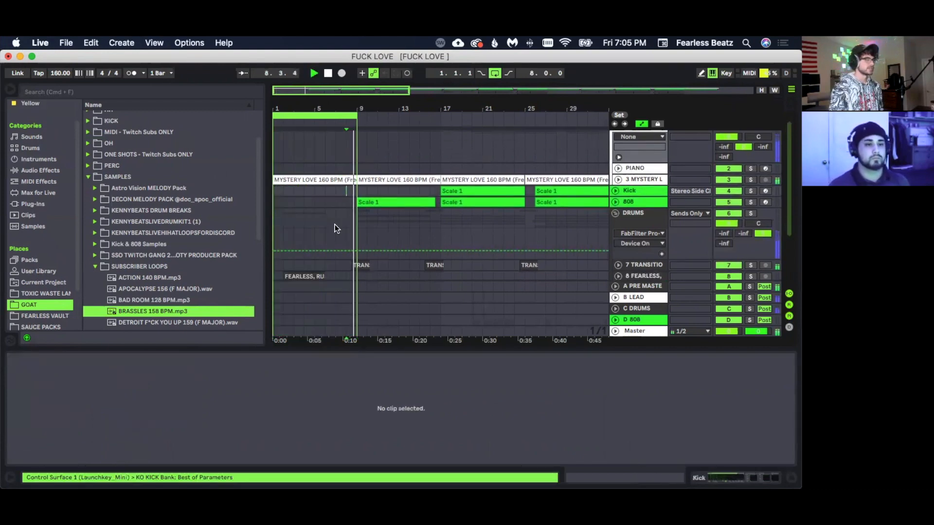
pyautogui.press('space')
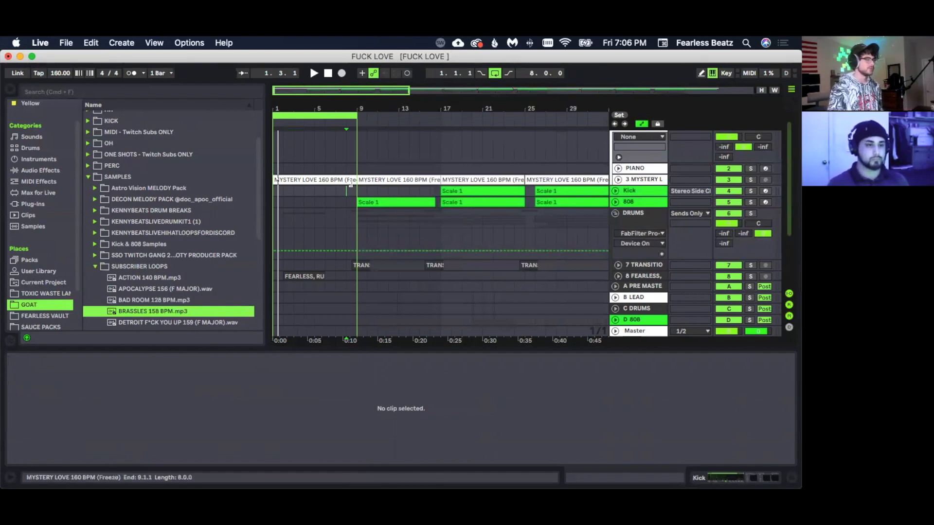
# - Compare Session and Arrangement Views, and select the Kick track's empty time range from 1.1.1 to 9.1.1
pyautogui.press('Tab')
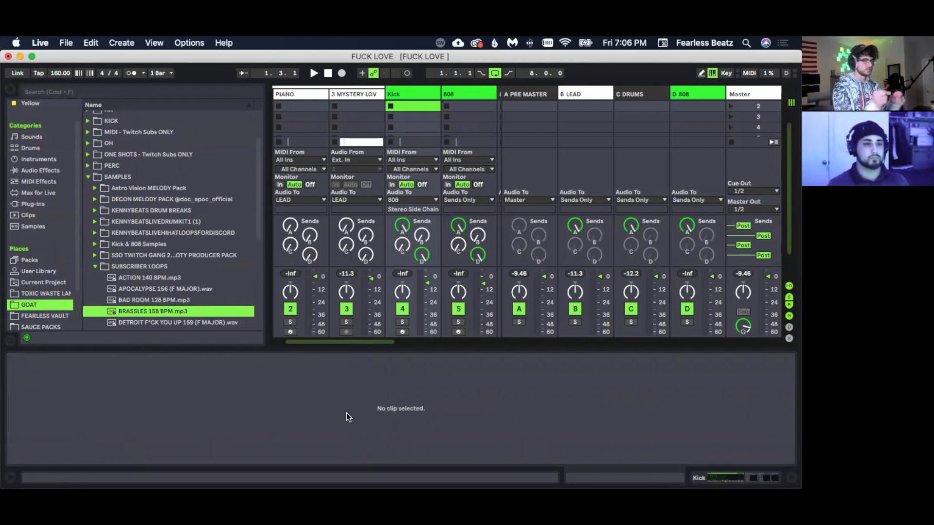
pyautogui.press('Tab')
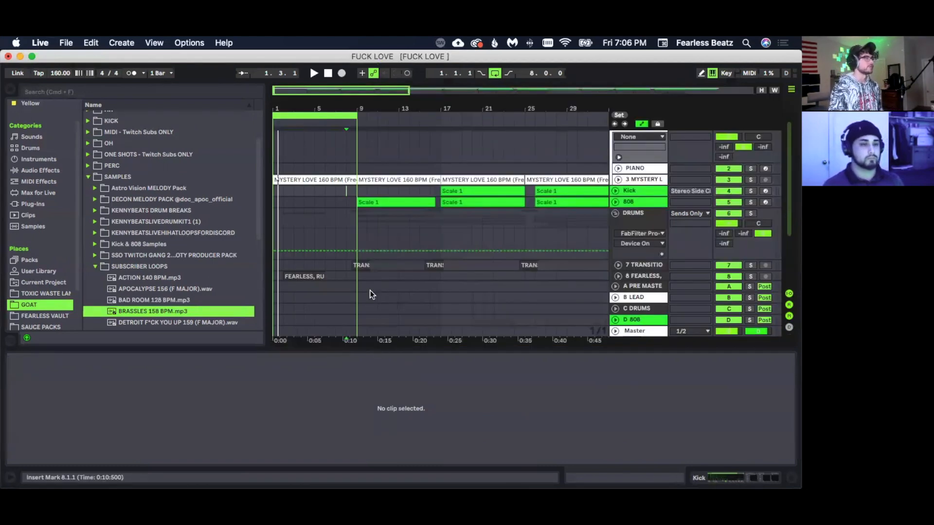
pyautogui.click(349, 184)
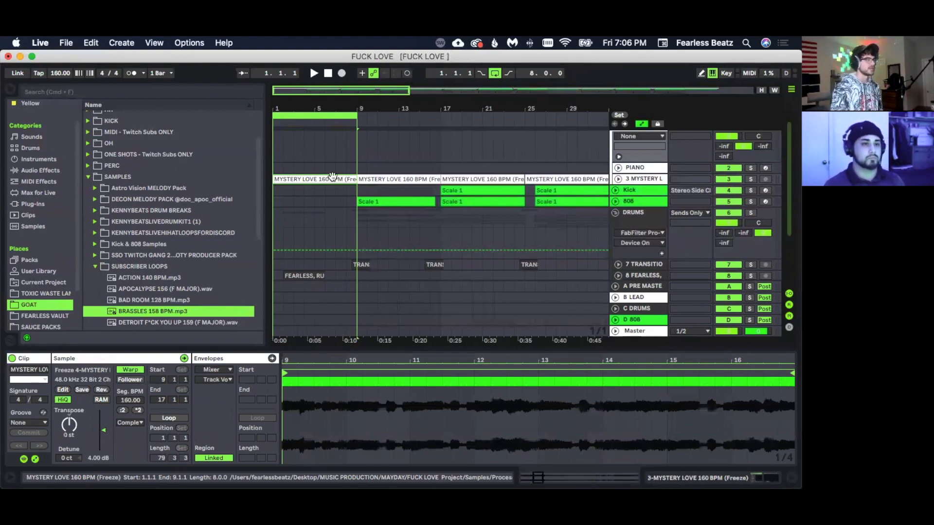
pyautogui.moveTo(274, 189); pyautogui.dragTo(340, 193)
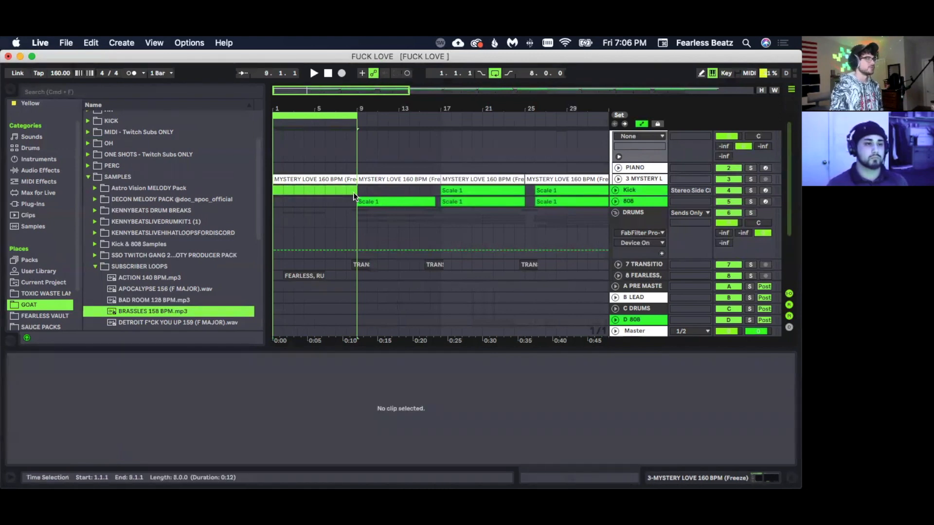
# - Examine the Session View mixer's track channels from LEAD through the drum tracks, including their sends and routing
pyautogui.press('Tab')
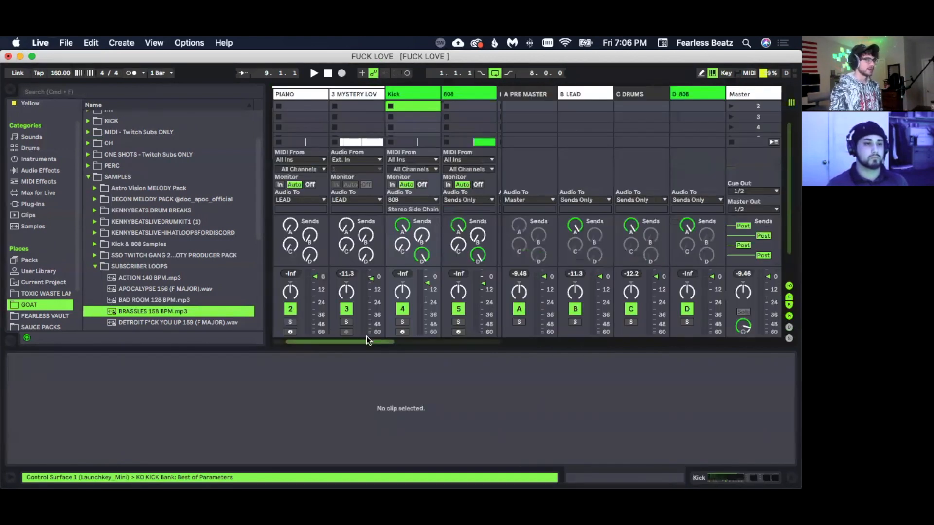
pyautogui.moveTo(366, 340); pyautogui.dragTo(452, 348)
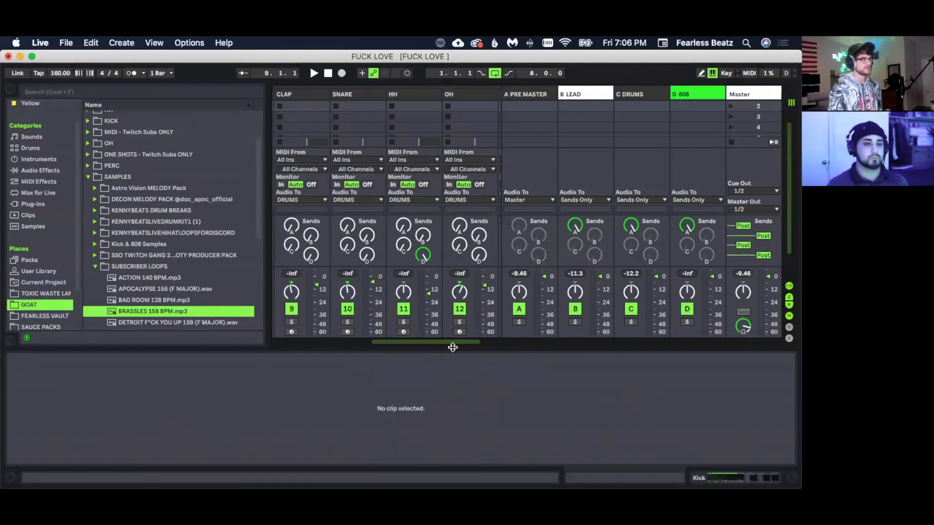
pyautogui.moveTo(437, 339); pyautogui.dragTo(413, 341)
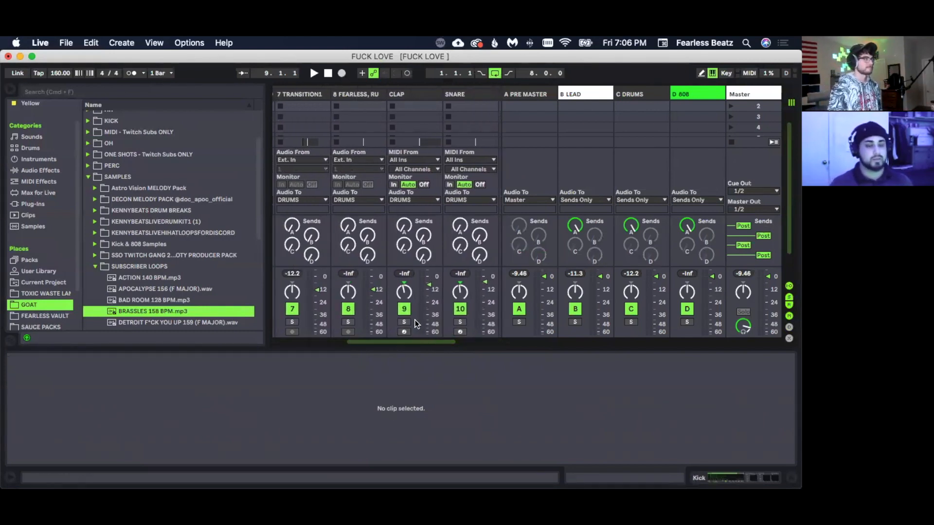
pyautogui.scroll(1, 410, 122)
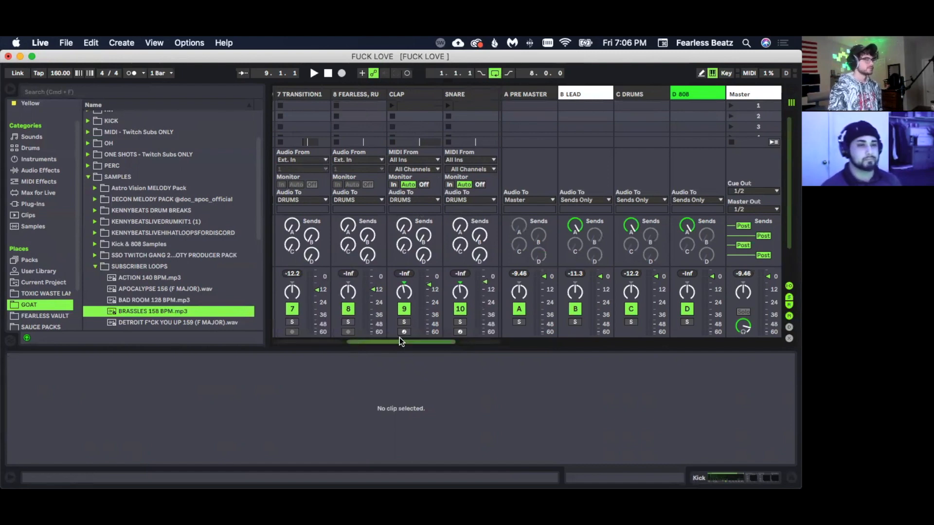
pyautogui.moveTo(399, 338); pyautogui.dragTo(410, 339)
pyautogui.moveTo(419, 339); pyautogui.dragTo(422, 340)
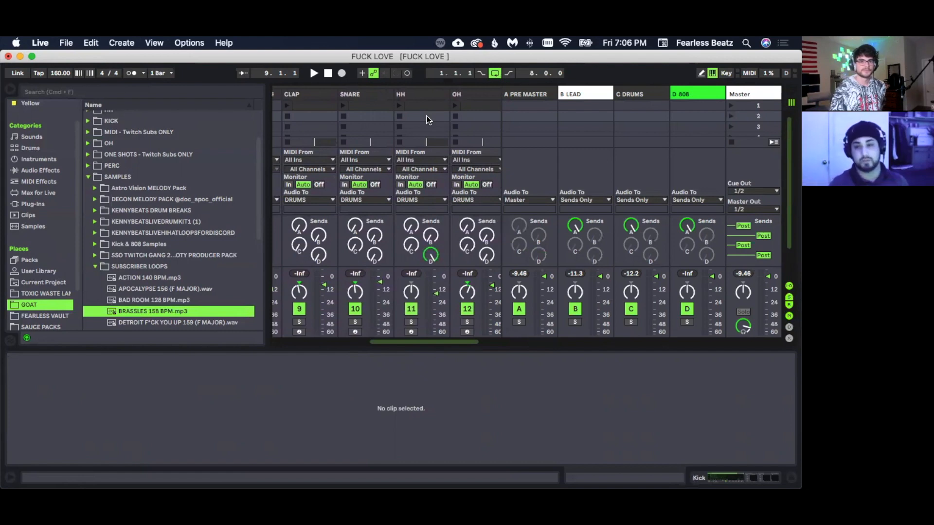
pyautogui.moveTo(408, 340); pyautogui.dragTo(311, 337)
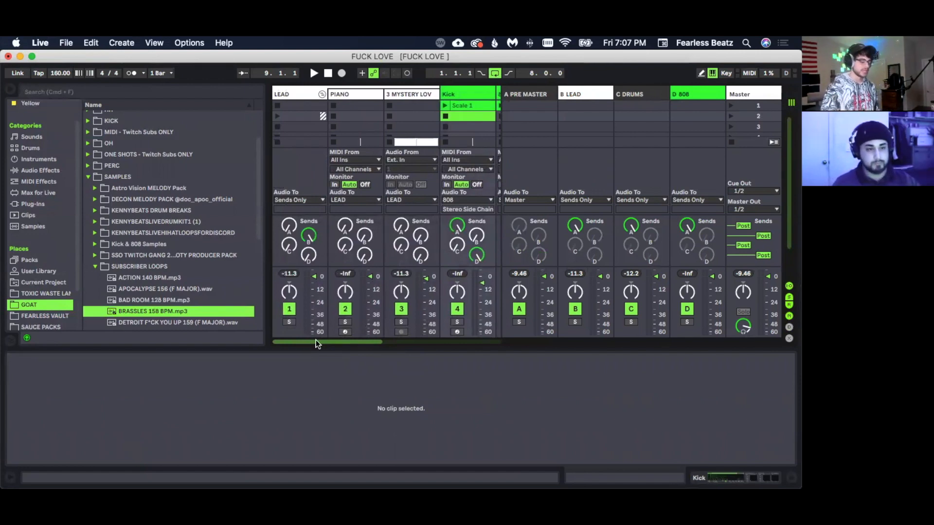
# - Compare the track layout in the Arrangement View with the corresponding mixer channels in the Session View
pyautogui.press('Tab')
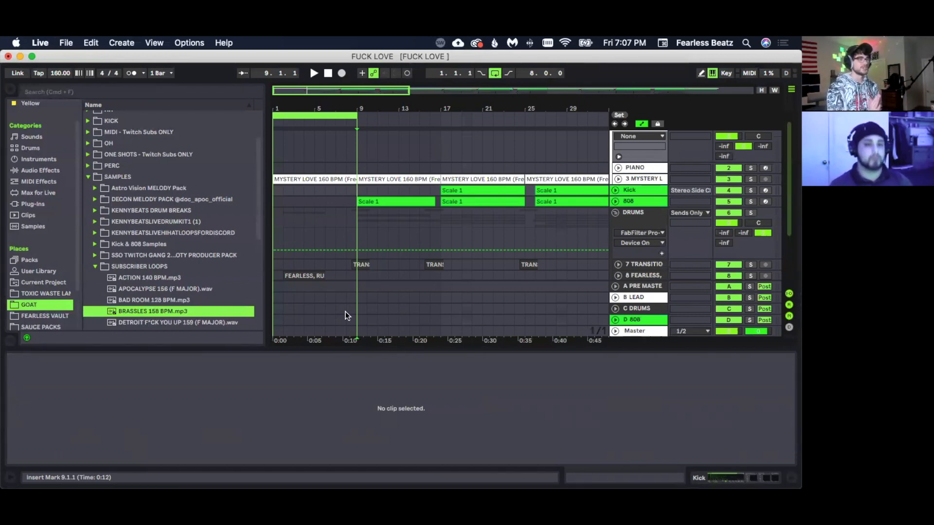
pyautogui.scroll(-2, 353, 222)
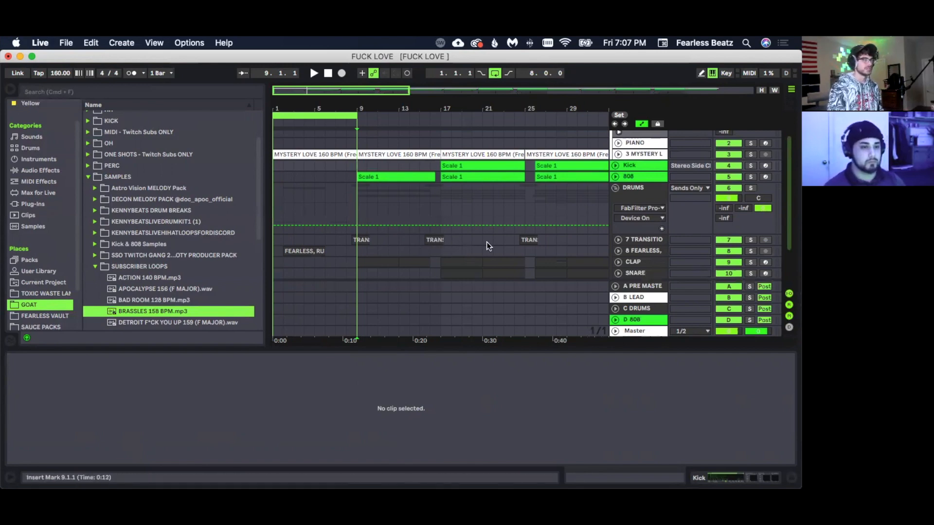
pyautogui.scroll(-2, 487, 243)
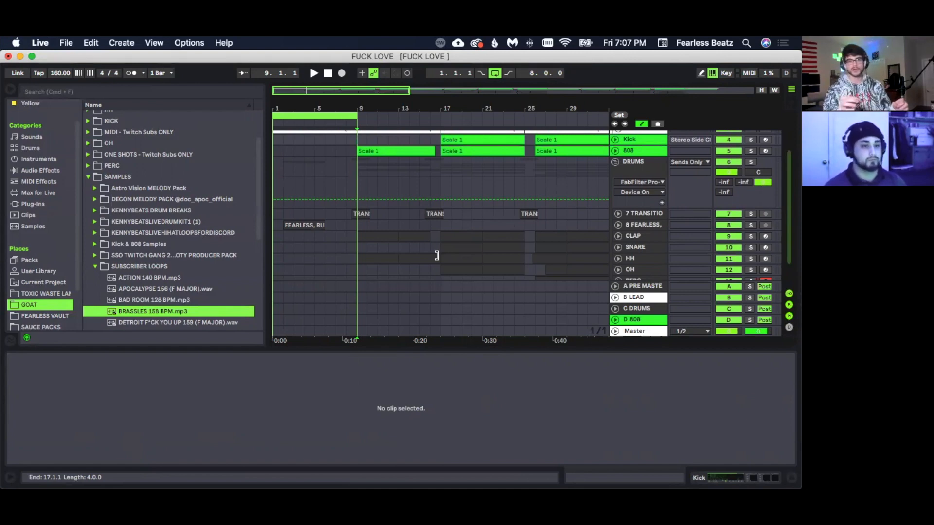
pyautogui.press('Tab')
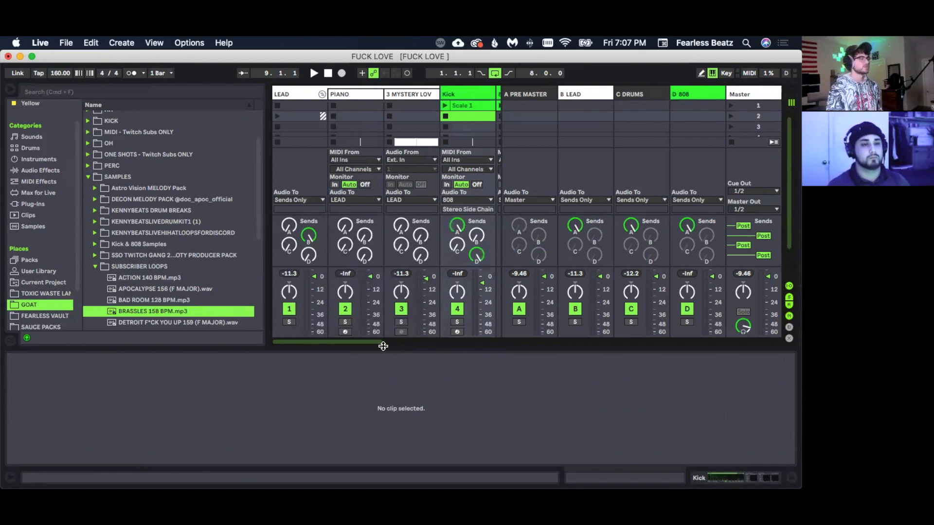
pyautogui.moveTo(357, 342)
pyautogui.mouseDown()
pyautogui.moveTo(366, 343)
pyautogui.moveTo(349, 340)
pyautogui.mouseUp()
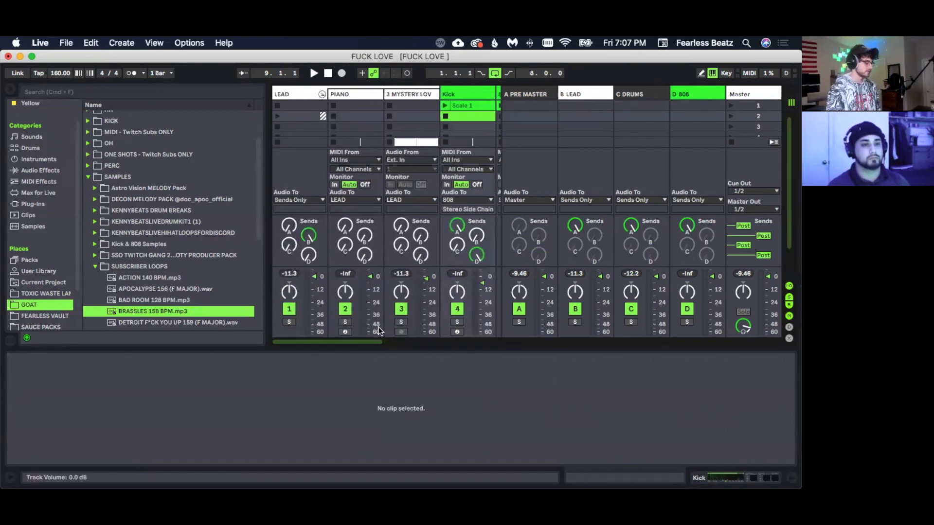
pyautogui.press('Tab')
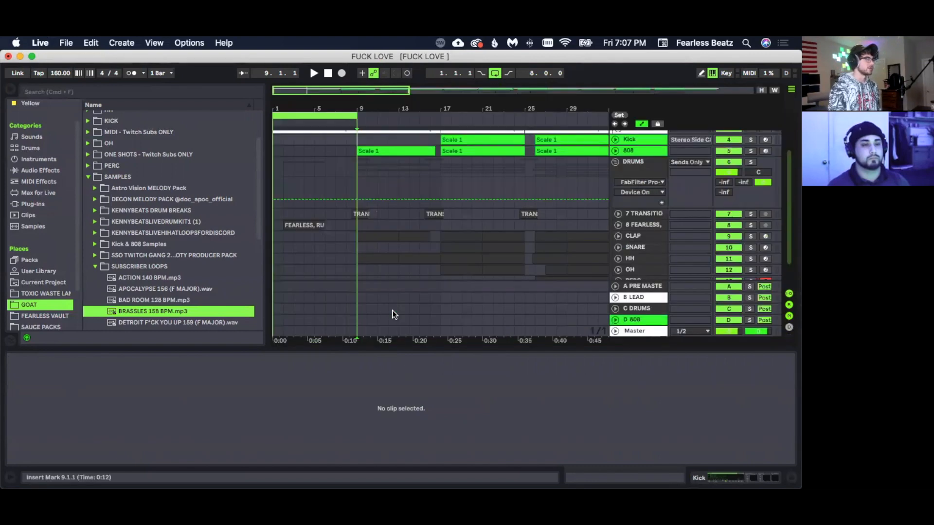
pyautogui.press('Tab')
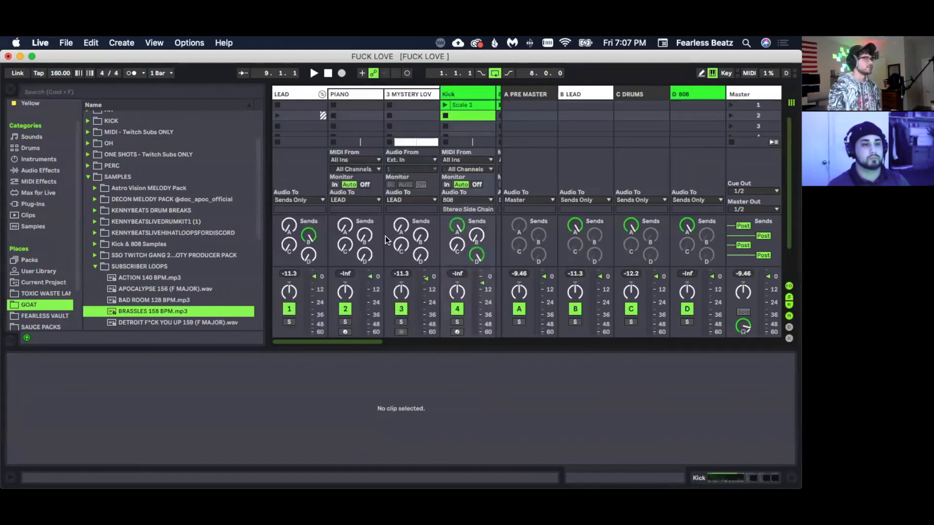
# - Play the first row of Session View clips briefly, stop, and check how they override the arrangement's Kick, 808 and drum tracks
pyautogui.moveTo(361, 341); pyautogui.dragTo(406, 345)
pyautogui.click(416, 107)
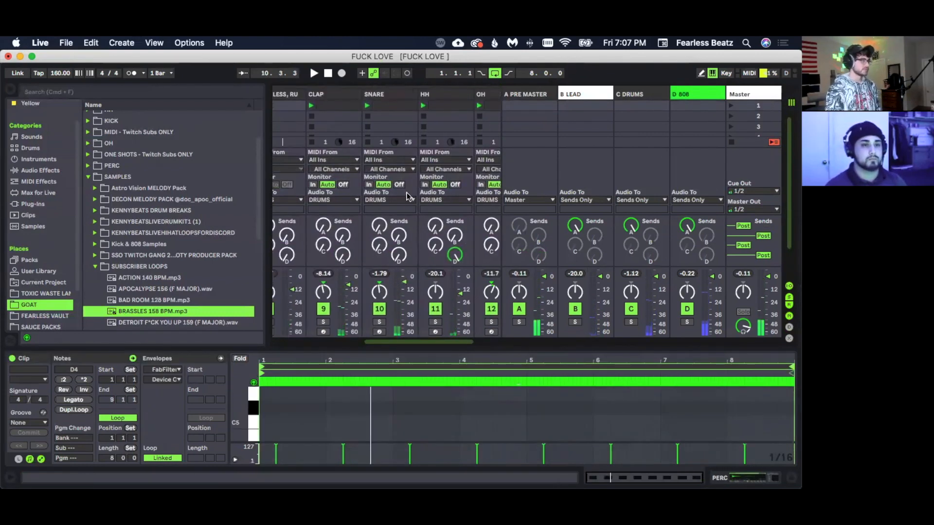
pyautogui.press('Tab')
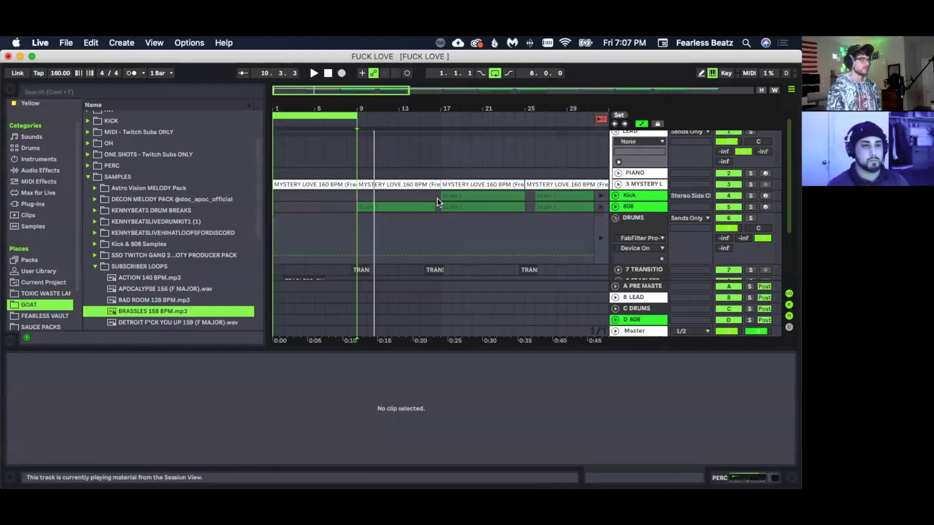
pyautogui.scroll(-3, 458, 182)
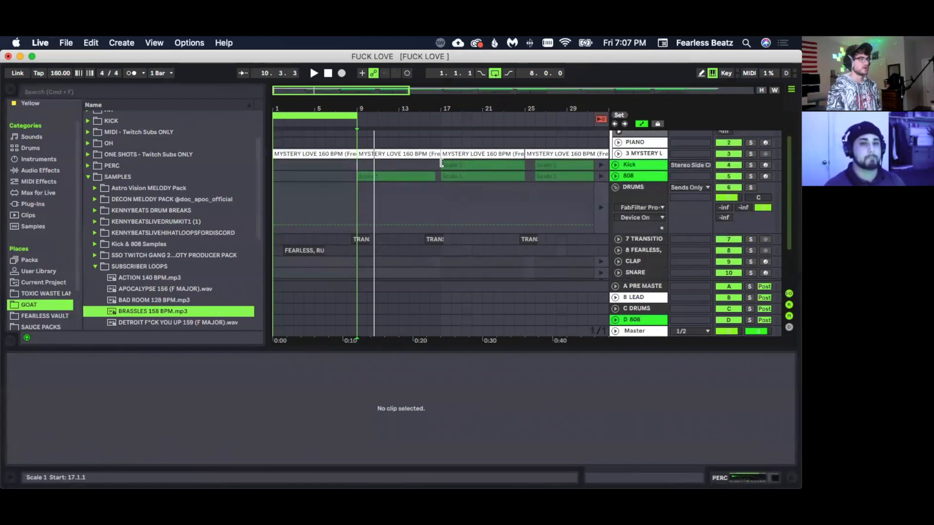
pyautogui.press('Tab')
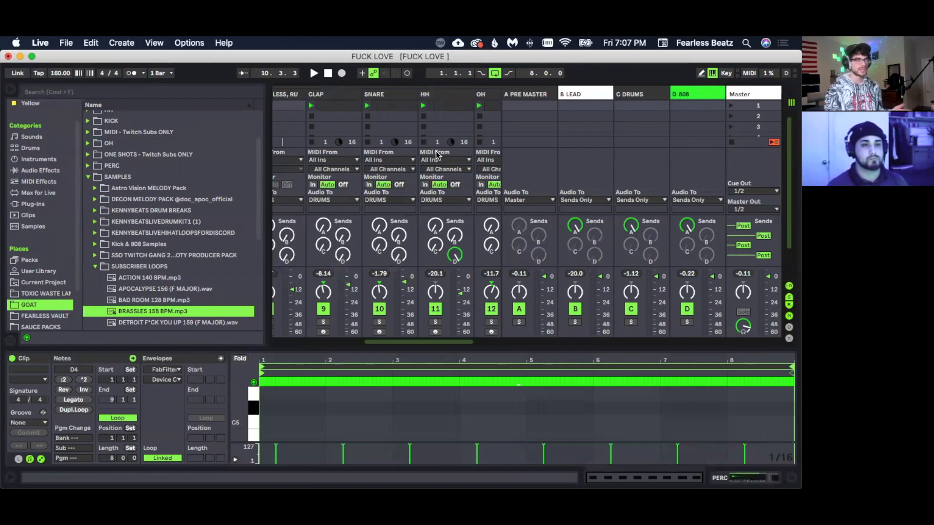
pyautogui.press('Tab')
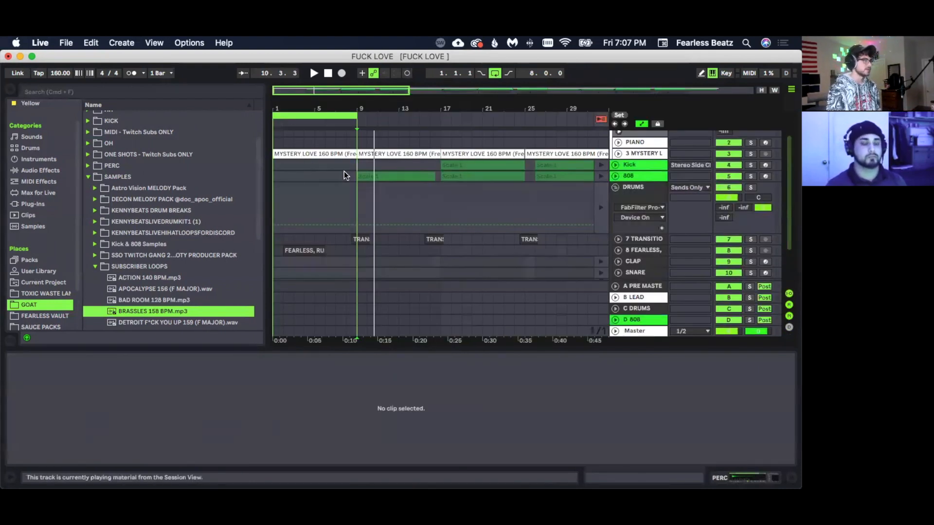
pyautogui.scroll(-3, 325, 188)
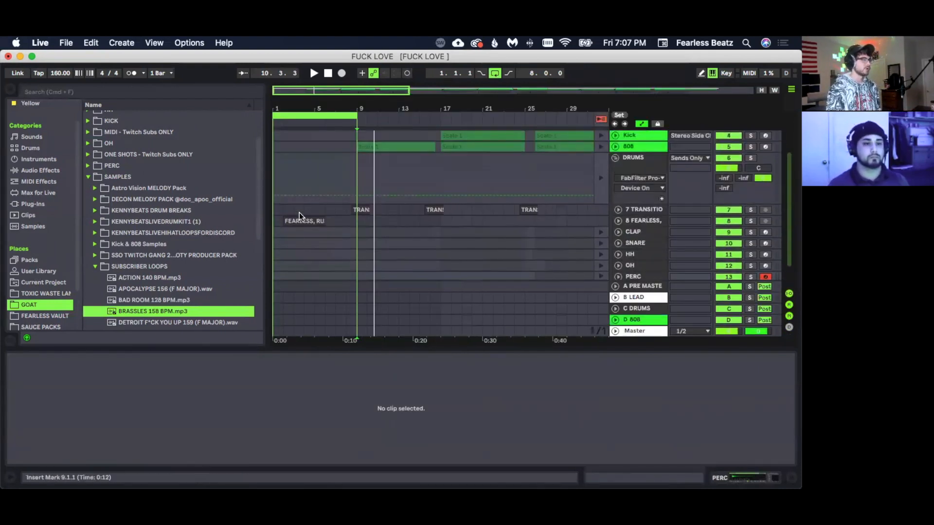
pyautogui.scroll(2, 315, 170)
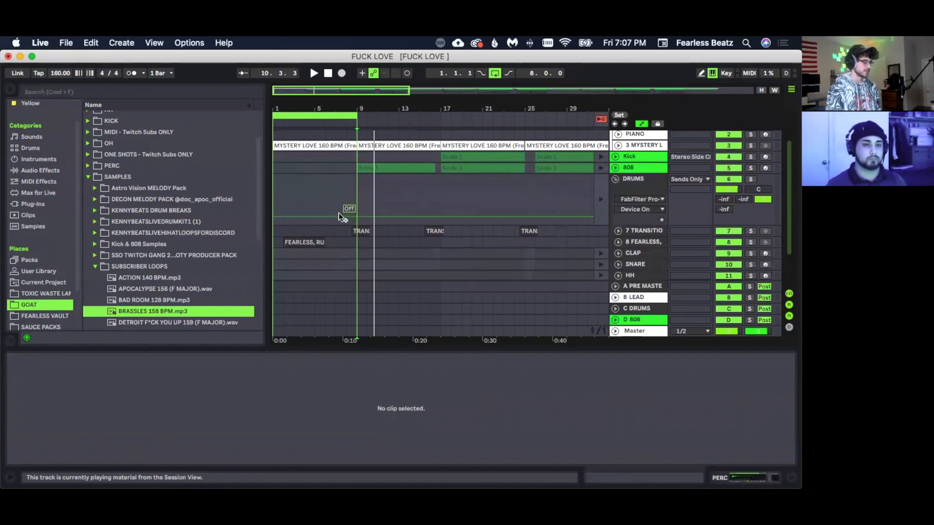
# - Return playback control to the arrangement and compare its restored clips with the Session View mixer
pyautogui.press('Tab')
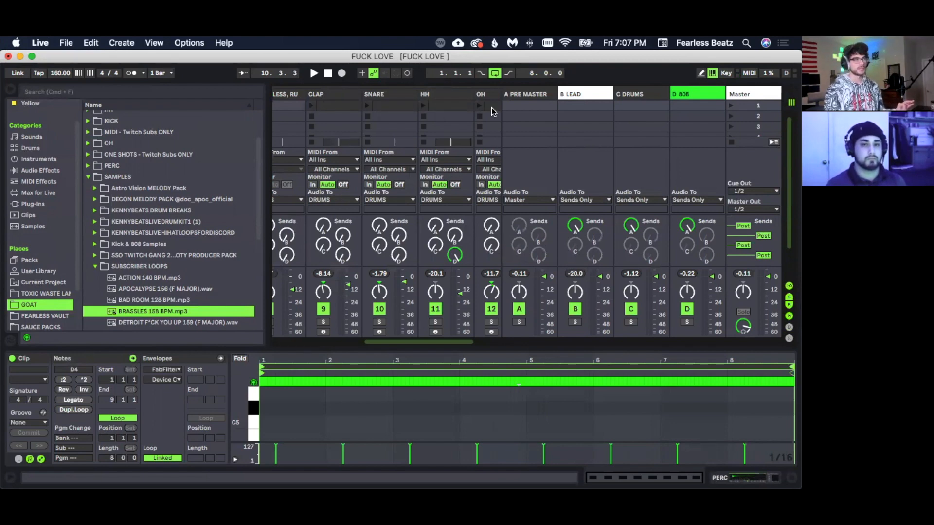
pyautogui.press('Tab')
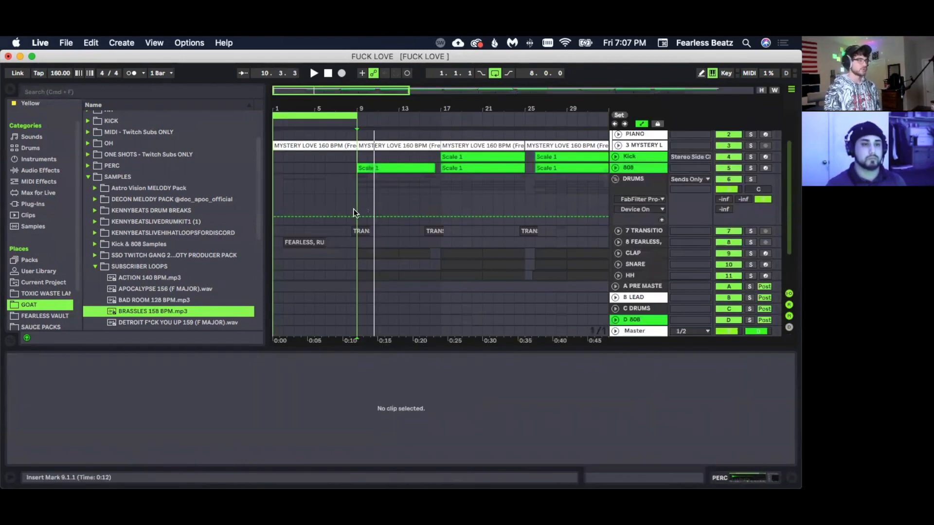
pyautogui.press('Tab')
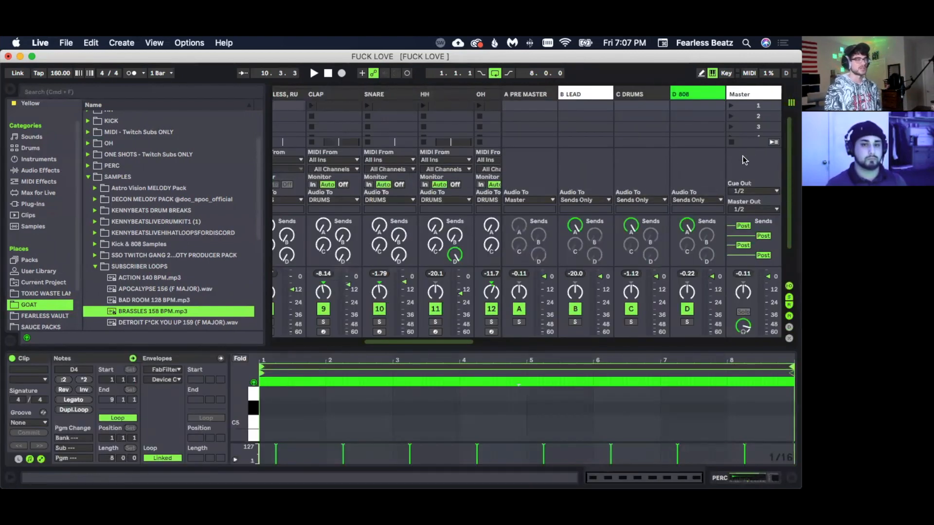
pyautogui.moveTo(393, 341); pyautogui.dragTo(291, 340)
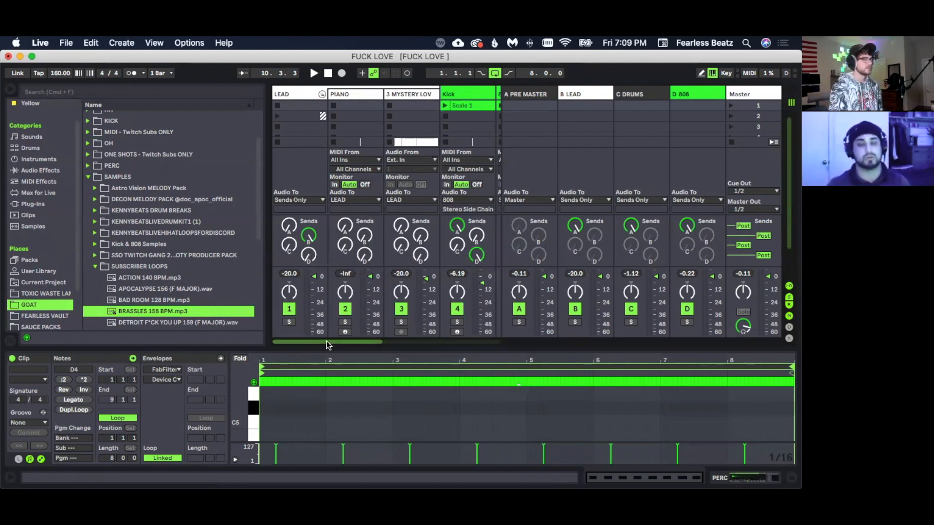
# - Create an empty MIDI clip in the HH track's second slot and enlarge its note editor
pyautogui.moveTo(326, 340); pyautogui.dragTo(420, 341)
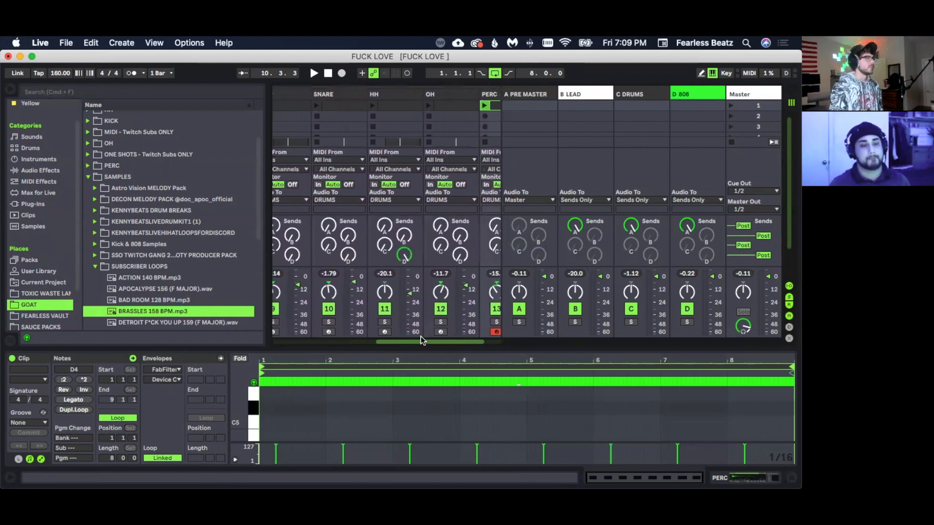
pyautogui.click(389, 115)
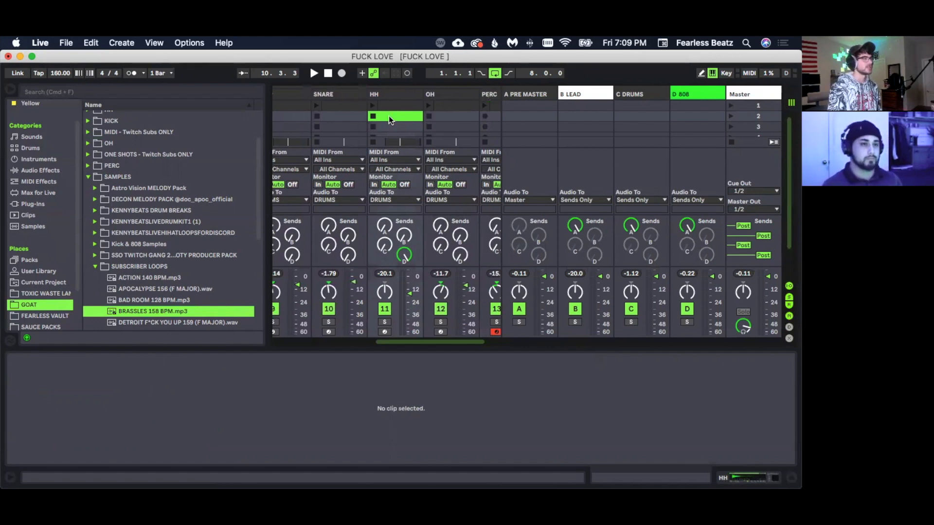
pyautogui.doubleClick(390, 116)
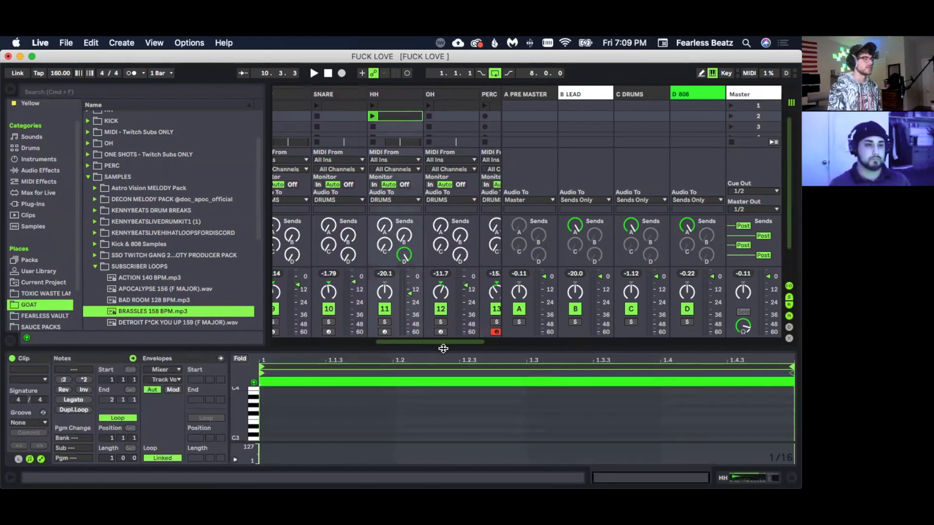
pyautogui.moveTo(441, 345); pyautogui.dragTo(406, 131)
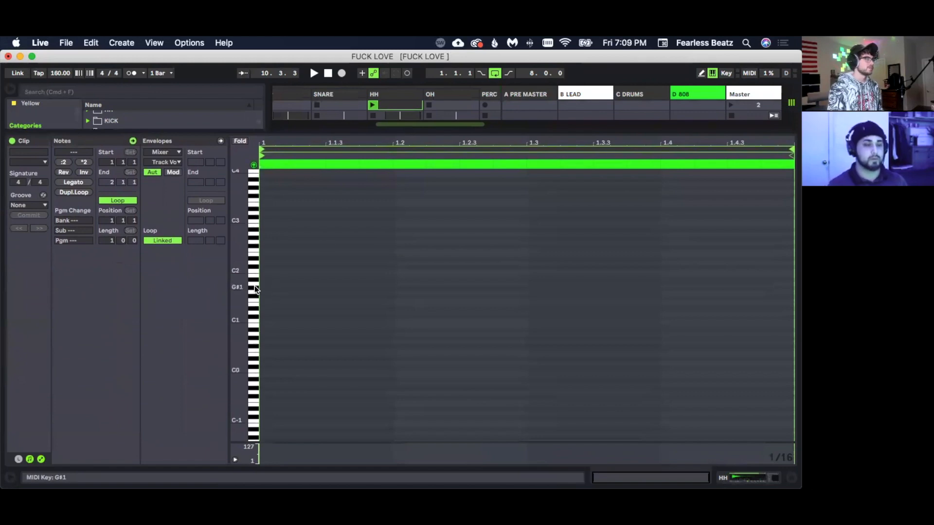
# - Magnify the piano roll around C3 and briefly play the empty HH clip
pyautogui.moveTo(244, 288); pyautogui.dragTo(238, 319)
pyautogui.scroll(10, 525, 302)
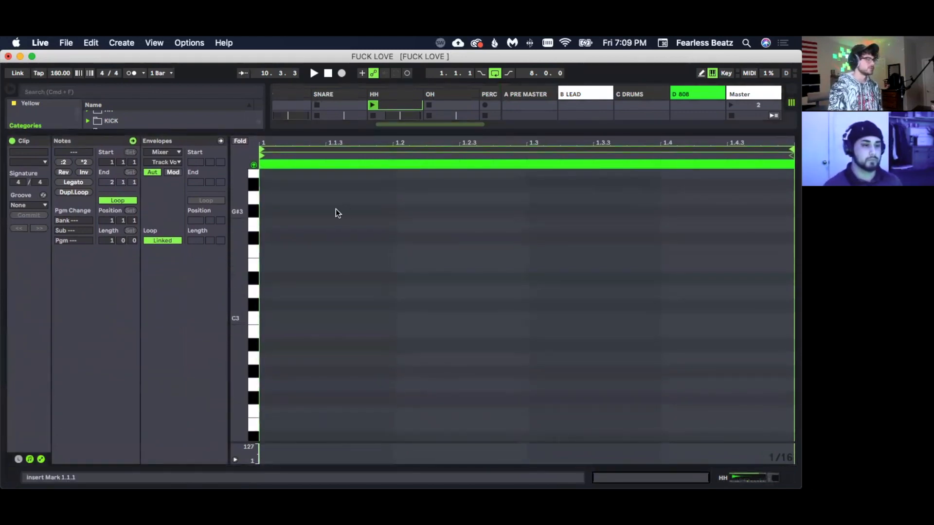
pyautogui.scroll(-2, 339, 212)
pyautogui.click(372, 105)
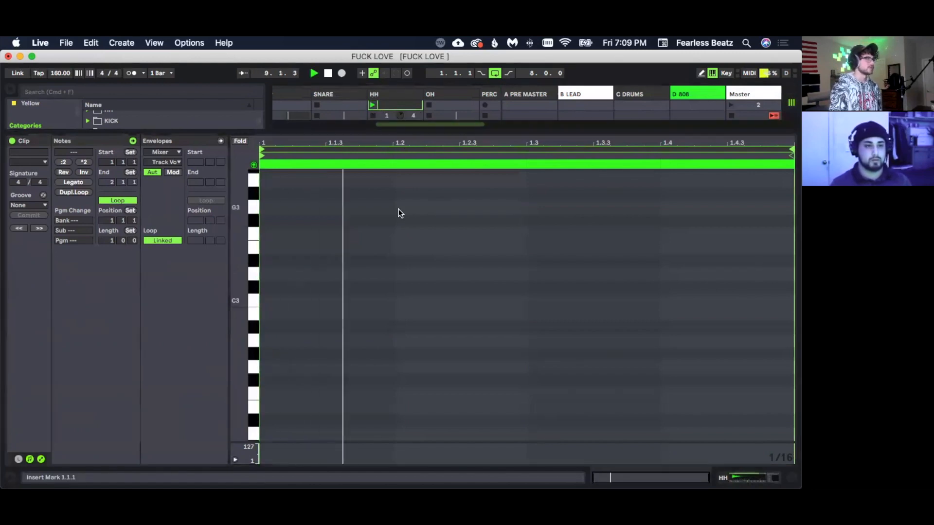
# - Set the HH clip's note grid to fixed 1/32 with triplets enabled
pyautogui.rightClick(456, 282)
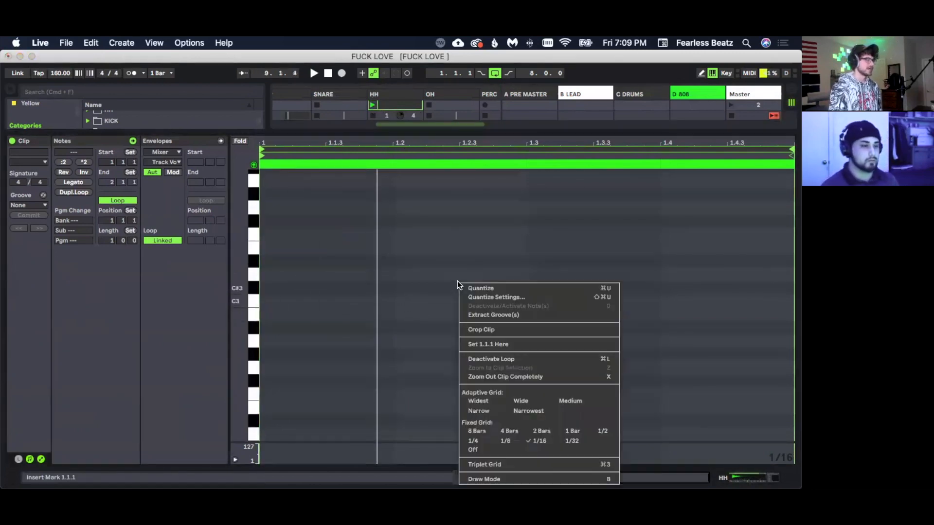
pyautogui.rightClick(387, 264)
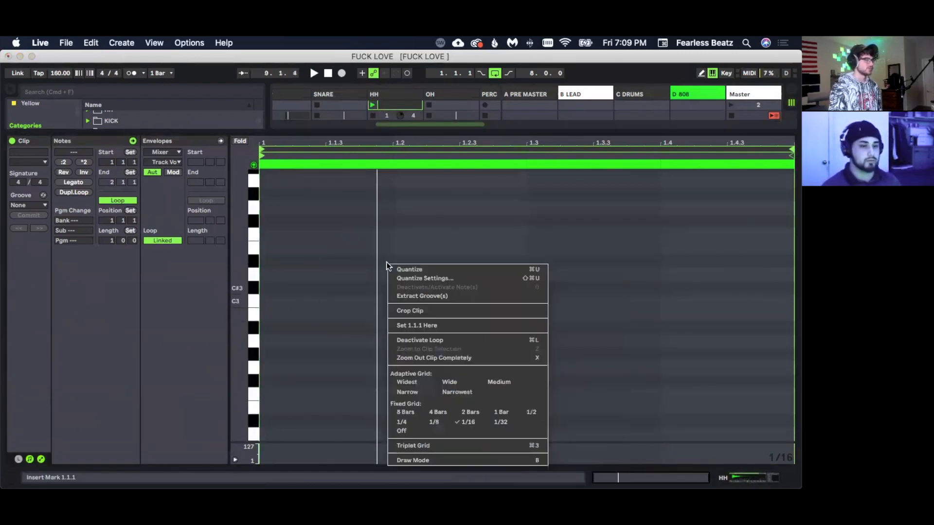
pyautogui.click(494, 422)
pyautogui.rightClick(481, 312)
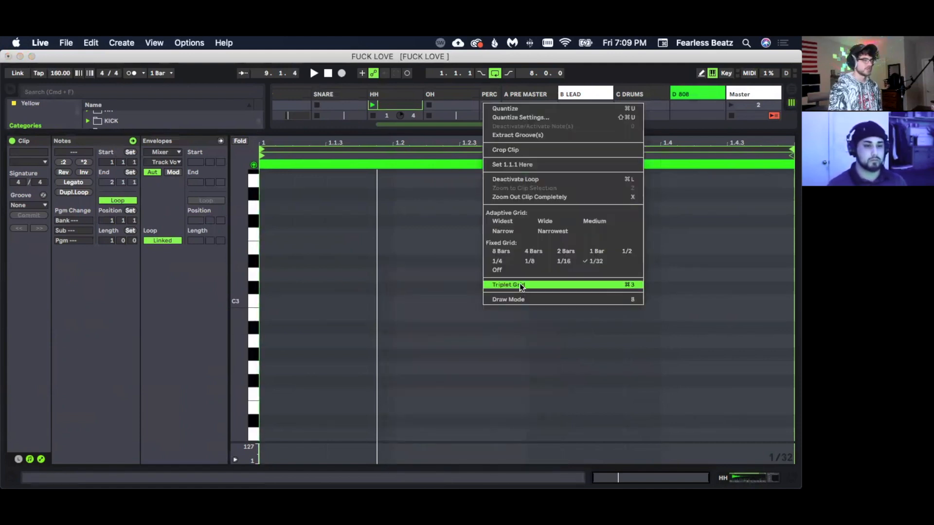
pyautogui.click(552, 286)
# - Add an A#2 note at 1.2.1 and duplicate it repeatedly to fill the beat up to 1.3 with 1/32 triplets
pyautogui.doubleClick(397, 328)
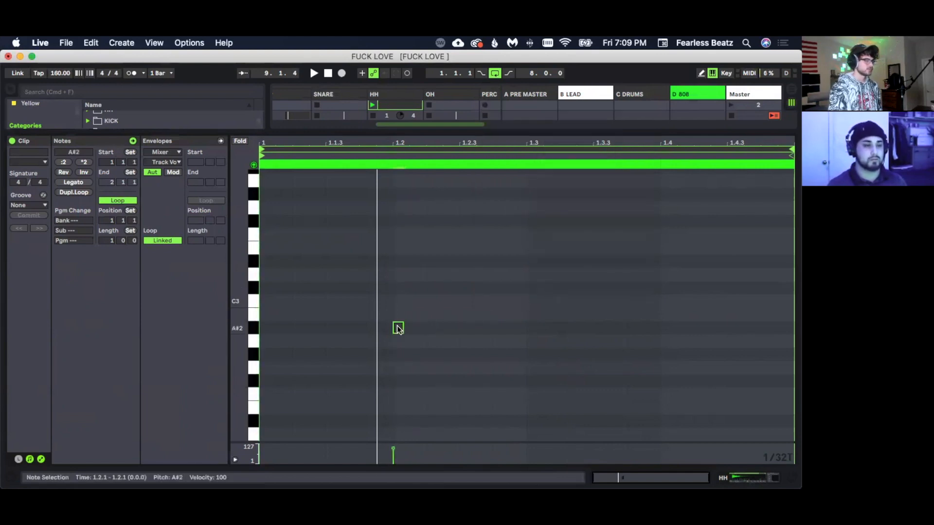
pyautogui.press('super+d')
pyautogui.press('super+d')
pyautogui.press('super+d')
pyautogui.press('super+d')
pyautogui.press('super+d')
pyautogui.press('super+d')
pyautogui.press('super+d')
pyautogui.press('super+d')
pyautogui.press('super+d')
pyautogui.press('super+d')
pyautogui.press('super+d')
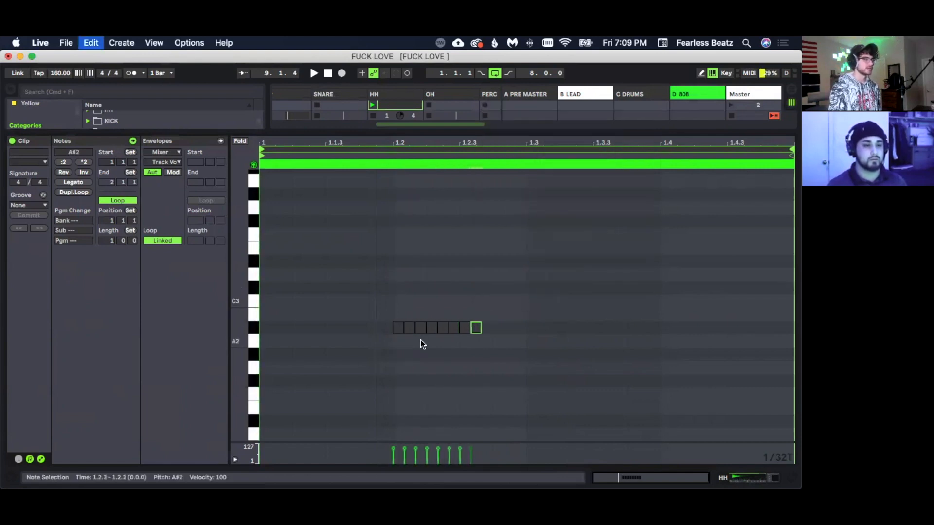
# - Select the run of A#2 notes between 1.2 and 1.3 and duplicate it three times to extend the hi-hat roll
pyautogui.click(384, 315)
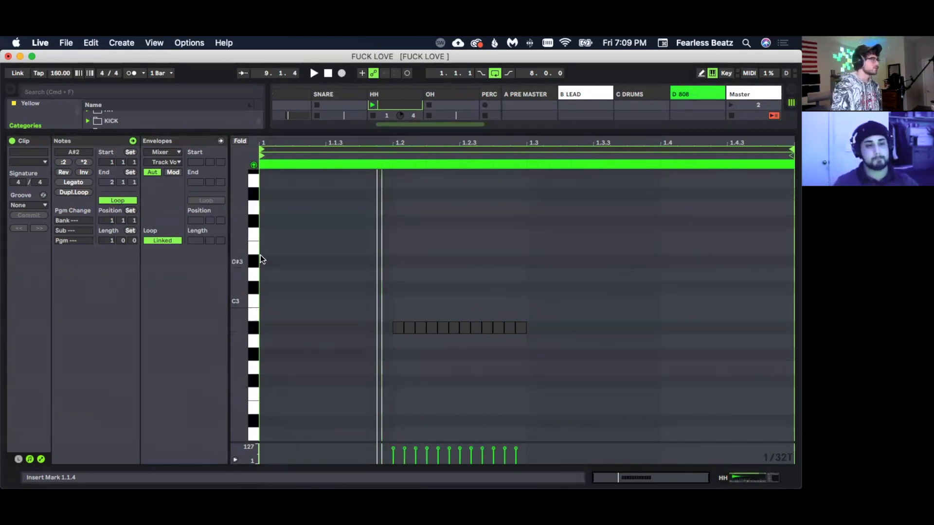
pyautogui.moveTo(374, 305); pyautogui.dragTo(541, 369)
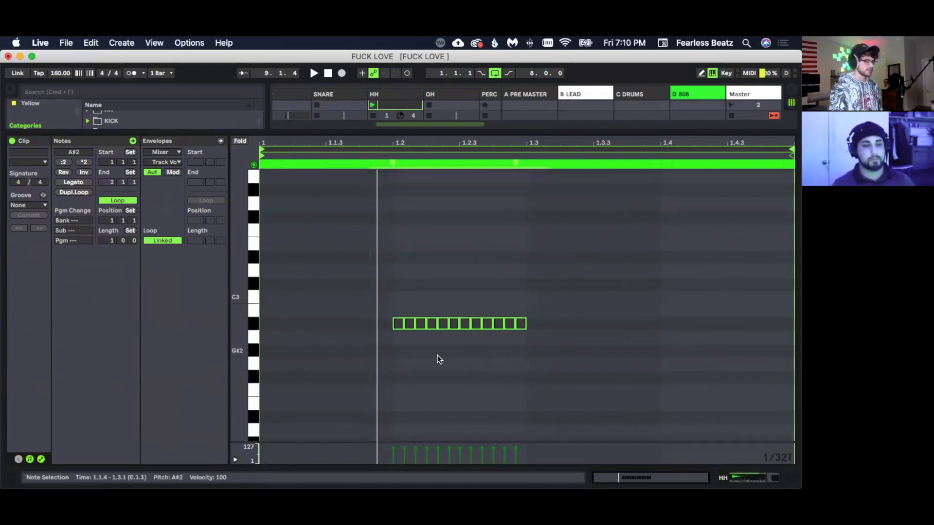
pyautogui.moveTo(385, 290); pyautogui.dragTo(416, 343)
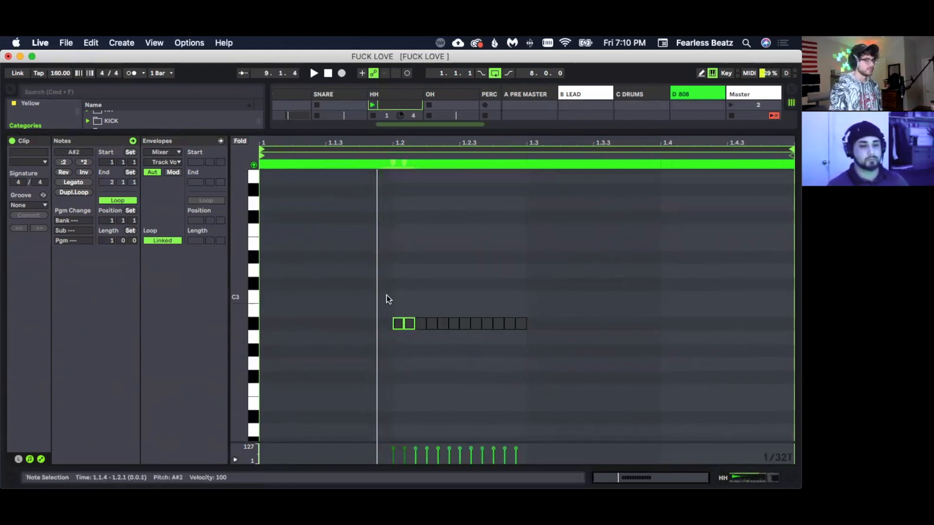
pyautogui.moveTo(395, 306); pyautogui.dragTo(519, 357)
pyautogui.press('super+d')
pyautogui.press('super+d')
pyautogui.press('super+d')
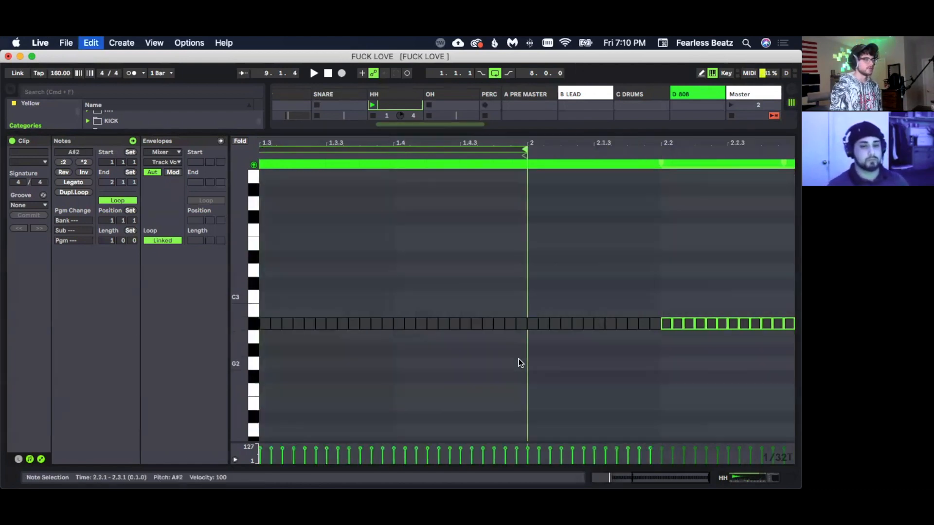
# - Delete the clip's notes, and undo the edits back to the single A#2 run between 1.2 and 1.3
pyautogui.hscroll(3, 512, 319)
pyautogui.press('Delete')
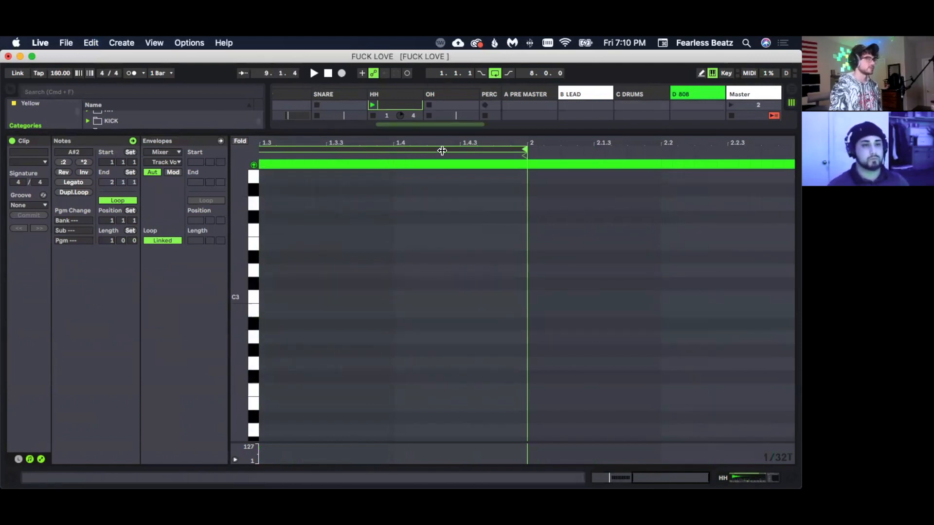
pyautogui.press('super+z')
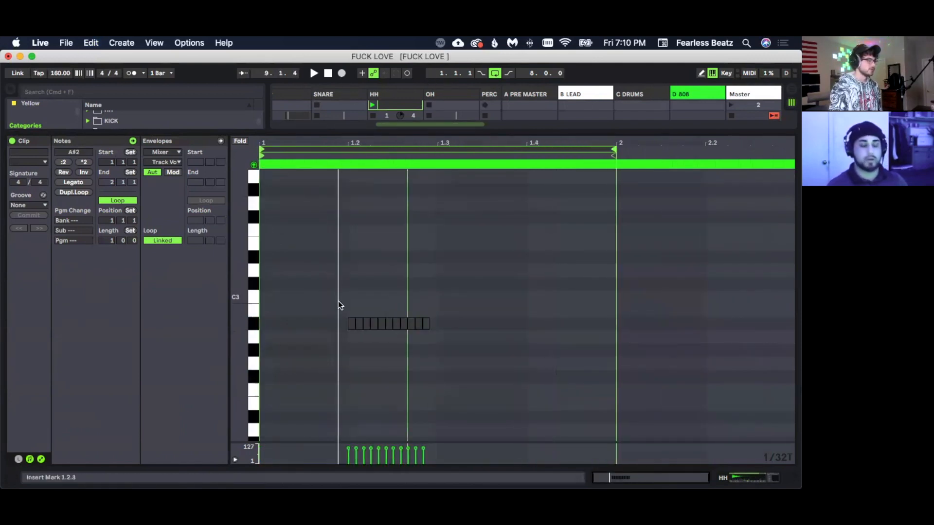
# - Delete the run of A#2 notes between 1.2 and 1.3 from the HH clip
pyautogui.moveTo(339, 301); pyautogui.dragTo(445, 333)
pyautogui.press('Delete')
pyautogui.rightClick(442, 332)
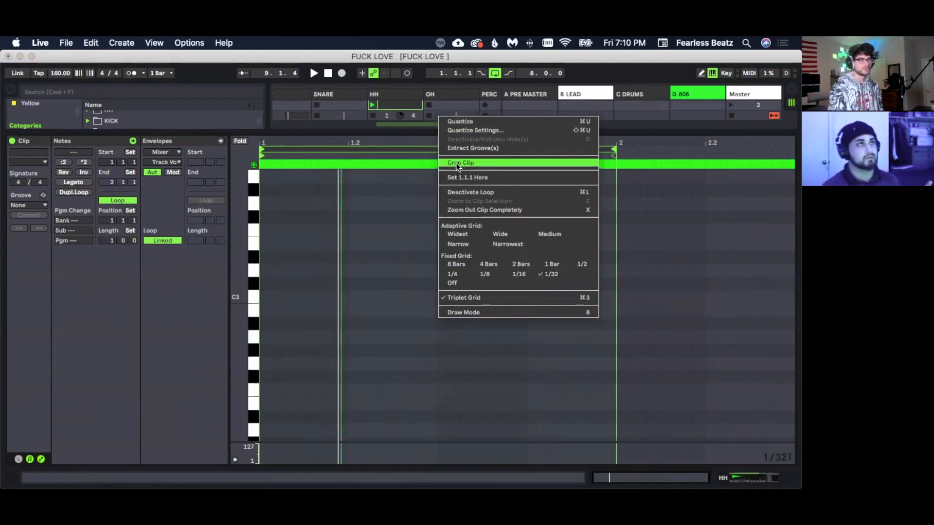
pyautogui.click(338, 276)
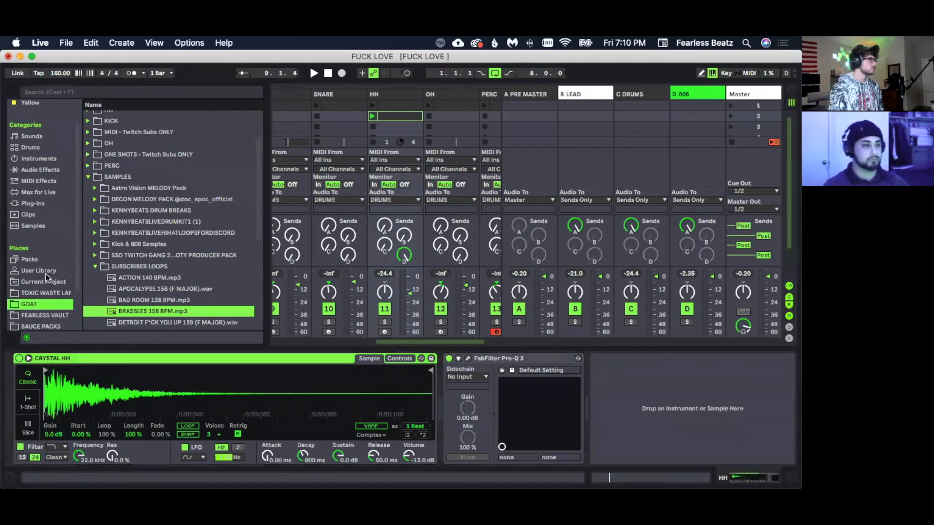
# - Open the Max for Live category's packs page on ableton.com, look through the available packs, and close the page
pyautogui.scroll(-3, 45, 273)
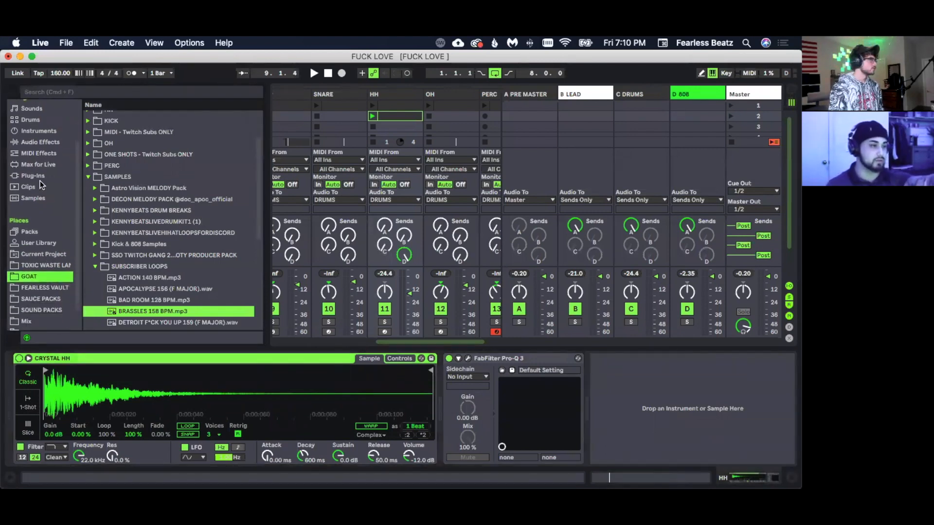
pyautogui.click(36, 164)
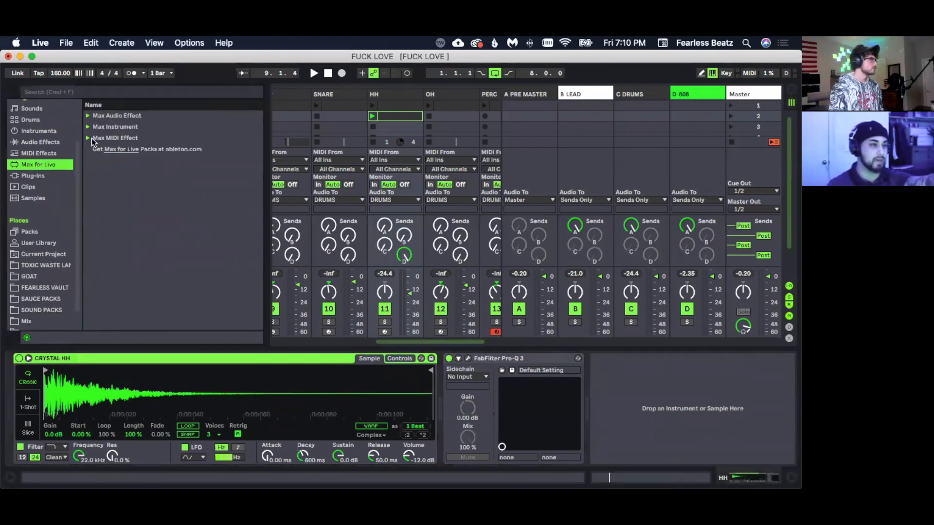
pyautogui.click(115, 150)
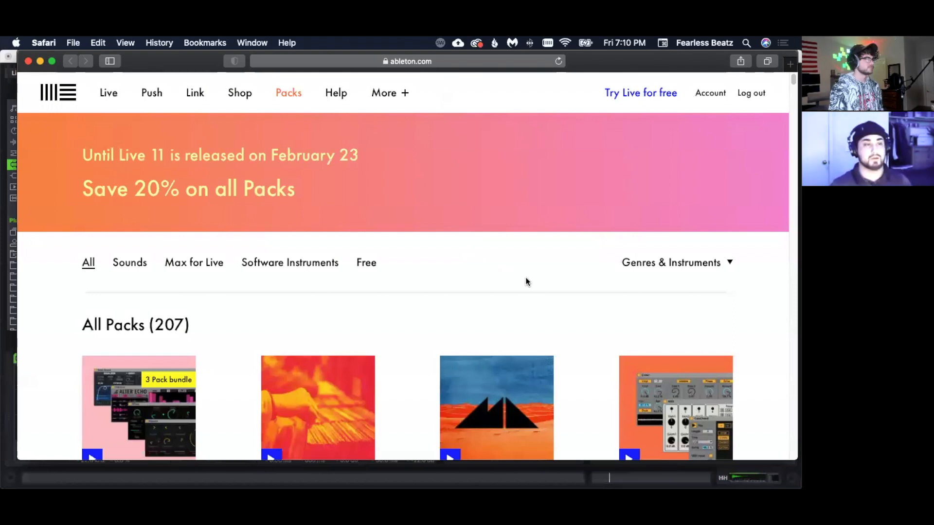
pyautogui.scroll(-5, 526, 279)
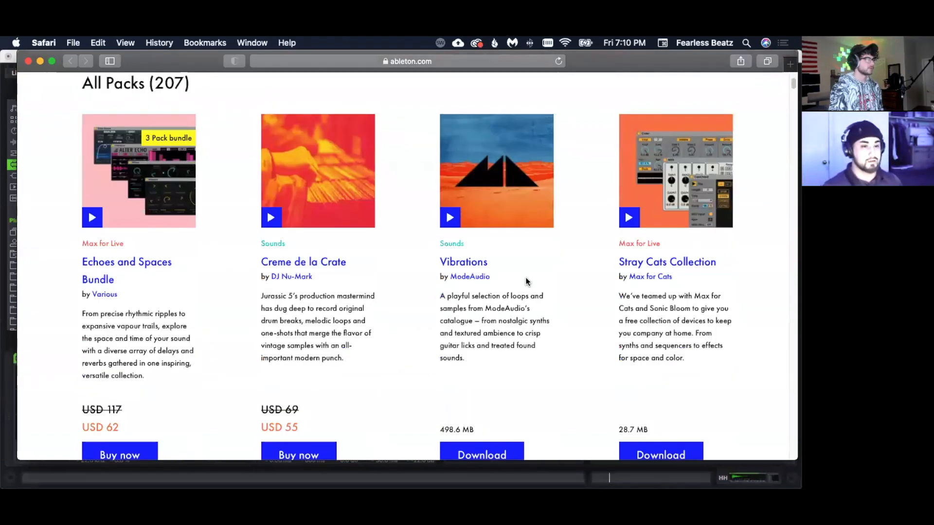
pyautogui.scroll(-1, 526, 281)
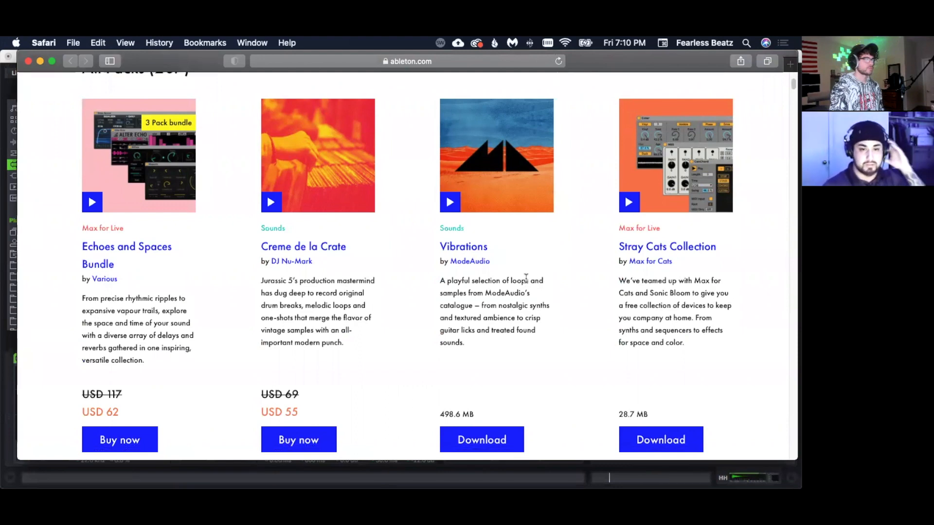
pyautogui.scroll(-15, 526, 279)
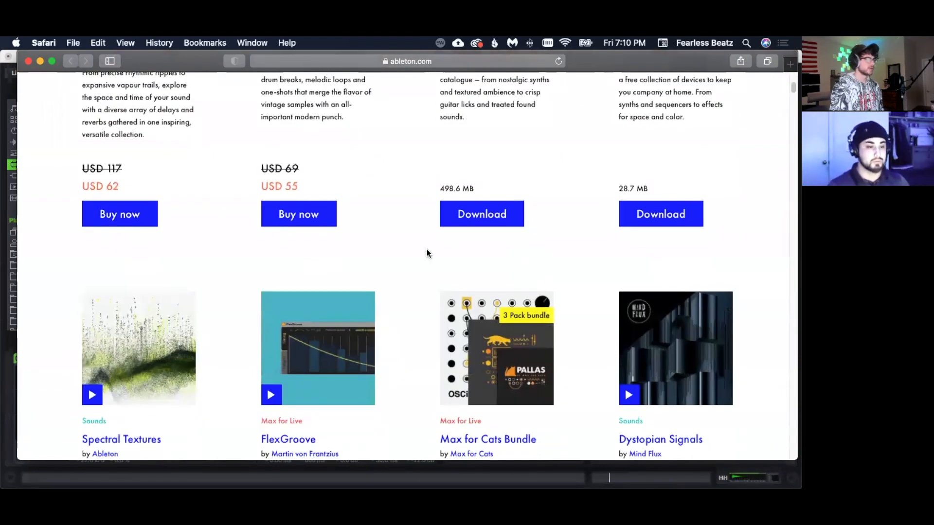
pyautogui.scroll(-9, 431, 252)
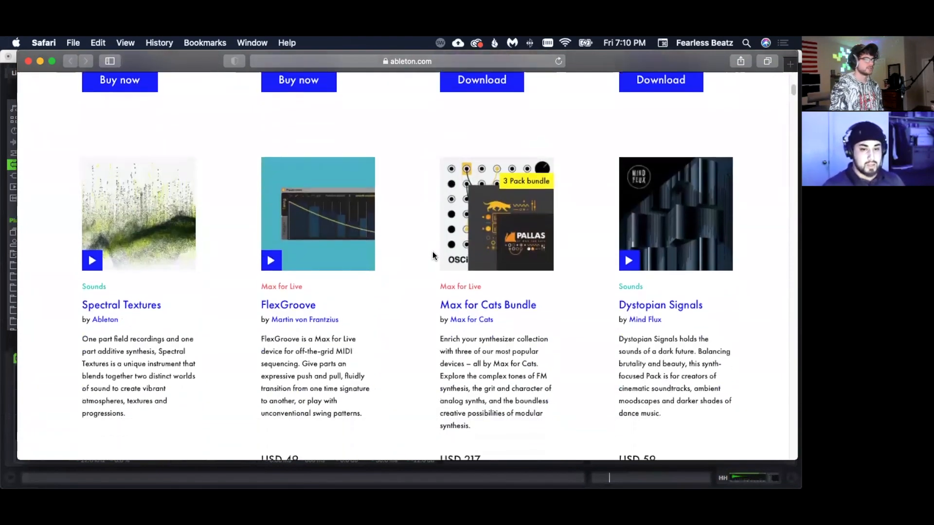
pyautogui.scroll(-1, 432, 255)
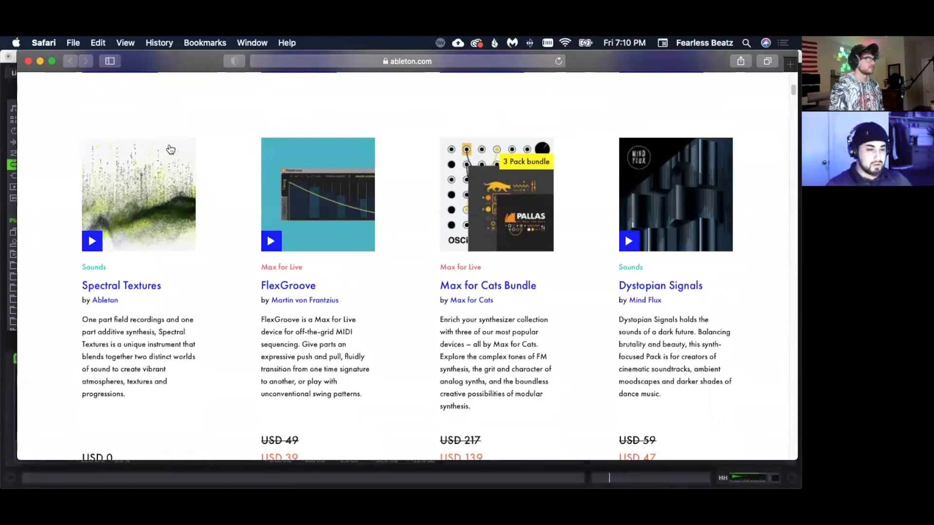
pyautogui.click(28, 61)
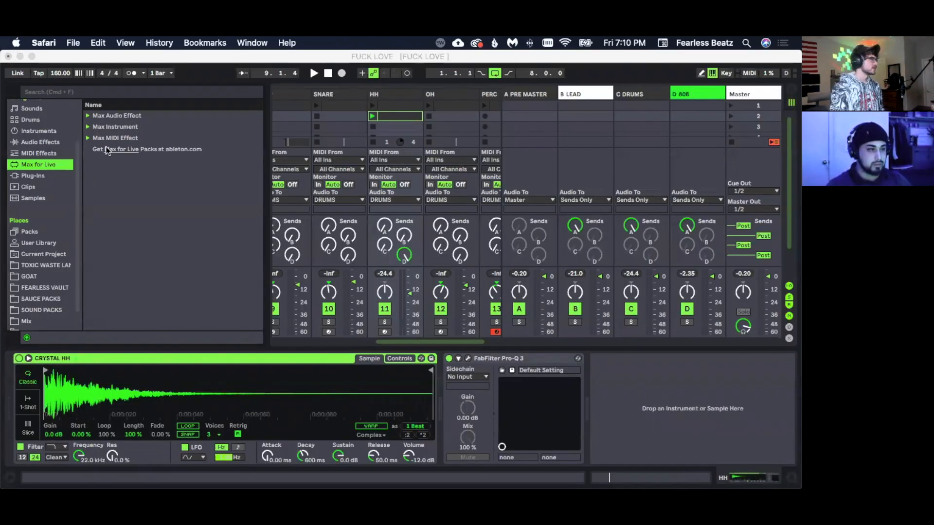
# - Create an empty MIDI clip in the HH track's second slot and switch to Arrangement View
pyautogui.click(41, 255)
pyautogui.click(45, 254)
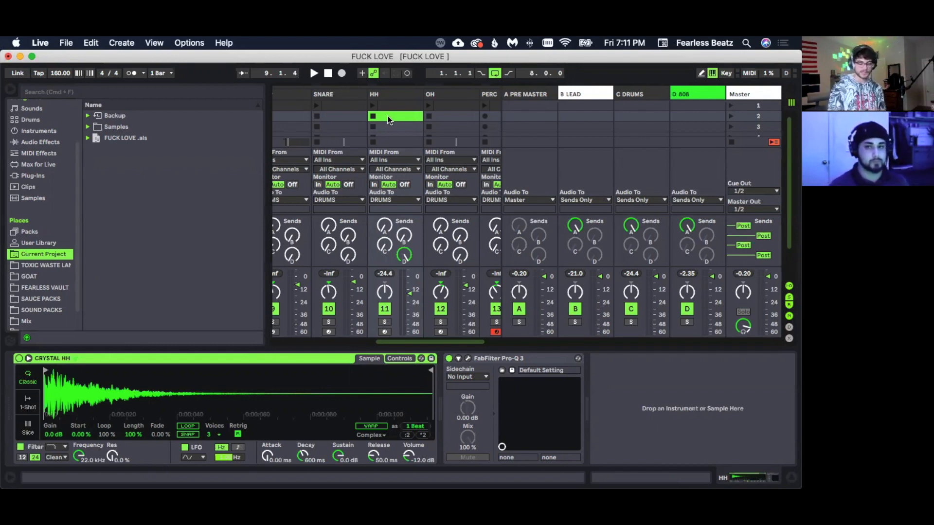
pyautogui.doubleClick(388, 115)
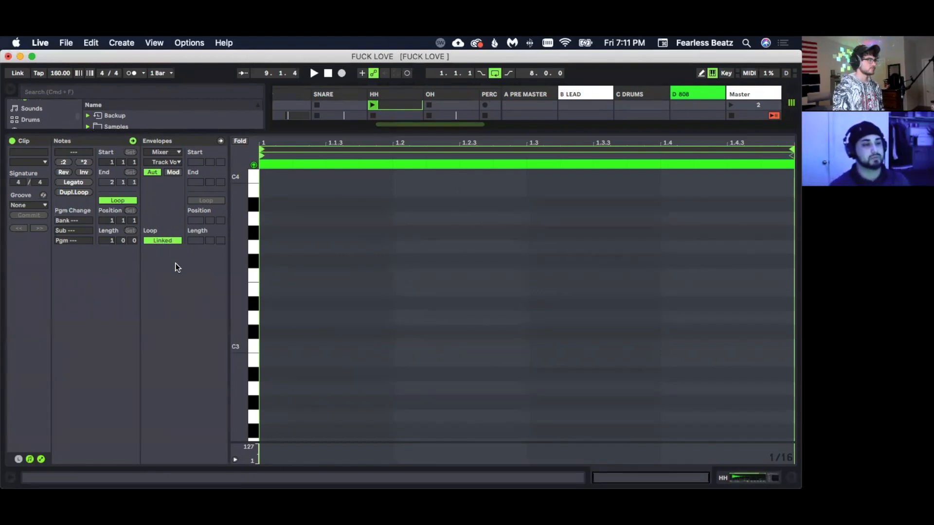
pyautogui.click(730, 477)
pyautogui.press('Tab')
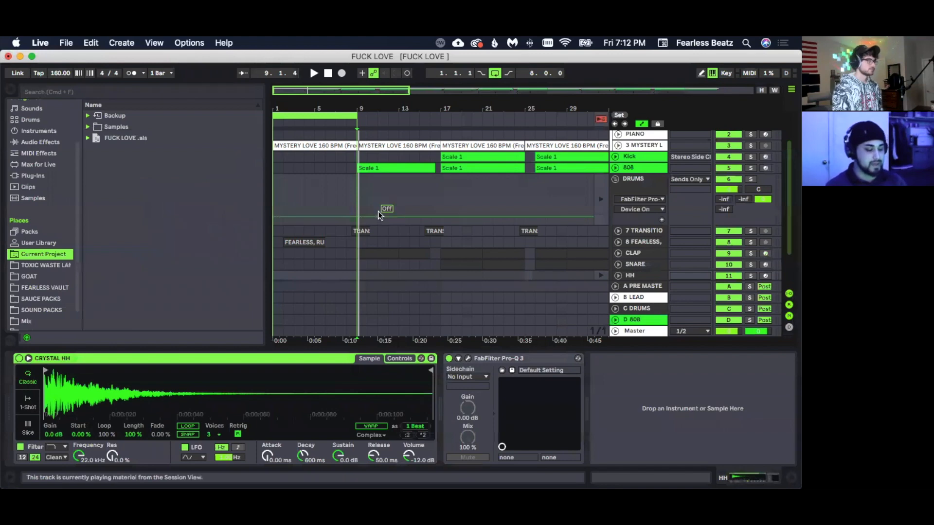
pyautogui.click(276, 168)
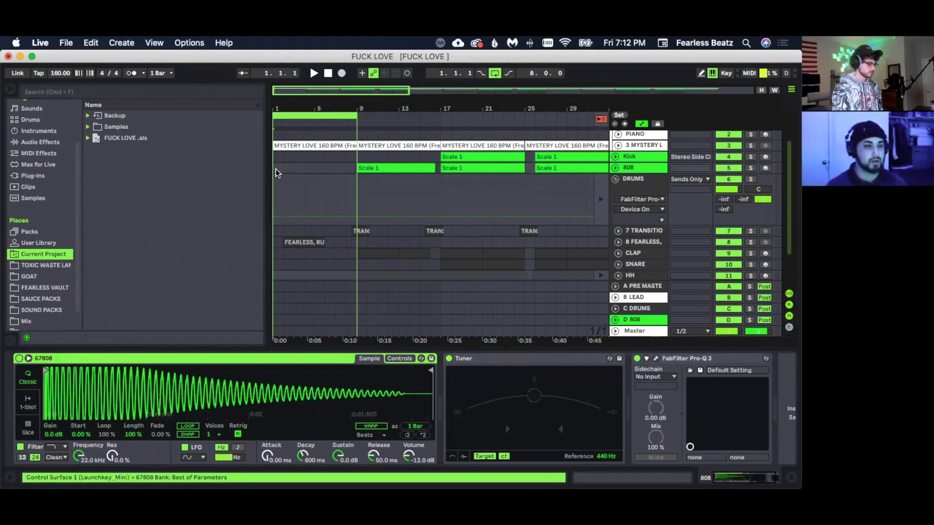
pyautogui.press('super+shift+t')
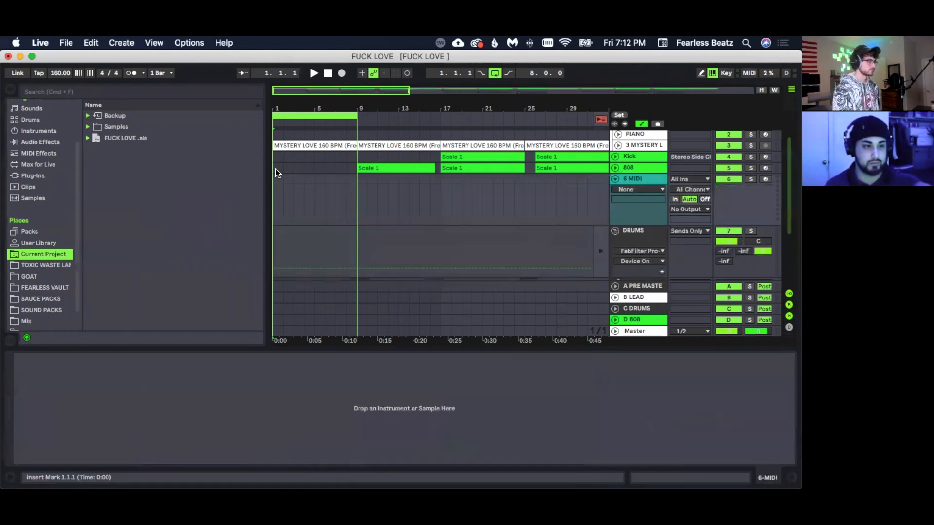
pyautogui.press('super+z')
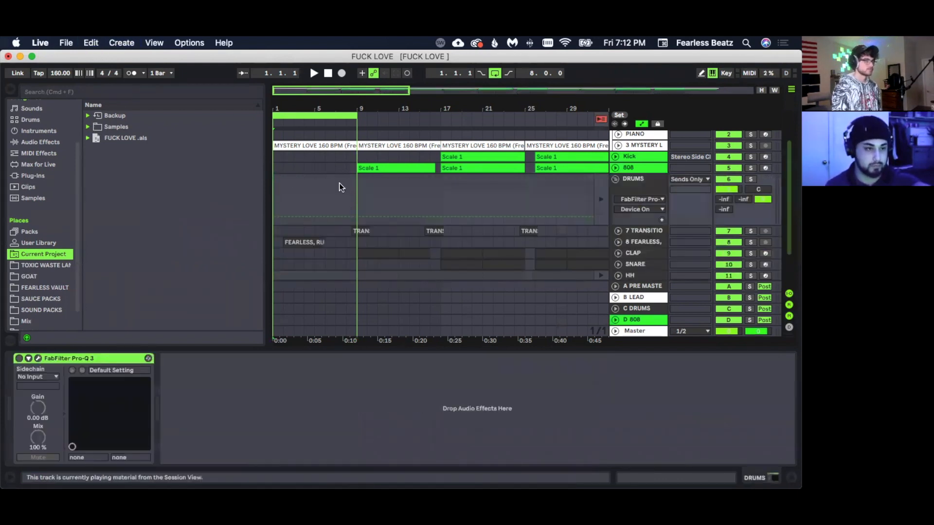
# - Add a MIDI track below PERC and insert an empty one-bar MIDI clip at 1.1.1 on it
pyautogui.press('super+shift+t')
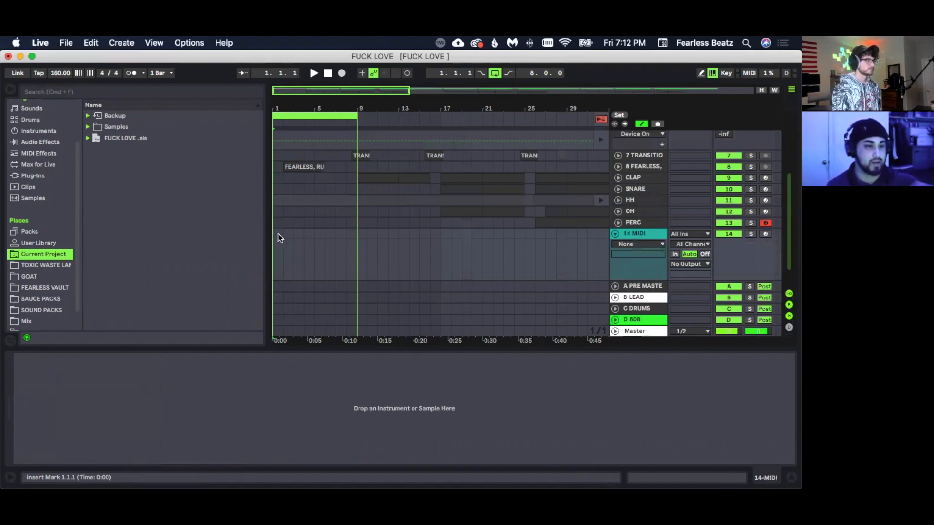
pyautogui.scroll(-1, 319, 243)
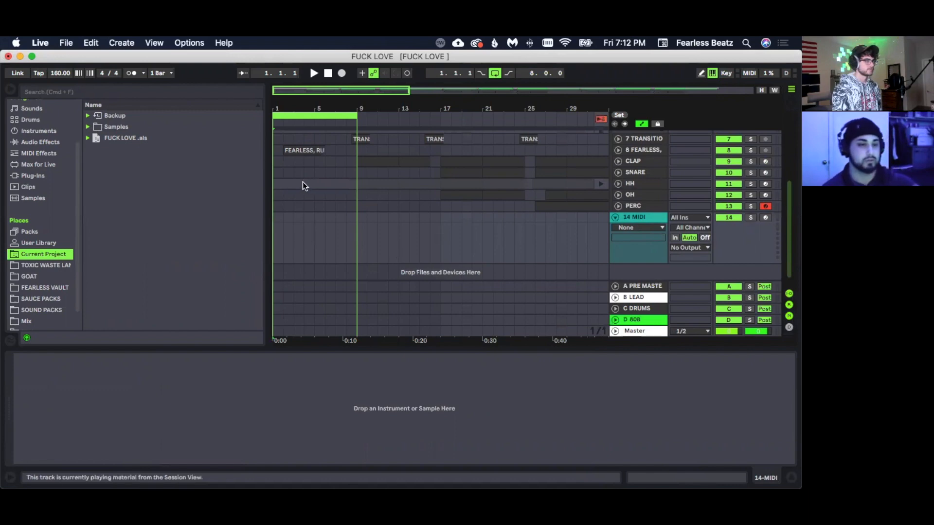
pyautogui.click(279, 214)
pyautogui.press('super+shift+m')
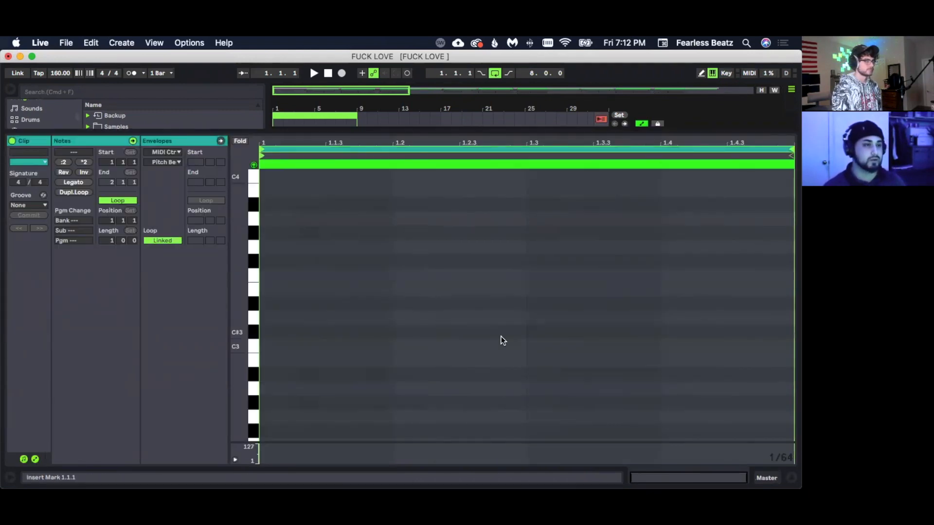
pyautogui.click(758, 478)
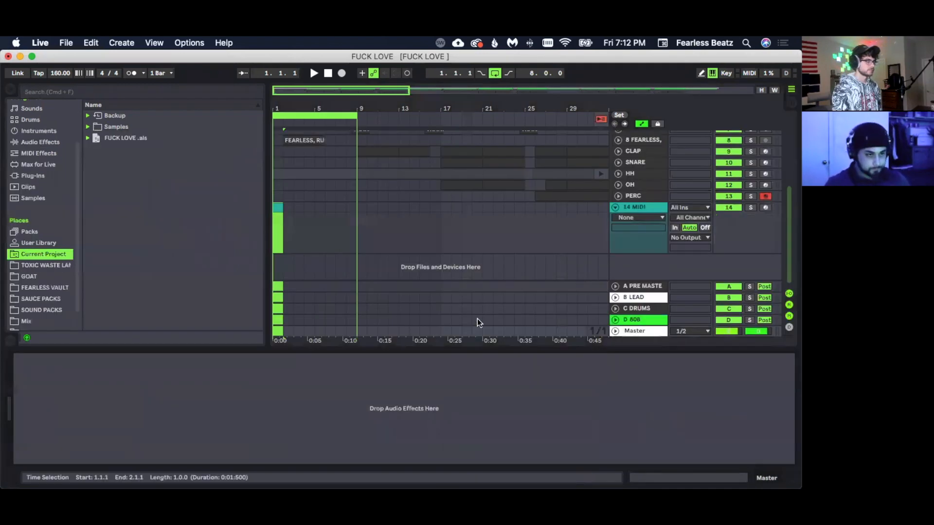
# - Open the one-bar MIDI clip on track 14 and unlink its envelope loop
pyautogui.click(302, 219)
pyautogui.click(279, 209)
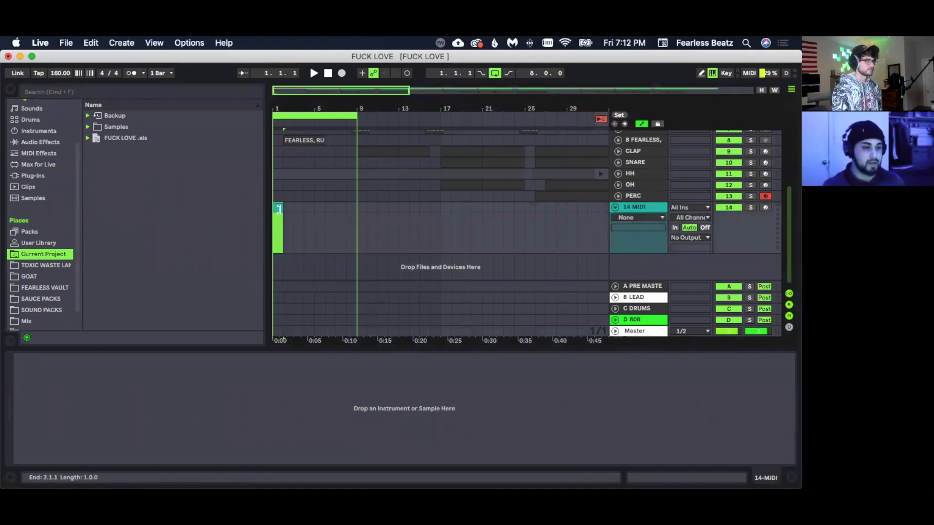
pyautogui.doubleClick(279, 207)
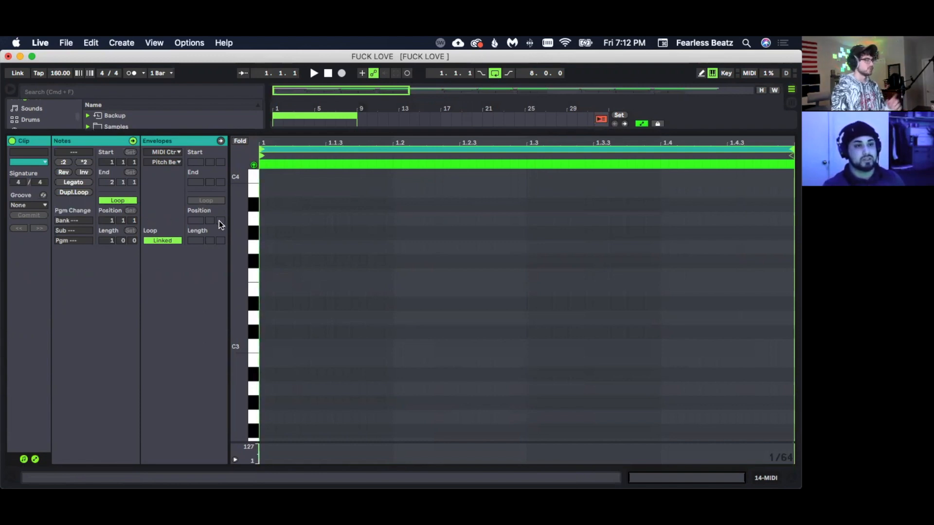
pyautogui.click(172, 240)
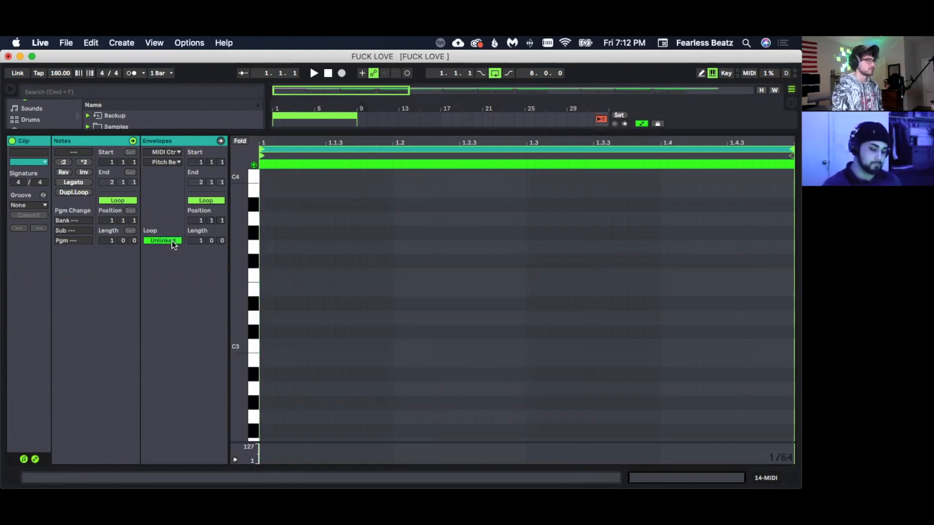
pyautogui.click(762, 480)
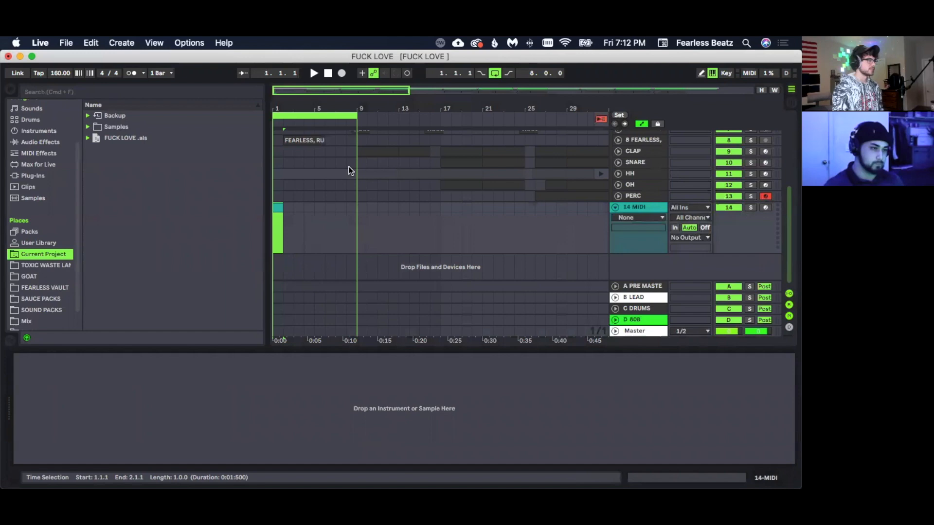
# - Extend the track 14 clip to bar 9 and turn off its envelope loop
pyautogui.click(294, 208)
pyautogui.moveTo(279, 207); pyautogui.dragTo(357, 208)
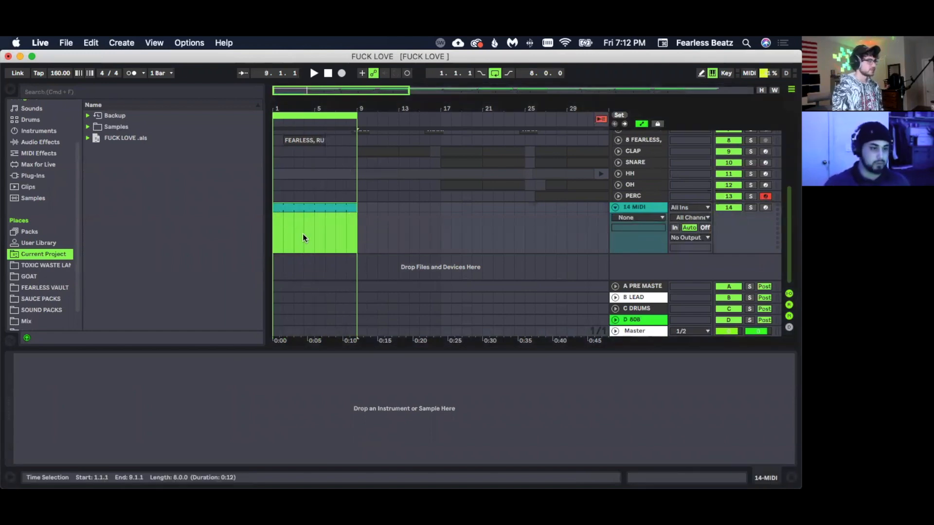
pyautogui.doubleClick(302, 209)
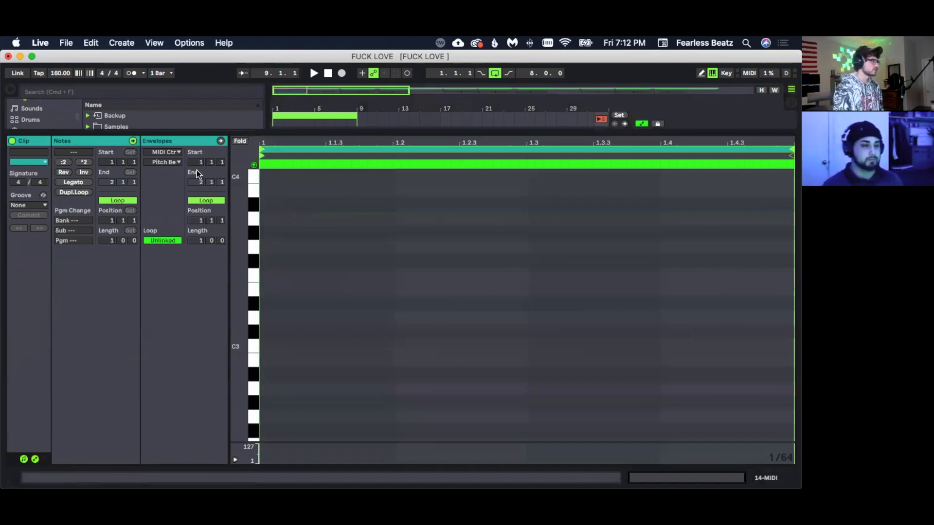
pyautogui.click(203, 200)
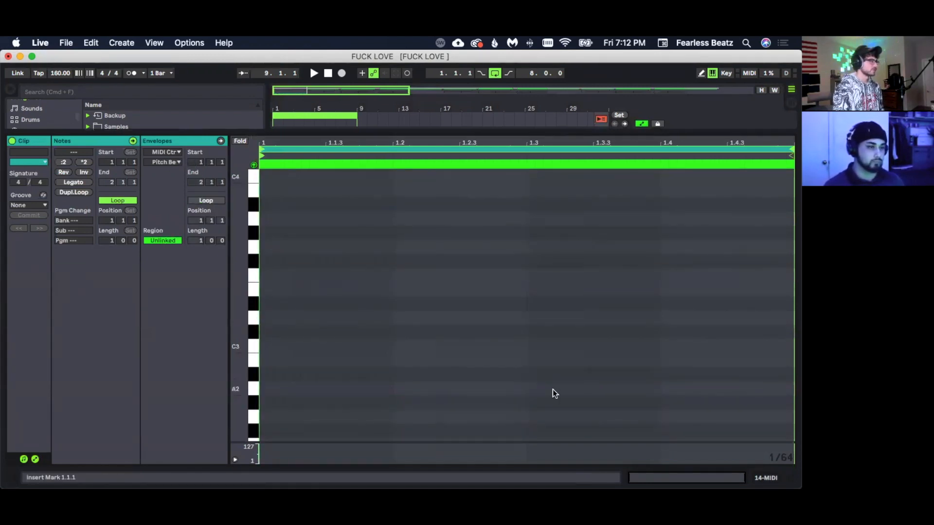
pyautogui.click(760, 475)
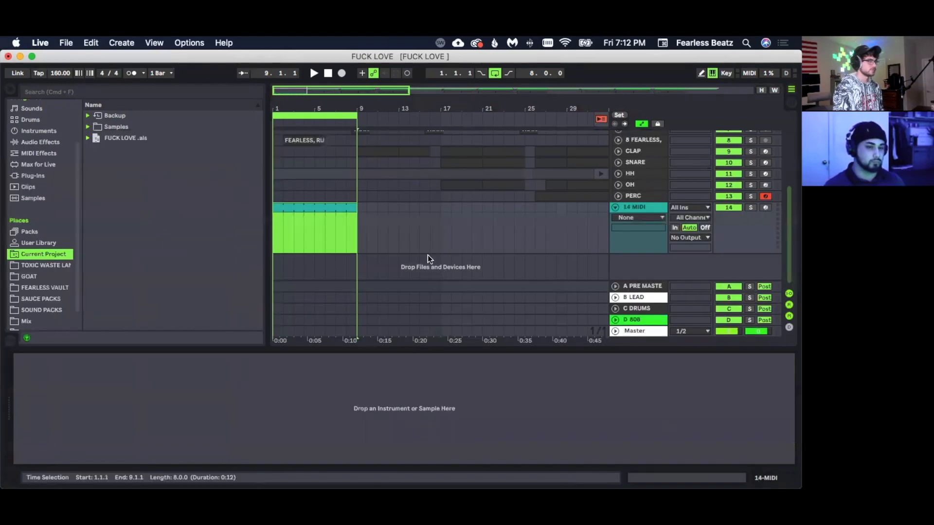
# - Resize the track 14 clip to end at bar 5 and set its envelope region length to 8 bars
pyautogui.click(279, 207)
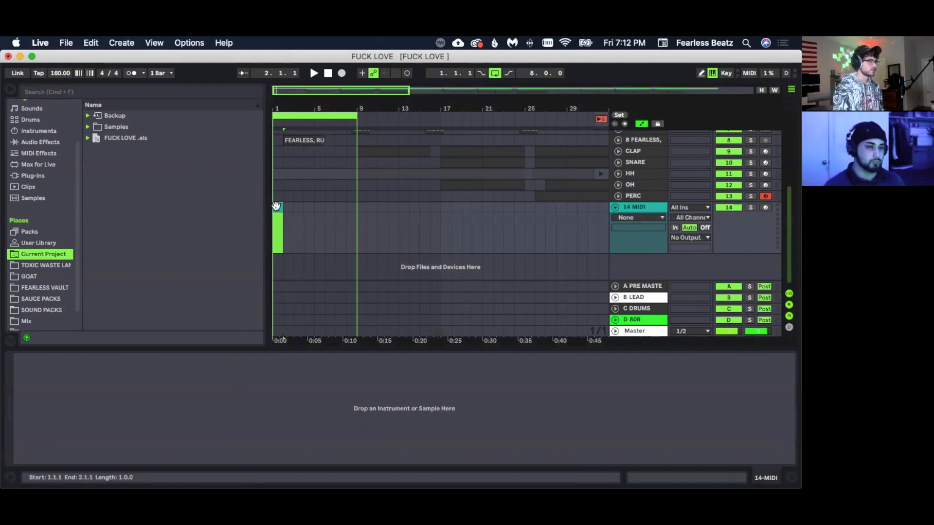
pyautogui.moveTo(279, 208); pyautogui.dragTo(316, 207)
pyautogui.doubleClick(300, 207)
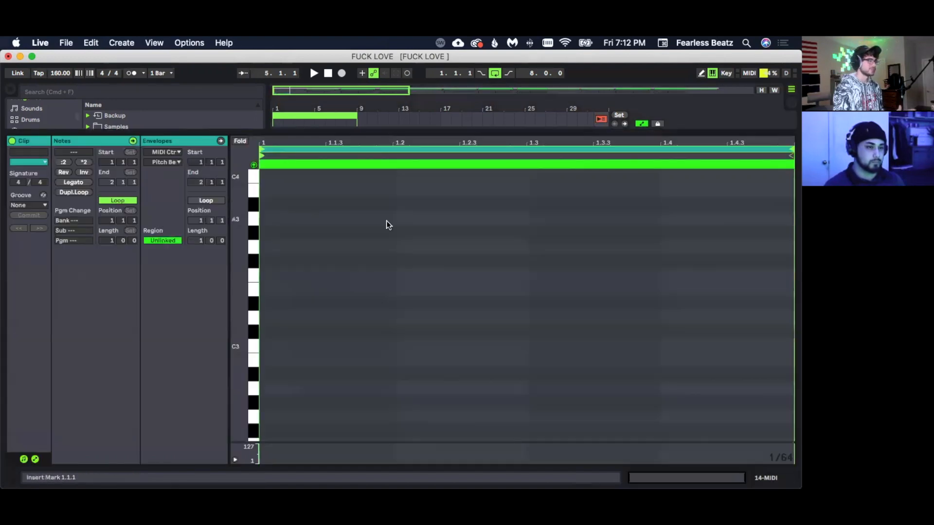
pyautogui.click(195, 240)
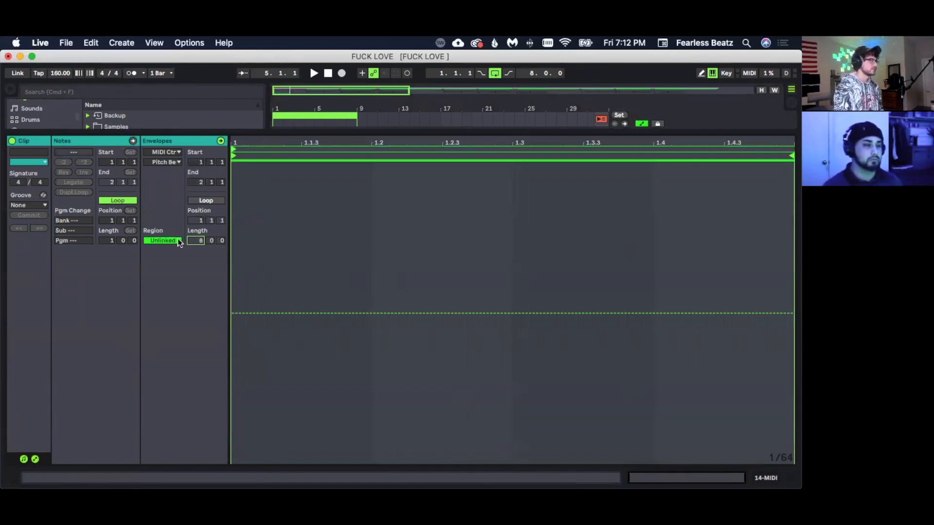
# - Turn off the track 14 clip's note loop and extend the clip in the arrangement to 5.1.1
pyautogui.click(116, 203)
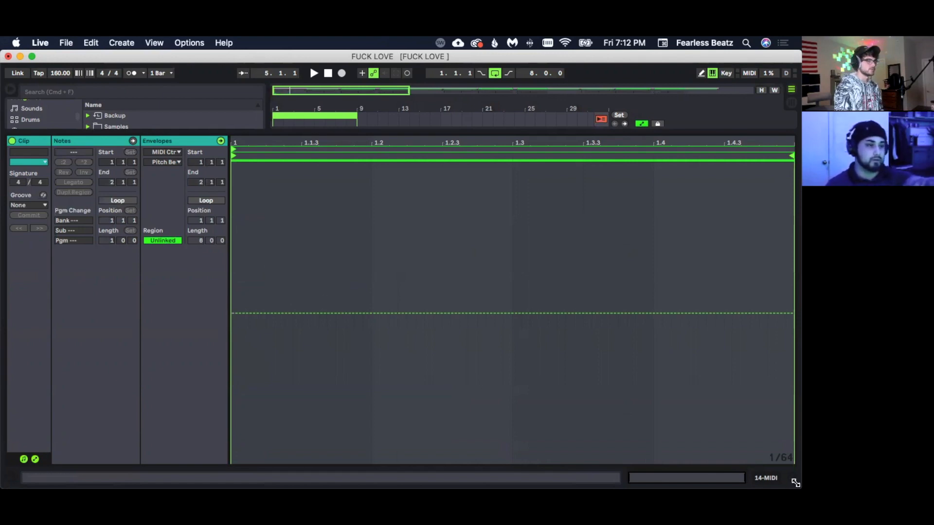
pyautogui.click(766, 480)
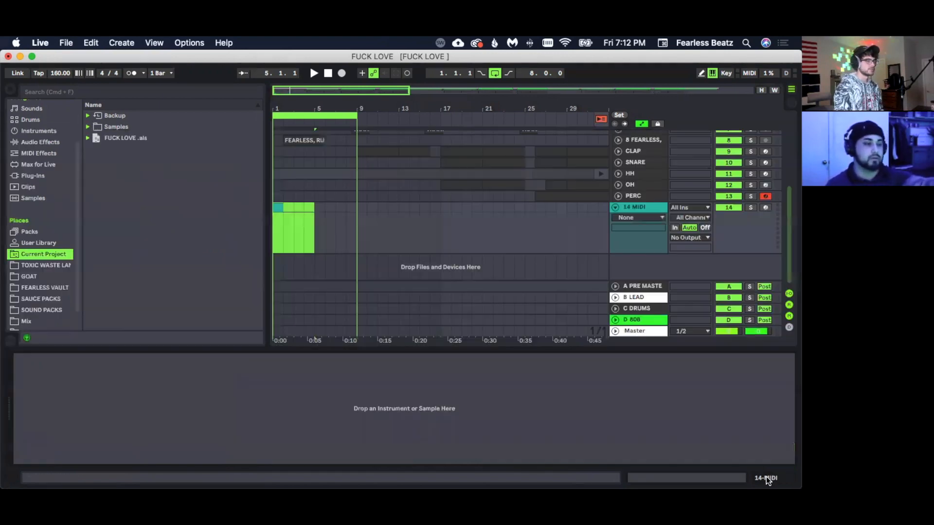
pyautogui.click(280, 204)
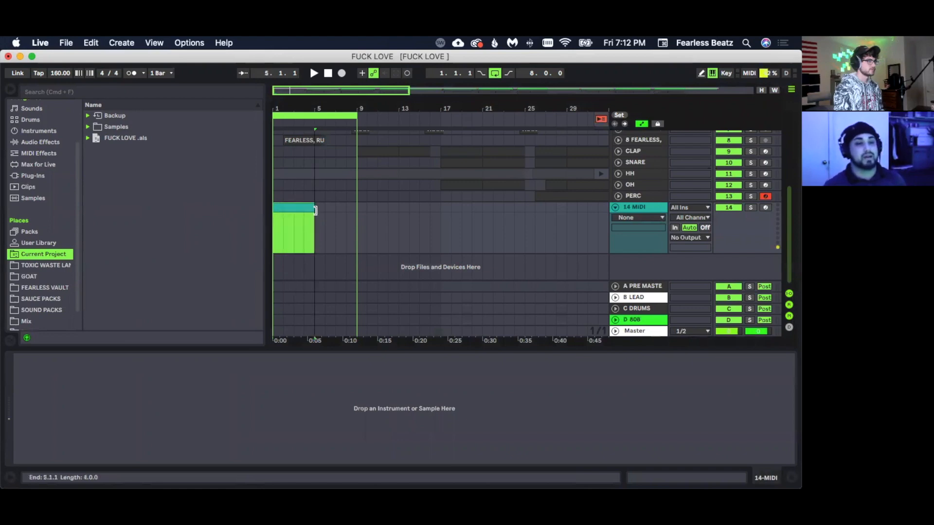
# - Extend the track 14 clip to end at bar 9 and turn its note loop back on
pyautogui.moveTo(315, 210); pyautogui.dragTo(357, 210)
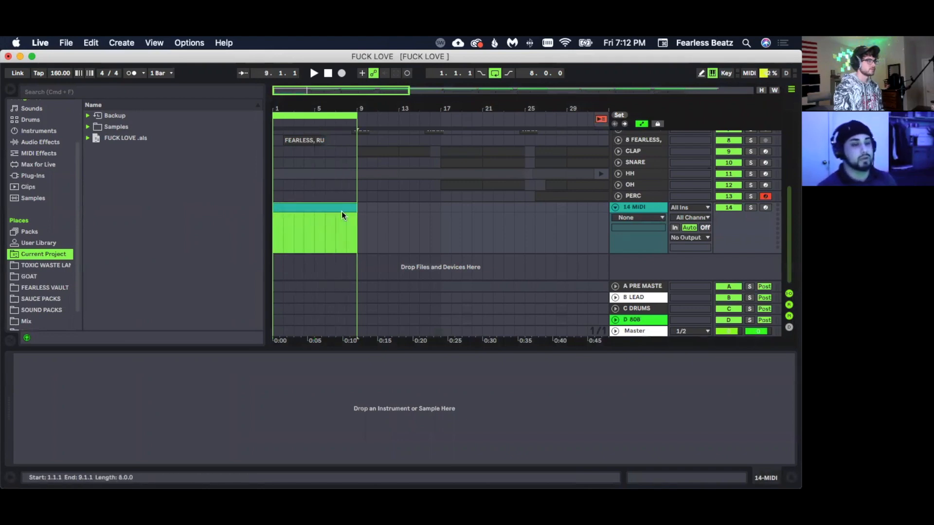
pyautogui.click(772, 478)
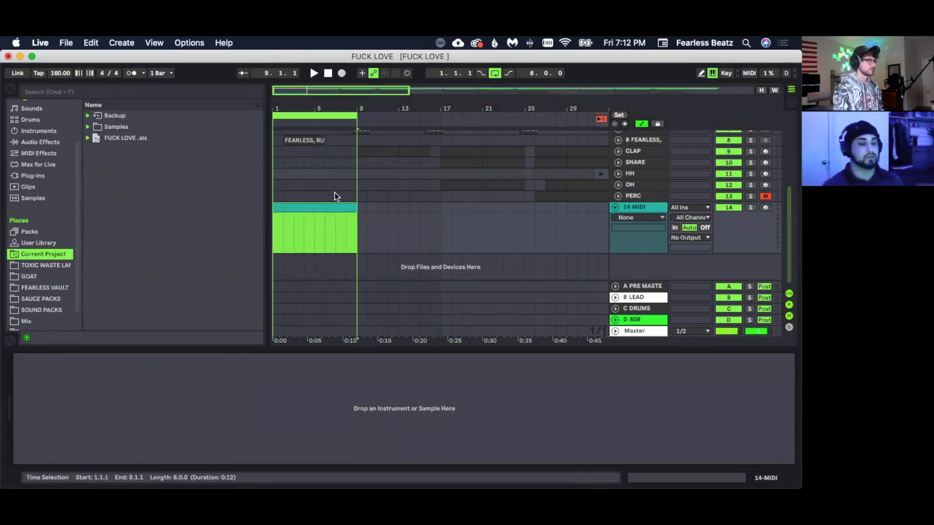
pyautogui.click(326, 207)
pyautogui.doubleClick(326, 206)
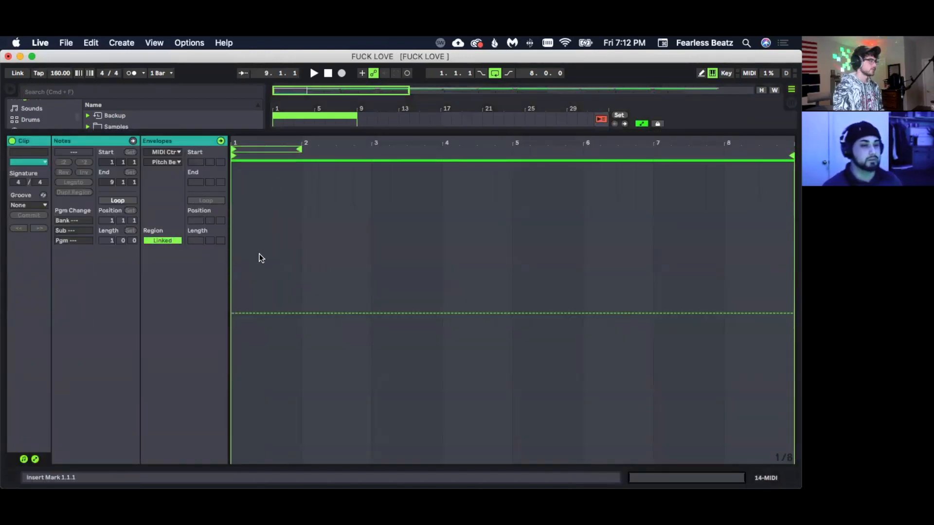
pyautogui.click(117, 201)
pyautogui.click(118, 201)
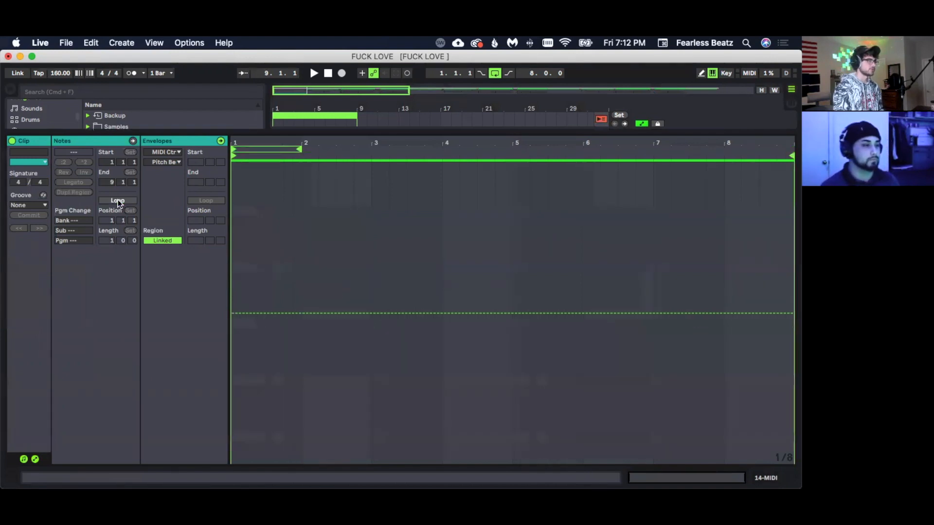
pyautogui.click(118, 201)
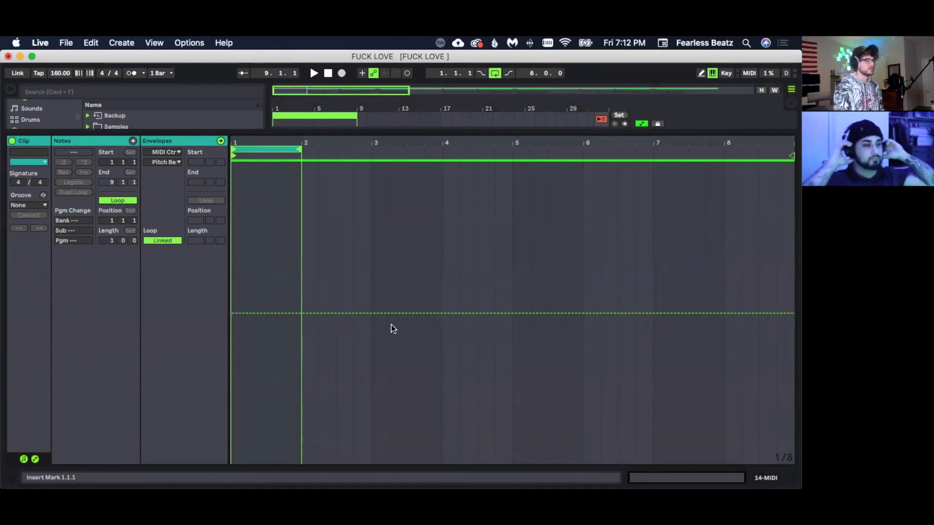
pyautogui.click(768, 478)
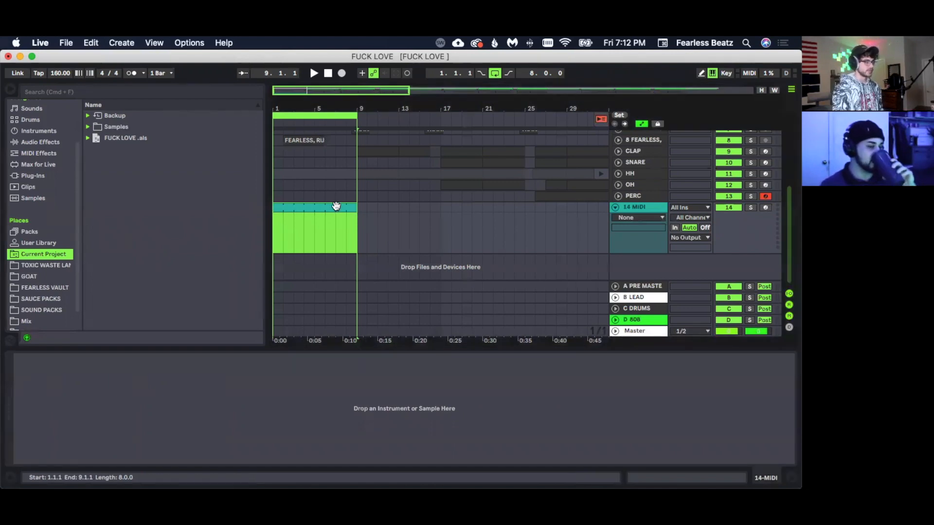
# - Delete the track 14 clip and create an eight-bar MIDI clip from bar 1 to bar 9, checking it in the clip editor
pyautogui.press('Delete')
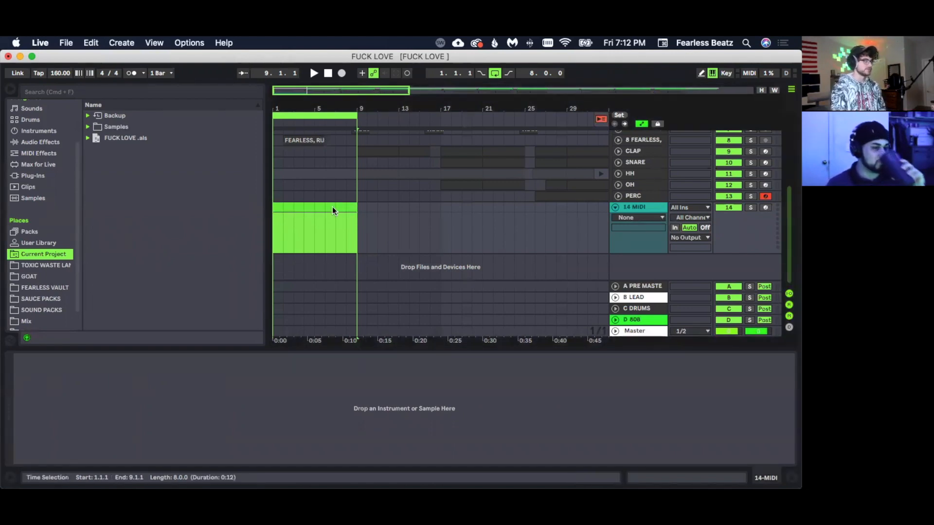
pyautogui.click(304, 207)
pyautogui.moveTo(278, 206); pyautogui.dragTo(356, 219)
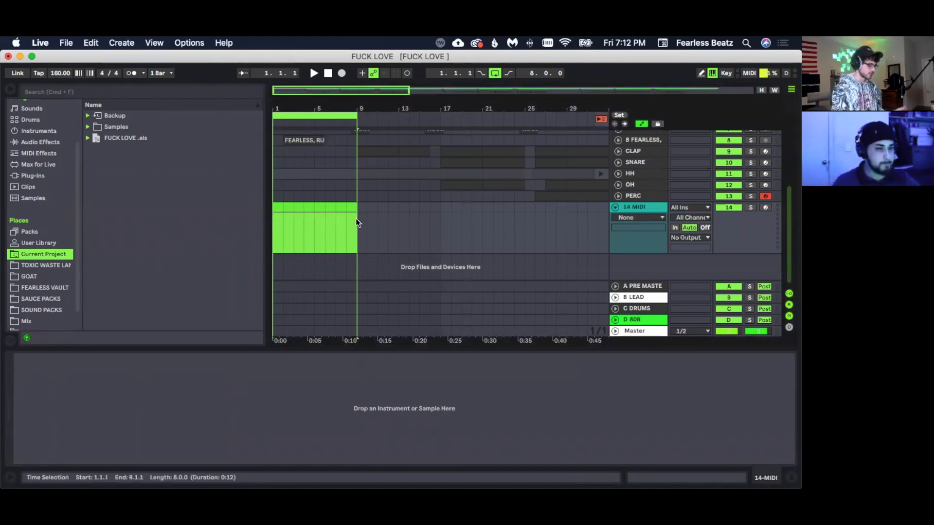
pyautogui.click(347, 203)
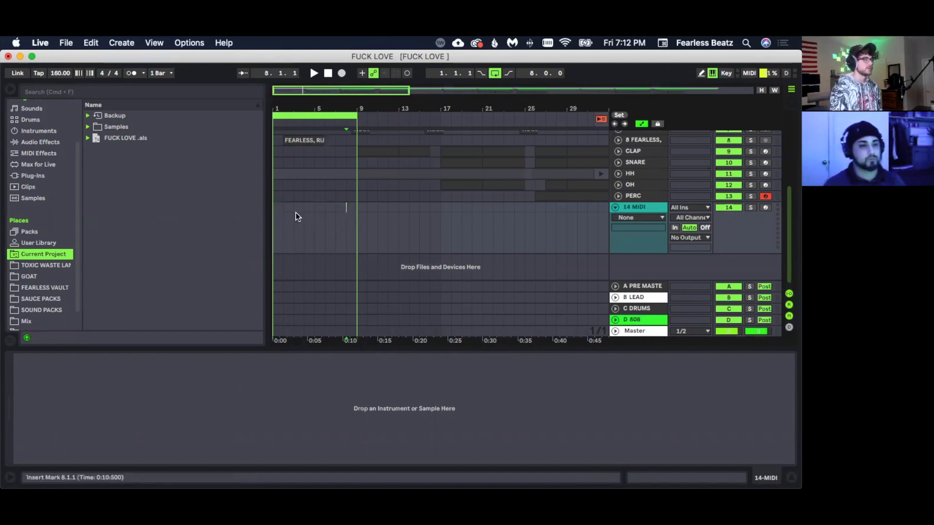
pyautogui.moveTo(273, 208); pyautogui.dragTo(354, 218)
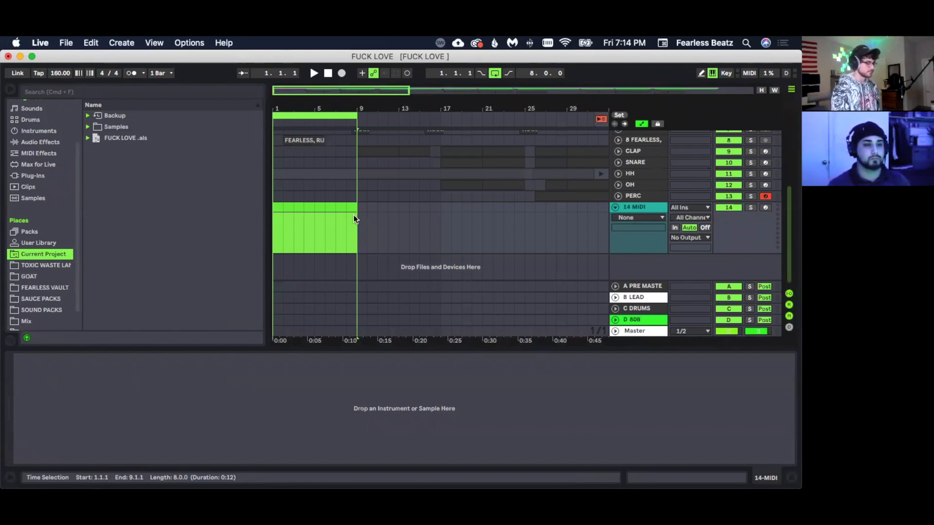
pyautogui.doubleClick(353, 214)
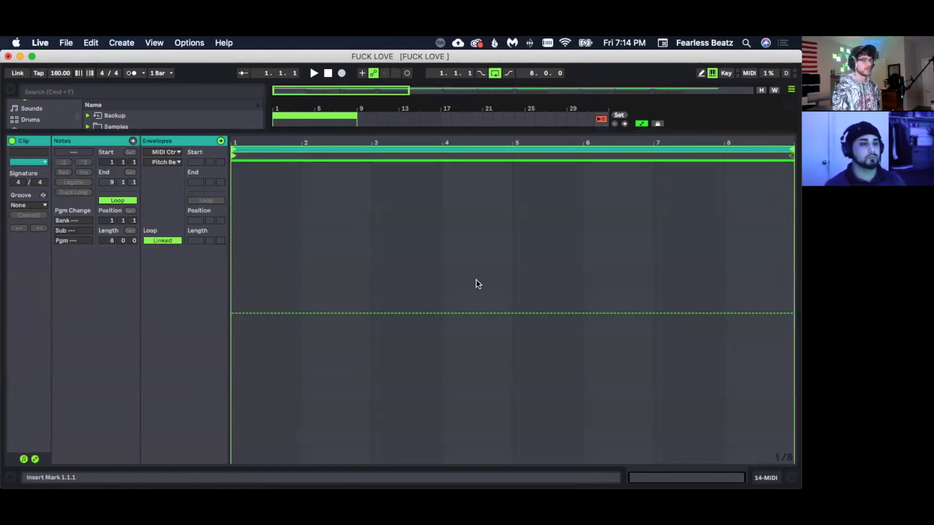
pyautogui.click(762, 477)
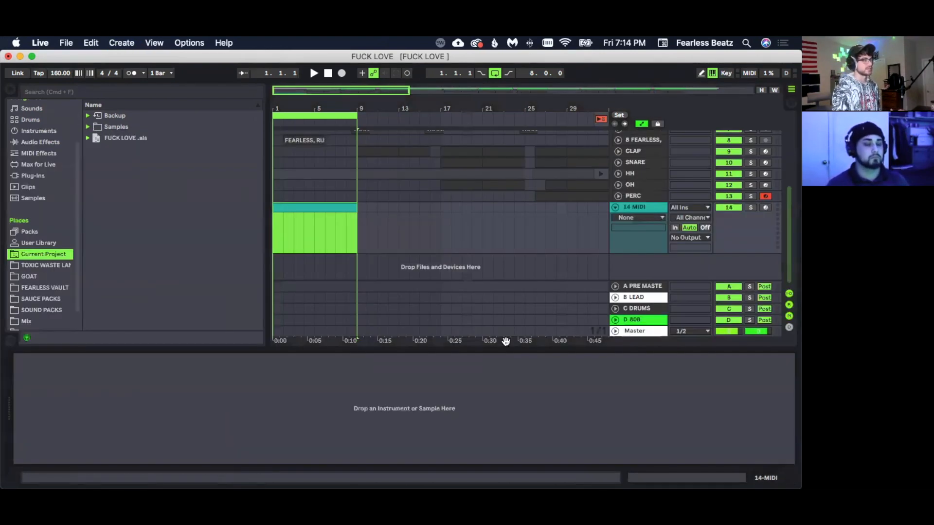
# - Delete the eight-bar clip and create a 96-bar MIDI clip on track 14 from bar 1 to bar 97
pyautogui.click(280, 195)
pyautogui.click(299, 214)
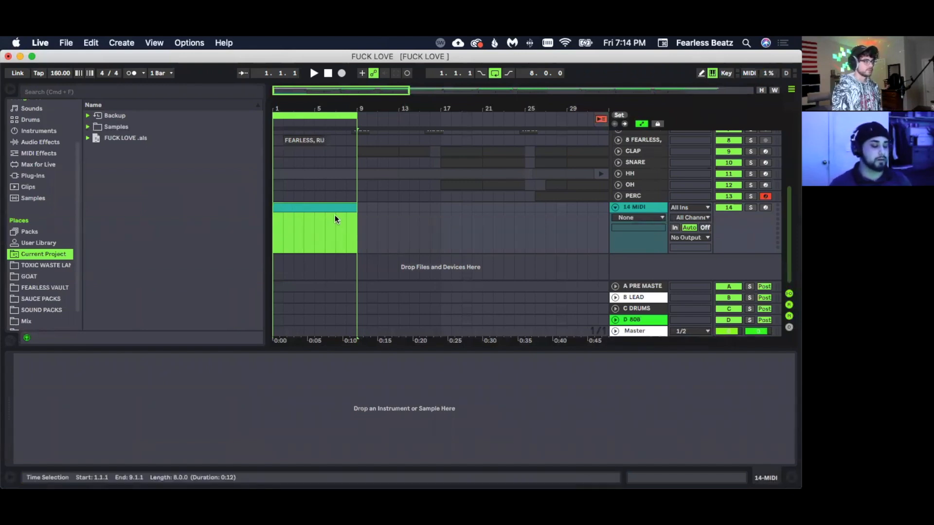
pyautogui.press('Delete')
pyautogui.moveTo(342, 111); pyautogui.dragTo(342, 68)
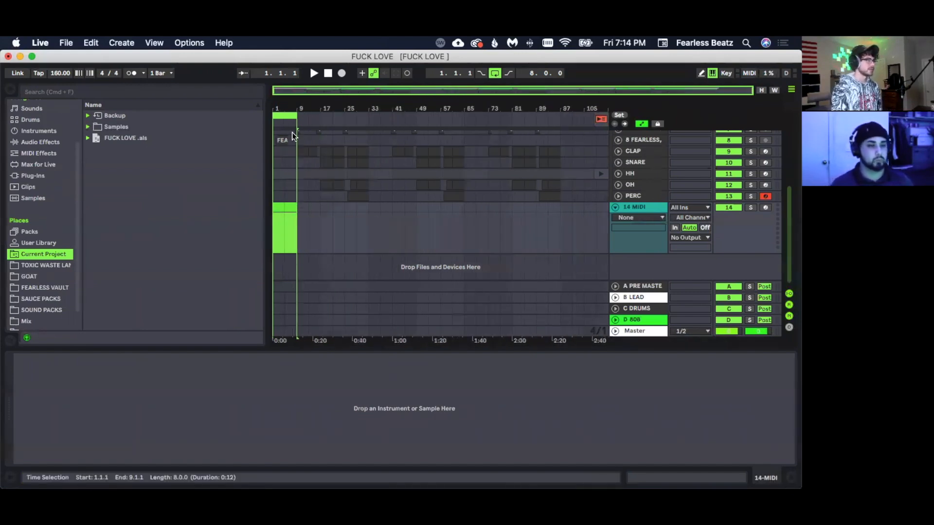
pyautogui.click(344, 216)
pyautogui.moveTo(273, 208); pyautogui.dragTo(543, 228)
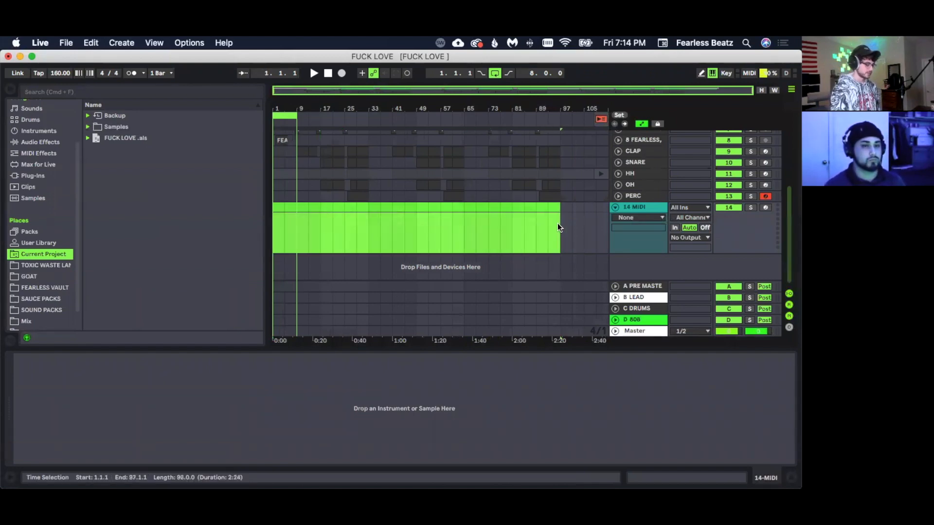
pyautogui.press('super+shift+m')
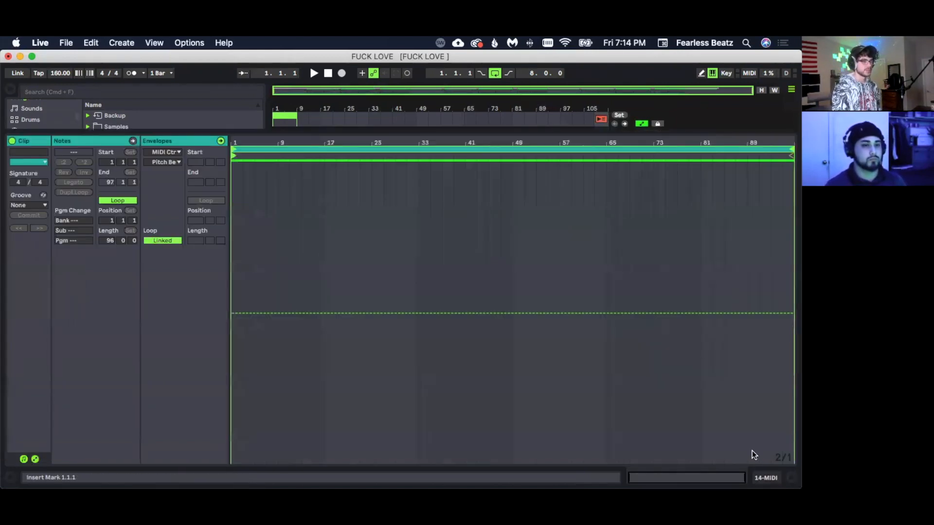
# - Reopen the 96-bar clip from the arrangement and toggle its envelope loop between linked and unlinked, leaving it linked
pyautogui.click(757, 474)
pyautogui.click(561, 233)
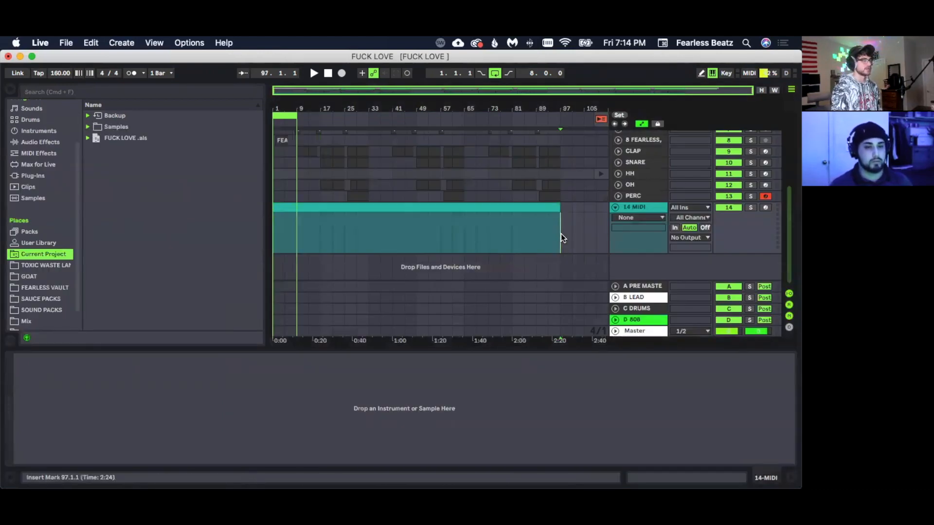
pyautogui.click(393, 207)
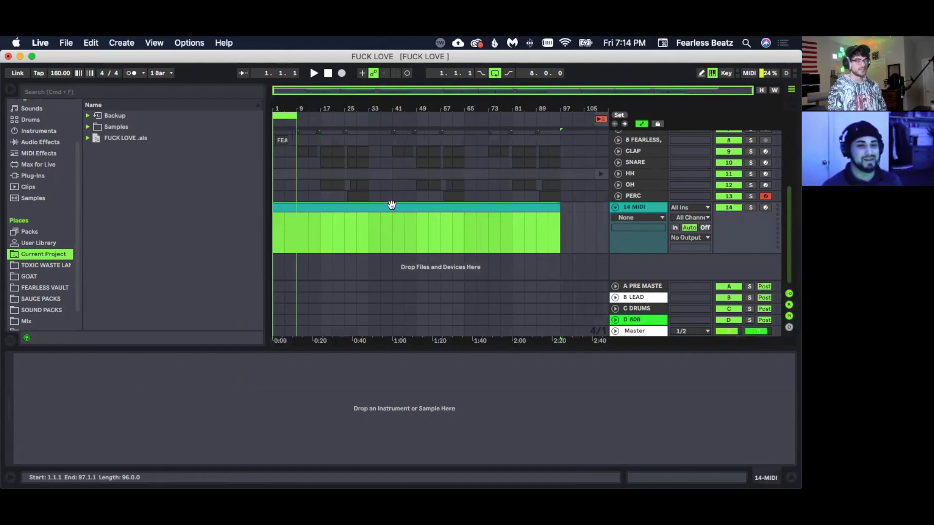
pyautogui.doubleClick(433, 208)
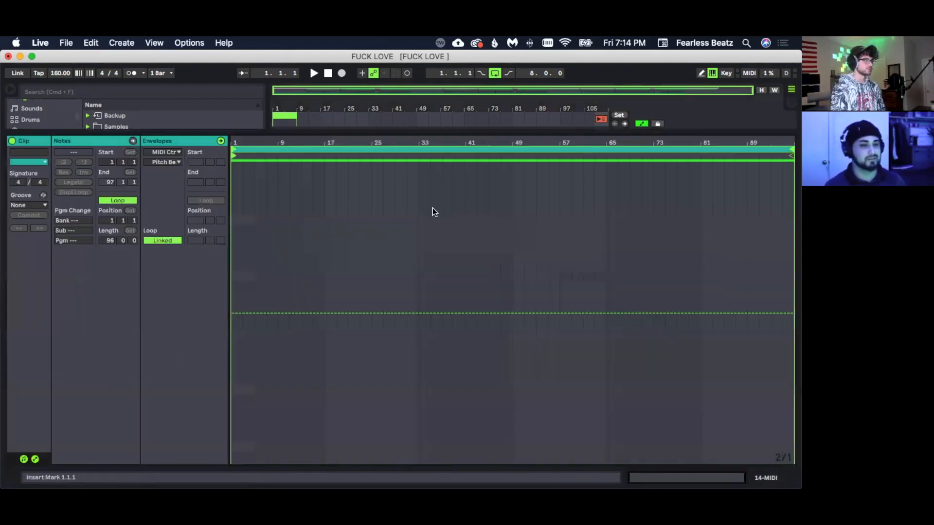
pyautogui.click(162, 241)
pyautogui.click(163, 241)
pyautogui.click(163, 240)
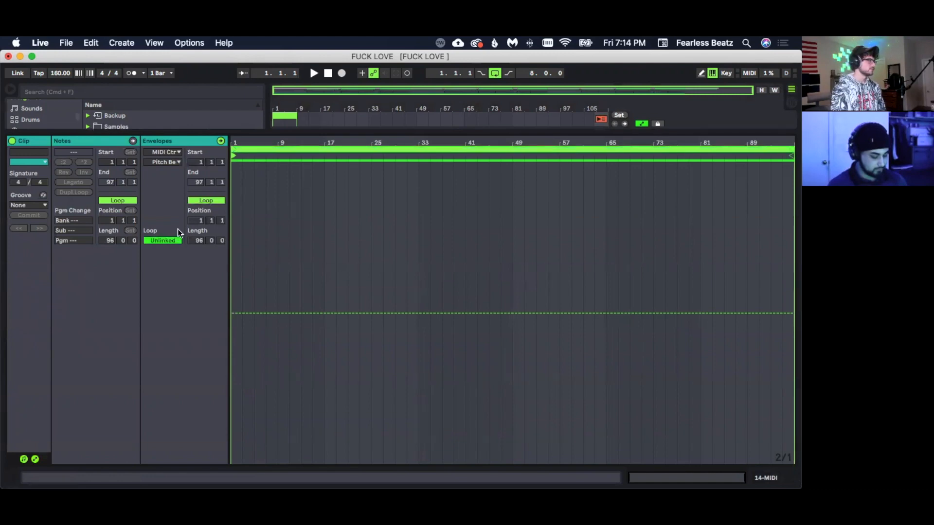
pyautogui.click(164, 240)
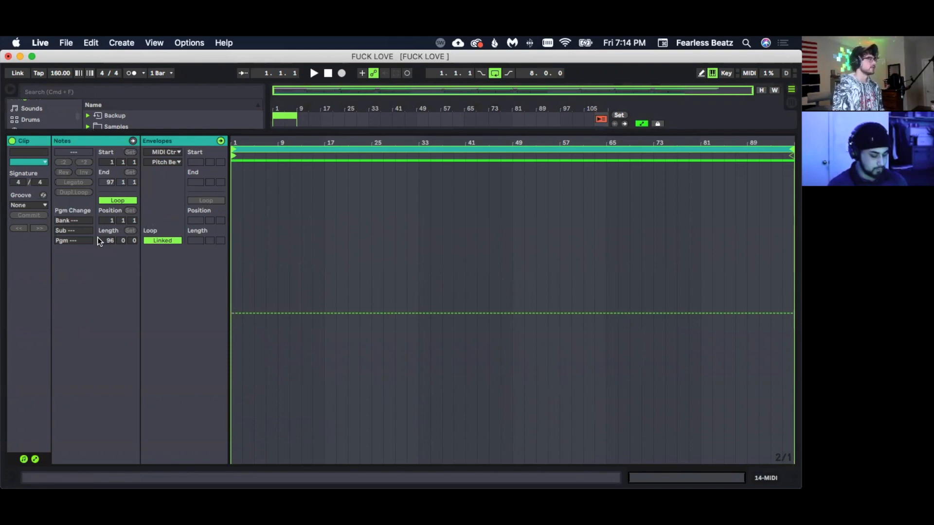
# - Return to the arrangement and undo the recent edits to remove track 14 with its 96-bar clip
pyautogui.click(766, 478)
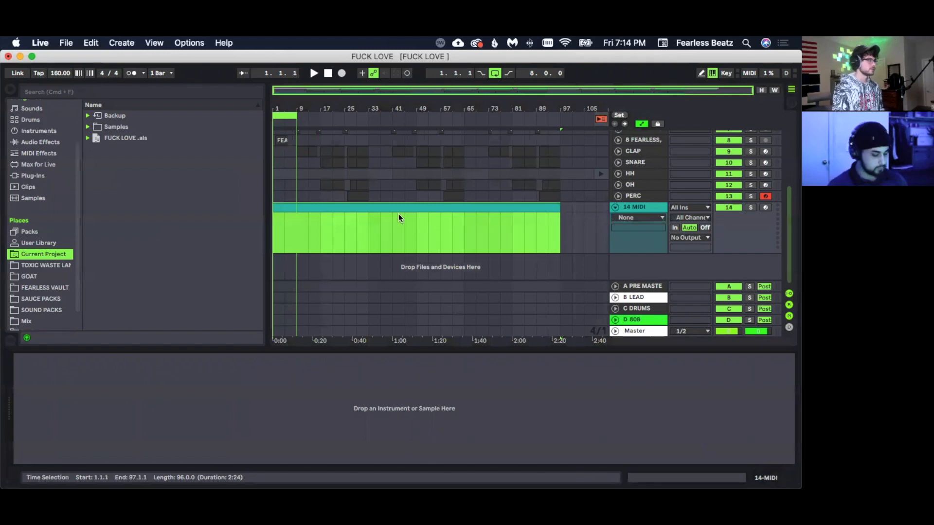
pyautogui.press('super+z')
pyautogui.press('super+z')
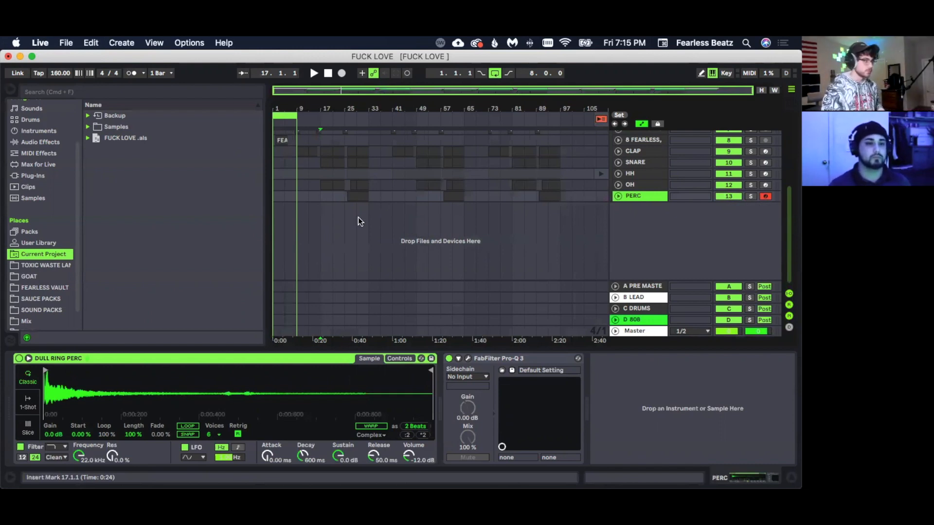
# - Insert a new audio track directly below the MYSTERY LOVE track
pyautogui.scroll(5, 293, 192)
pyautogui.scroll(2, 301, 170)
pyautogui.moveTo(282, 106); pyautogui.dragTo(282, 161)
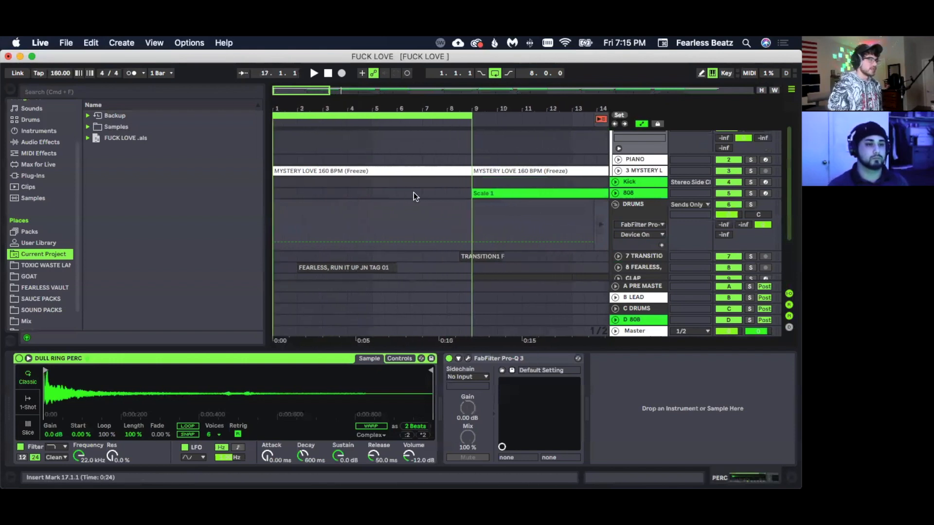
pyautogui.click(378, 170)
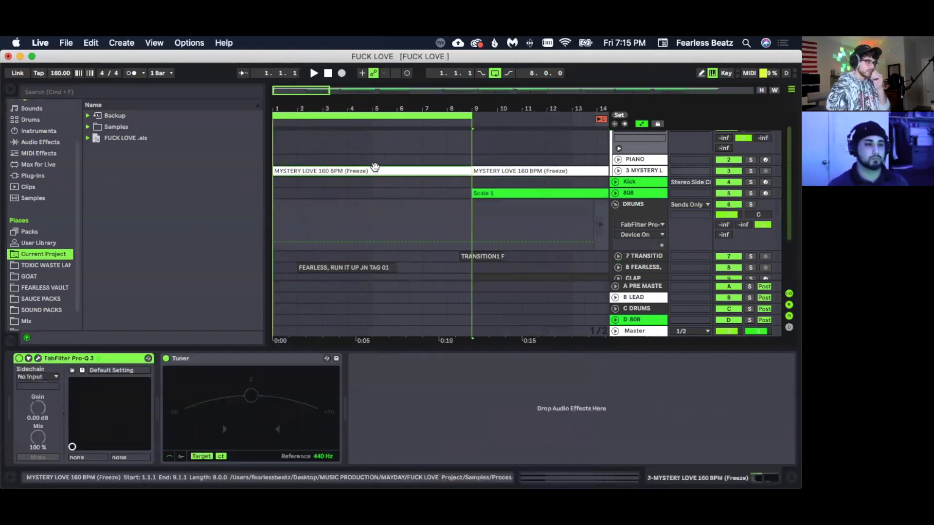
pyautogui.scroll(-1, 380, 170)
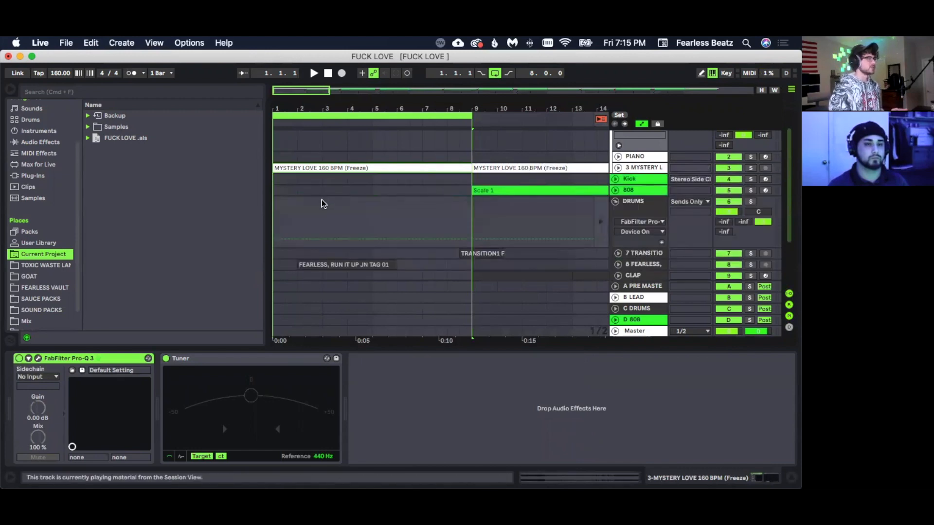
pyautogui.scroll(1, 323, 203)
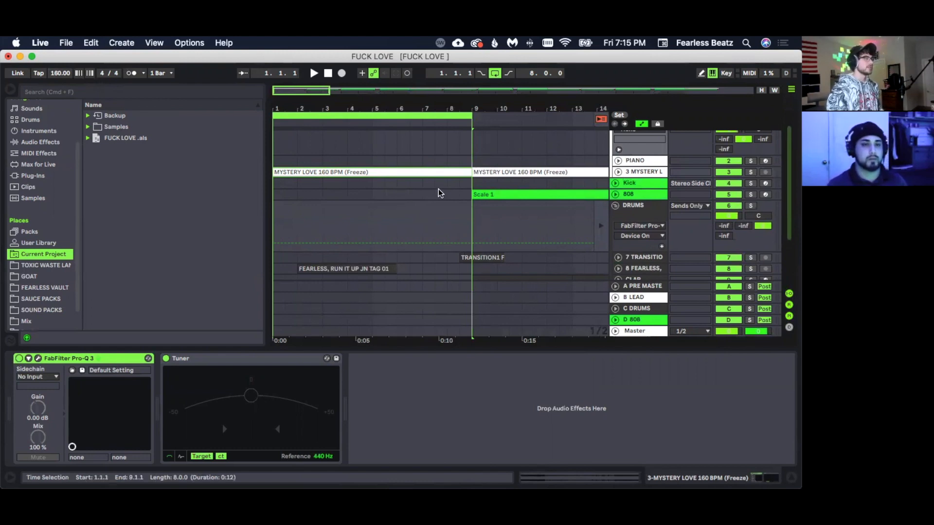
pyautogui.rightClick(636, 174)
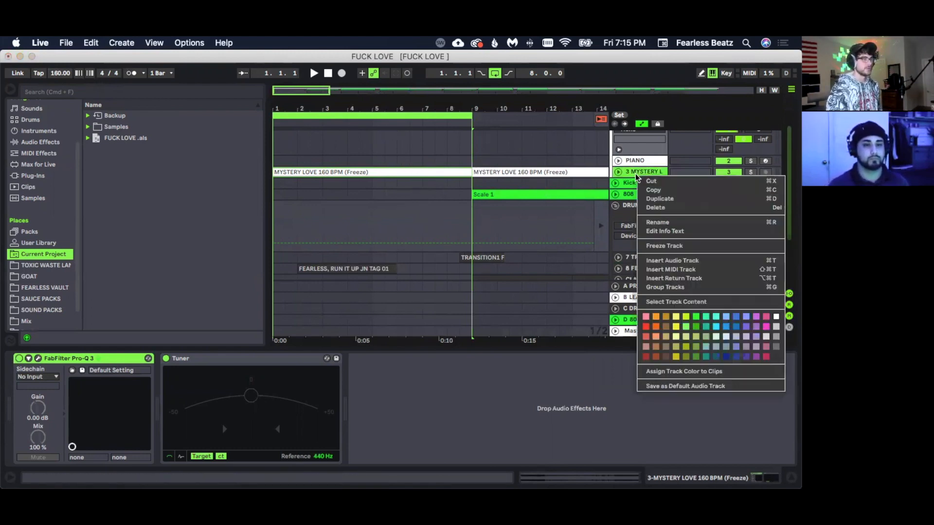
pyautogui.click(681, 262)
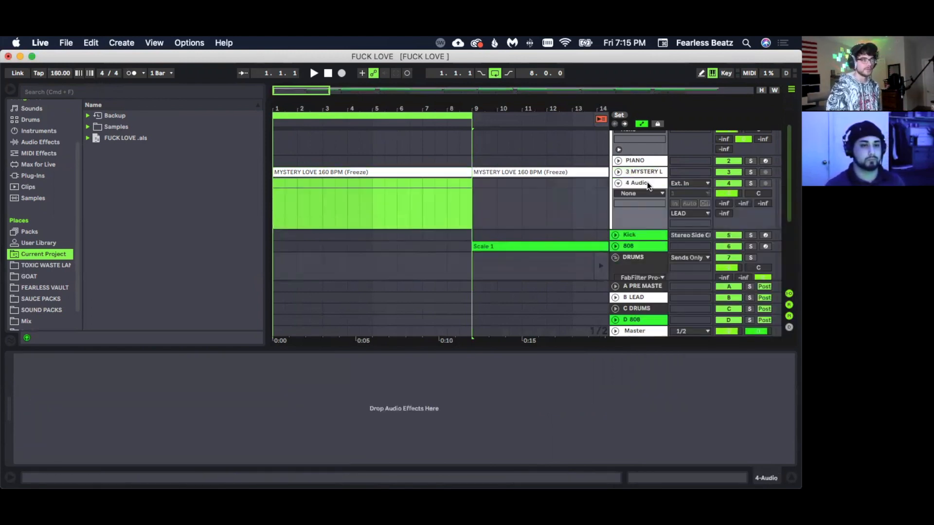
pyautogui.click(335, 201)
# - Place DISTANCED 140 BPM.mp3 from the GOAT folder's SUBSCRIBER LOOPS at the start of the new audio track and open the clip's sample settings
pyautogui.scroll(-2, 39, 229)
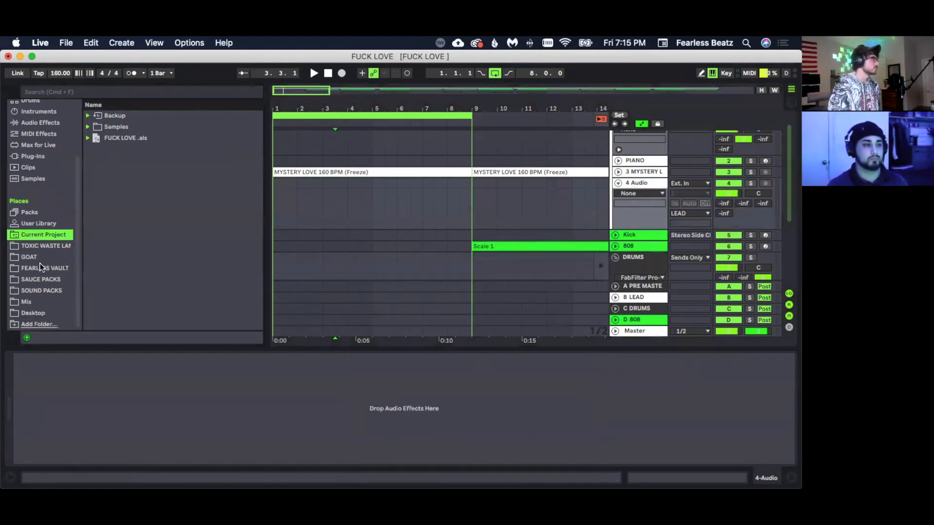
pyautogui.click(40, 258)
pyautogui.scroll(-5, 144, 245)
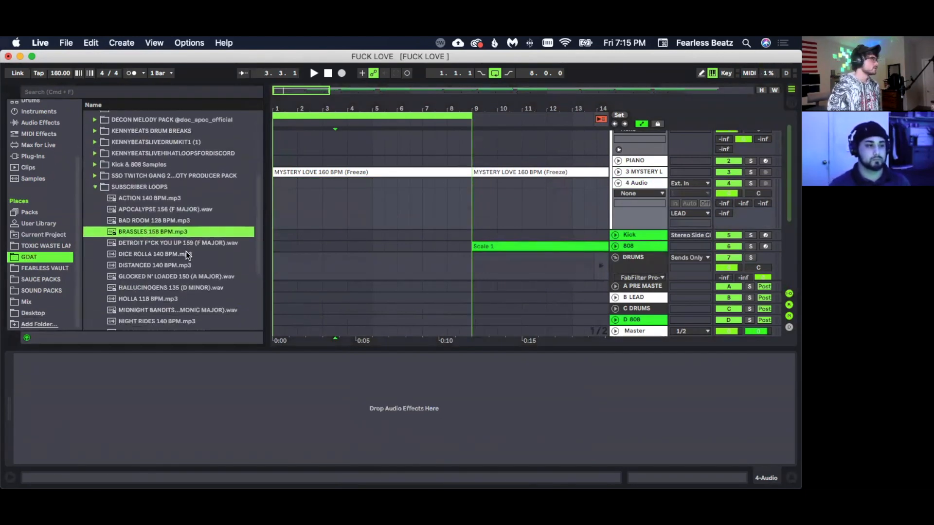
pyautogui.scroll(-2, 170, 268)
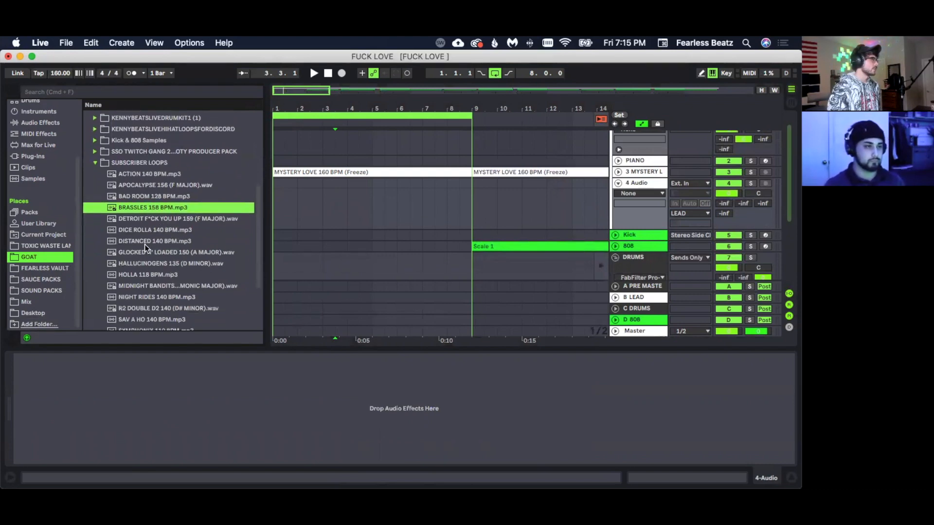
pyautogui.moveTo(144, 240); pyautogui.dragTo(276, 211)
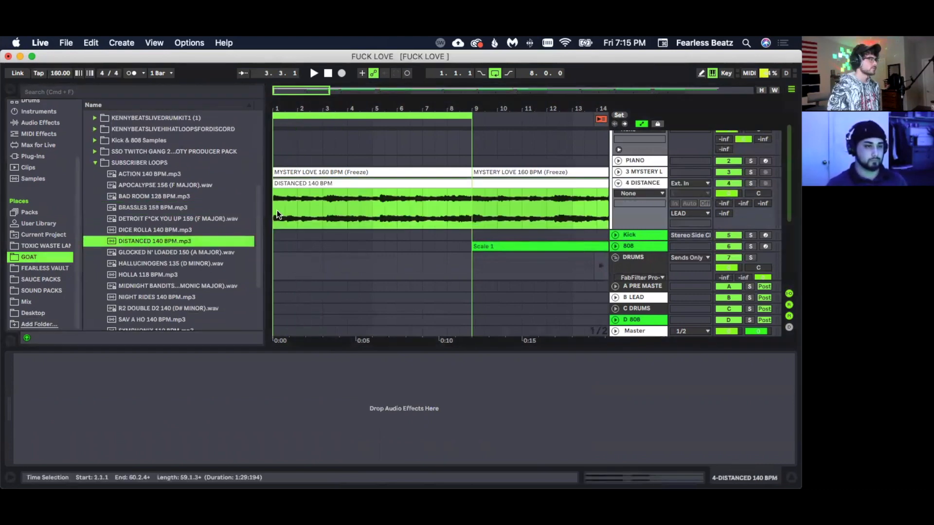
pyautogui.moveTo(385, 109); pyautogui.dragTo(385, 73)
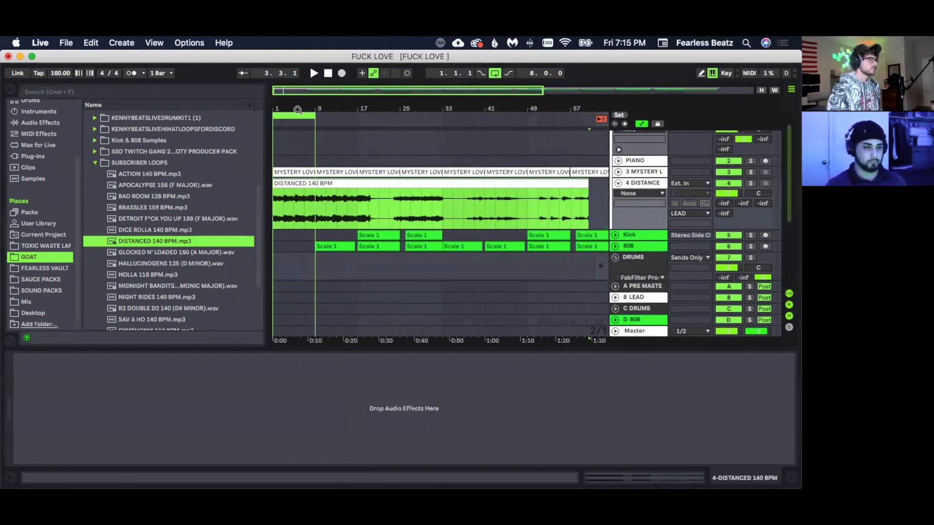
pyautogui.doubleClick(329, 184)
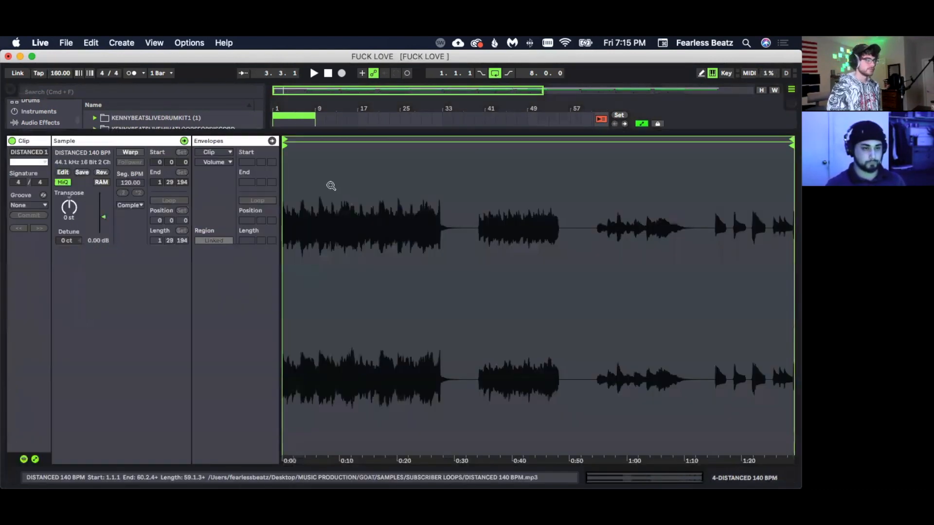
# - Warp the DISTANCED 140 BPM clip and try a segment tempo of 140 BPM before setting it to 160 BPM
pyautogui.click(127, 153)
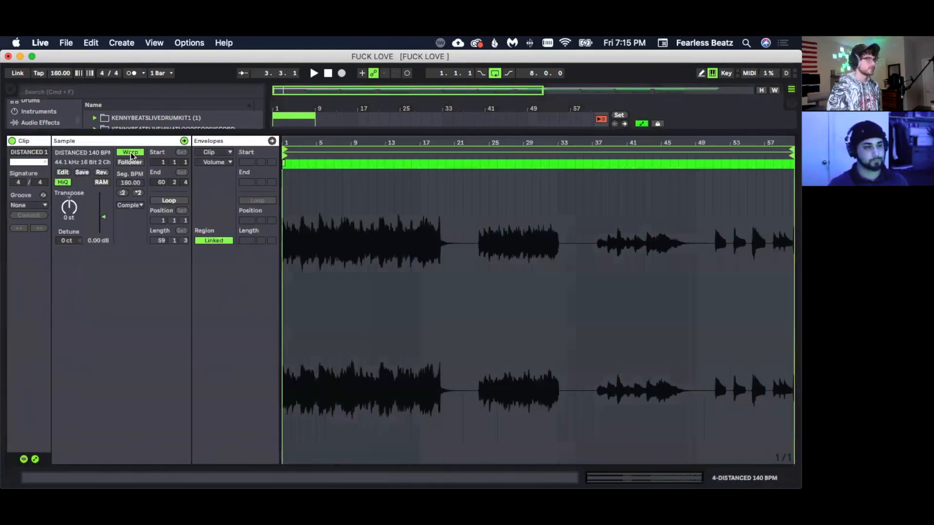
pyautogui.click(131, 183)
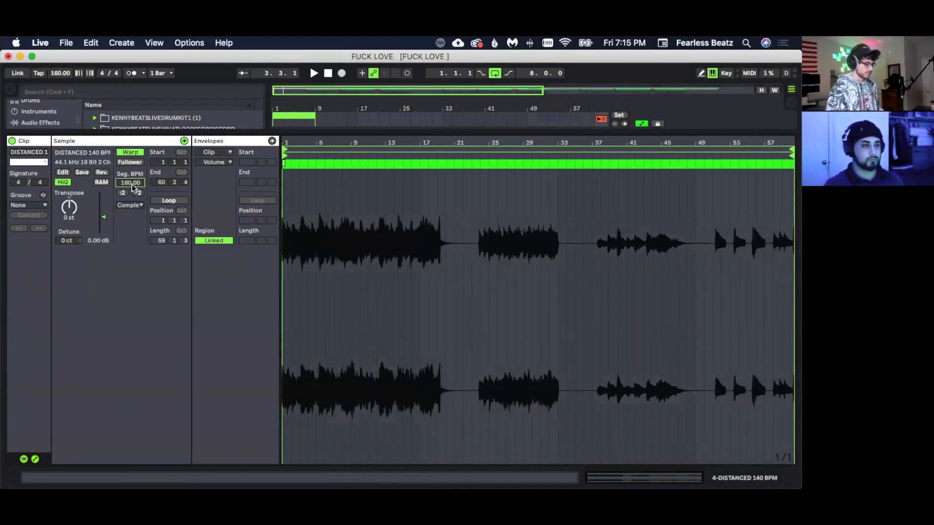
pyautogui.write('140')
pyautogui.press('Return')
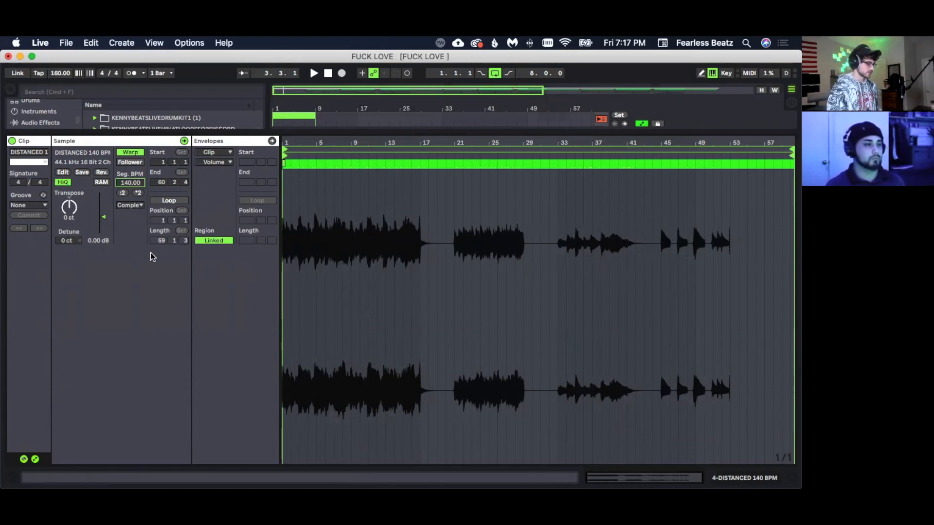
pyautogui.write('160')
pyautogui.press('Return')
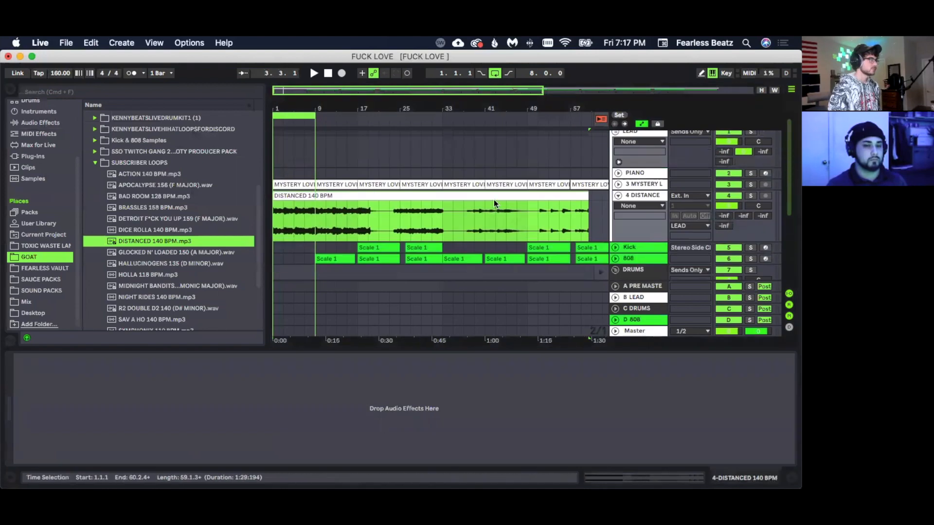
# - Solo the DISTANCED track, turn on the metronome and play the loop from the start of the arrangement
pyautogui.click(748, 197)
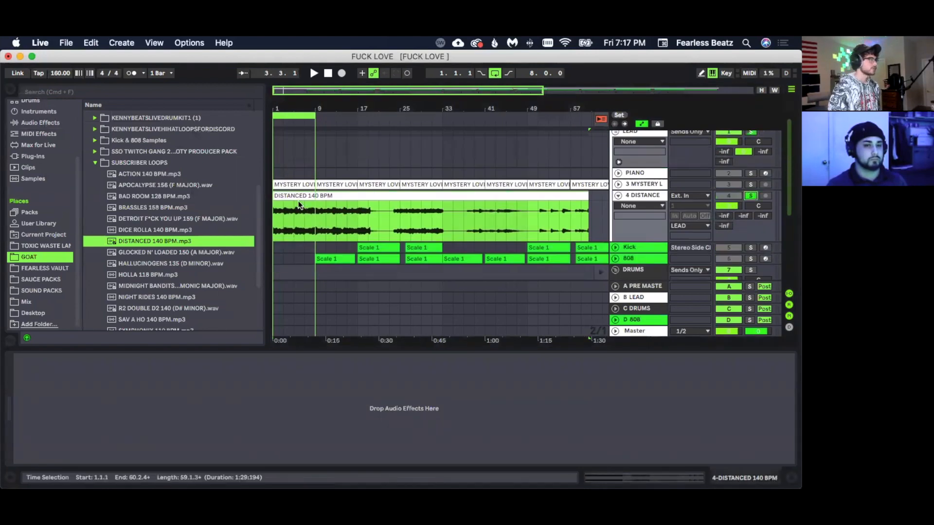
pyautogui.click(133, 73)
pyautogui.press('space')
pyautogui.moveTo(276, 109); pyautogui.dragTo(269, 207)
pyautogui.press('space')
pyautogui.moveTo(276, 110); pyautogui.dragTo(282, 200)
pyautogui.press('space')
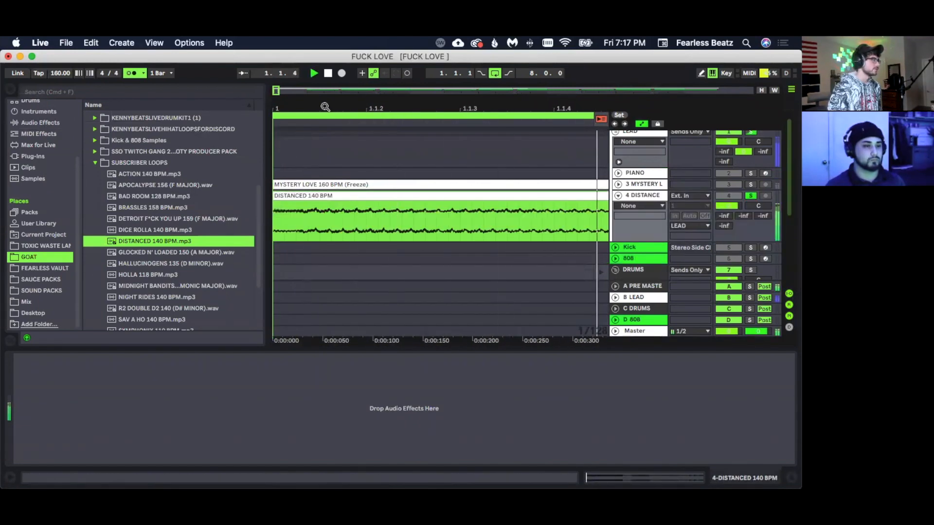
pyautogui.moveTo(323, 108); pyautogui.dragTo(323, 13)
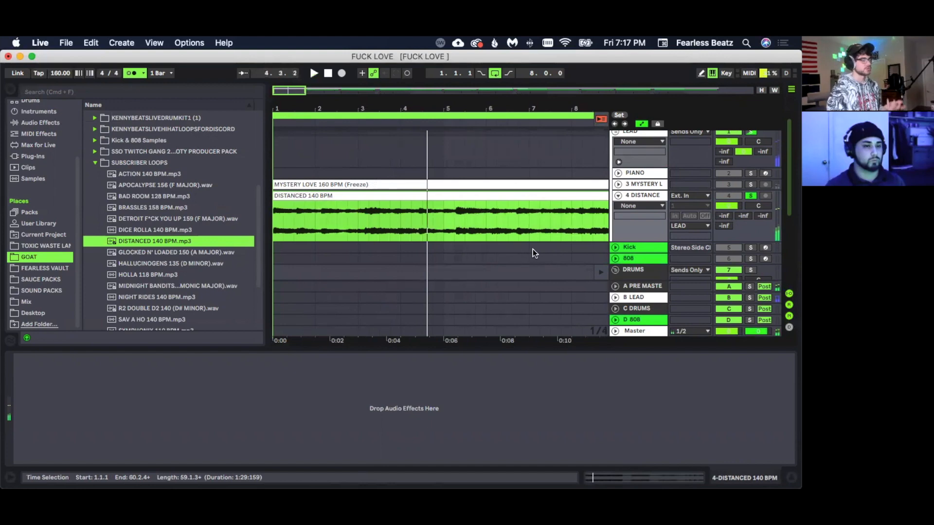
# - Re-enable warping on the DISTANCED 140 BPM clip while keeping its current timing, and set its segment tempo to 140 BPM
pyautogui.click(714, 478)
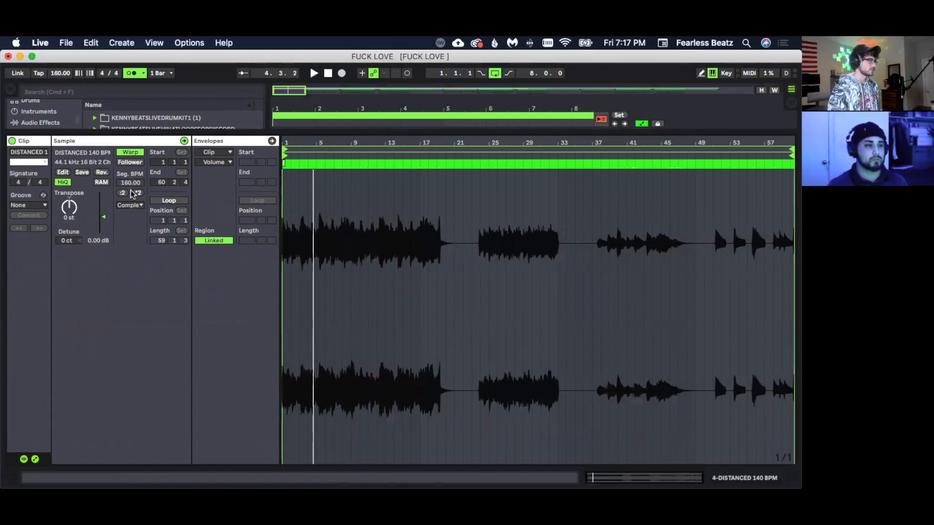
pyautogui.click(132, 153)
pyautogui.click(132, 153)
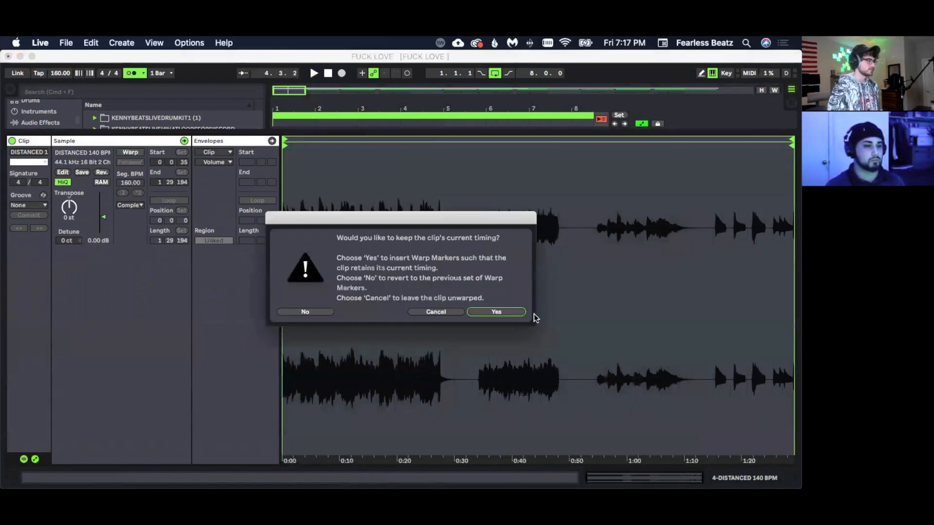
pyautogui.click(515, 316)
pyautogui.click(130, 183)
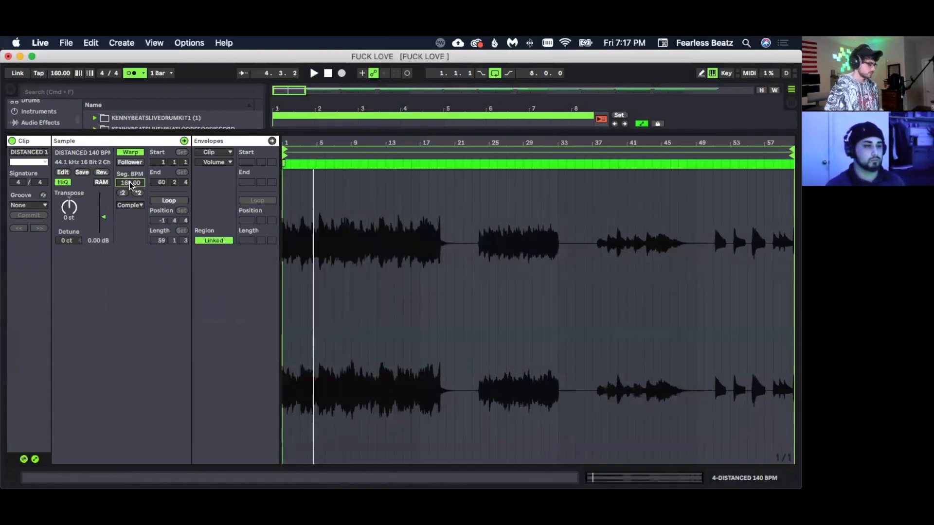
pyautogui.write('140')
pyautogui.press('Return')
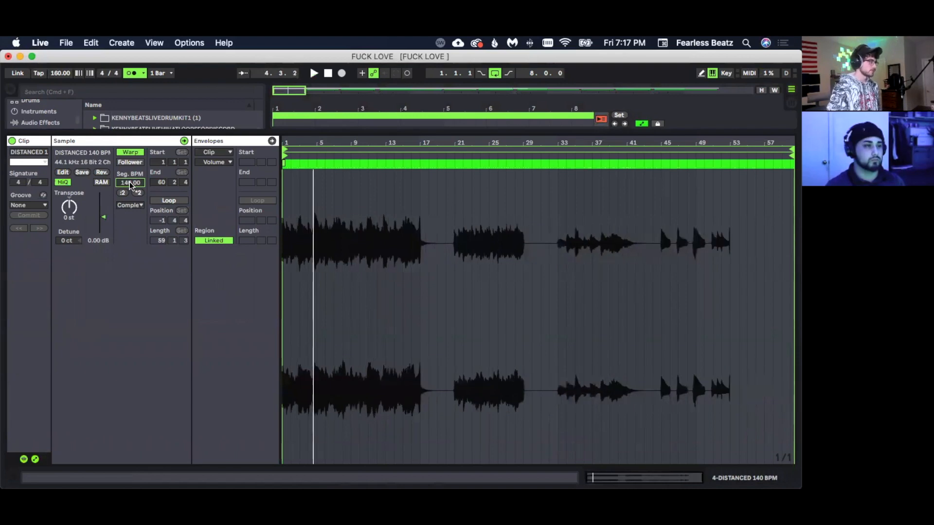
# - Return to the arrangement and play the warped DISTANCED clip against the metronome
pyautogui.click(752, 479)
pyautogui.click(326, 135)
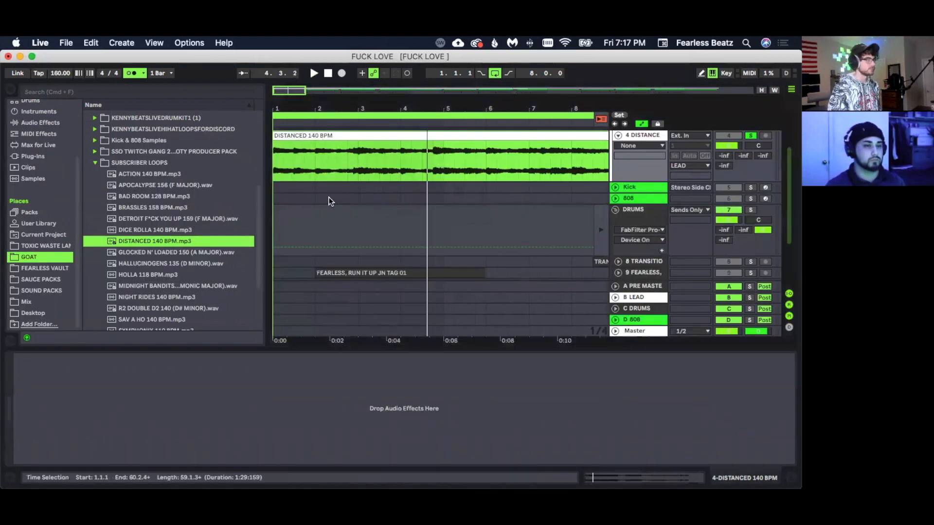
pyautogui.scroll(3, 357, 222)
pyautogui.press('space')
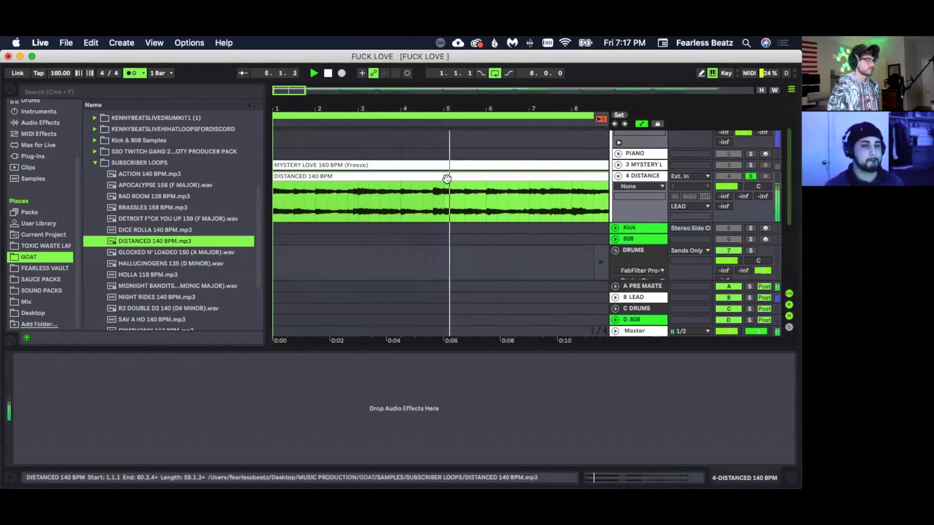
pyautogui.press('space')
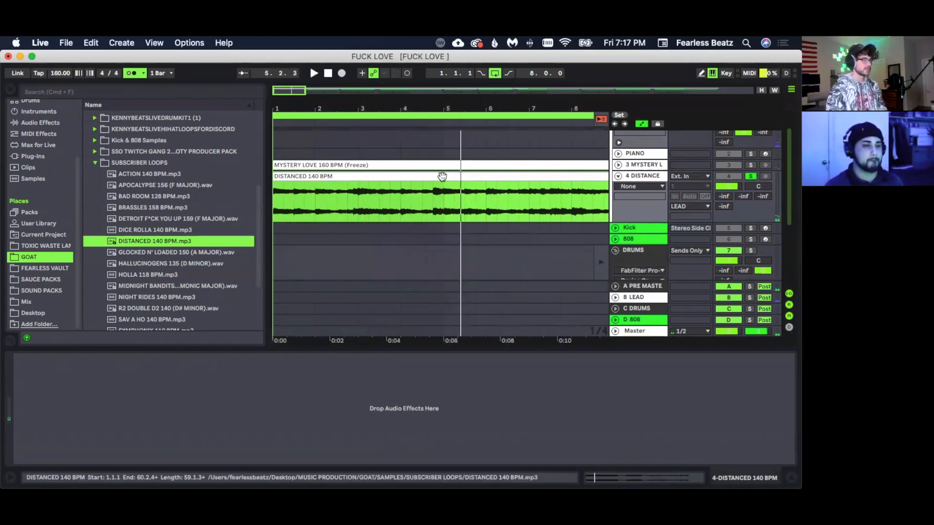
# - Replace the warped DISTANCED clip with a fresh copy of DISTANCED 140 BPM.mp3 at the start of the same track
pyautogui.press('Delete')
pyautogui.click(433, 189)
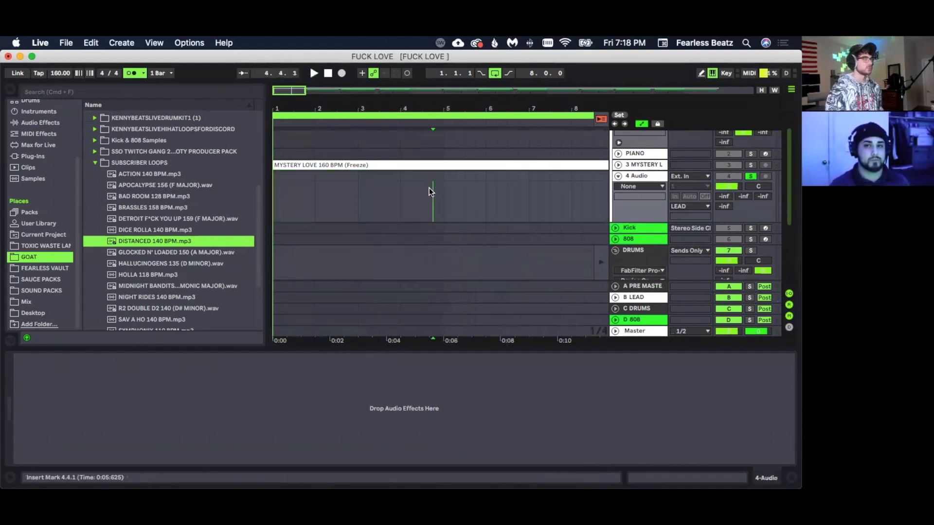
pyautogui.click(276, 173)
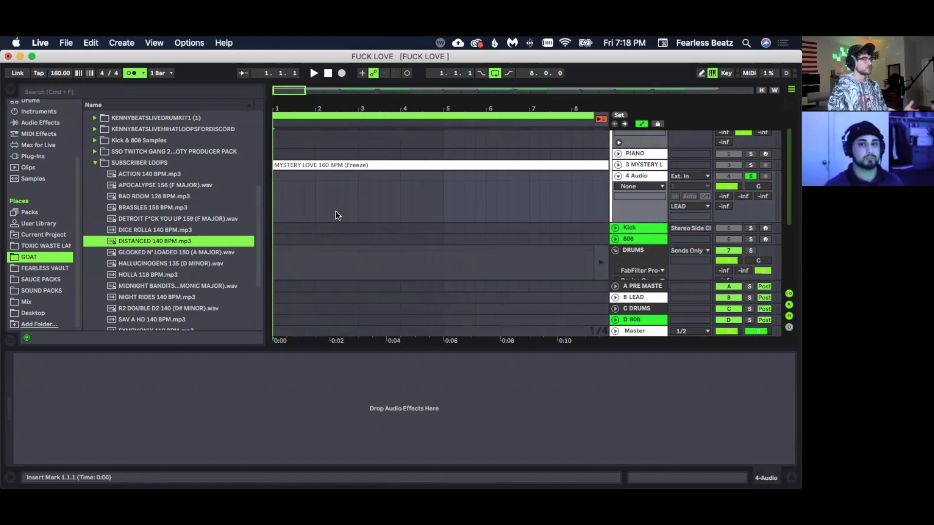
pyautogui.moveTo(328, 109); pyautogui.dragTo(329, 82)
pyautogui.moveTo(162, 242); pyautogui.dragTo(275, 189)
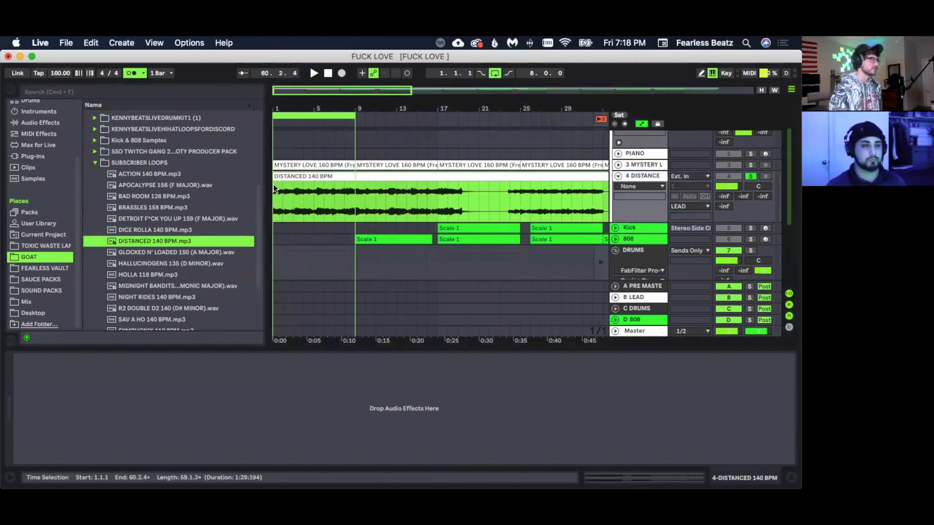
# - Play the fresh DISTANCED 140 BPM clip against the metronome and delete it from the audio track
pyautogui.moveTo(299, 110); pyautogui.dragTo(318, 60)
pyautogui.press('space')
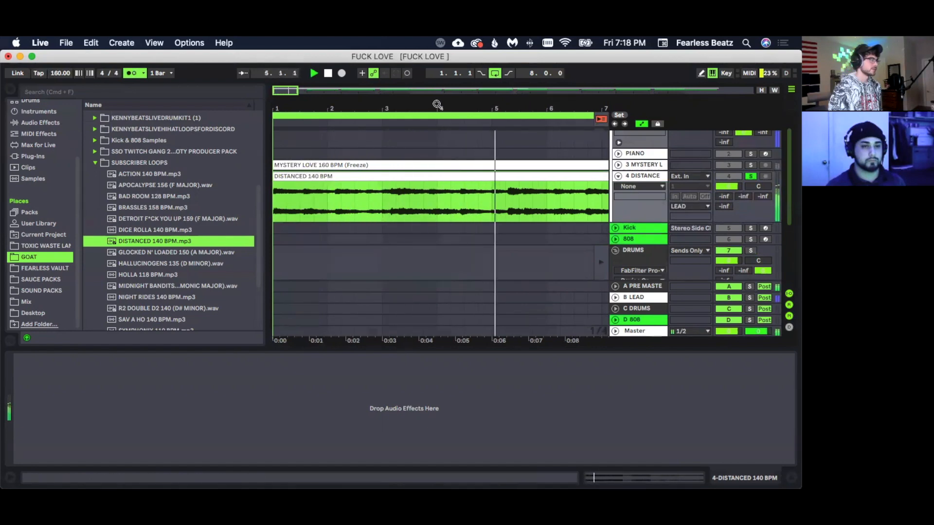
pyautogui.moveTo(438, 108); pyautogui.dragTo(438, 95)
pyautogui.press('space')
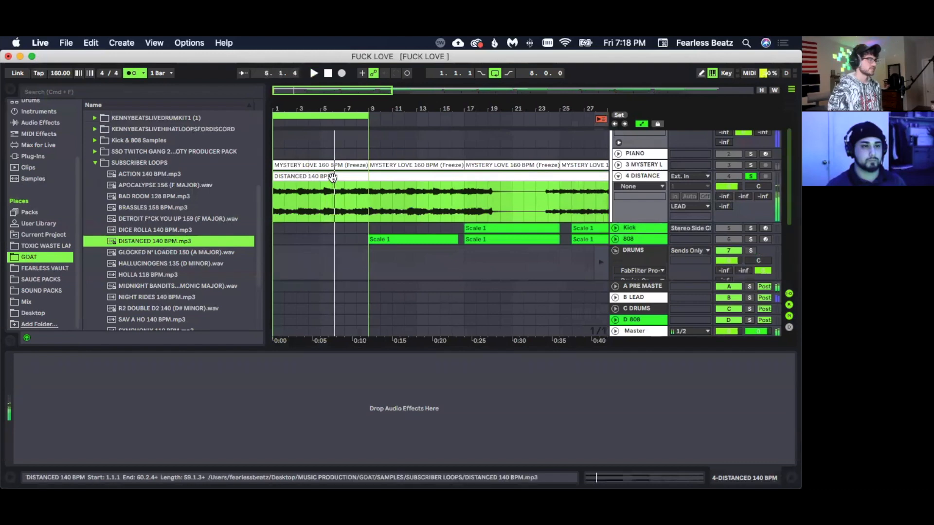
pyautogui.press('Delete')
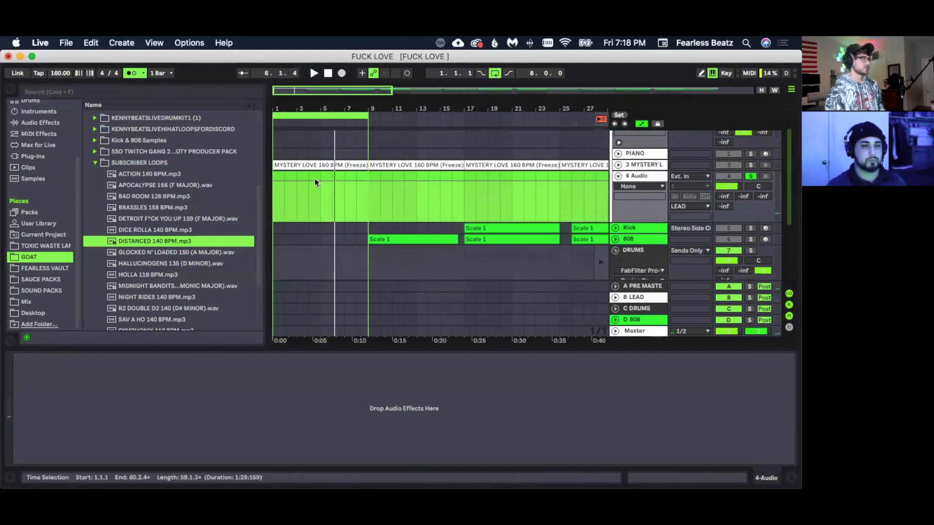
pyautogui.click(314, 178)
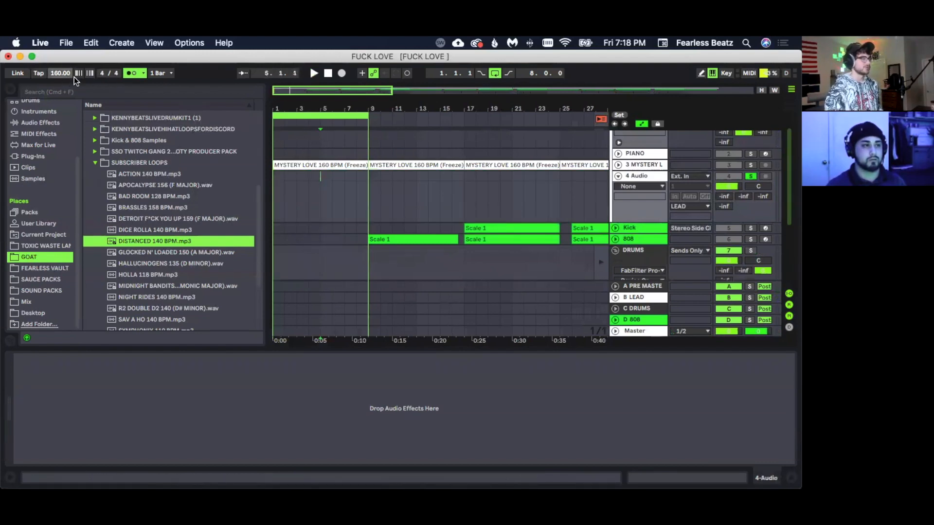
# - Select the first MYSTERY LOVE 160 BPM clip, covering bars 1 to 9 of the arrangement
pyautogui.click(299, 165)
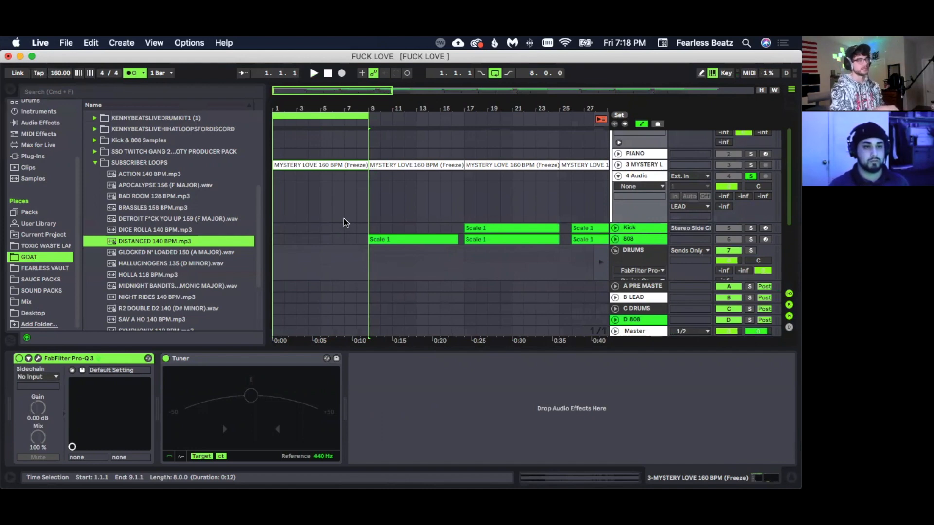
pyautogui.moveTo(294, 110); pyautogui.dragTo(294, 131)
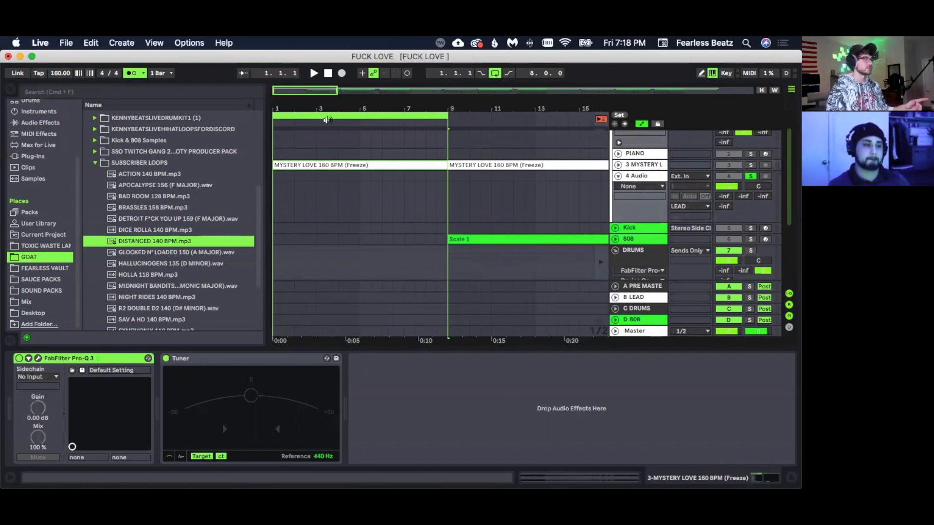
pyautogui.moveTo(327, 109); pyautogui.dragTo(304, 111)
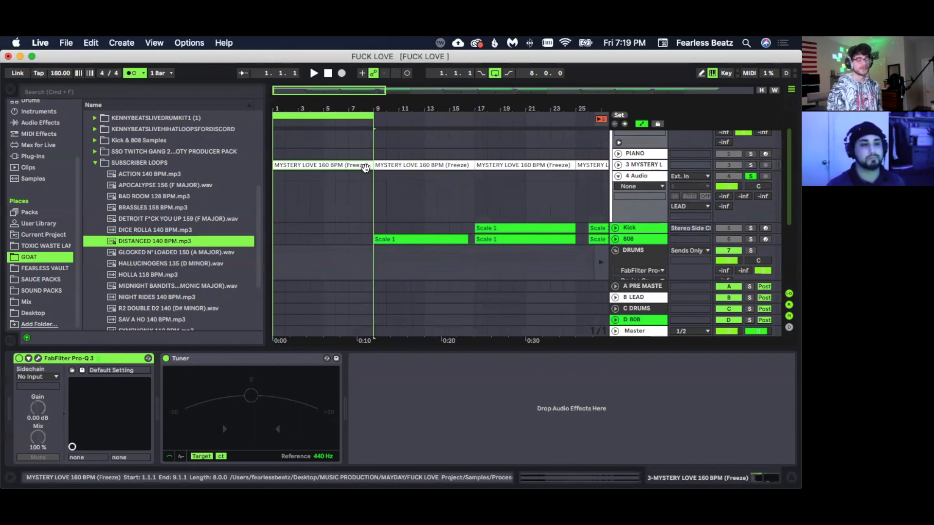
pyautogui.moveTo(310, 110)
pyautogui.mouseDown()
pyautogui.moveTo(301, 97)
pyautogui.moveTo(328, 124)
pyautogui.moveTo(327, 108)
pyautogui.moveTo(315, 110)
pyautogui.mouseUp()
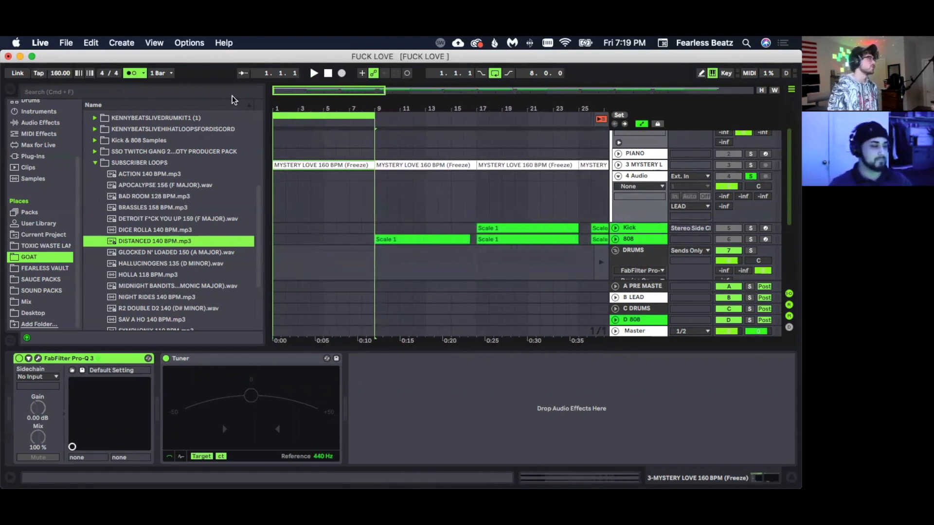
# - Turn off Start Playback with Tap Tempo in the Record, Warp and Launch preferences
pyautogui.click(41, 43)
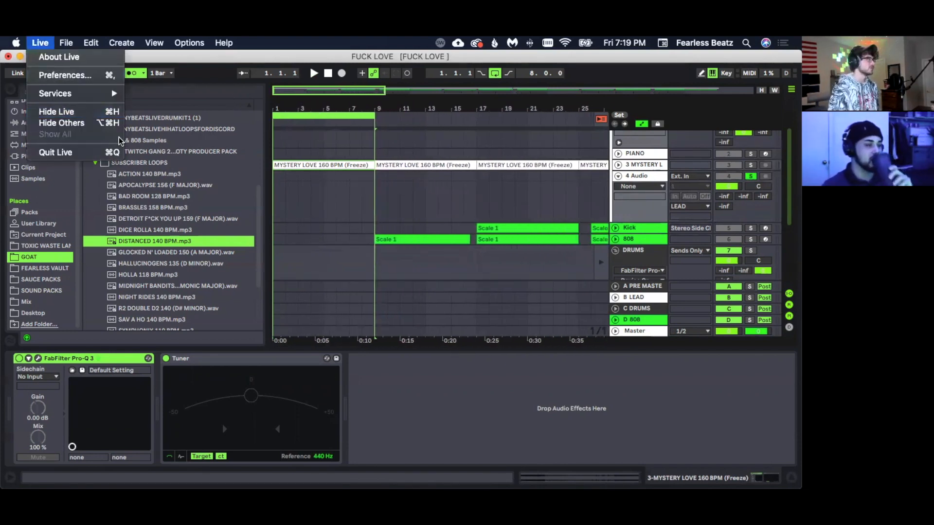
pyautogui.click(69, 76)
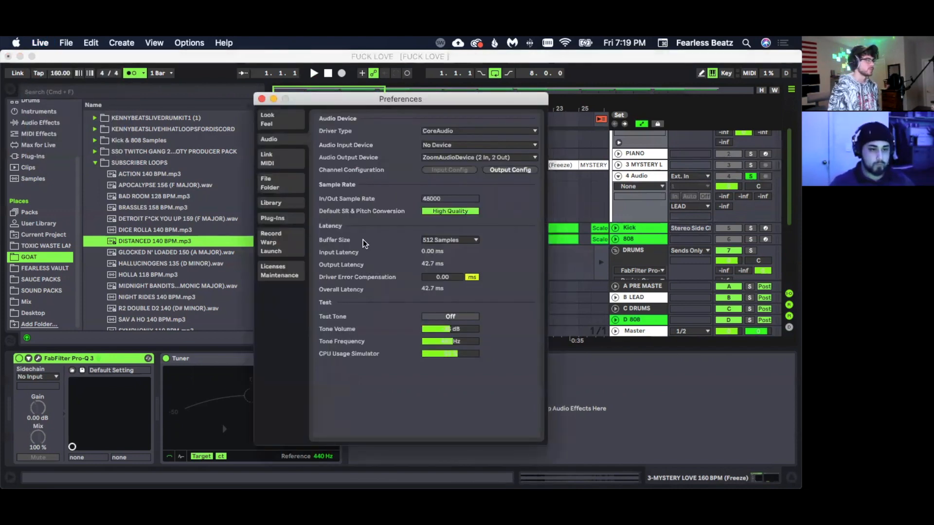
pyautogui.click(268, 243)
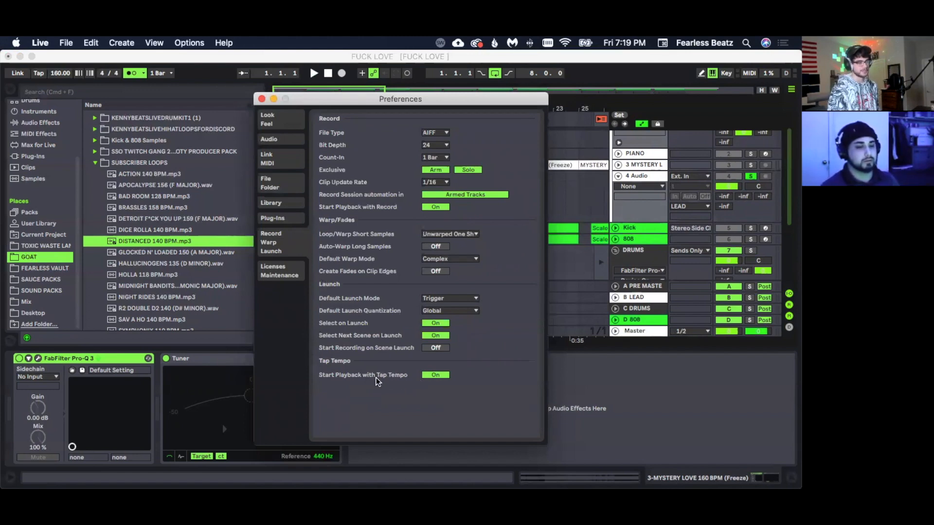
pyautogui.click(435, 375)
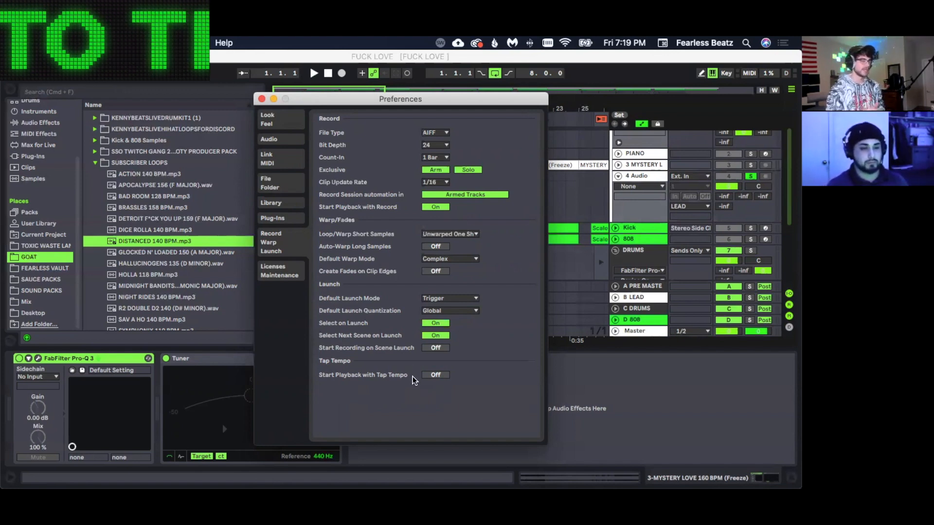
pyautogui.click(262, 99)
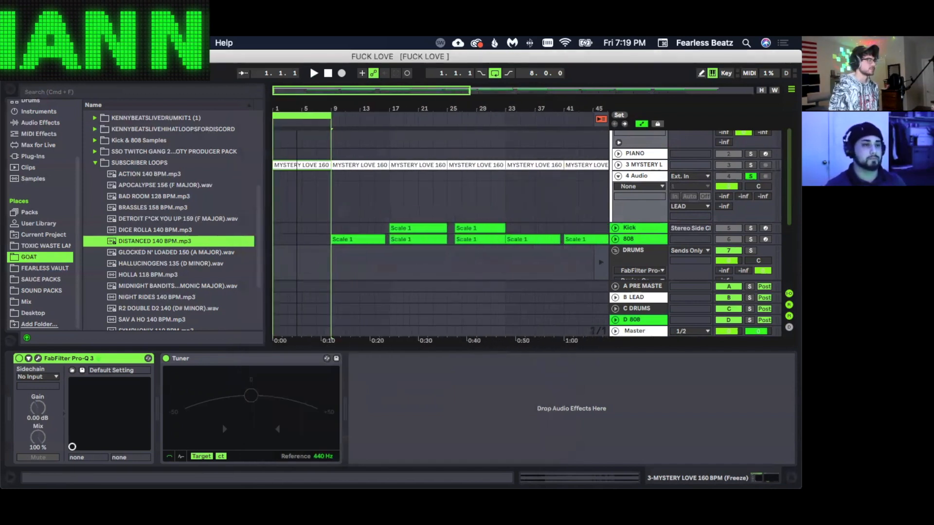
# - Briefly play the arrangement from bar 1 and unsolo the empty audio track below MYSTERY LOVE
pyautogui.scroll(2, 384, 160)
pyautogui.press('space')
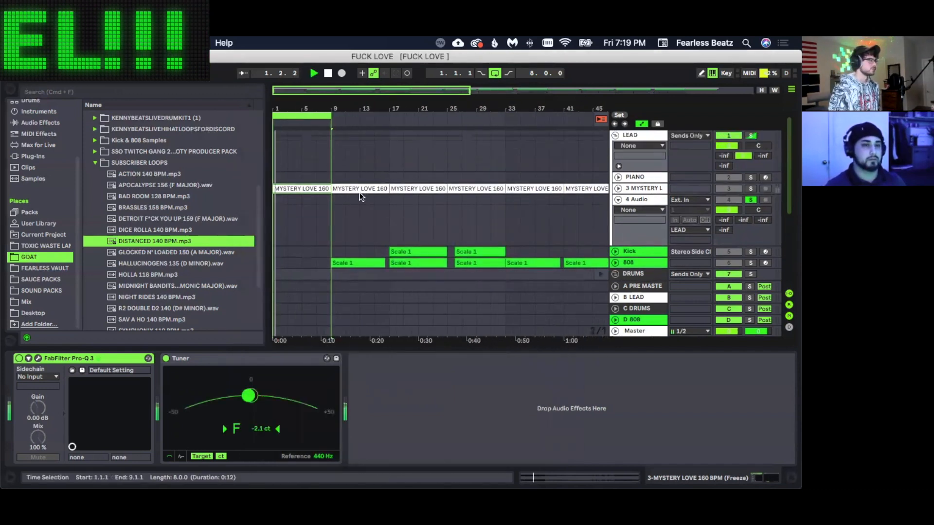
pyautogui.press('space')
pyautogui.click(751, 199)
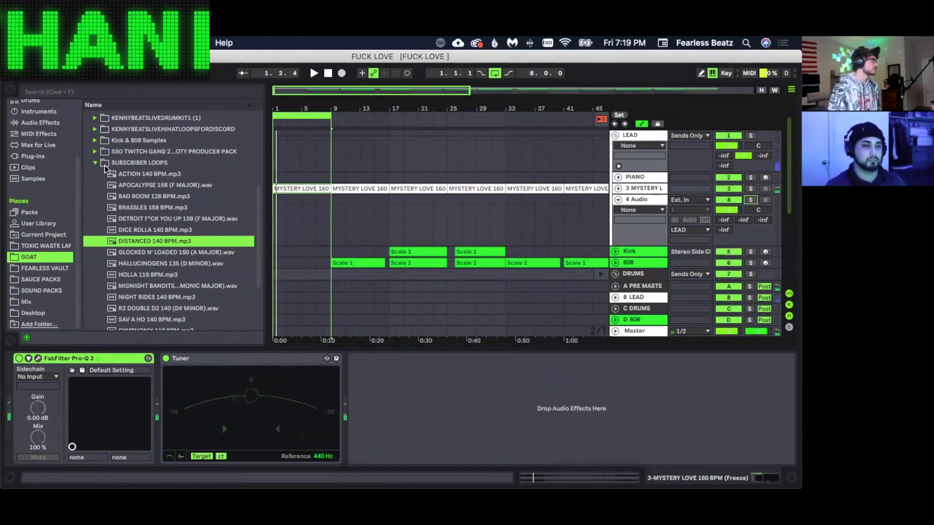
# - Preview KENNYBEATSLATEDRUMBREAK.wav and the 158 KENNYBEATS break from the GOAT samples folder's KENNYBEATS DRUM BREAKS
pyautogui.click(46, 268)
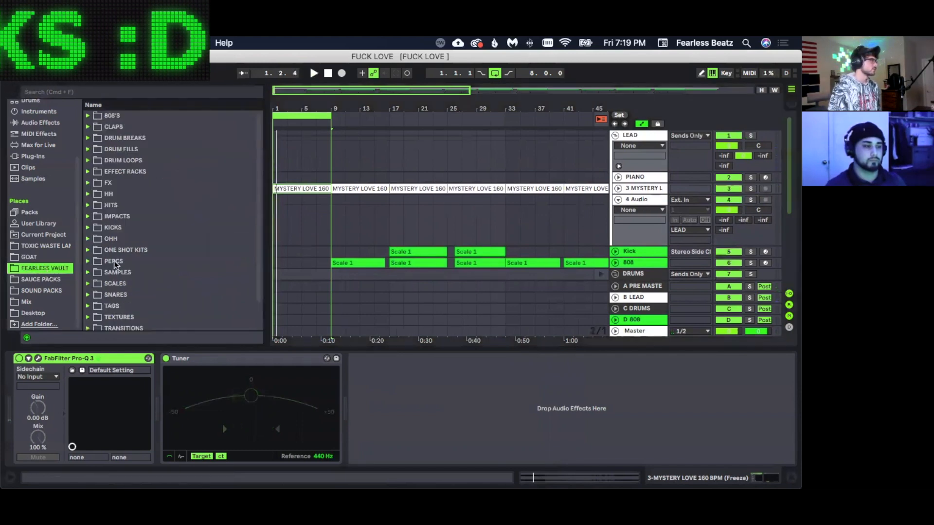
pyautogui.click(88, 161)
pyautogui.click(143, 246)
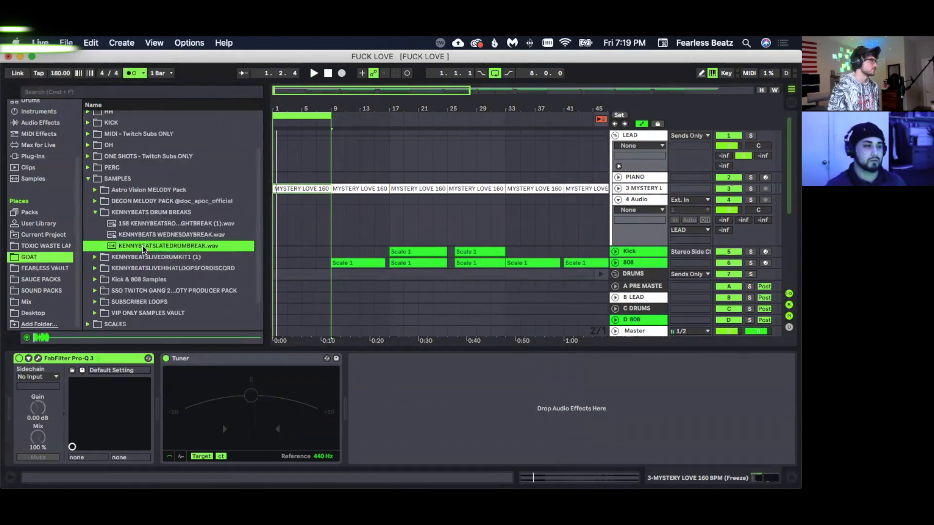
pyautogui.click(144, 226)
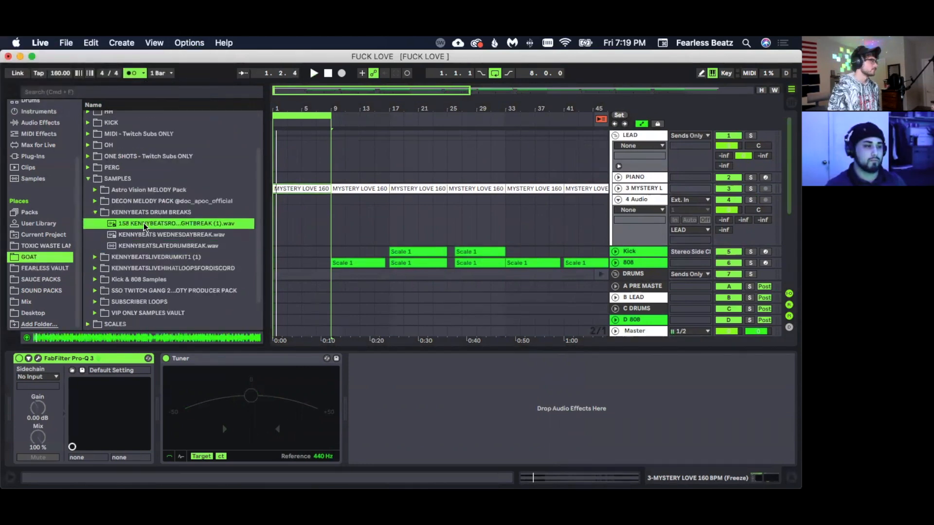
# - Play the first bars of the MYSTERY LOVE arrangement and preview KENNYBEATS WEDNESDAYBREAK.wav over it
pyautogui.press('space')
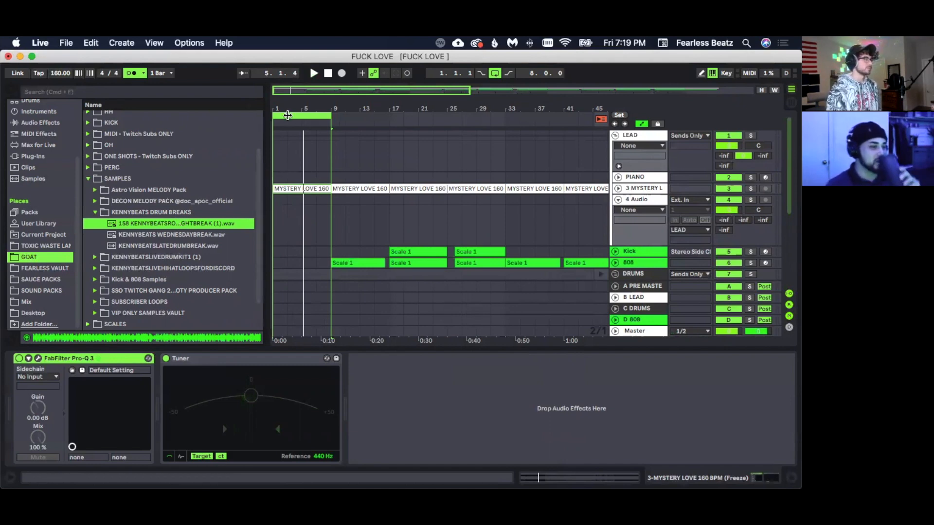
pyautogui.moveTo(286, 108); pyautogui.dragTo(311, 168)
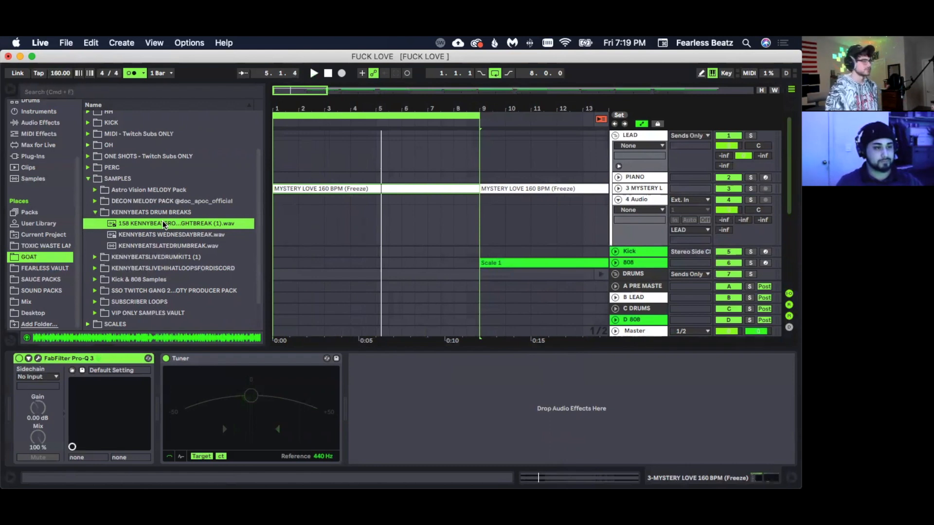
pyautogui.press('space')
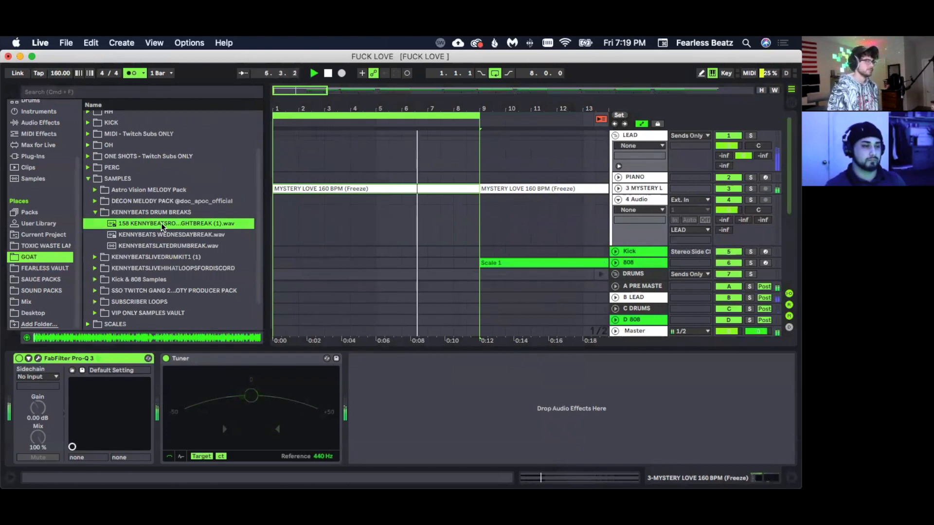
pyautogui.press('Down')
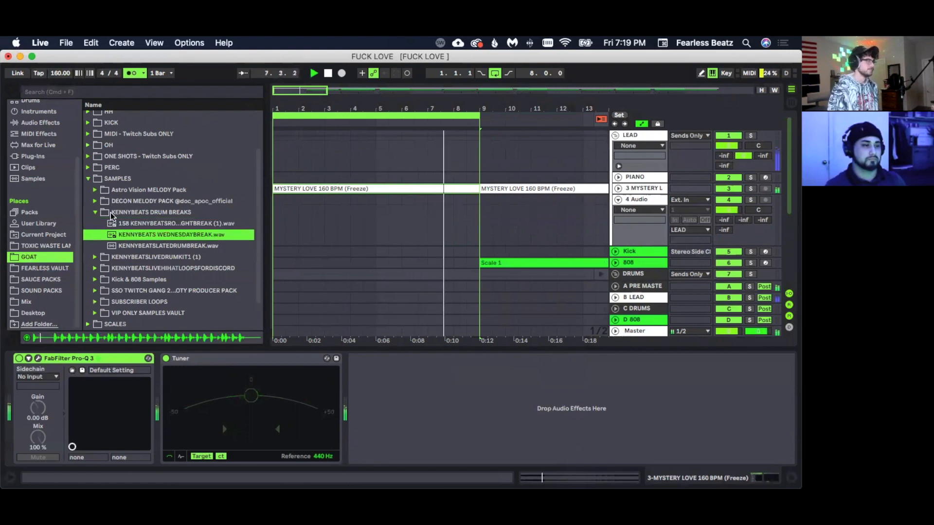
# - Preview (perc) 19.wav and Zack - [Percussions & Foley].wav alternately from the PERC folder over the playing beat, then close the folder and stop playback
pyautogui.click(88, 168)
pyautogui.click(134, 227)
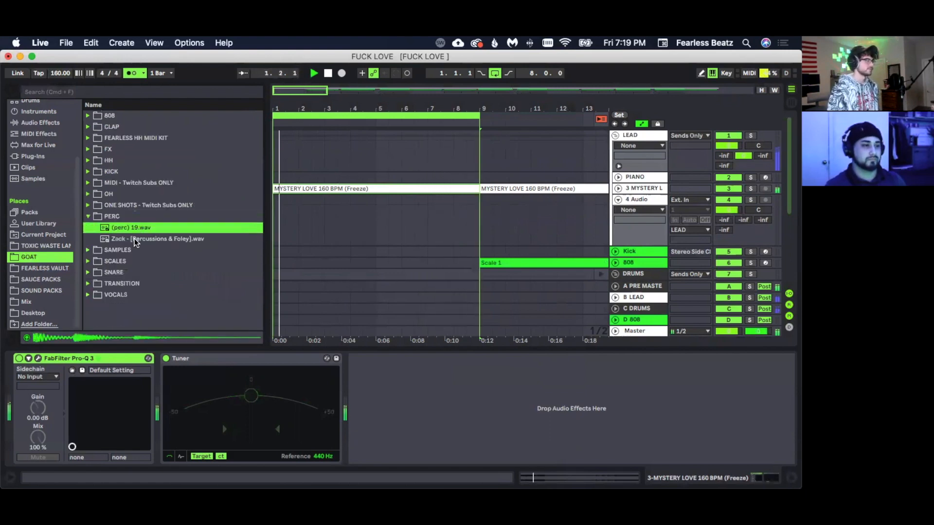
pyautogui.click(134, 238)
pyautogui.click(135, 227)
pyautogui.click(133, 237)
pyautogui.click(131, 231)
pyautogui.click(129, 239)
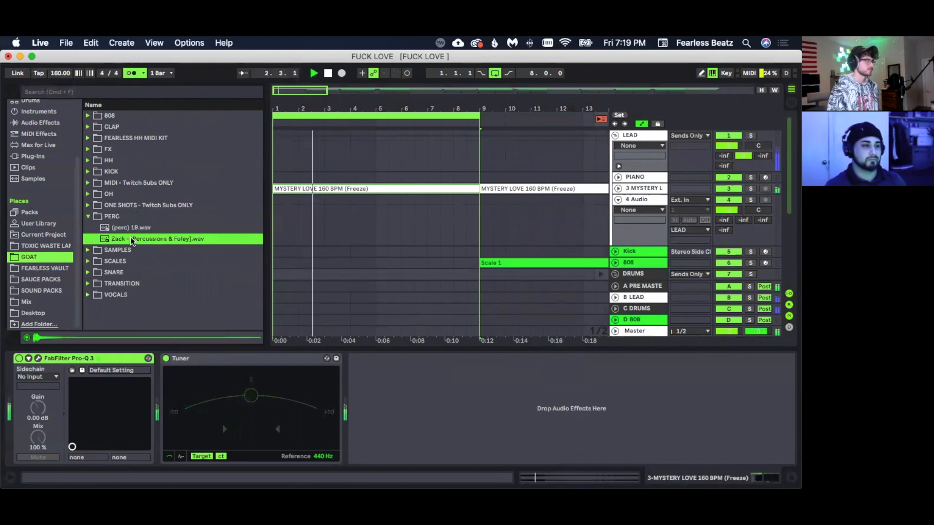
pyautogui.click(127, 228)
pyautogui.click(125, 238)
pyautogui.click(122, 232)
pyautogui.click(122, 238)
pyautogui.click(117, 230)
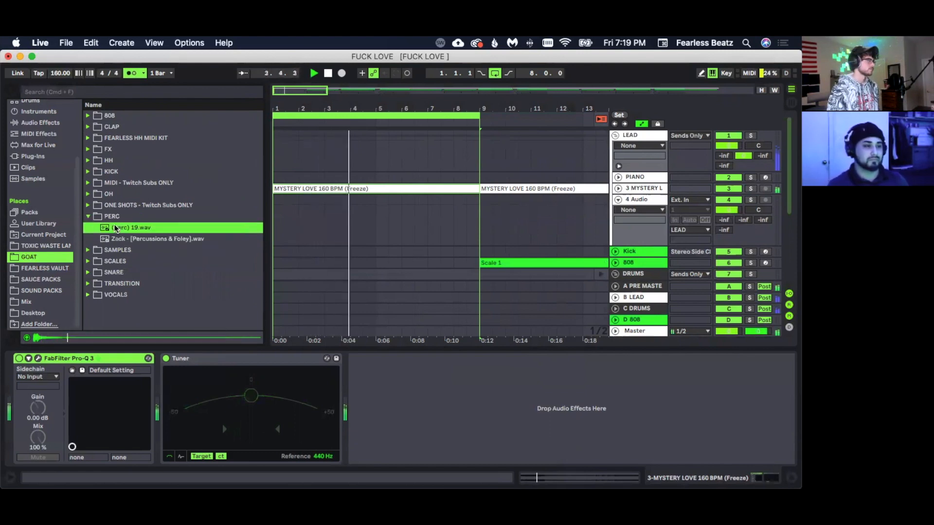
pyautogui.click(88, 217)
pyautogui.press('space')
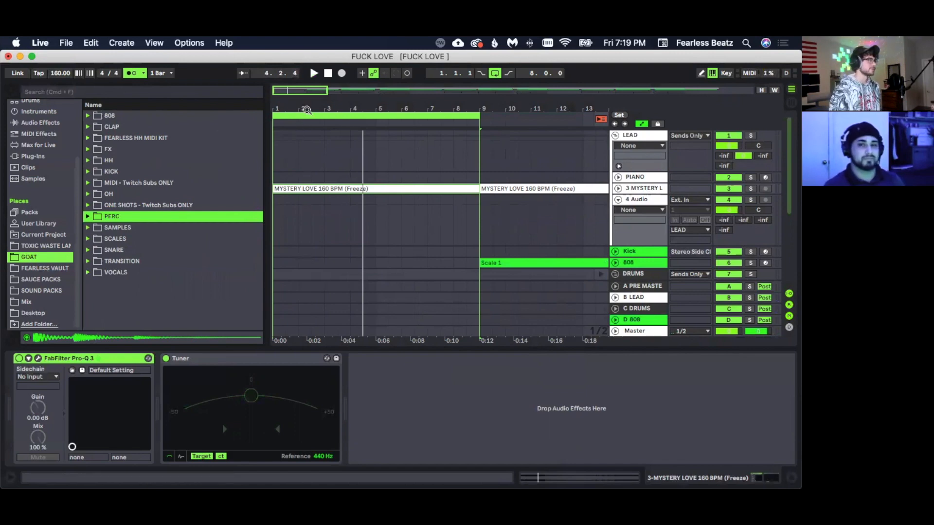
# - Turn on Start Playback with Tap Tempo in the Record, Warp and Launch preferences
pyautogui.moveTo(306, 114); pyautogui.dragTo(305, 106)
pyautogui.click(40, 42)
pyautogui.click(64, 74)
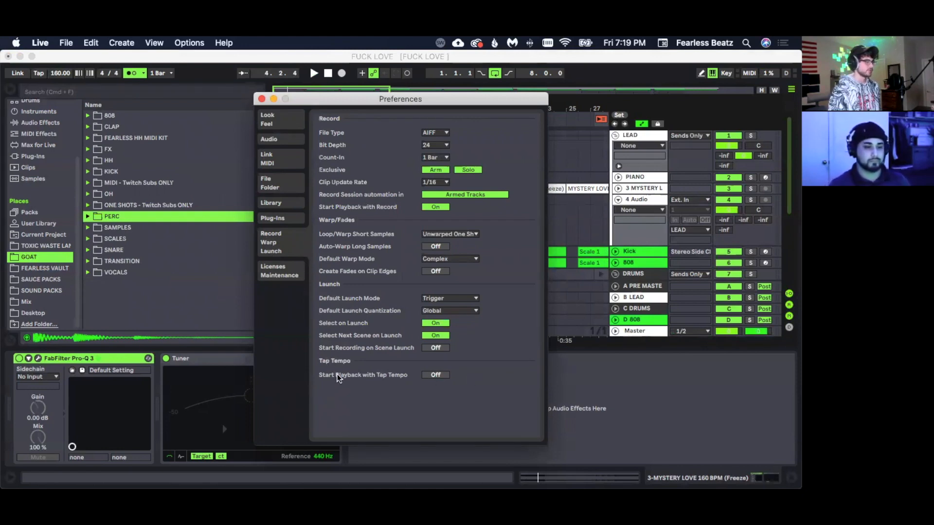
pyautogui.click(432, 376)
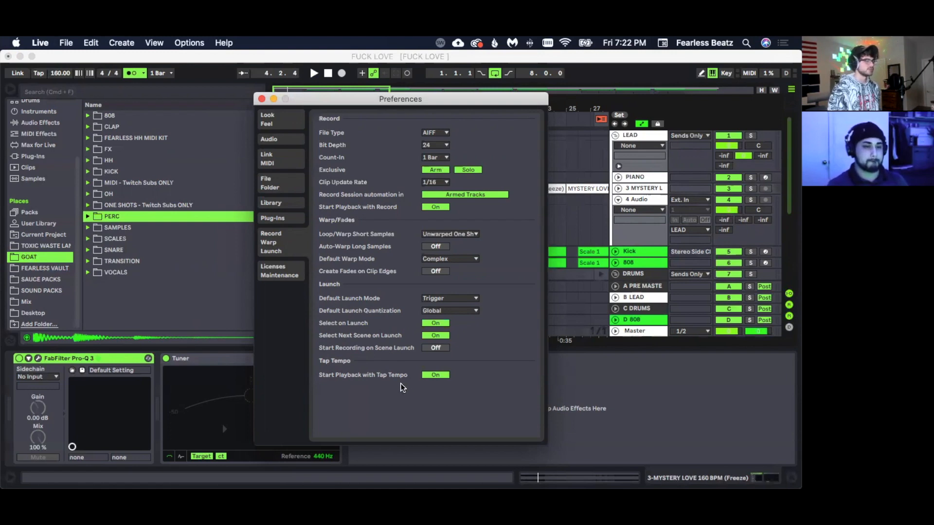
pyautogui.click(261, 99)
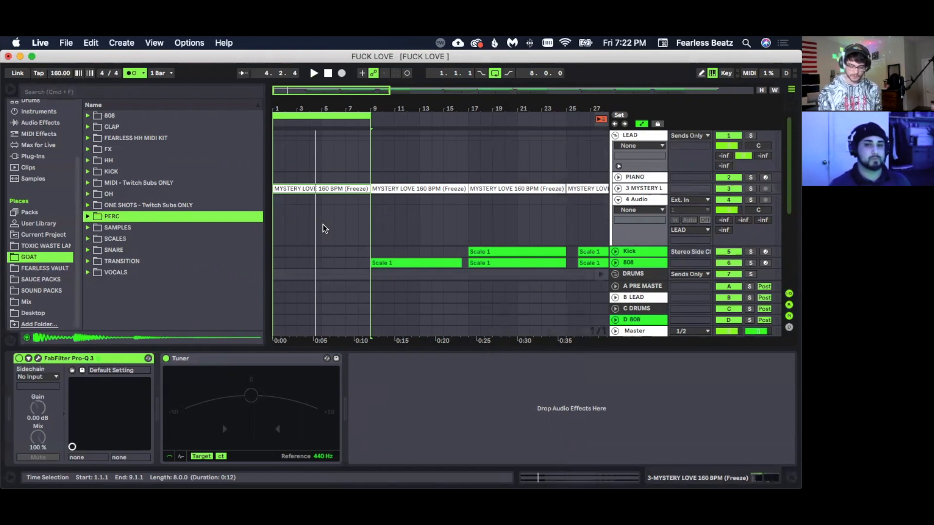
# - Switch from the Arrangement View to the Session View
pyautogui.press('Tab')
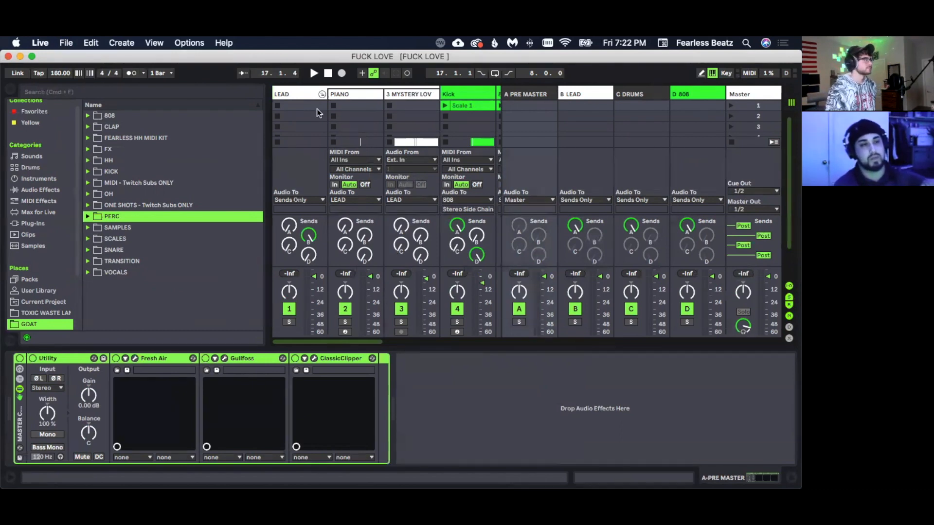
pyautogui.click(91, 43)
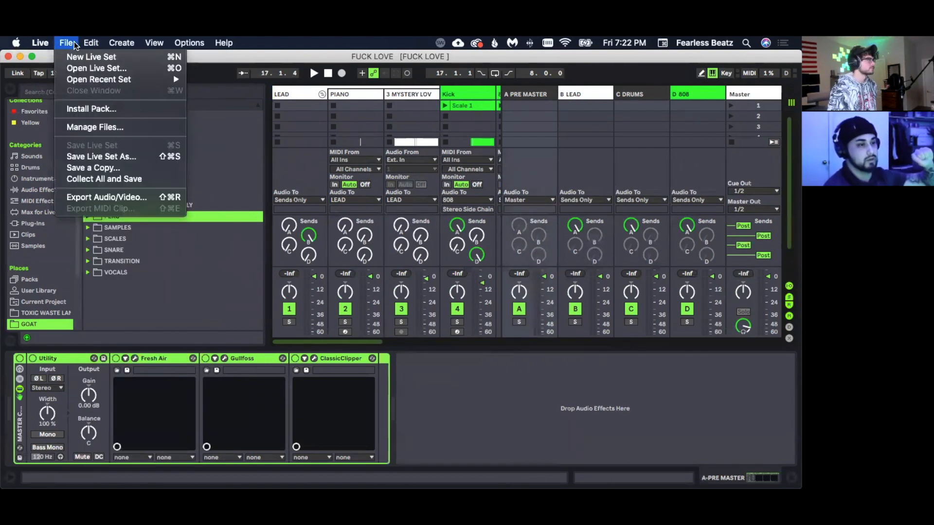
pyautogui.moveTo(40, 43)
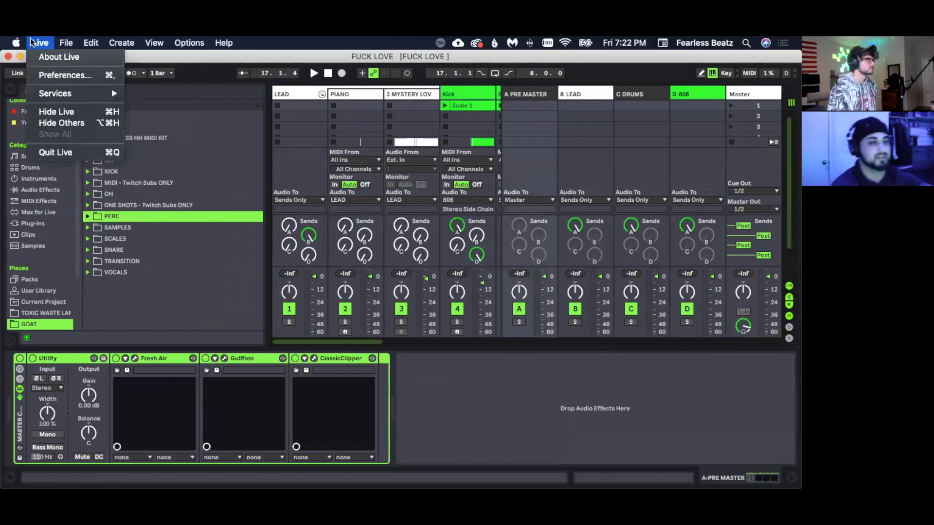
pyautogui.click(77, 76)
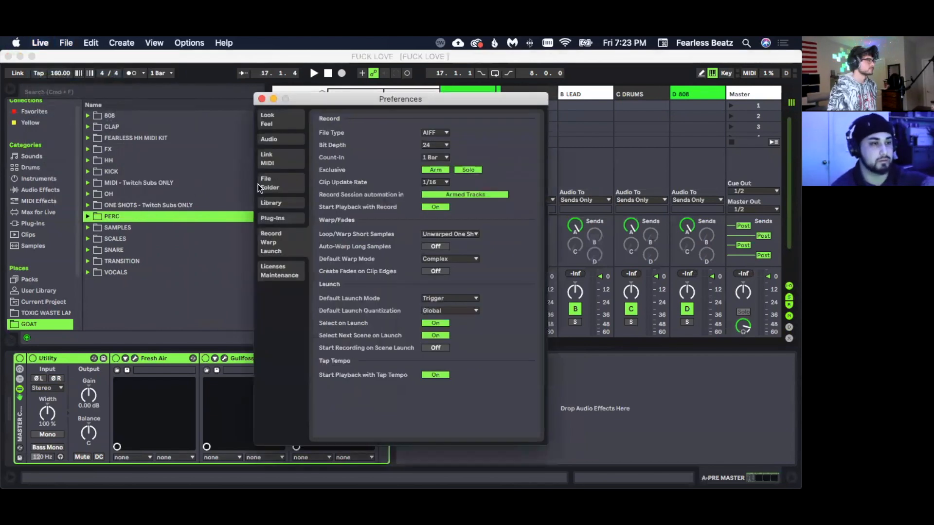
pyautogui.click(261, 99)
# - Set Record Quantization to No Quantization
pyautogui.click(97, 42)
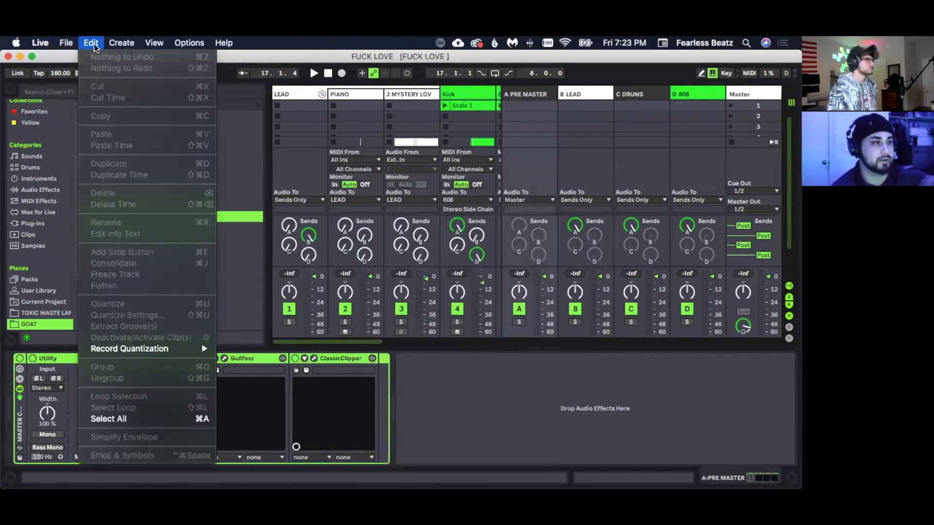
pyautogui.moveTo(165, 350)
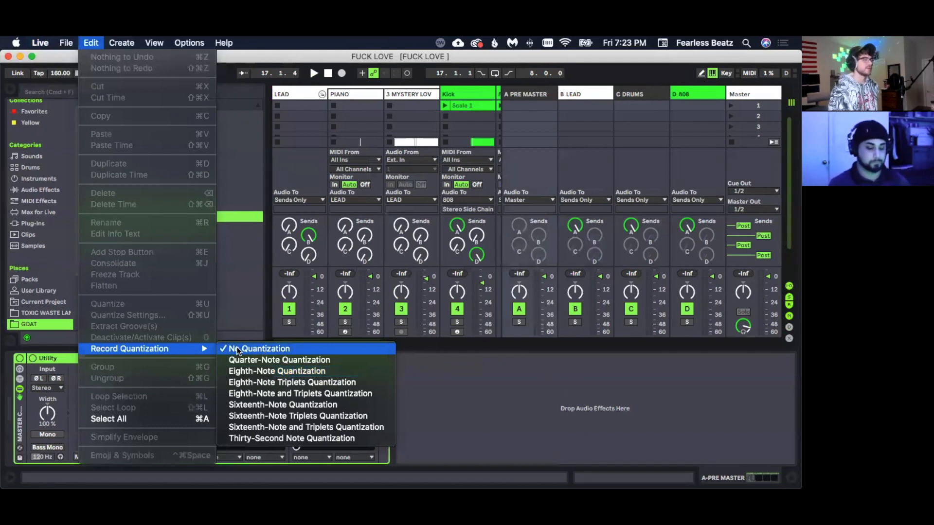
pyautogui.click(272, 350)
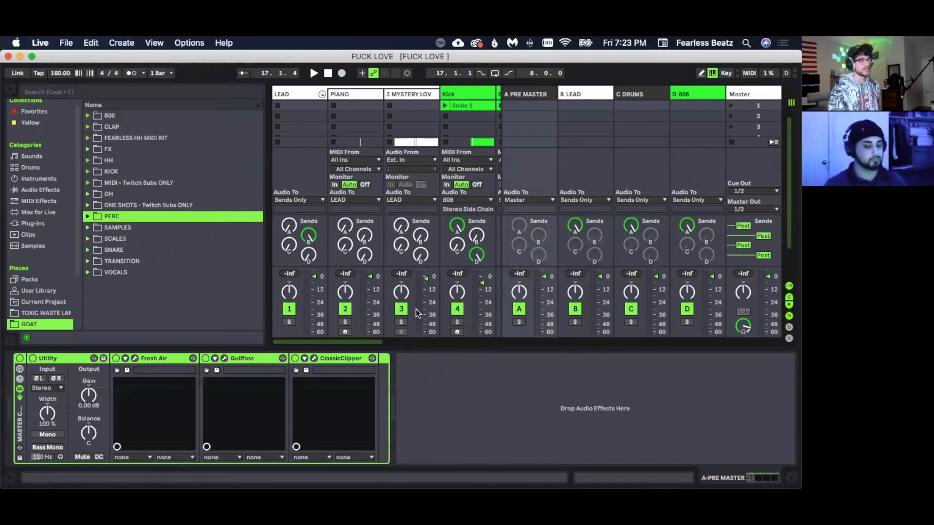
# - Open the Kick track's Scale 1 MIDI clip and switch its fixed grid to 1/8 and back to 1/16
pyautogui.doubleClick(467, 105)
pyautogui.rightClick(489, 180)
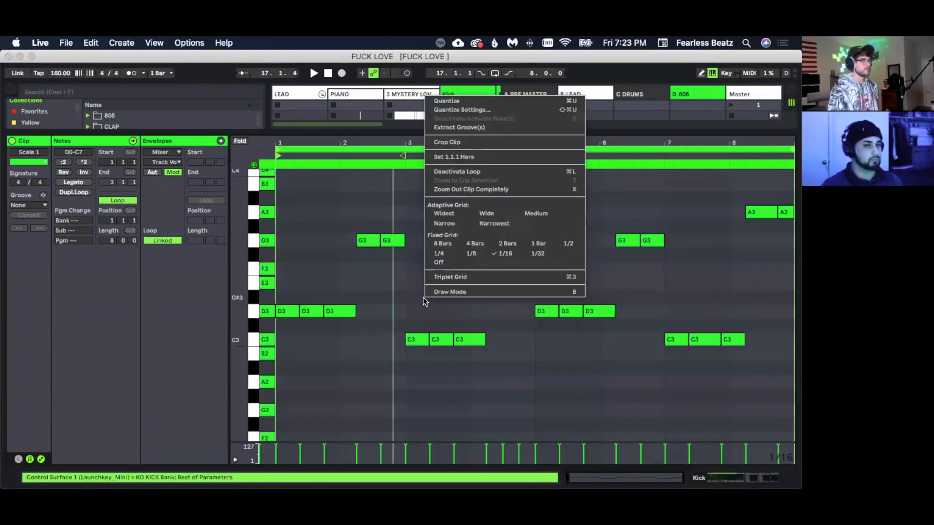
pyautogui.click(477, 253)
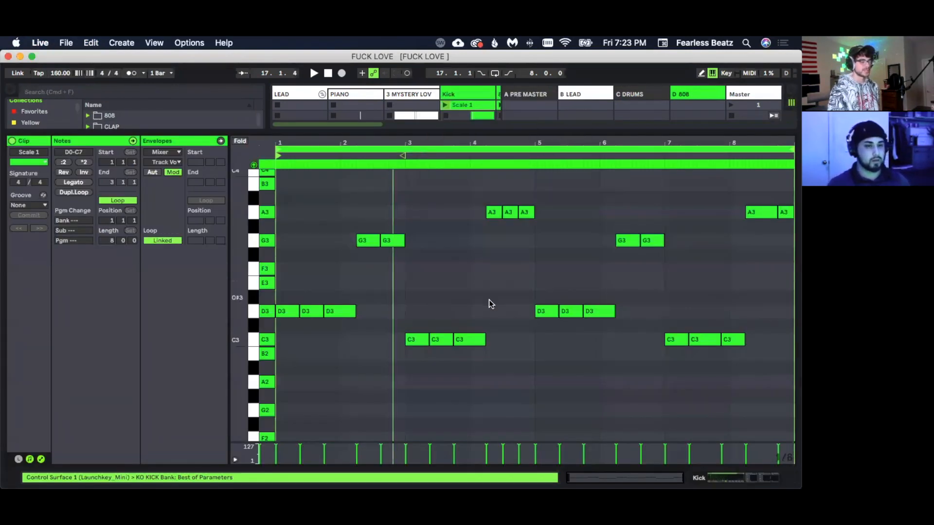
pyautogui.rightClick(466, 276)
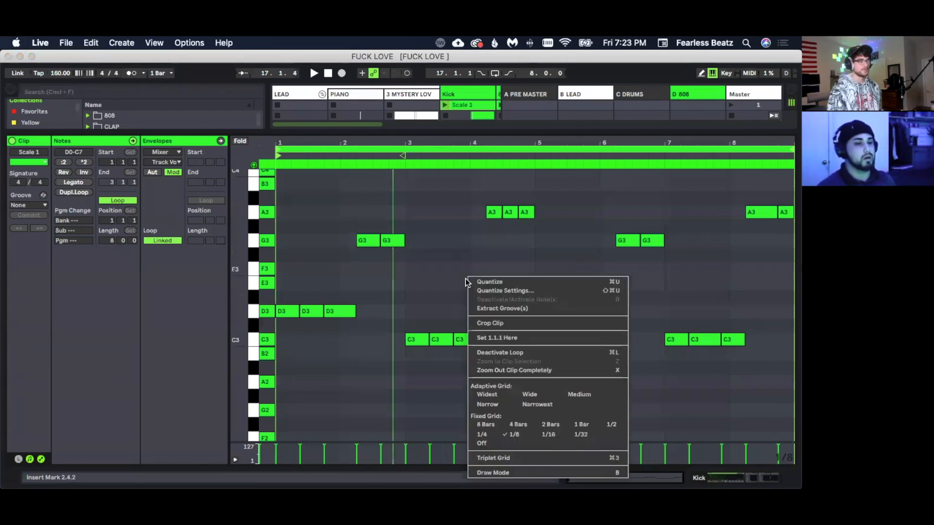
pyautogui.click(549, 434)
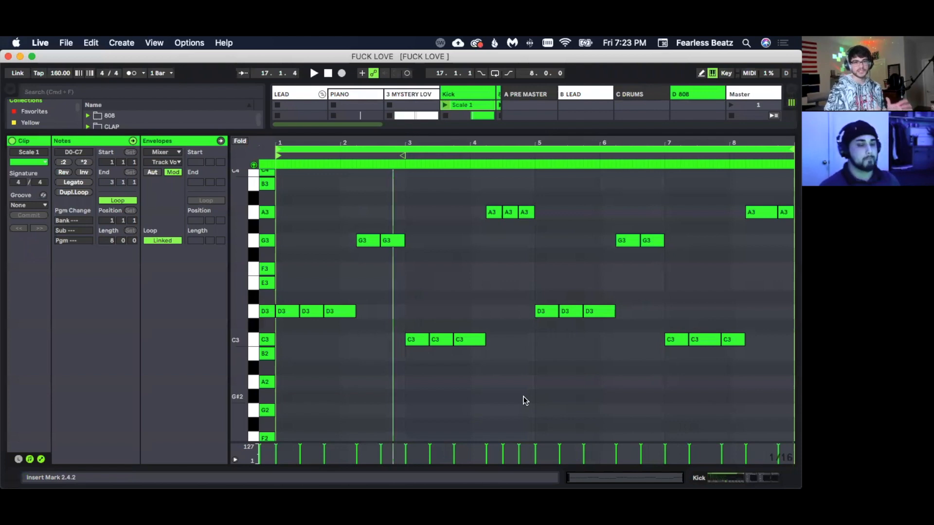
pyautogui.rightClick(471, 293)
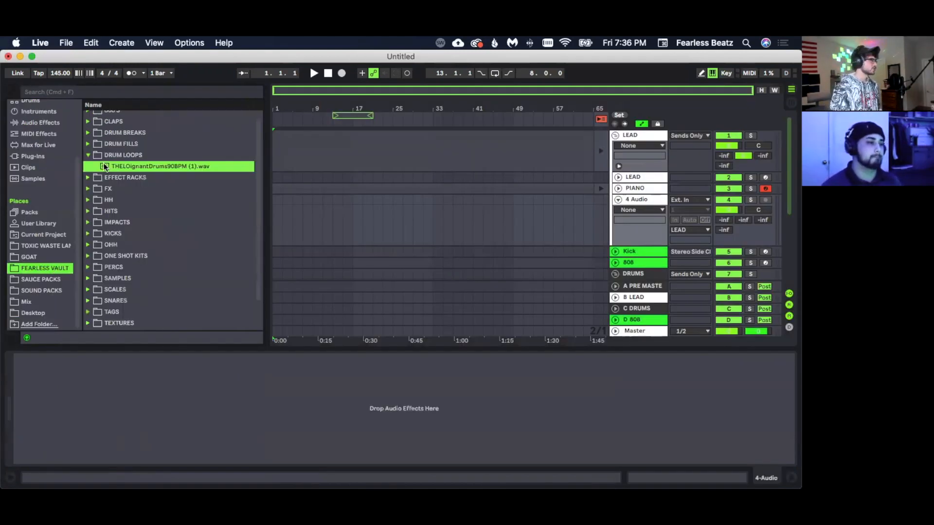
# - Browse the SAMPLES folder in GOAT, collapse KENNYBEATS DRUM BREAKS and open the DECON MELODY PACK
pyautogui.click(88, 155)
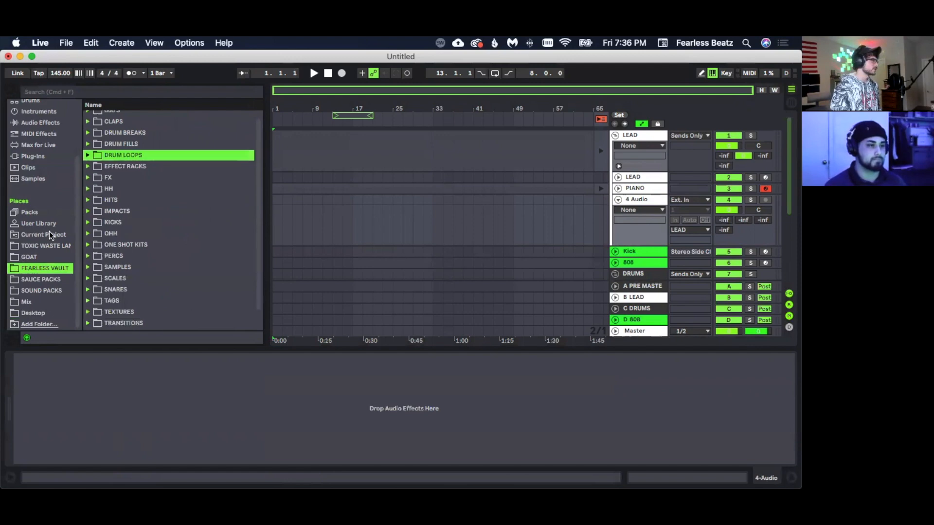
pyautogui.click(42, 259)
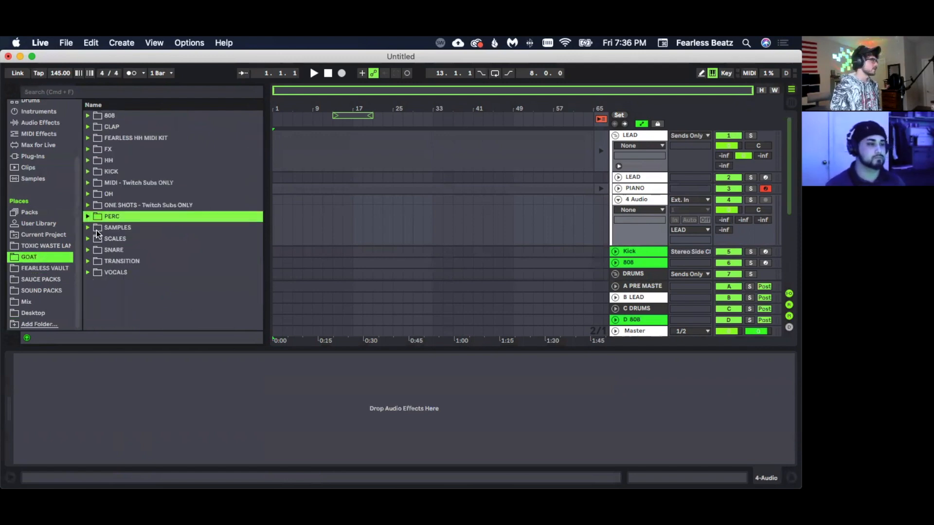
pyautogui.click(155, 228)
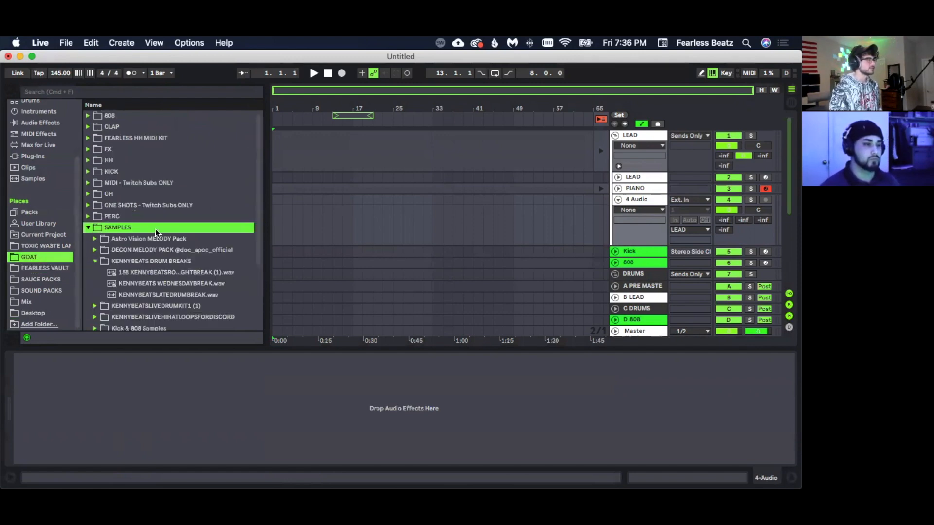
pyautogui.scroll(-2, 126, 236)
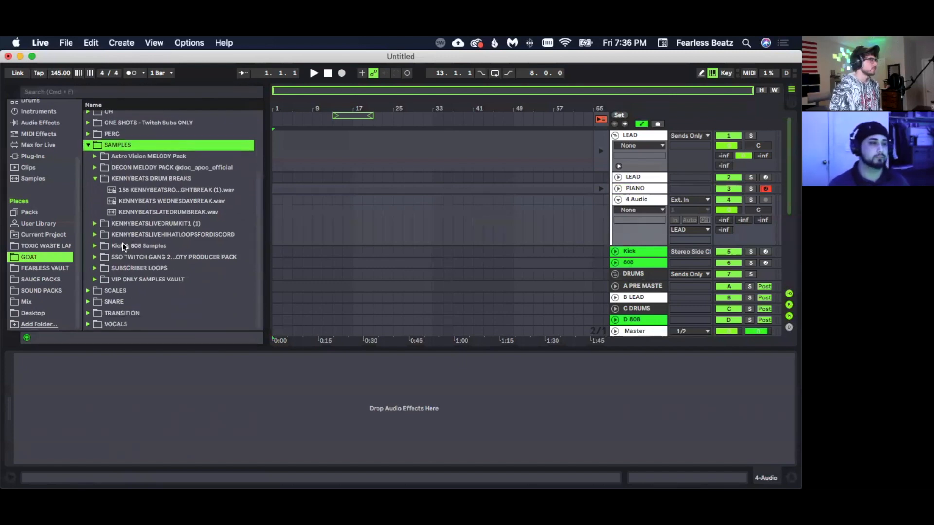
pyautogui.click(95, 179)
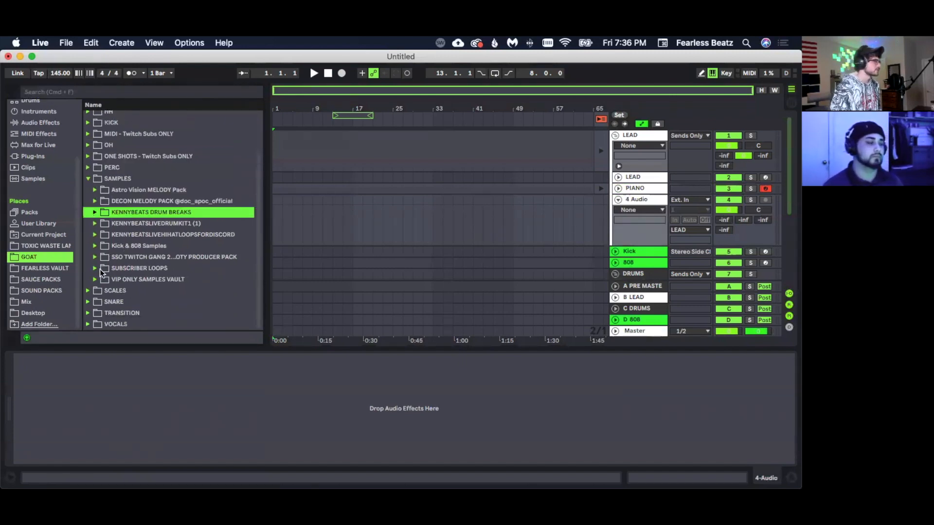
pyautogui.click(109, 234)
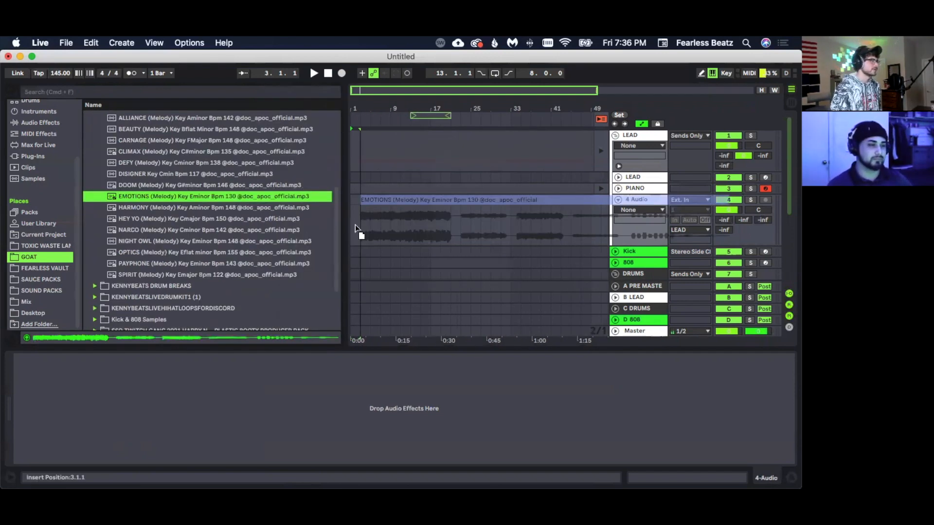
# - Place the EMOTIONS (Melody) Key Eminor Bpm 130 loop at bar 1 of the empty audio track and preview it in a narrowed browser
pyautogui.moveTo(359, 233); pyautogui.dragTo(350, 220)
pyautogui.moveTo(350, 217); pyautogui.dragTo(350, 217)
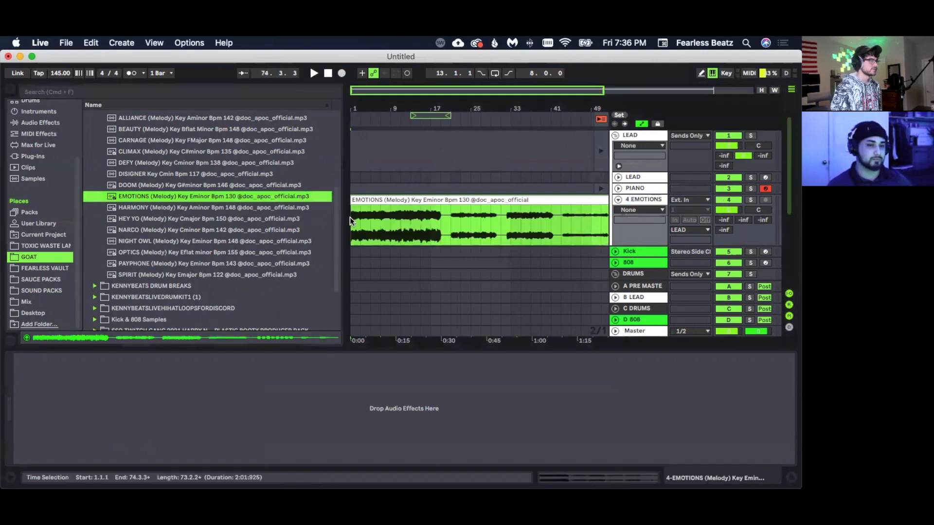
pyautogui.moveTo(346, 154); pyautogui.dragTo(238, 159)
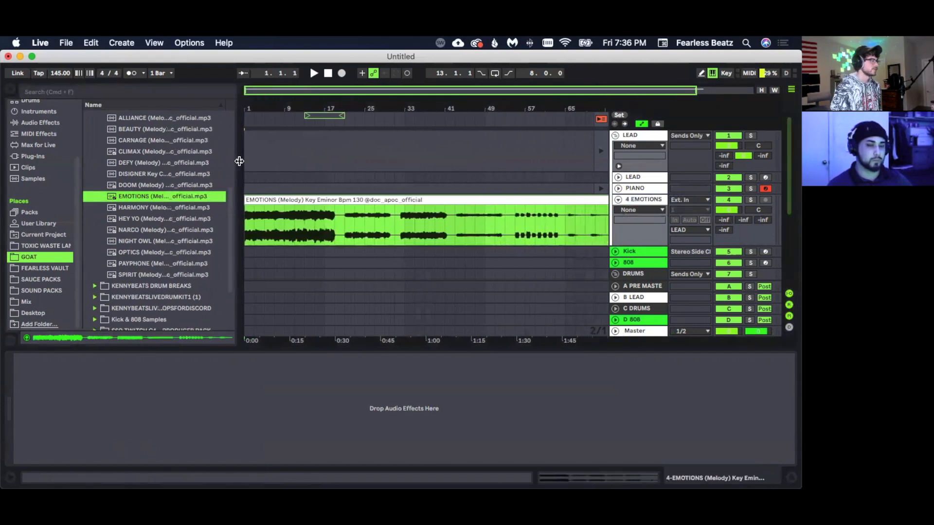
pyautogui.click(172, 195)
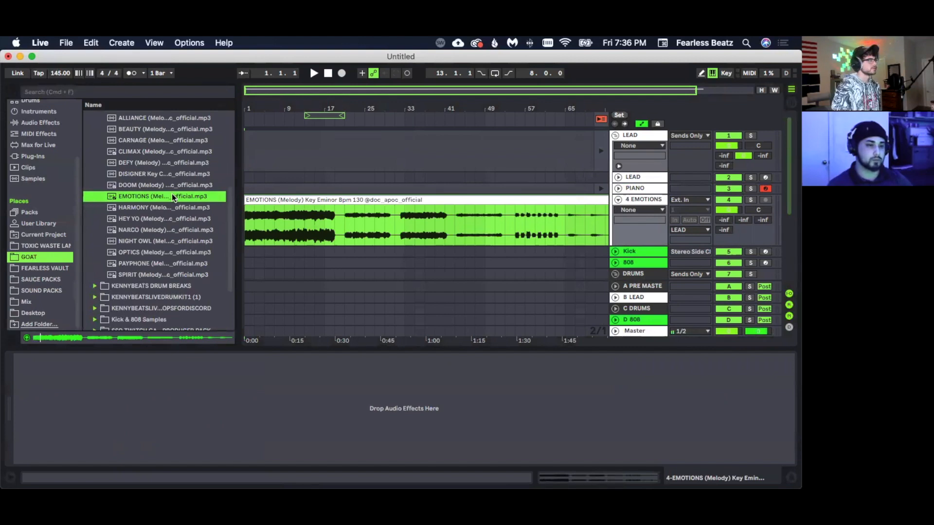
pyautogui.click(277, 199)
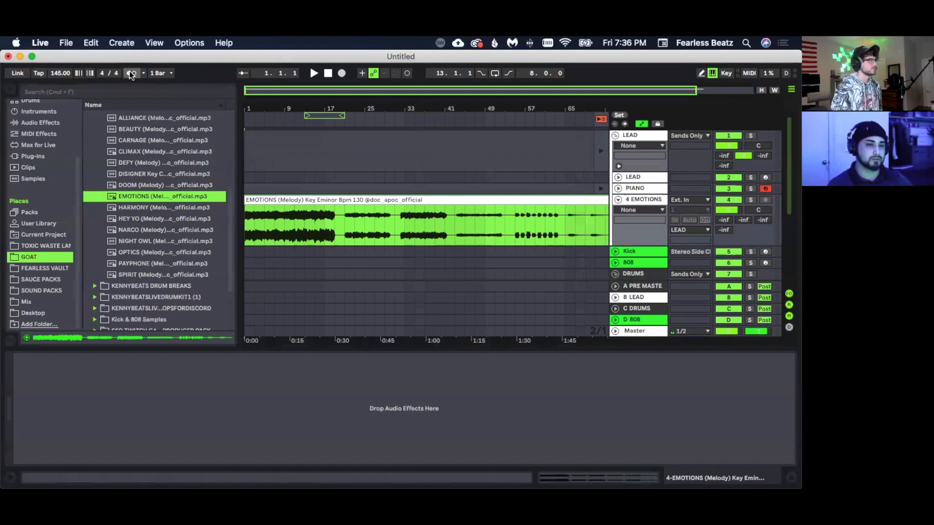
# - Set the project tempo to 140 BPM and warp the EMOTIONS clip with a segment BPM of 130
pyautogui.doubleClick(287, 200)
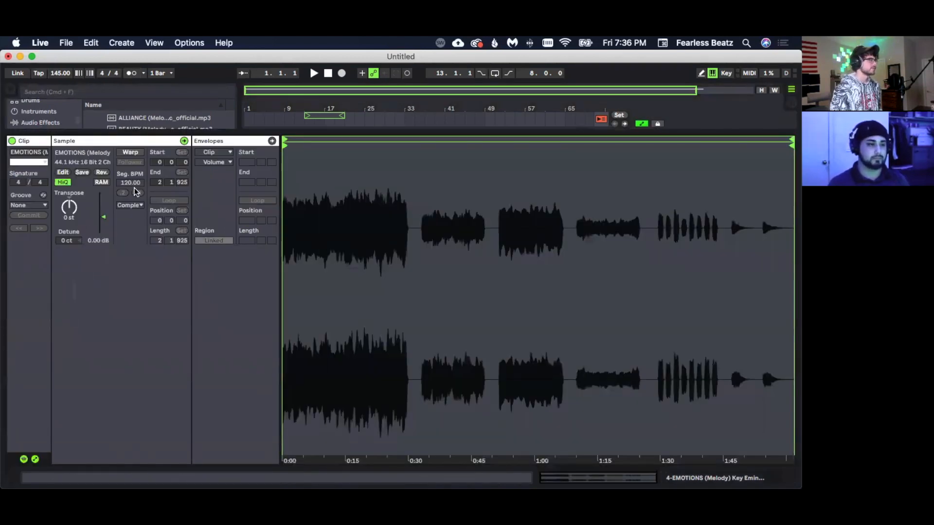
pyautogui.moveTo(59, 74); pyautogui.dragTo(58, 83)
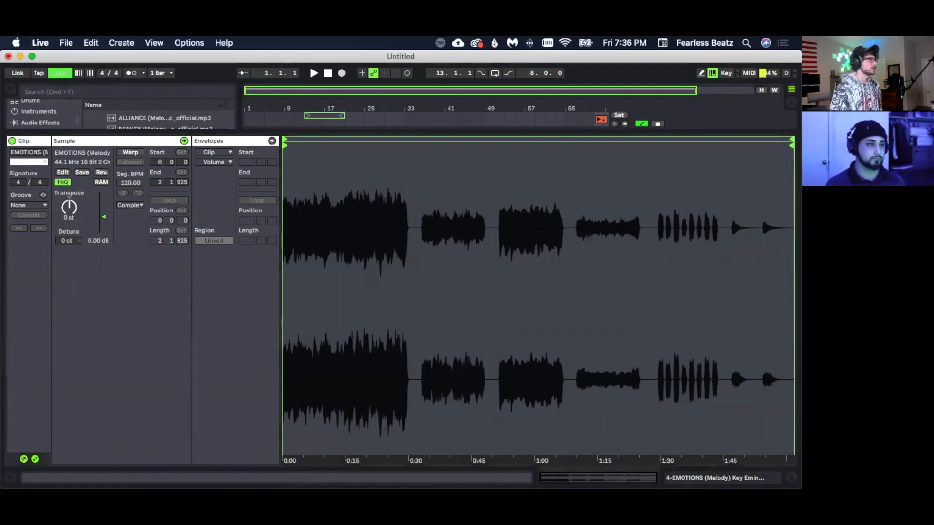
pyautogui.click(129, 154)
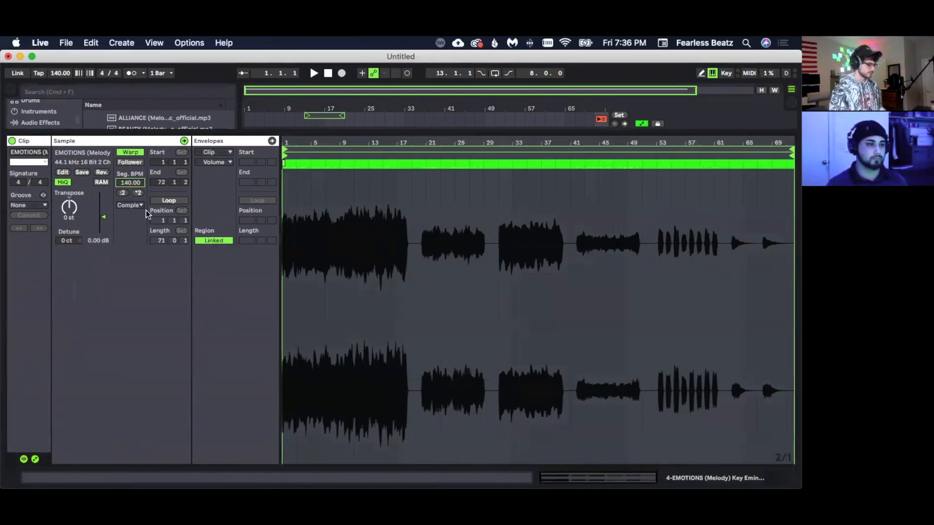
pyautogui.write('130')
pyautogui.press('Return')
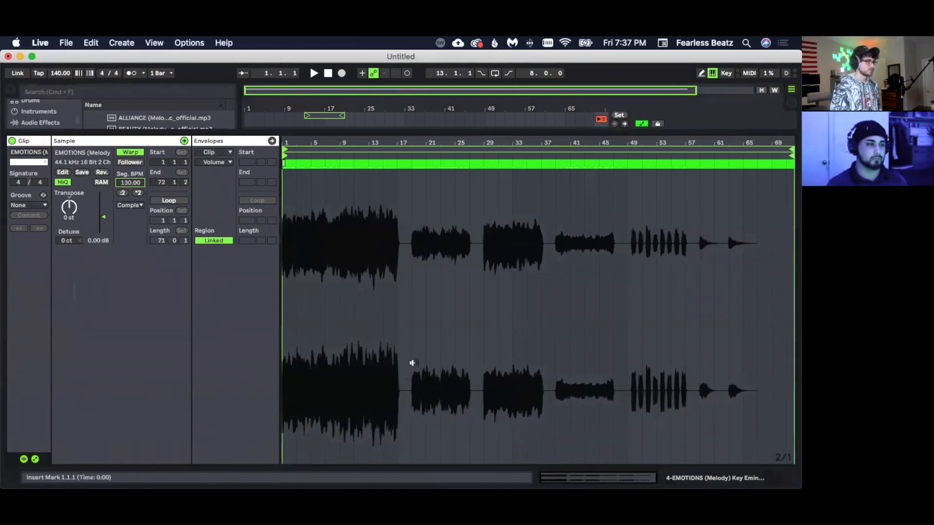
# - Move the arrangement loop to bars 1–9 and play the warped EMOTIONS clip from bar 1
pyautogui.click(682, 480)
pyautogui.scroll(3, 414, 258)
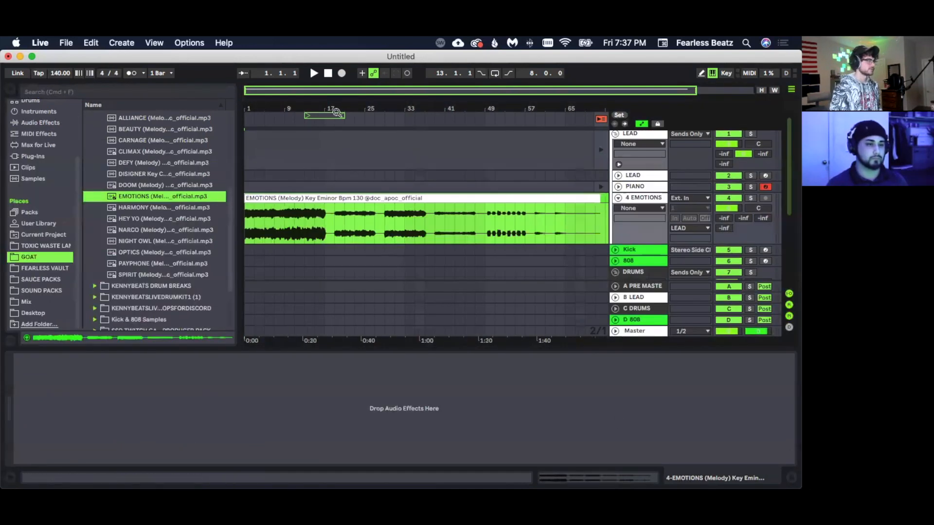
pyautogui.moveTo(334, 116); pyautogui.dragTo(238, 117)
pyautogui.press('space')
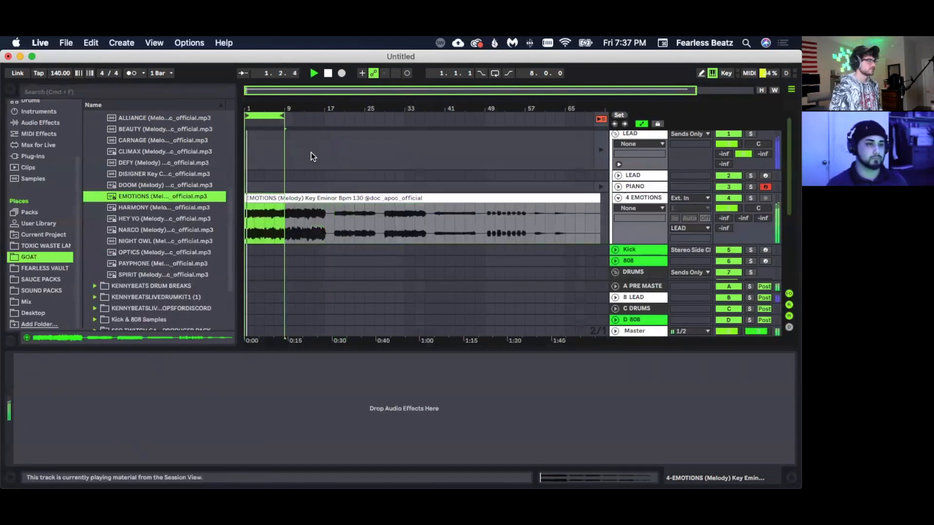
# - Split off the silence before the first transient of the EMOTIONS clip, delete it and move the clip back to bar 1
pyautogui.press('z')
pyautogui.moveTo(246, 109); pyautogui.dragTo(245, 209)
pyautogui.click(360, 220)
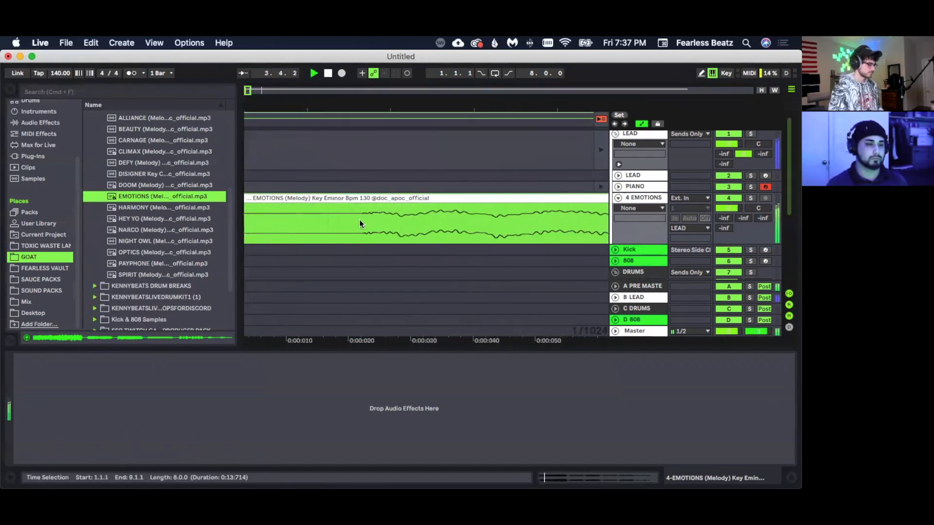
pyautogui.press('super+e')
pyautogui.click(349, 198)
pyautogui.press('Delete')
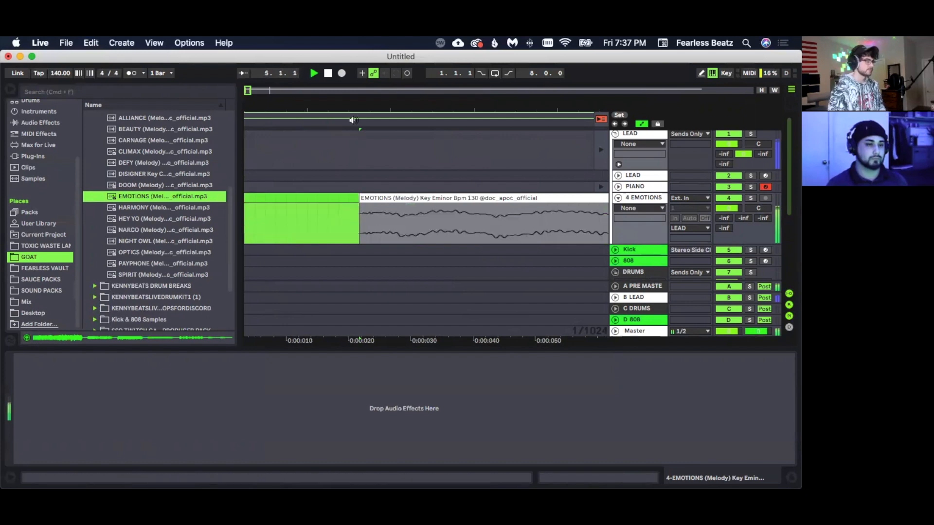
pyautogui.press('space')
pyautogui.moveTo(353, 115); pyautogui.dragTo(340, 83)
pyautogui.moveTo(280, 196); pyautogui.dragTo(259, 198)
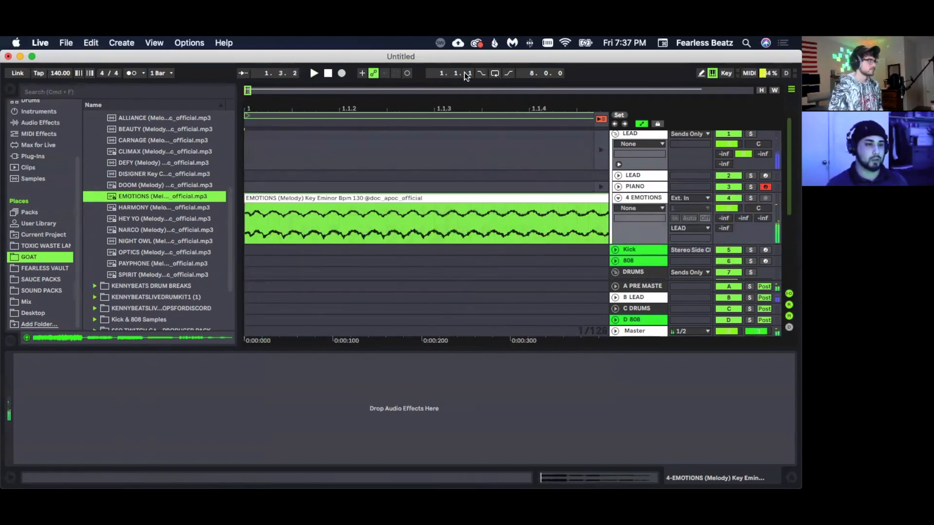
# - Play the EMOTIONS clip against the metronome and turn on looping for bars 1–9
pyautogui.click(133, 73)
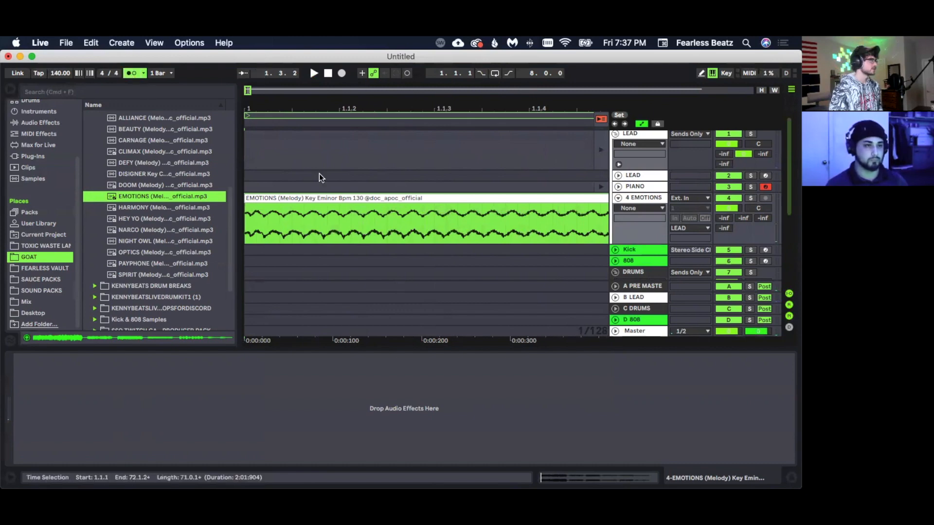
pyautogui.press('space')
pyautogui.moveTo(376, 109); pyautogui.dragTo(376, 34)
pyautogui.click(257, 113)
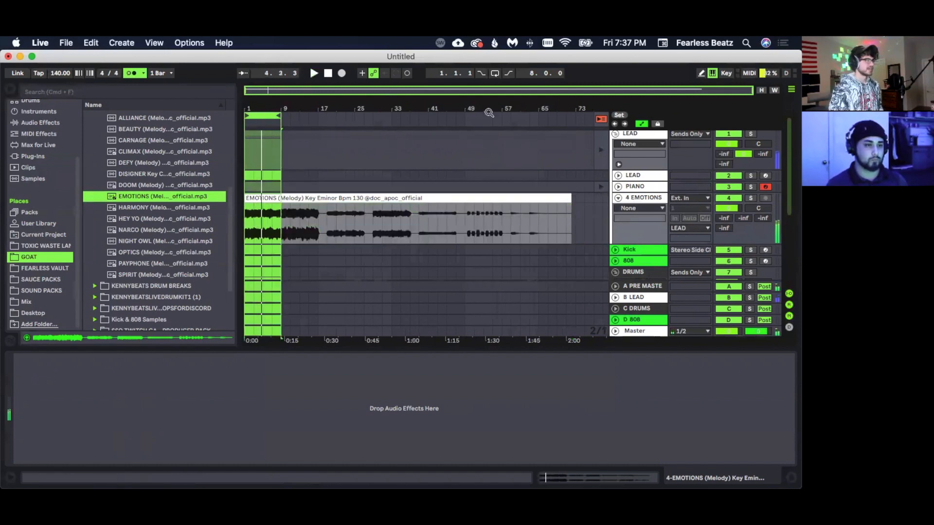
pyautogui.click(496, 75)
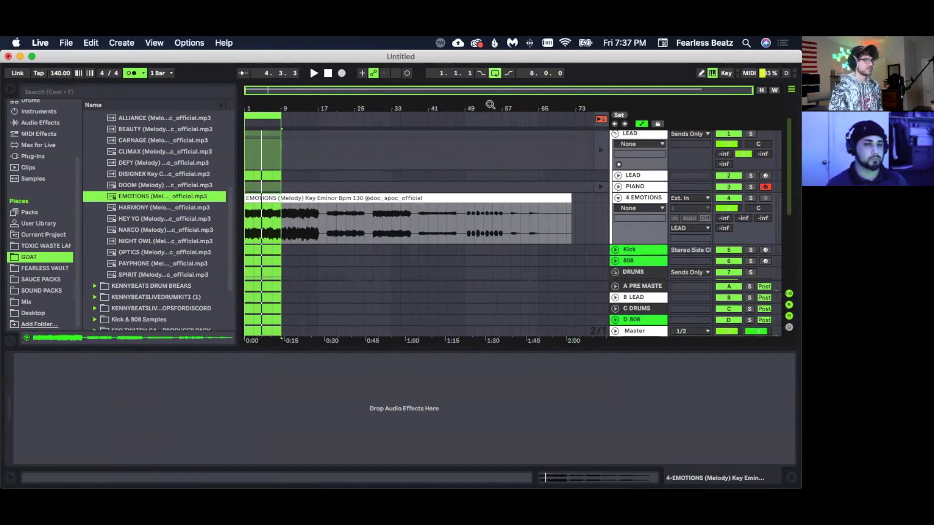
pyautogui.moveTo(260, 105); pyautogui.dragTo(362, 188)
# - Copy the FabFilter Pro-Q 3 device from the PIANO track in Session View, and return to the arrangement
pyautogui.press('Tab')
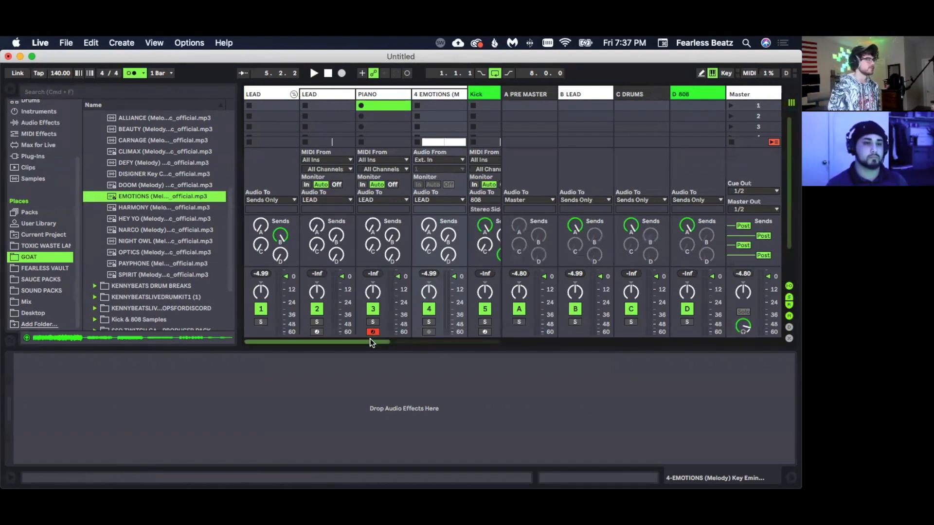
pyautogui.moveTo(370, 339); pyautogui.dragTo(389, 342)
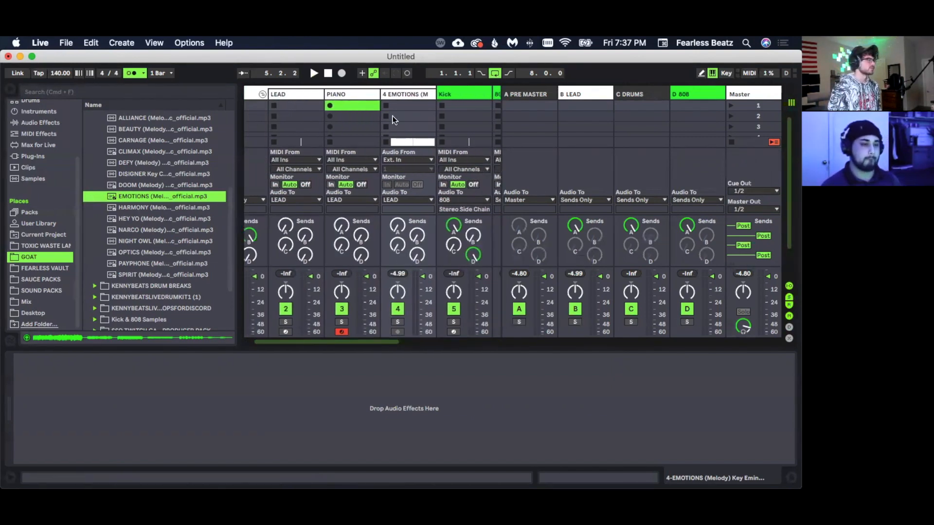
pyautogui.click(343, 97)
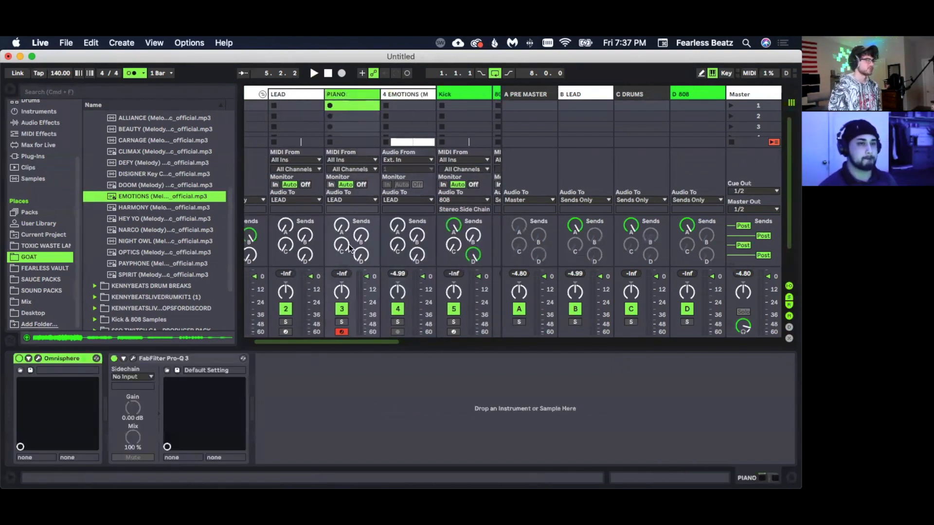
pyautogui.click(213, 355)
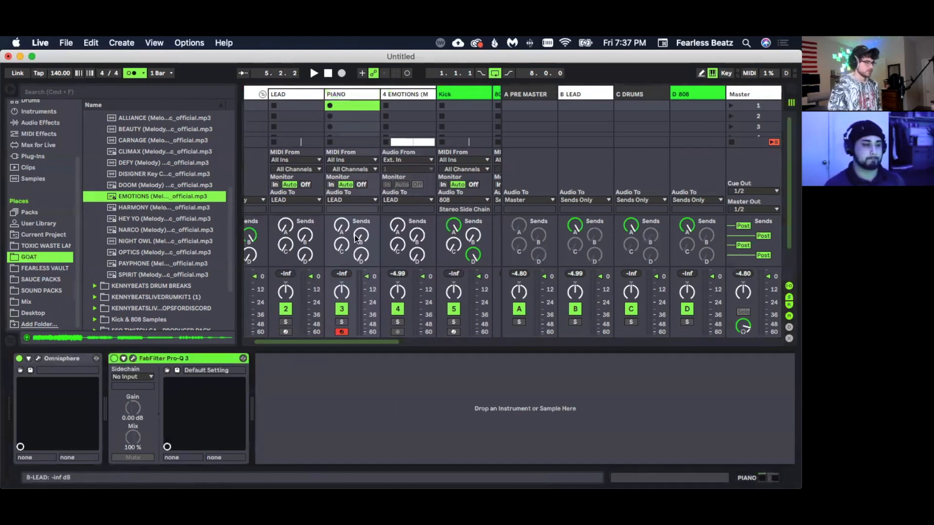
pyautogui.press('Tab')
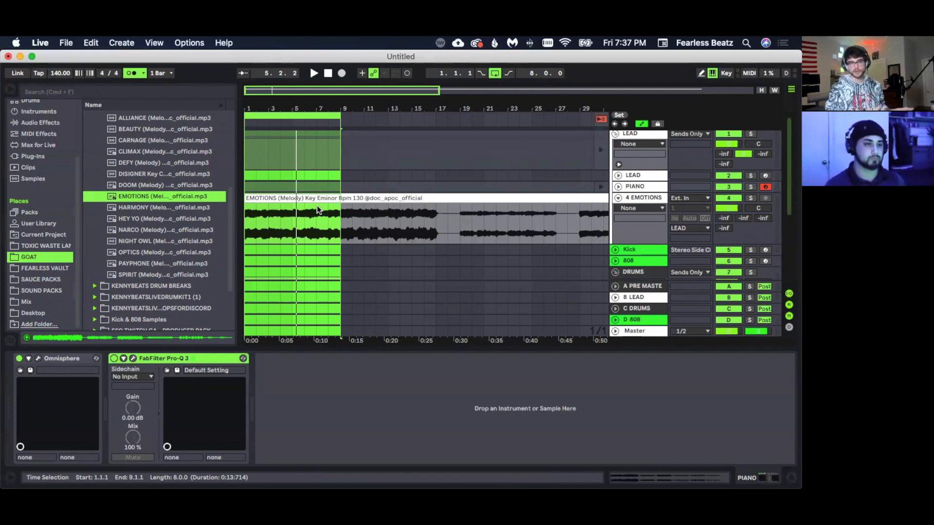
# - Duplicate the EMOTIONS audio track and delete bars 1–9 of the duplicate's clip
pyautogui.click(647, 200)
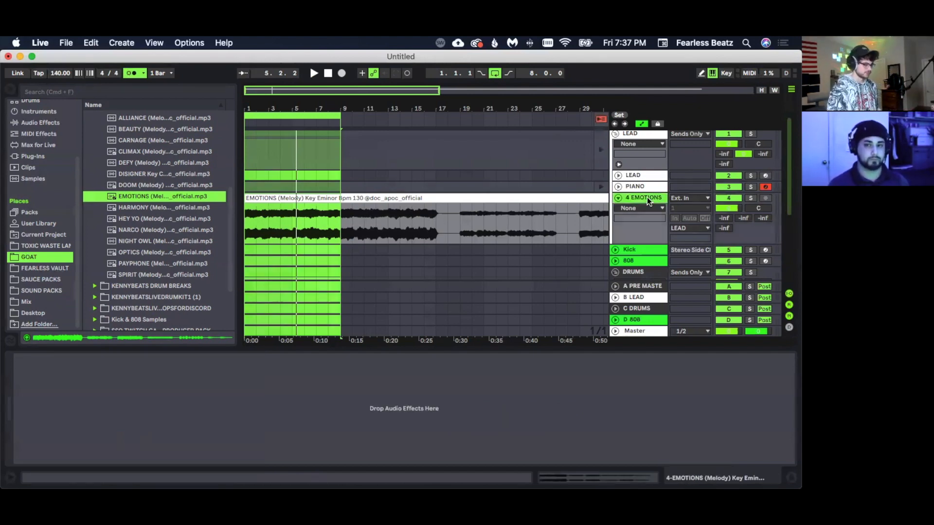
pyautogui.press('super+d')
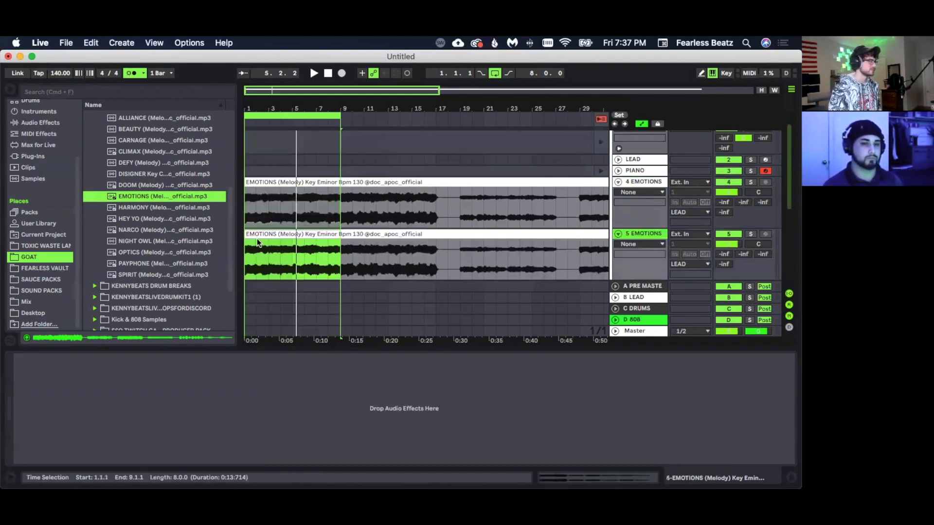
pyautogui.press('Delete')
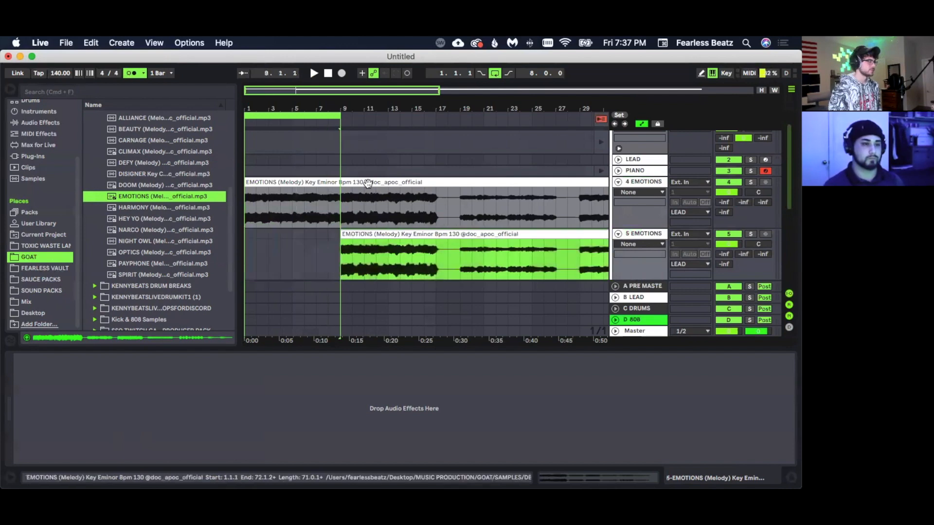
# - Split the original EMOTIONS track's clip at bar 9 and delete everything after the split
pyautogui.click(340, 199)
pyautogui.press('super+e')
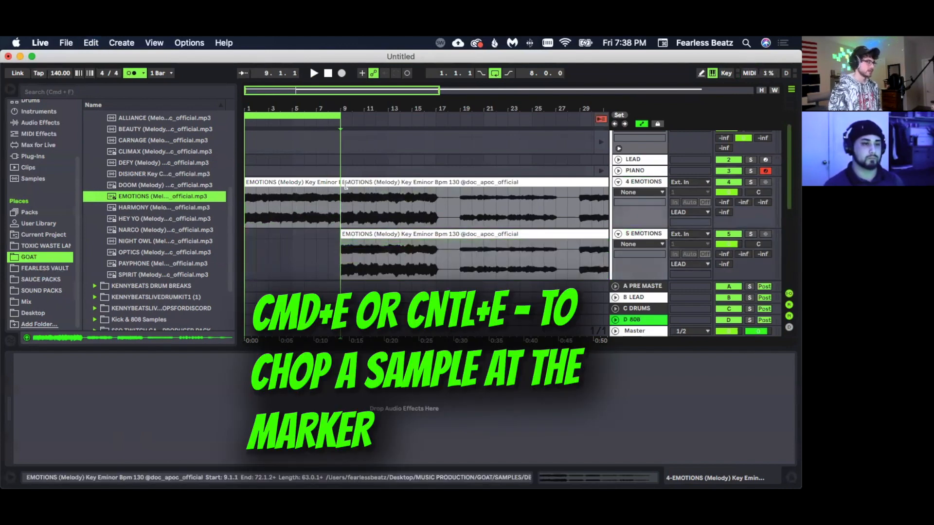
pyautogui.click(356, 182)
pyautogui.press('-')
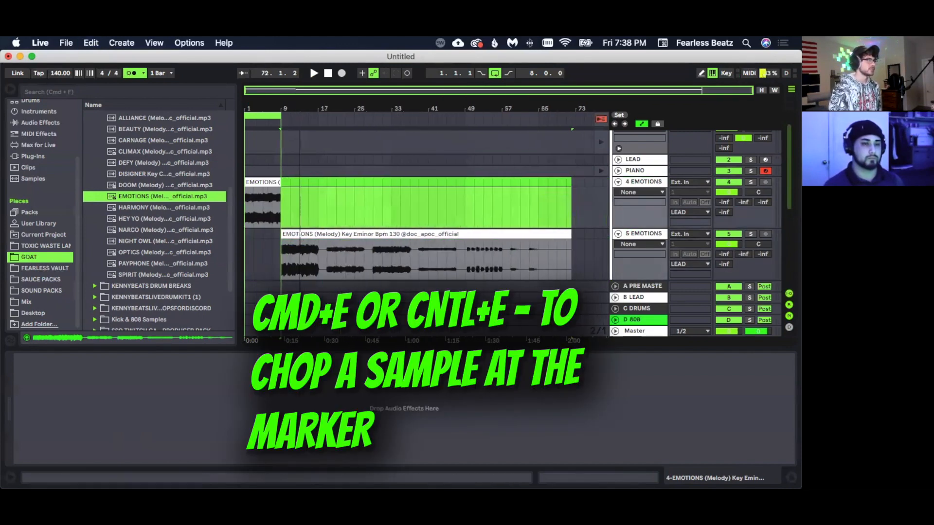
pyautogui.press('Delete')
# - Move the arrangement loop to bars 9–17 and play the duplicated EMOTIONS clip from bar 9
pyautogui.moveTo(272, 115)
pyautogui.mouseDown()
pyautogui.moveTo(328, 113)
pyautogui.moveTo(309, 112)
pyautogui.moveTo(292, 130)
pyautogui.mouseUp()
pyautogui.click(260, 182)
pyautogui.press('+')
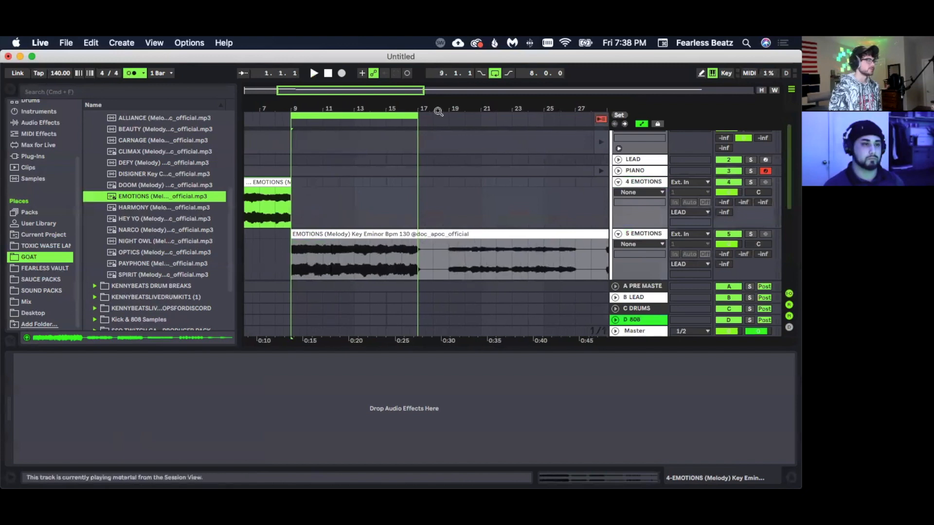
pyautogui.click(381, 236)
pyautogui.press('space')
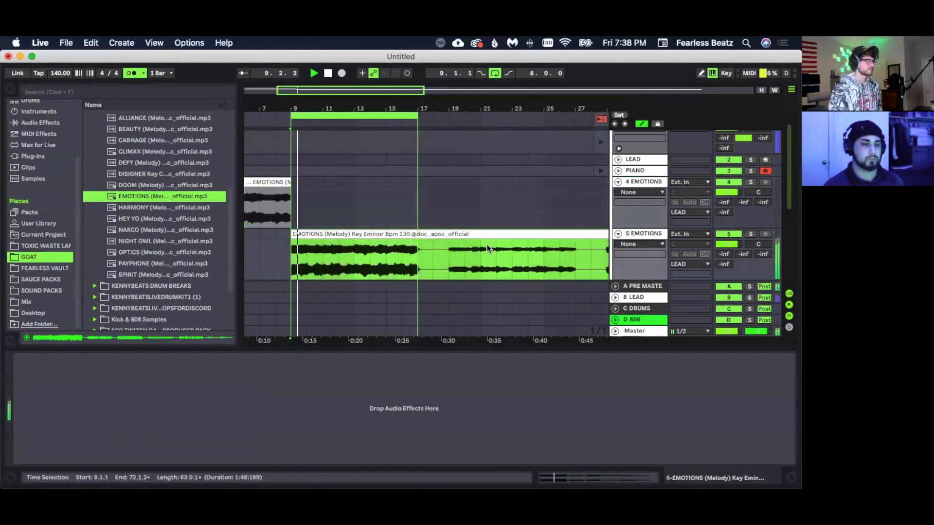
# - Paste the copied FabFilter Pro-Q 3 onto the 5 EMOTIONS track in Session View and open its plug-in window
pyautogui.click(632, 235)
pyautogui.press('Tab')
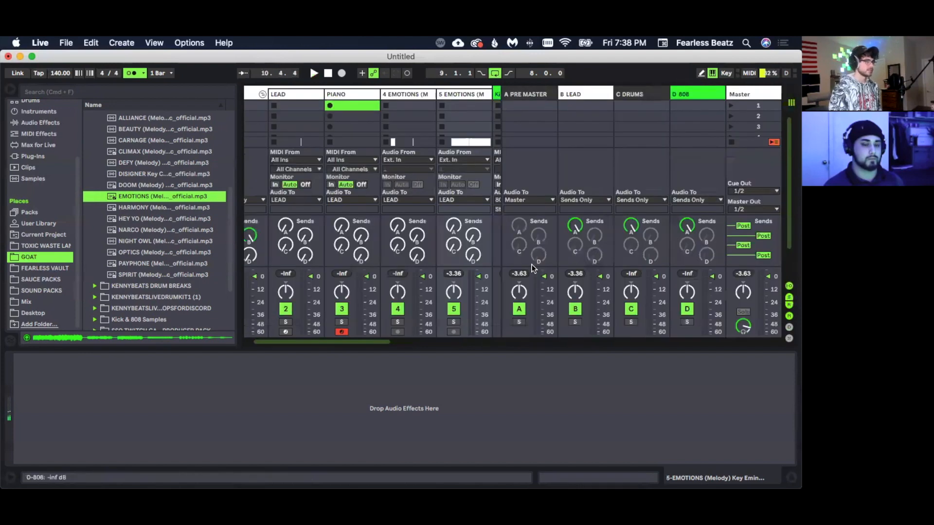
pyautogui.moveTo(360, 343); pyautogui.dragTo(394, 343)
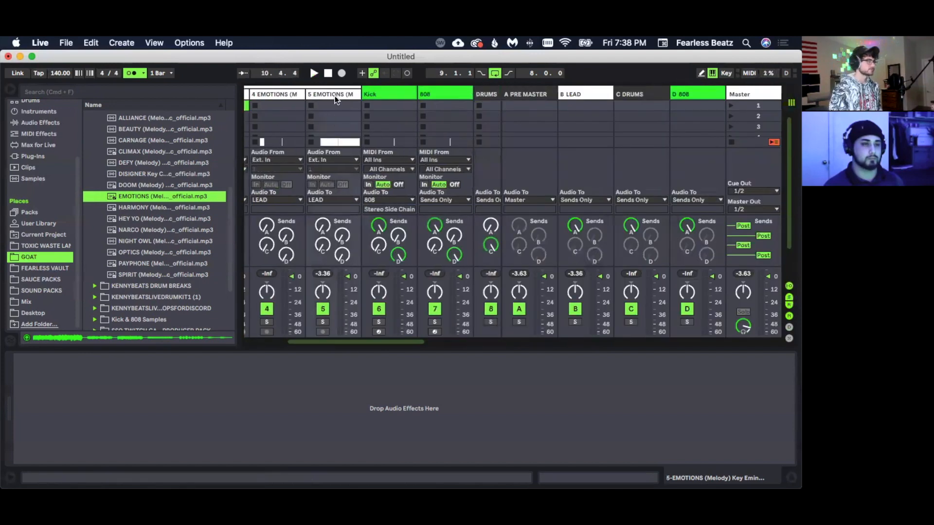
pyautogui.click(350, 395)
pyautogui.press('super+v')
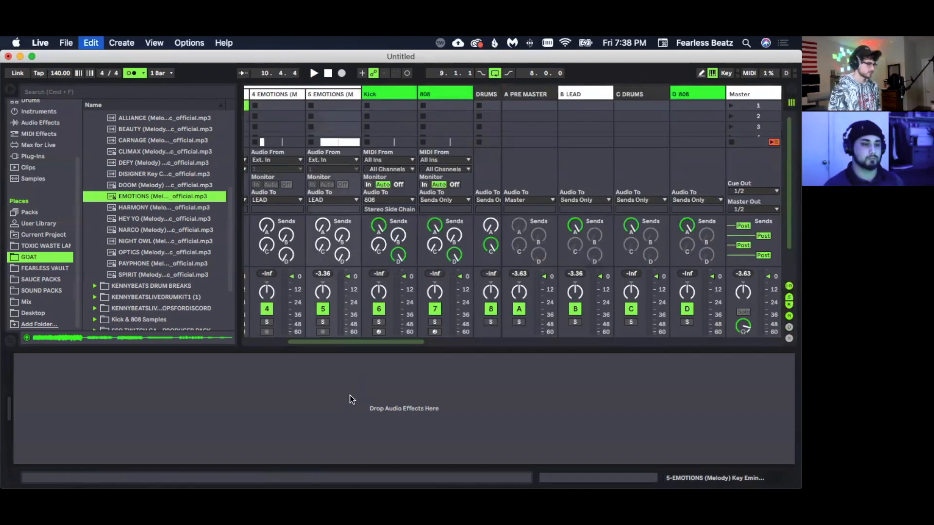
pyautogui.click(38, 359)
pyautogui.moveTo(411, 167); pyautogui.dragTo(289, 88)
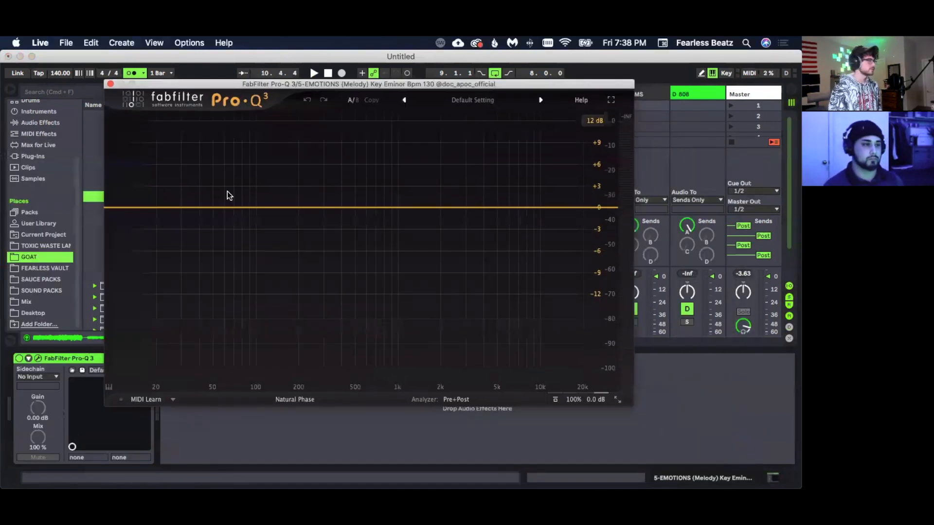
# - Add a bell cut of about 3.65 dB near 104 Hz in the 5 EMOTIONS track's Pro-Q 3 during playback
pyautogui.press('space')
pyautogui.moveTo(263, 208); pyautogui.dragTo(256, 238)
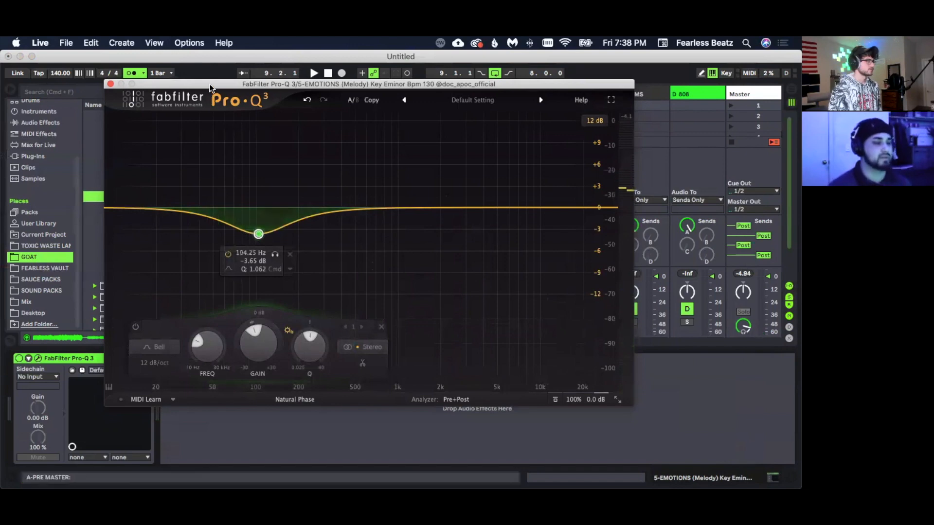
pyautogui.moveTo(194, 85); pyautogui.dragTo(526, 109)
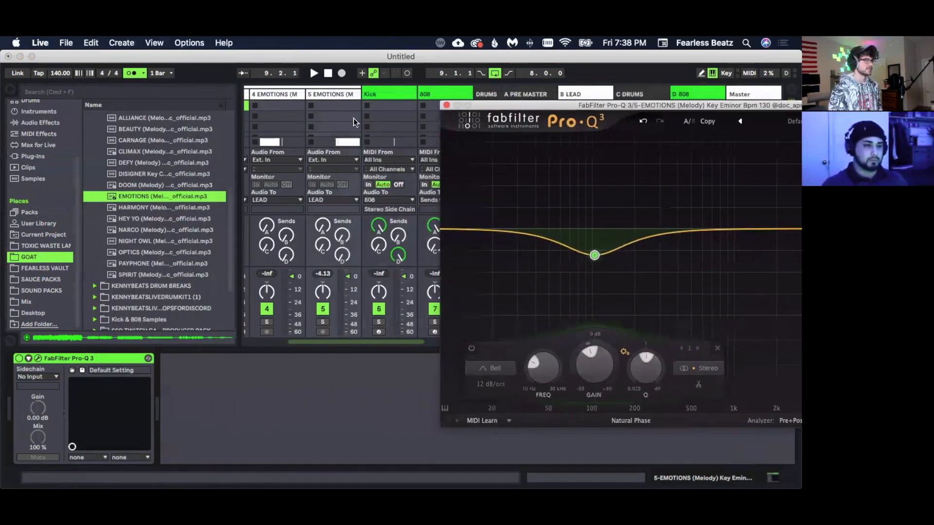
# - Copy the FabFilter Pro-Q 3 from the PIANO track and try to paste it onto the 5 EMOTIONS track
pyautogui.moveTo(329, 340); pyautogui.dragTo(303, 339)
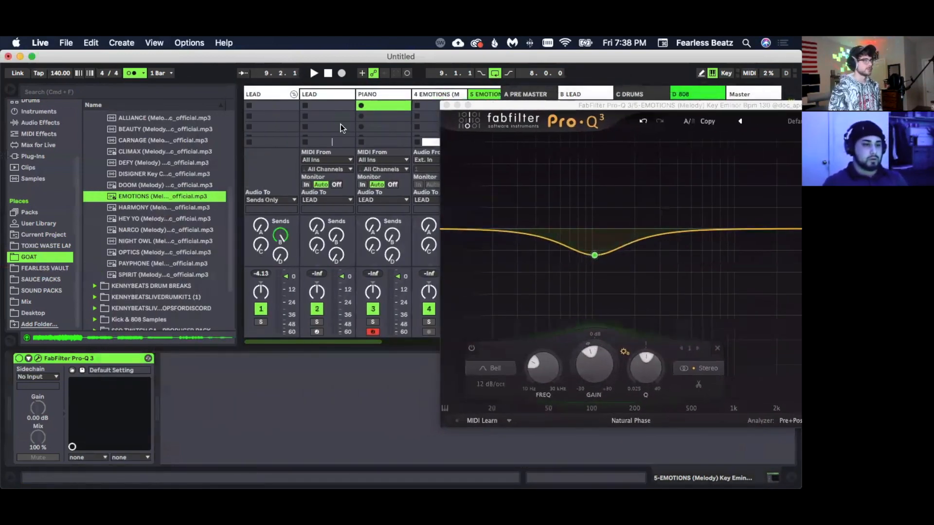
pyautogui.click(379, 93)
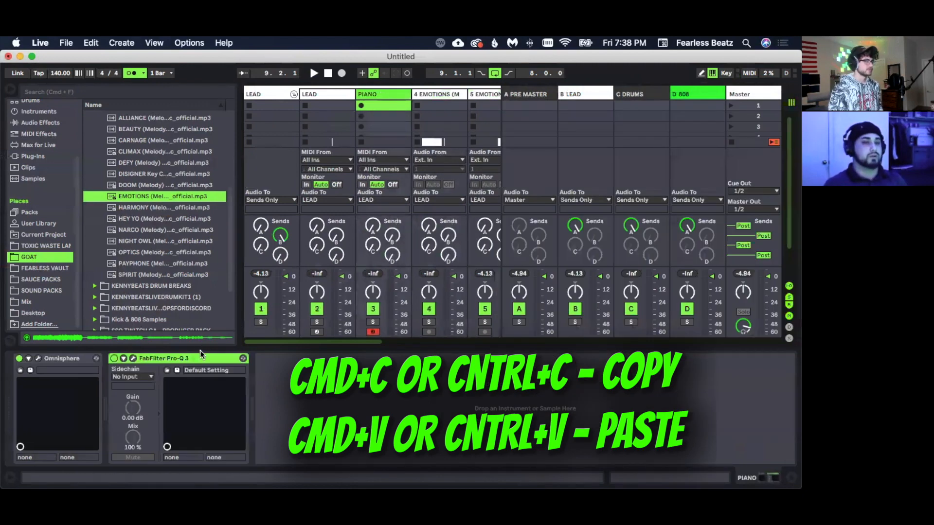
pyautogui.moveTo(197, 357)
pyautogui.mouseDown()
pyautogui.moveTo(228, 364)
pyautogui.moveTo(196, 356)
pyautogui.mouseUp()
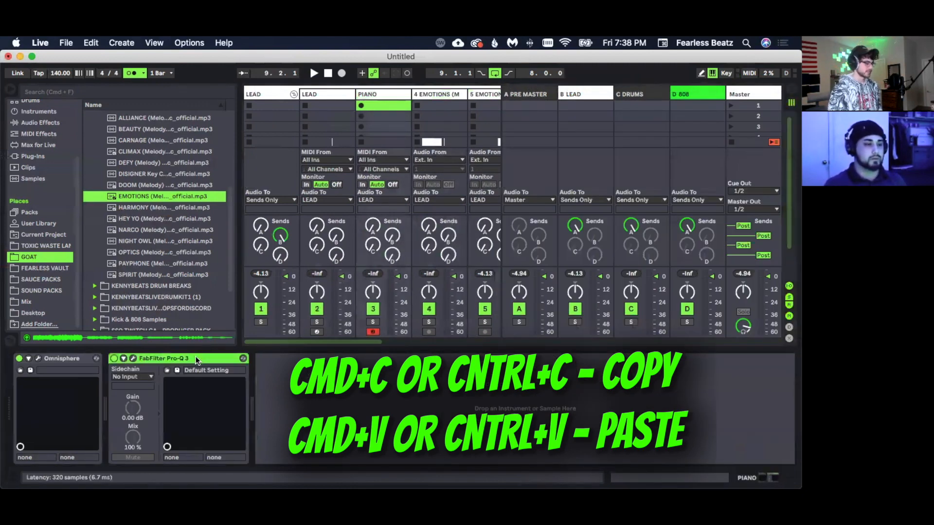
pyautogui.press('super+c')
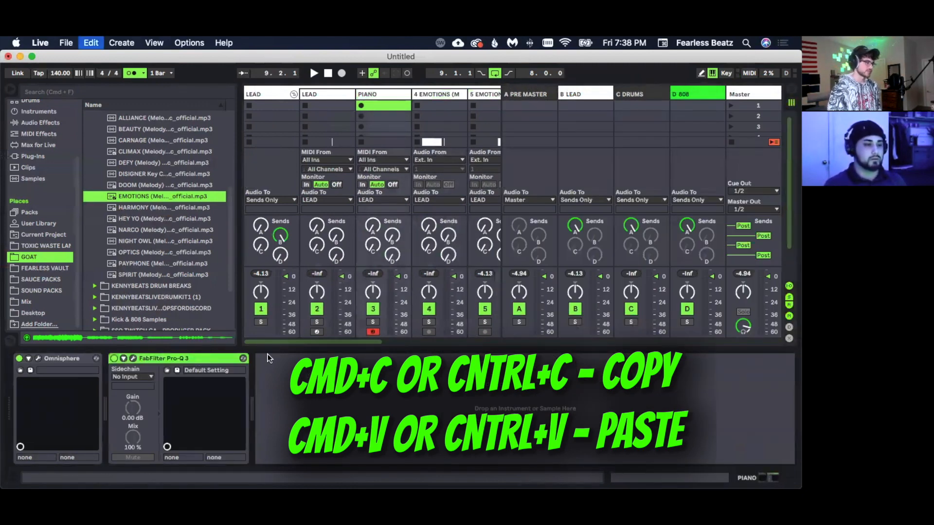
pyautogui.click(446, 94)
pyautogui.hscroll(3, 373, 338)
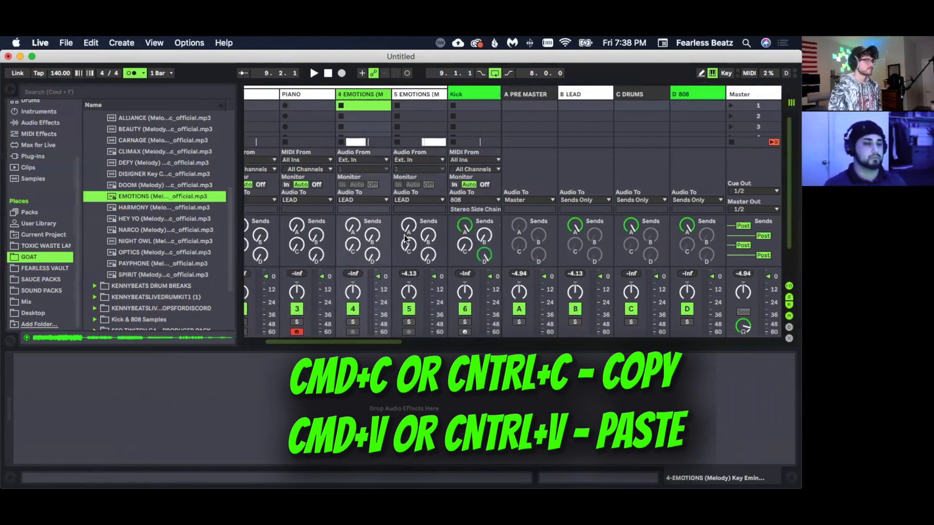
pyautogui.click(419, 95)
pyautogui.press('super+v')
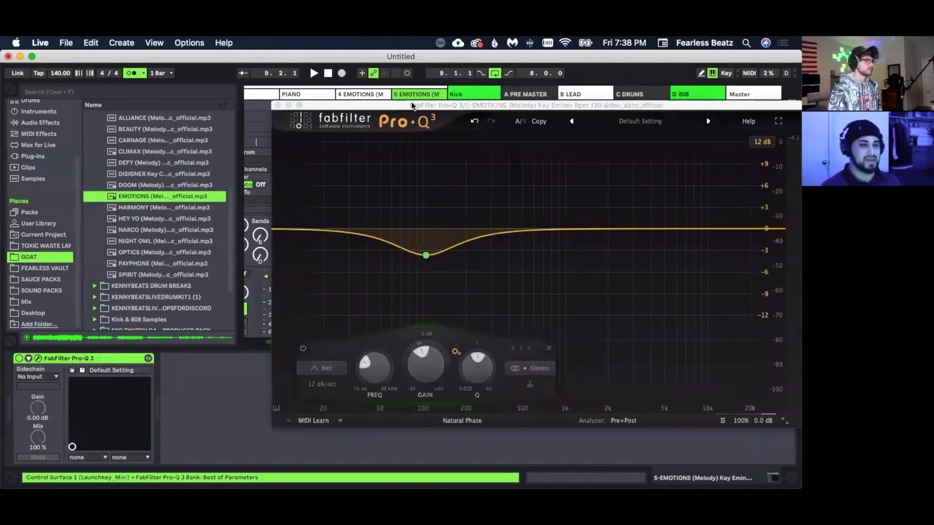
# - Change the bell band in the 5 EMOTIONS track's Pro-Q 3 to a Low Cut at about 241 Hz
pyautogui.moveTo(411, 105); pyautogui.dragTo(353, 97)
pyautogui.click(269, 360)
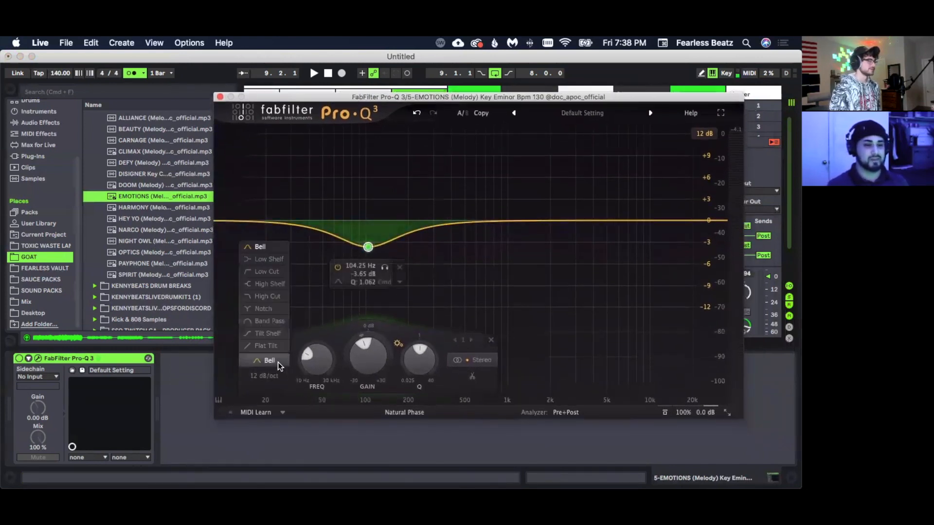
pyautogui.click(243, 273)
pyautogui.moveTo(369, 217); pyautogui.dragTo(420, 217)
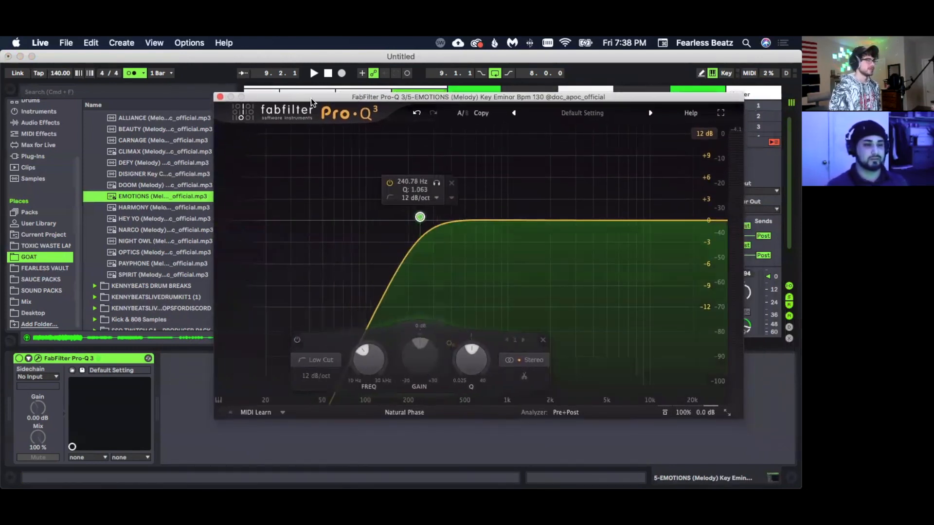
# - Raise the 5 EMOTIONS track's low-cut frequency to about 407 Hz during playback and close the Pro-Q 3 window
pyautogui.moveTo(311, 101); pyautogui.dragTo(445, 289)
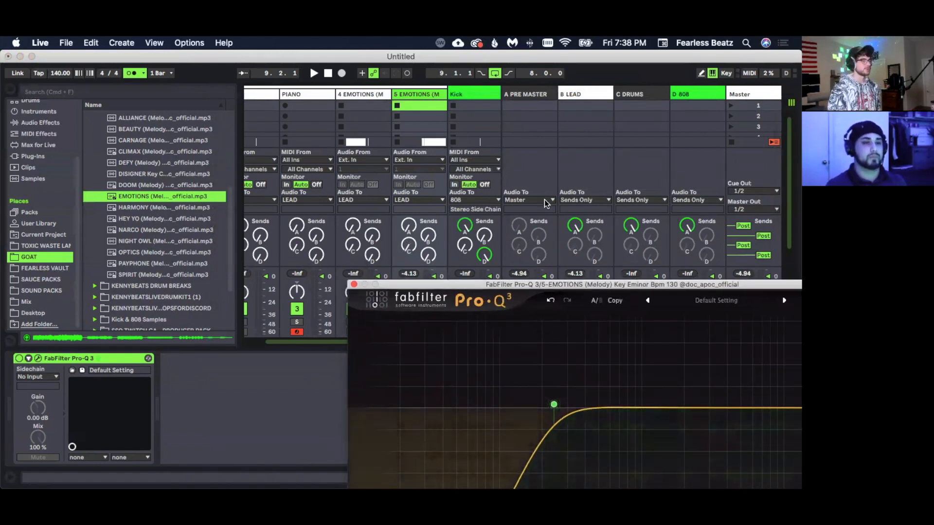
pyautogui.moveTo(529, 284); pyautogui.dragTo(400, 88)
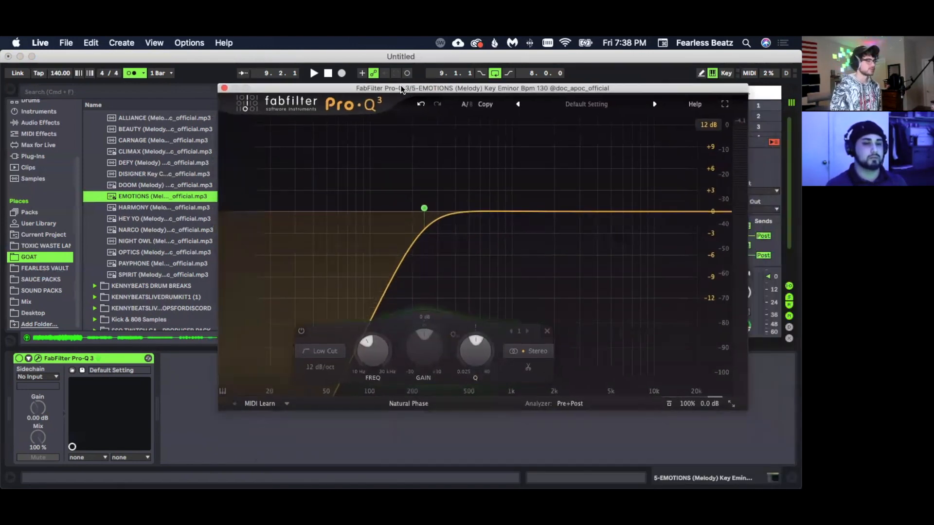
pyautogui.press('space')
pyautogui.moveTo(424, 209); pyautogui.dragTo(457, 209)
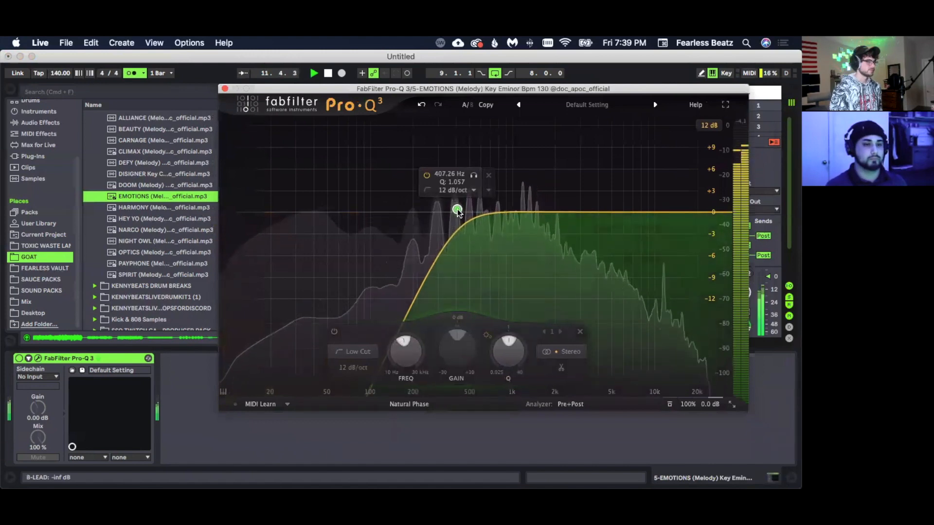
pyautogui.click(226, 89)
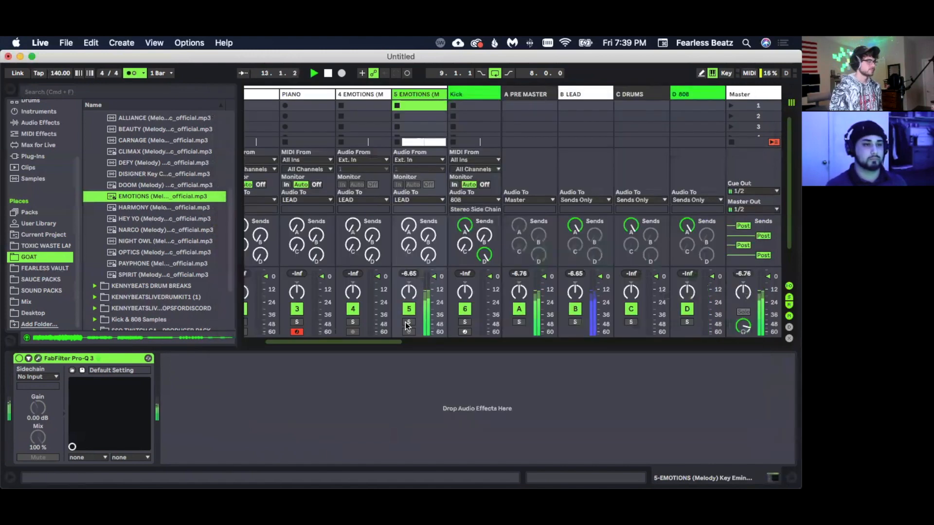
# - Lower the LEAD group track's volume in the mixer and stop playback
pyautogui.moveTo(378, 340); pyautogui.dragTo(307, 341)
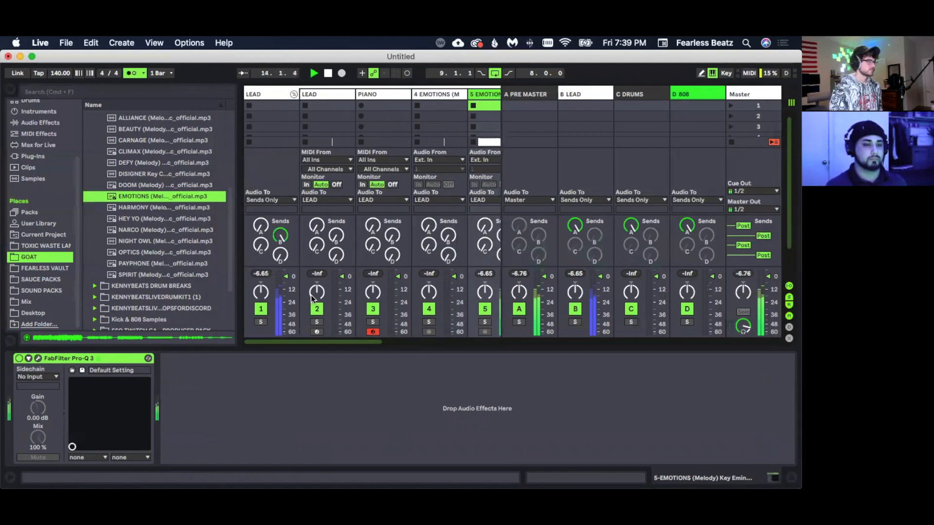
pyautogui.press('space')
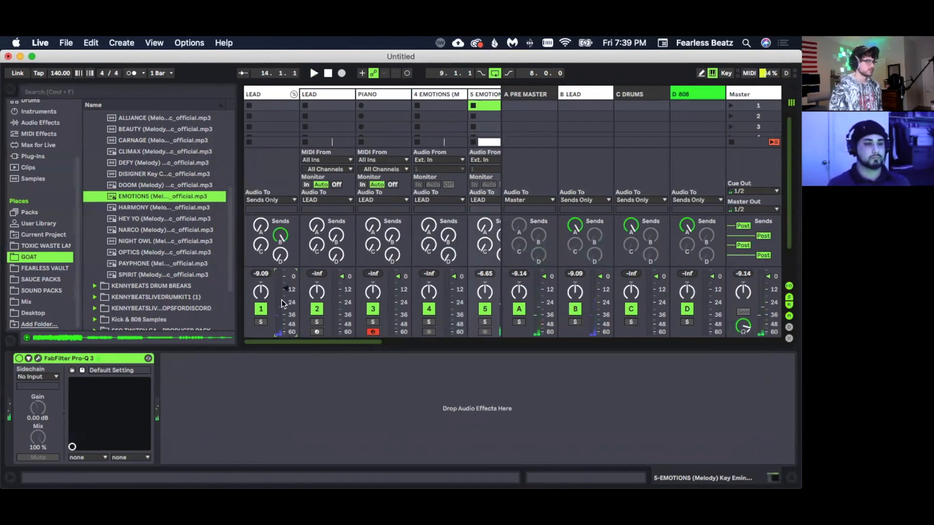
# - Bring the 808 track into view in the Session mixer and select it to show its devices
pyautogui.moveTo(308, 344); pyautogui.dragTo(346, 341)
pyautogui.press('Tab')
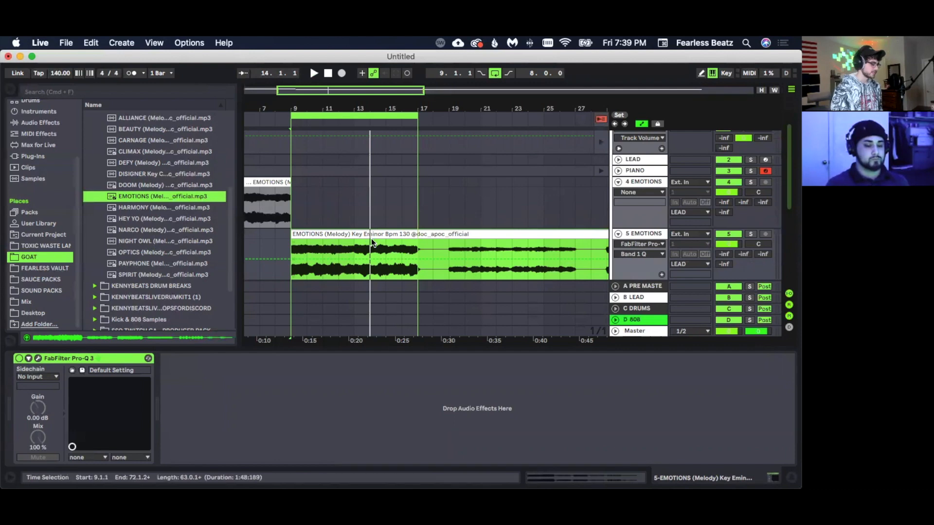
pyautogui.press('Tab')
pyautogui.moveTo(346, 336); pyautogui.dragTo(355, 339)
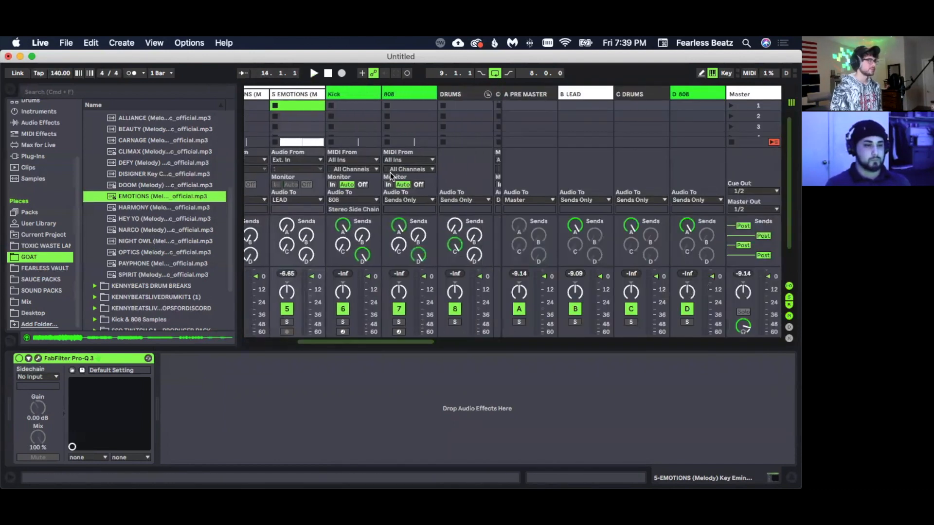
pyautogui.click(404, 95)
# - Load E MINOR.mid from the Minor scales of the TOXIC WASTE LAND folder into the 808 track's first clip slot
pyautogui.scroll(-5, 163, 209)
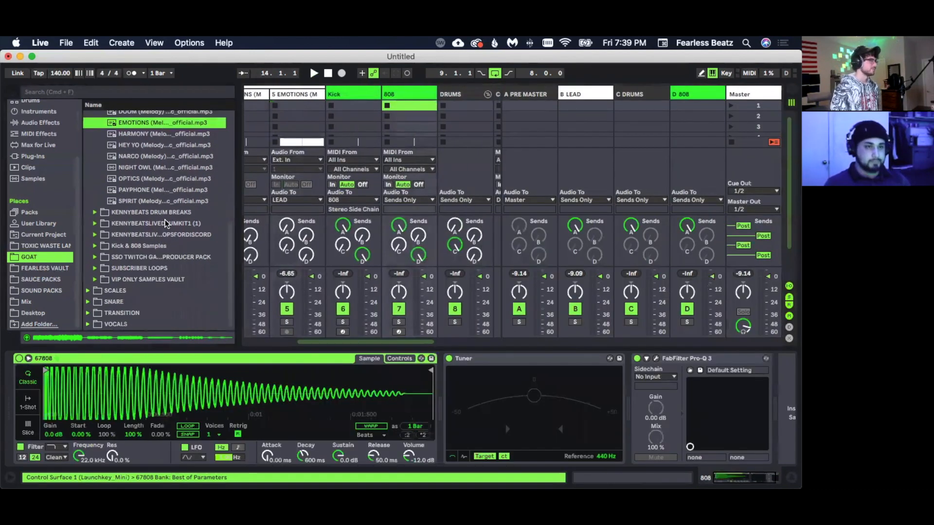
pyautogui.scroll(5, 135, 291)
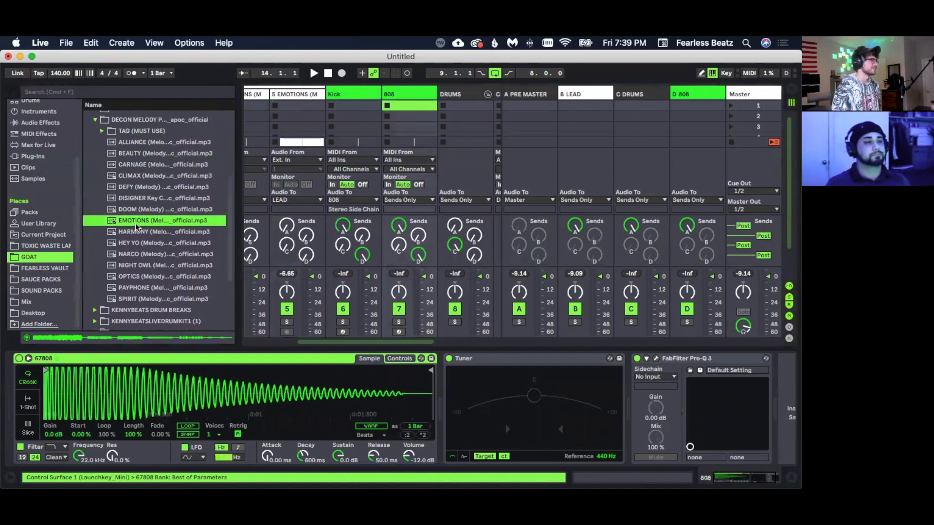
pyautogui.click(39, 246)
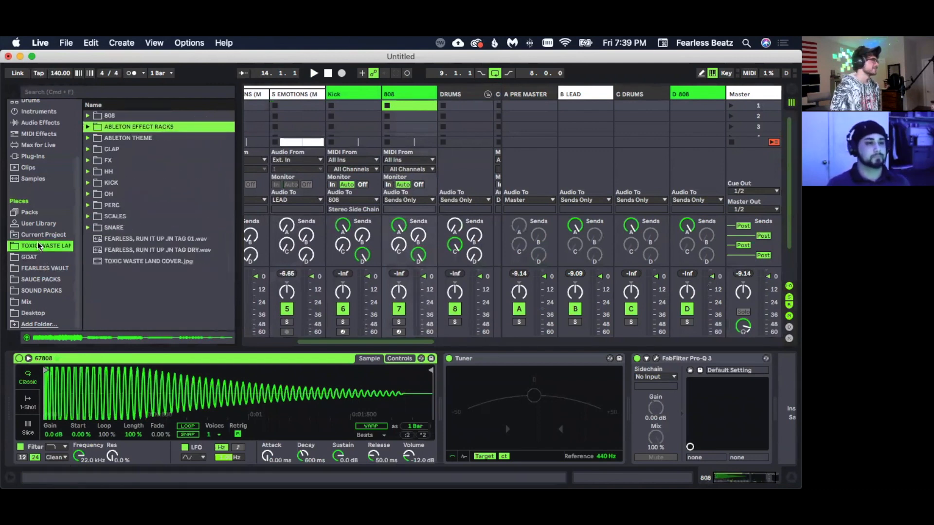
pyautogui.click(88, 217)
pyautogui.click(104, 256)
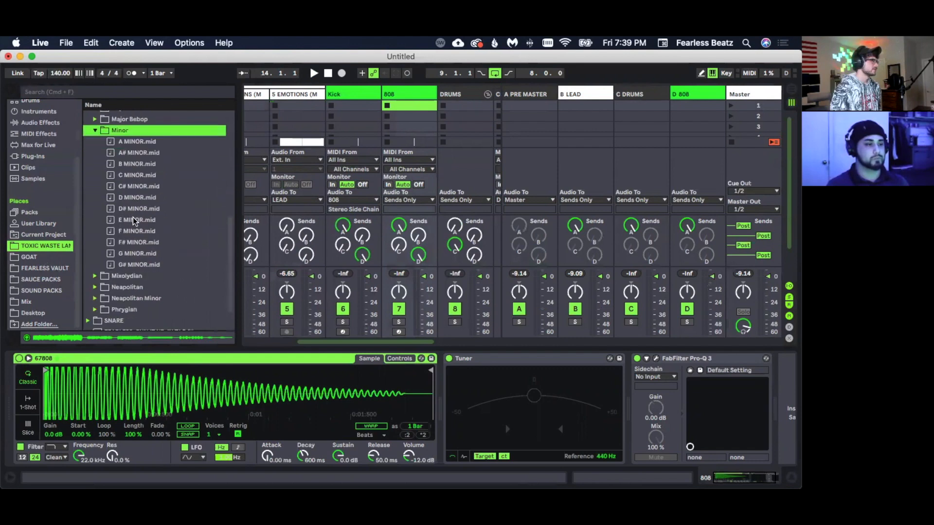
pyautogui.click(134, 220)
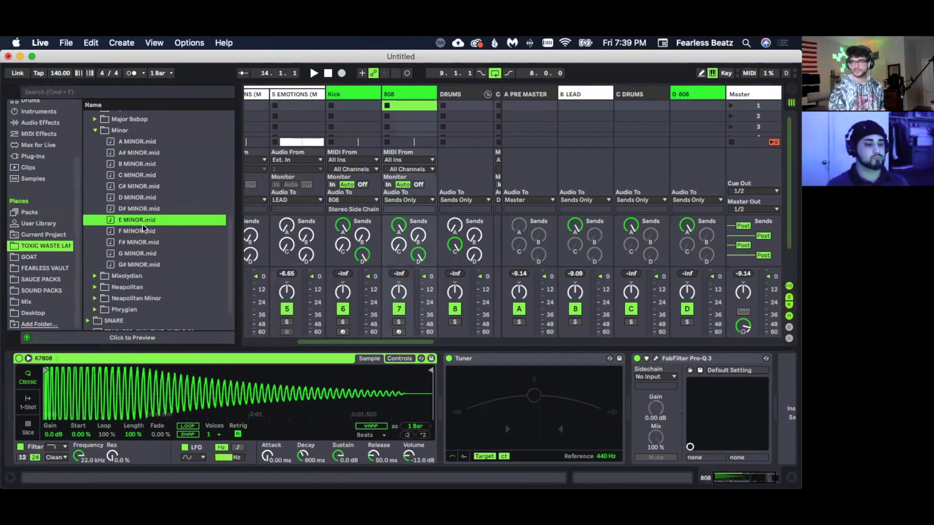
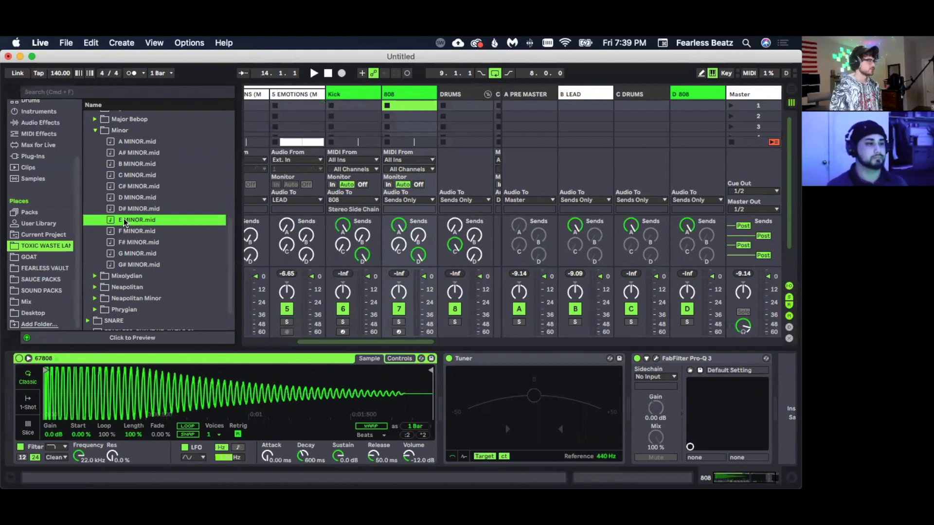
pyautogui.moveTo(129, 223); pyautogui.dragTo(408, 107)
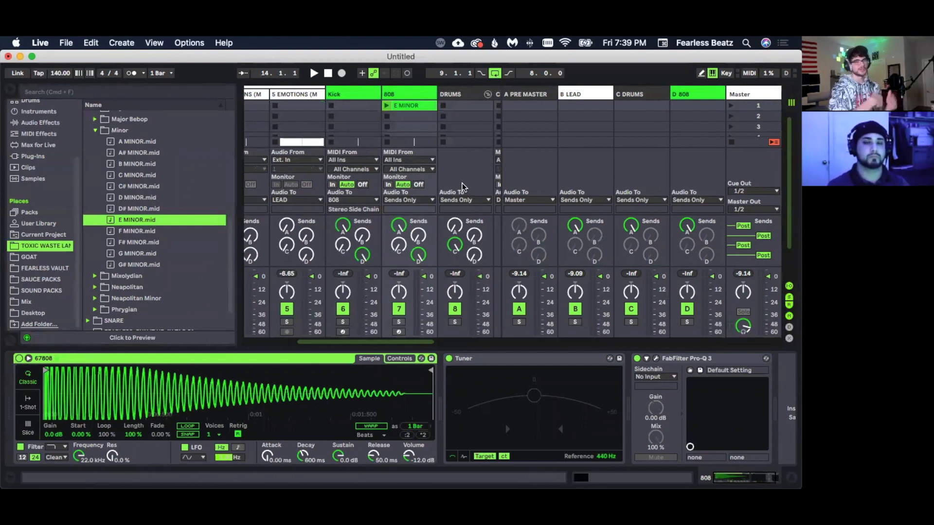
# - Shift all notes of the 808 track's E MINOR clip earlier so they end exactly where bar 1 starts
pyautogui.doubleClick(401, 106)
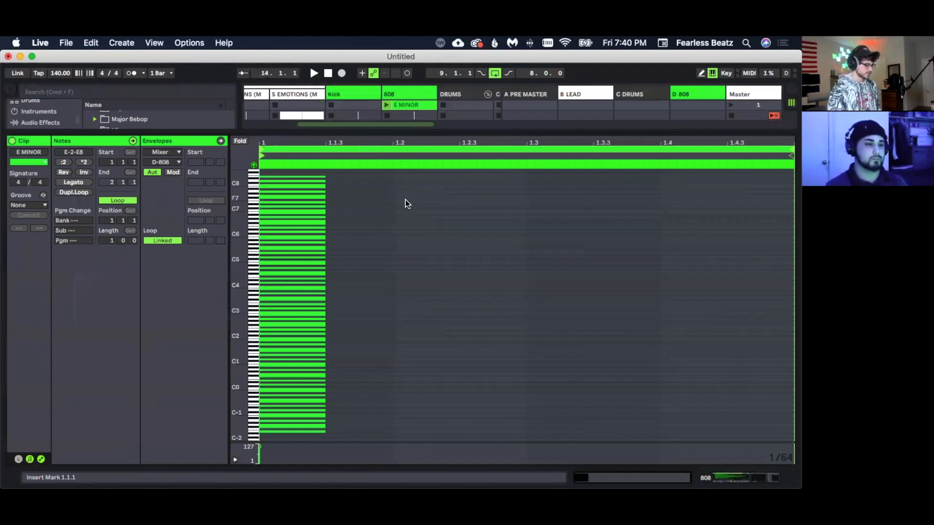
pyautogui.press('super+a')
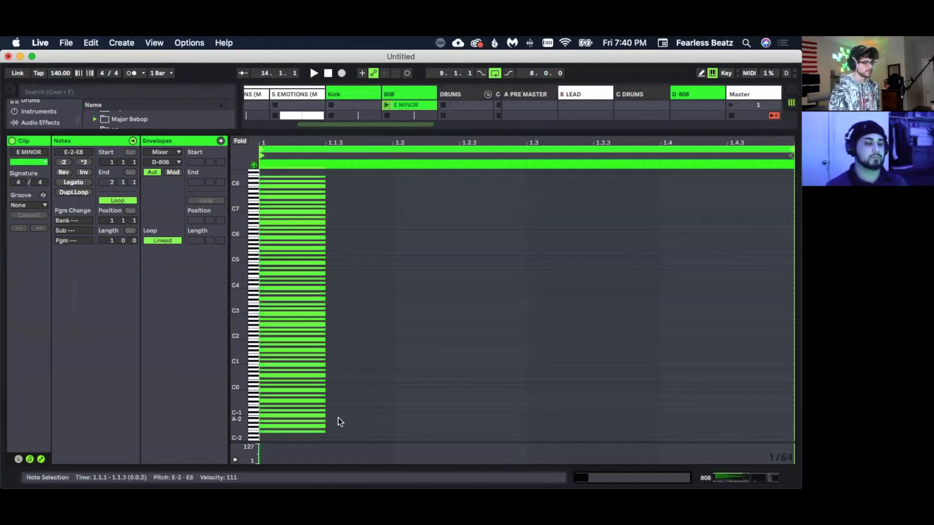
pyautogui.press('Left')
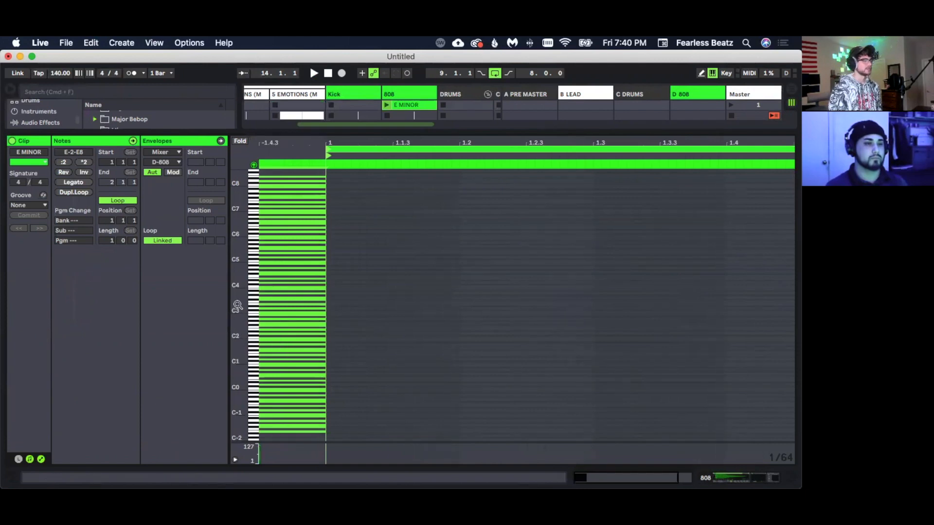
pyautogui.moveTo(238, 308); pyautogui.dragTo(262, 308)
pyautogui.click(327, 325)
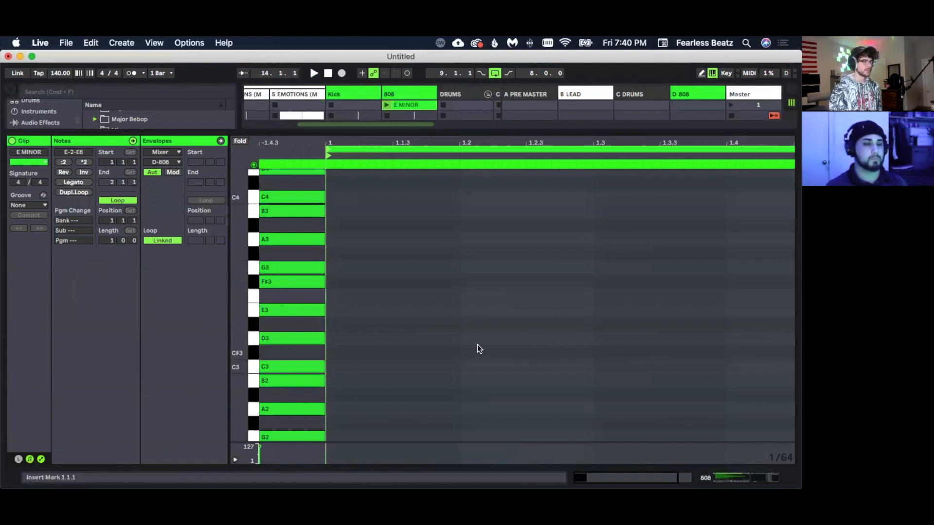
pyautogui.click(716, 479)
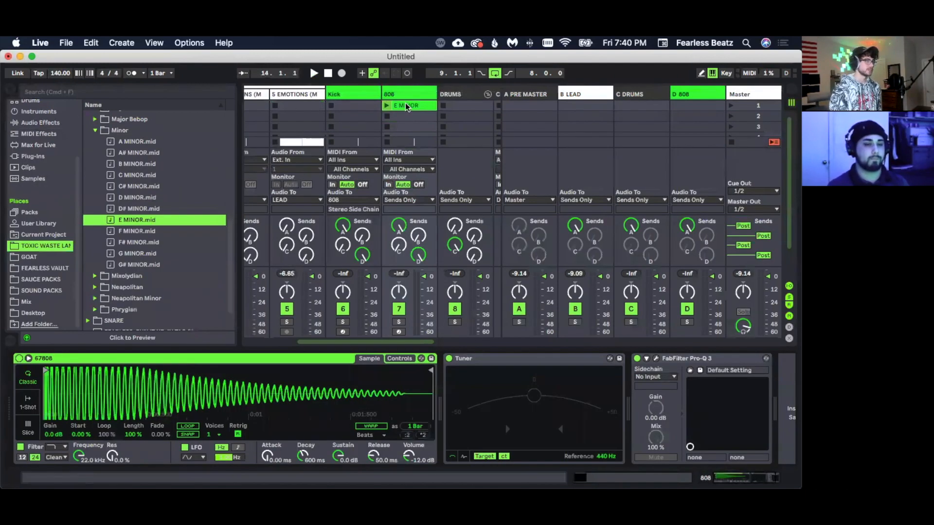
# - Copy the E MINOR clip to the Kick track and stretch all its scale notes across the whole of bar 1
pyautogui.moveTo(410, 107); pyautogui.dragTo(354, 105)
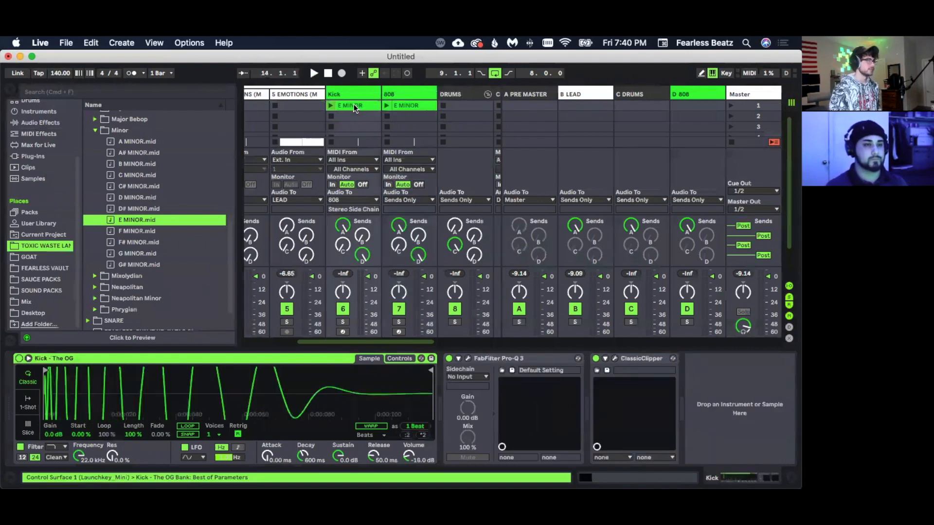
pyautogui.doubleClick(353, 105)
pyautogui.press('super+a')
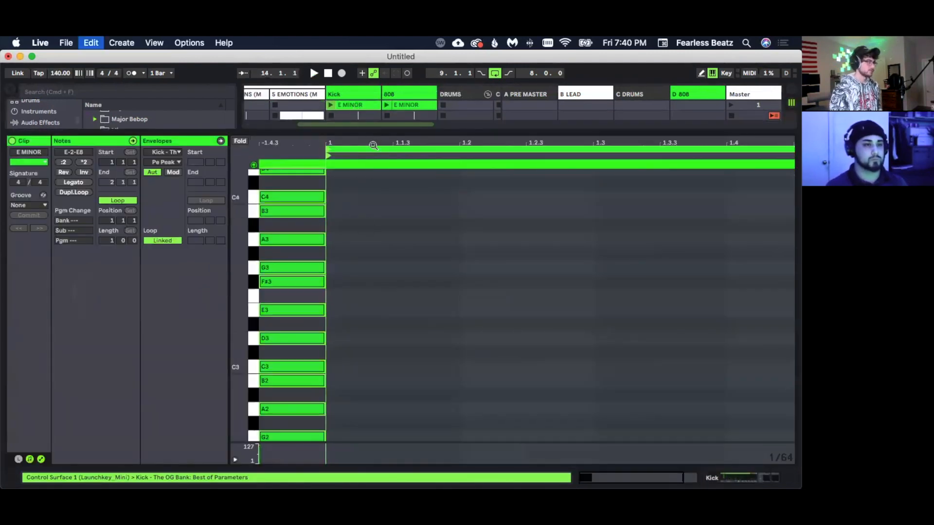
pyautogui.moveTo(313, 214); pyautogui.dragTo(626, 210)
pyautogui.moveTo(710, 247); pyautogui.dragTo(793, 253)
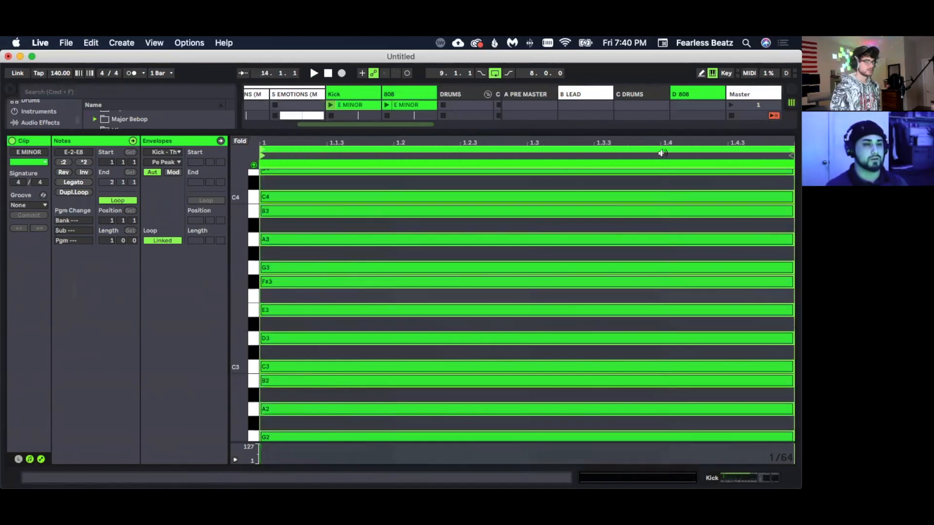
pyautogui.scroll(2, 432, 239)
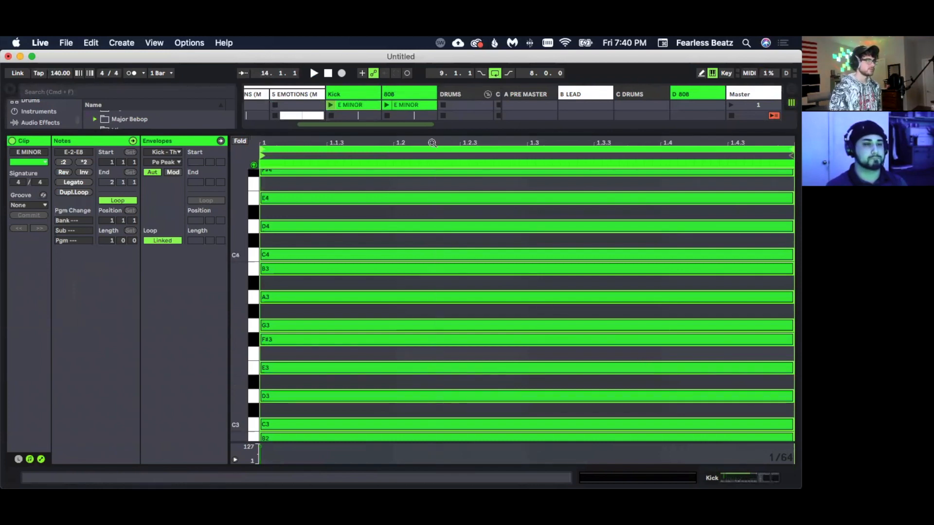
pyautogui.click(723, 480)
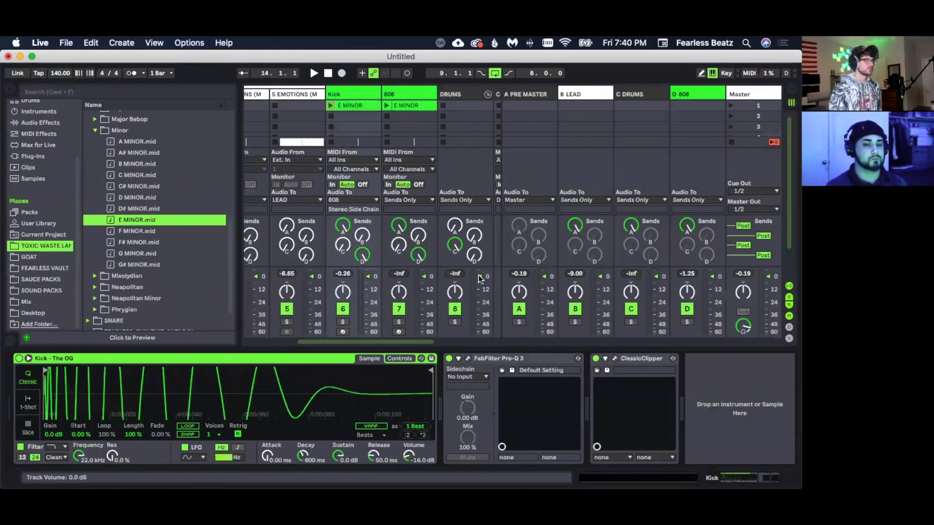
# - Move the Kick track's E MINOR clip to the 808 track's second slot and rename it ghost
pyautogui.moveTo(369, 119); pyautogui.dragTo(407, 121)
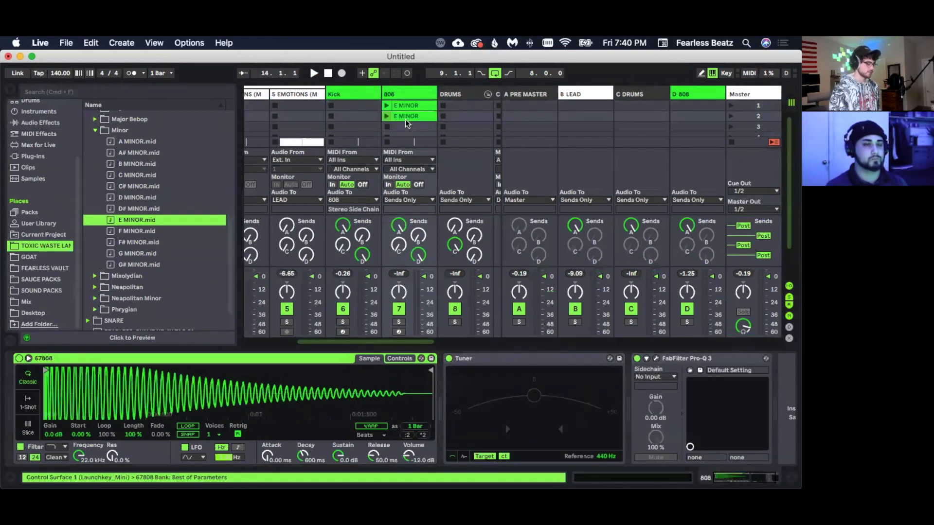
pyautogui.press('super+r')
pyautogui.write('ghost')
pyautogui.press('Return')
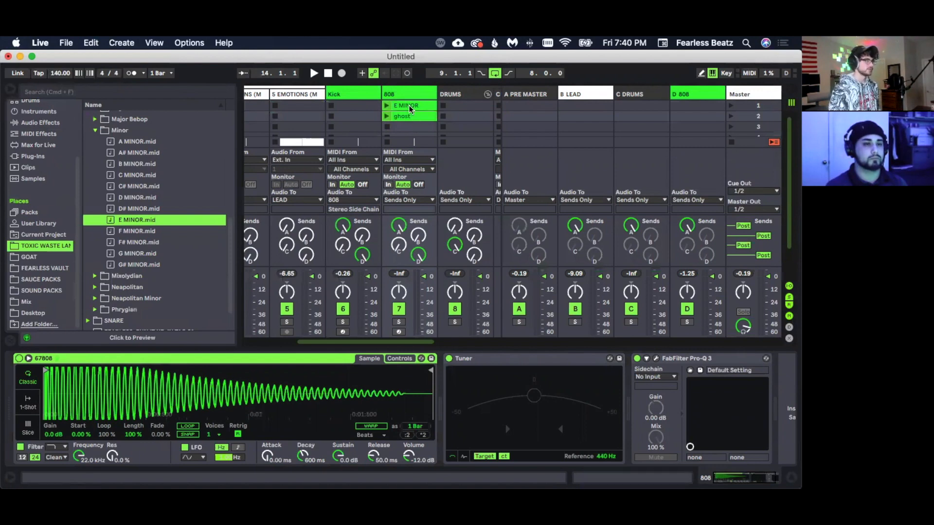
# - Open the ghost and E MINOR clips together in the note editor and make E MINOR the active clip
pyautogui.click(667, 477)
pyautogui.click(560, 314)
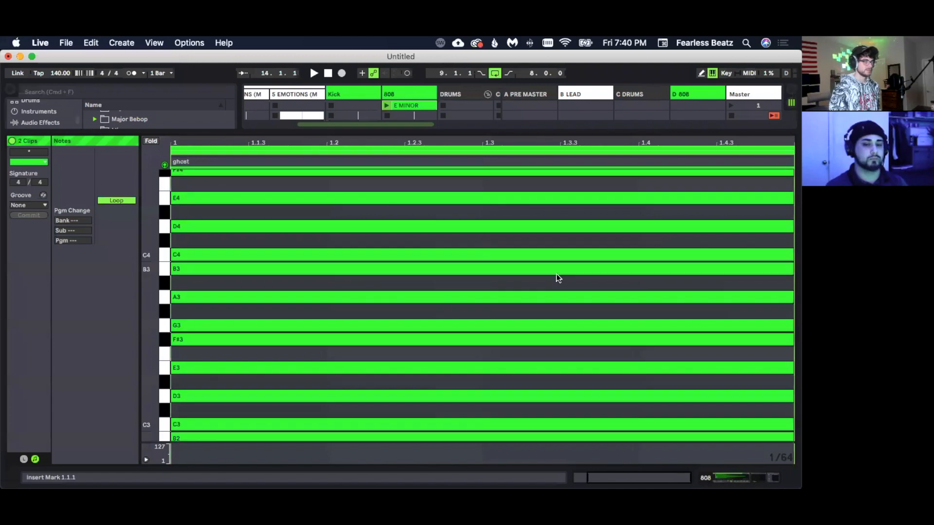
pyautogui.click(518, 149)
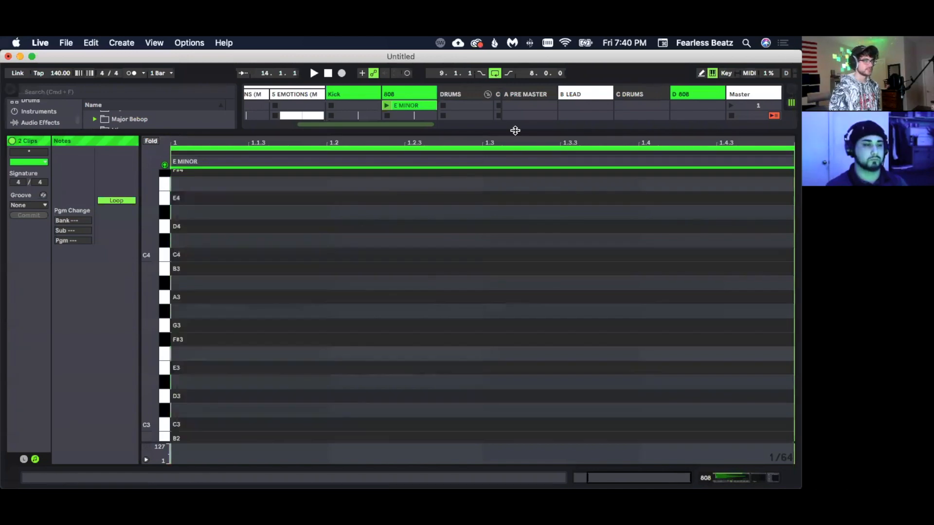
# - Draw short notes on D4, B3 and A3 within beats 2 and 3 of the E MINOR clip
pyautogui.click(701, 74)
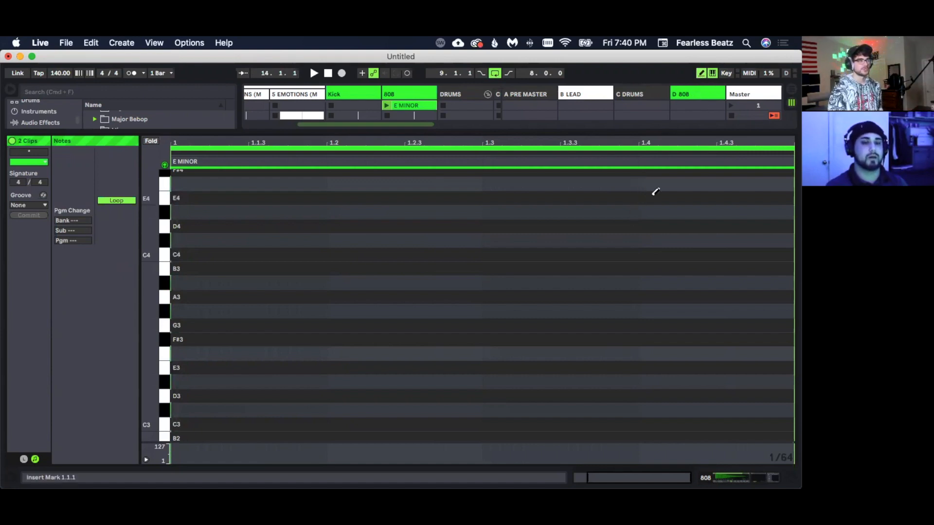
pyautogui.click(516, 227)
pyautogui.click(566, 269)
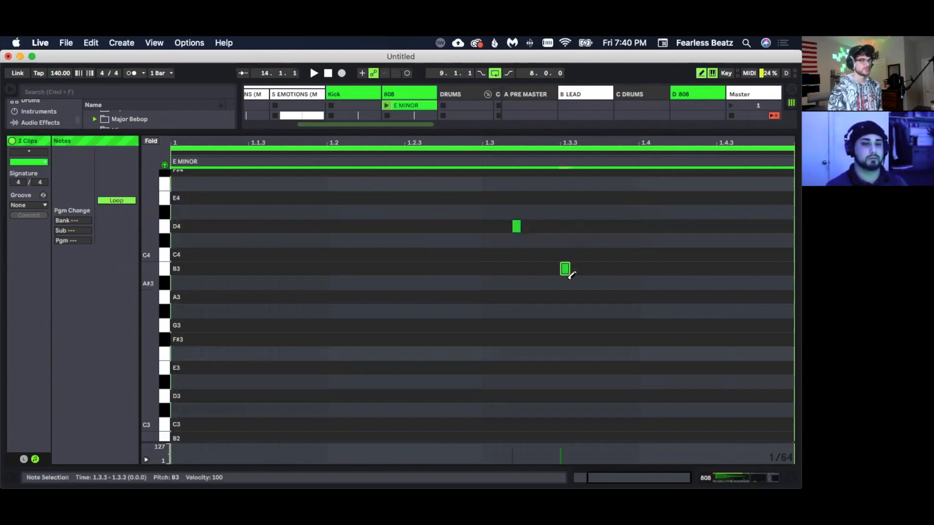
pyautogui.click(399, 298)
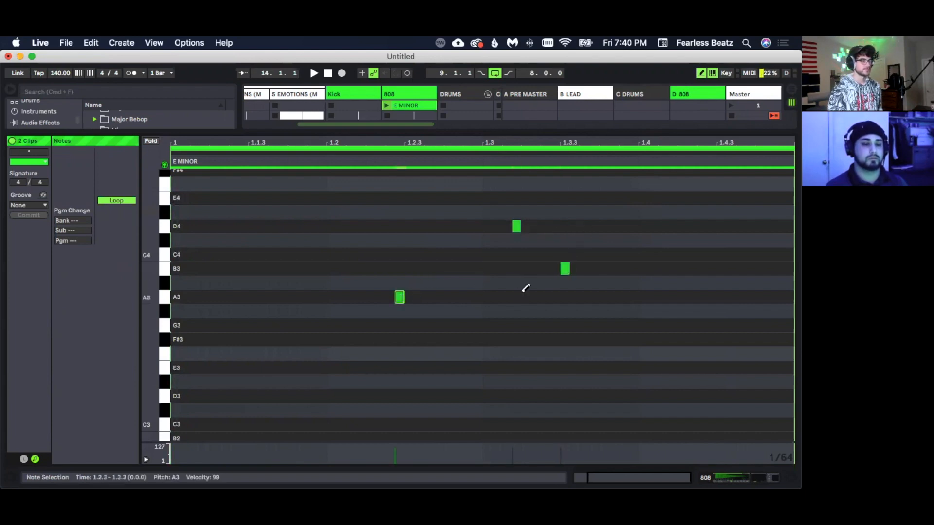
pyautogui.click(700, 75)
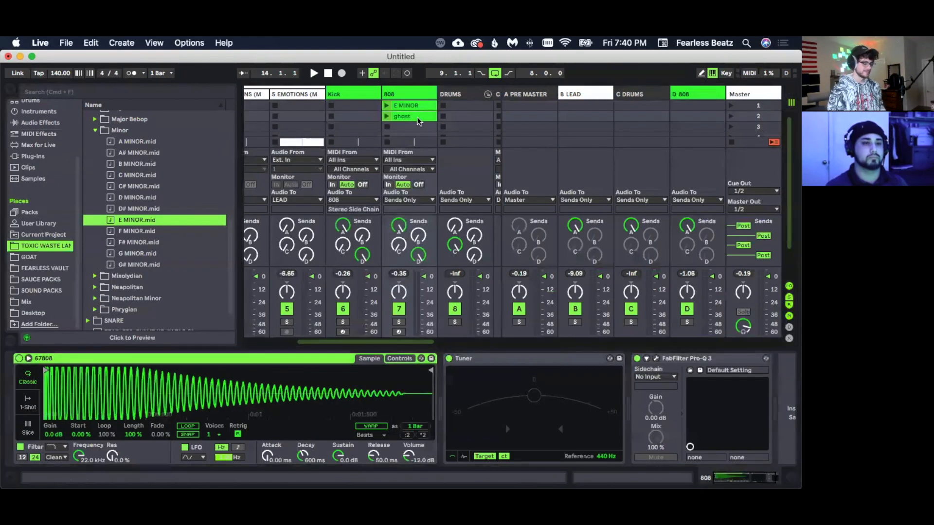
# - Delete the ghost clip from the 808 track and keep the E MINOR clip
pyautogui.press('Delete')
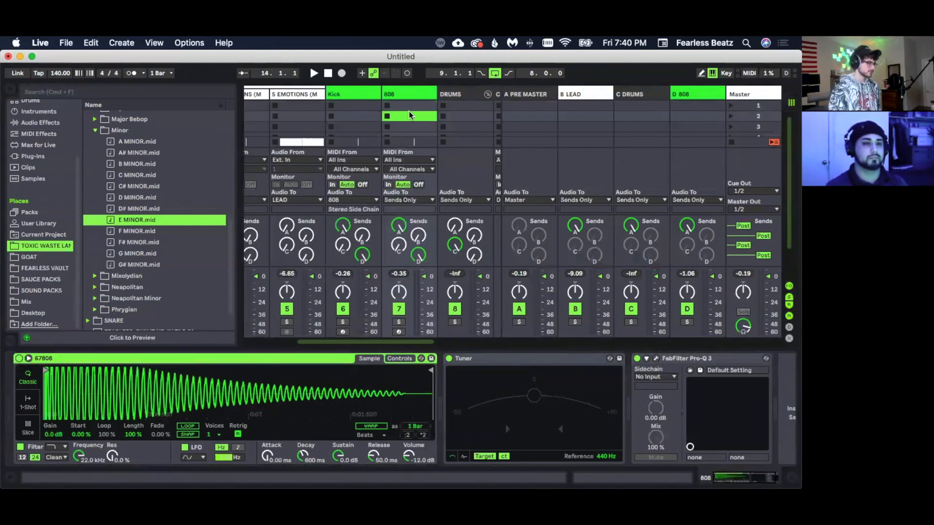
pyautogui.press('super+z')
pyautogui.click(342, 119)
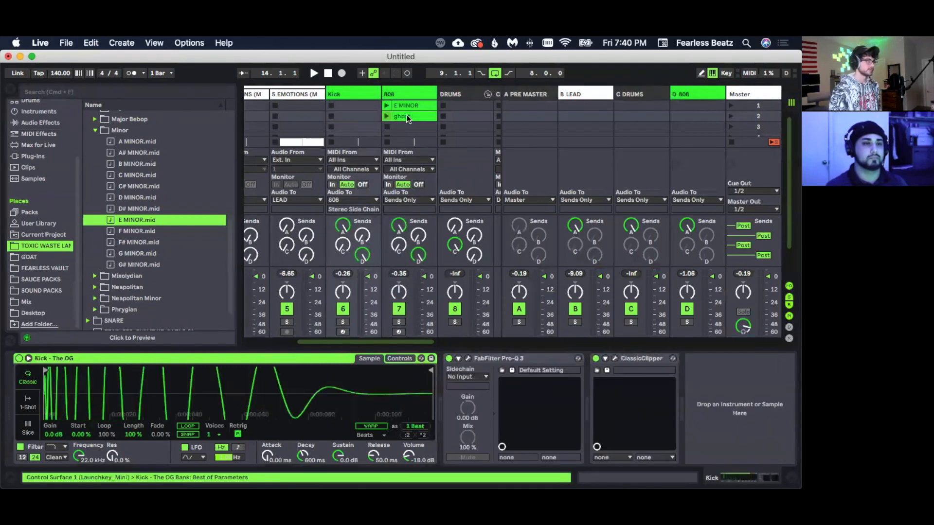
pyautogui.click(408, 117)
# - Delete the three drawn notes from the 808 track's E MINOR clip and set its loop length to 4 bars
pyautogui.doubleClick(407, 105)
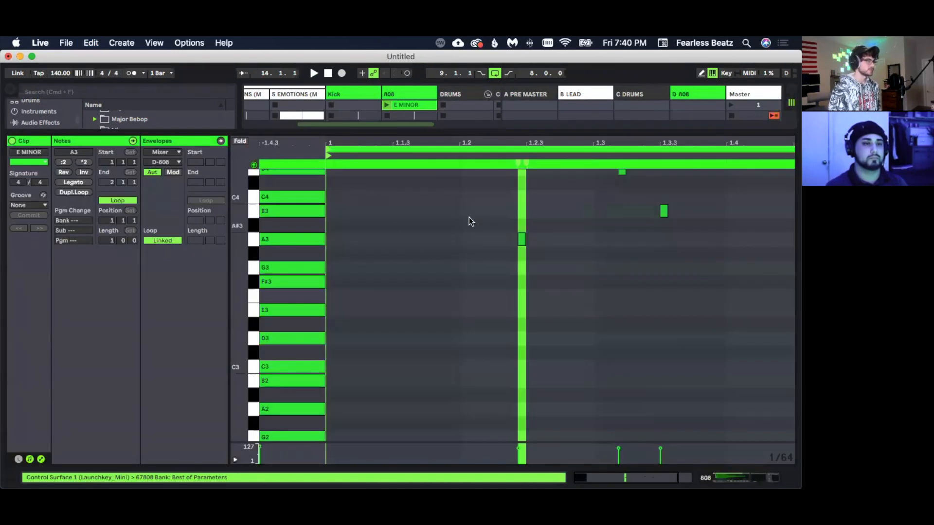
pyautogui.scroll(2, 462, 197)
pyautogui.moveTo(462, 197); pyautogui.dragTo(793, 412)
pyautogui.press('Delete')
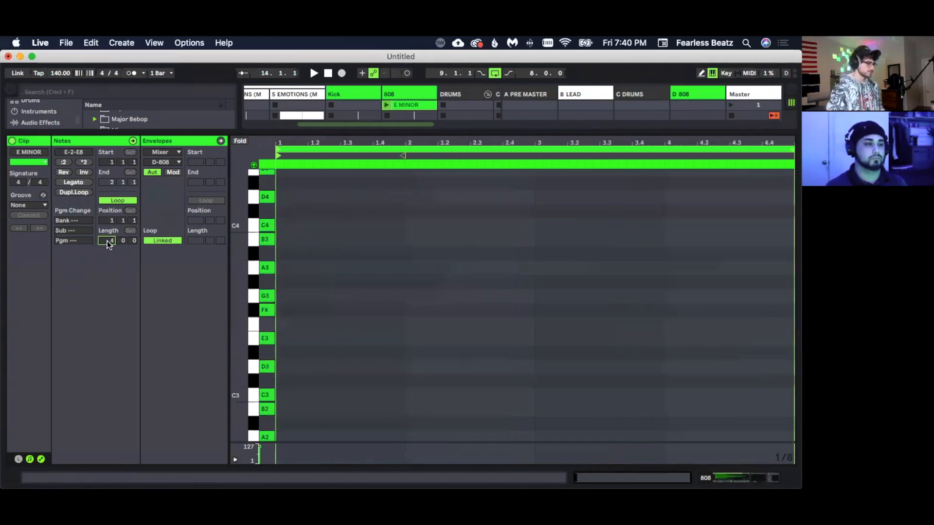
pyautogui.click(730, 480)
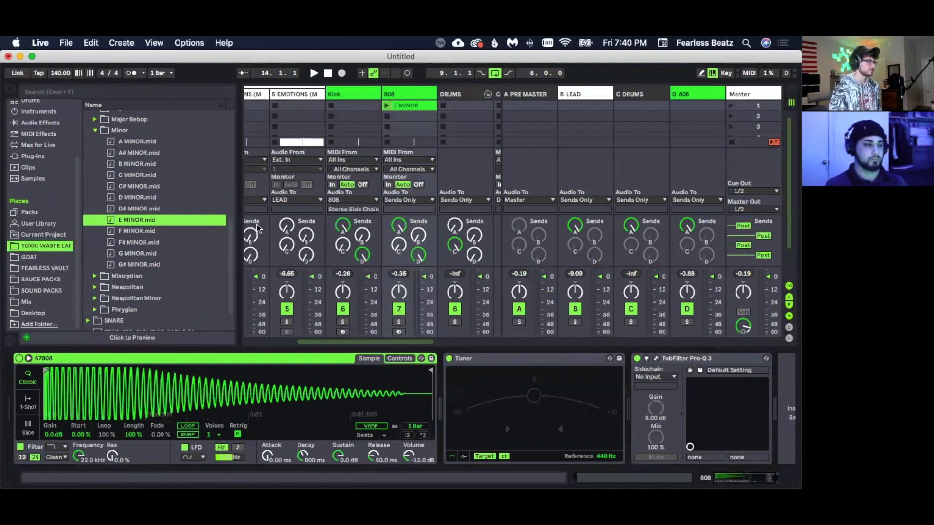
# - In the 808 track's E MINOR clip, draw a 1.5-beat E6 note at the start and duplicate it twice in a row
pyautogui.click(385, 105)
pyautogui.press('space')
pyautogui.doubleClick(399, 105)
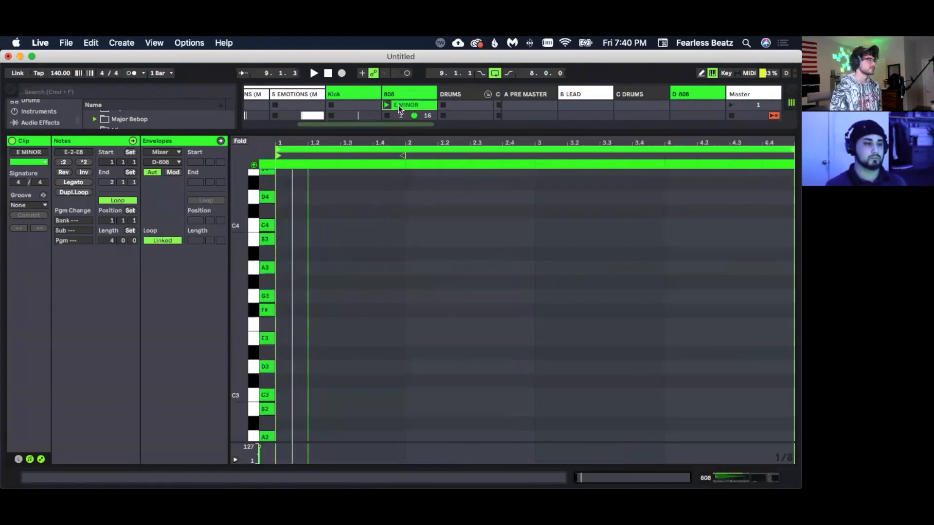
pyautogui.scroll(10, 287, 238)
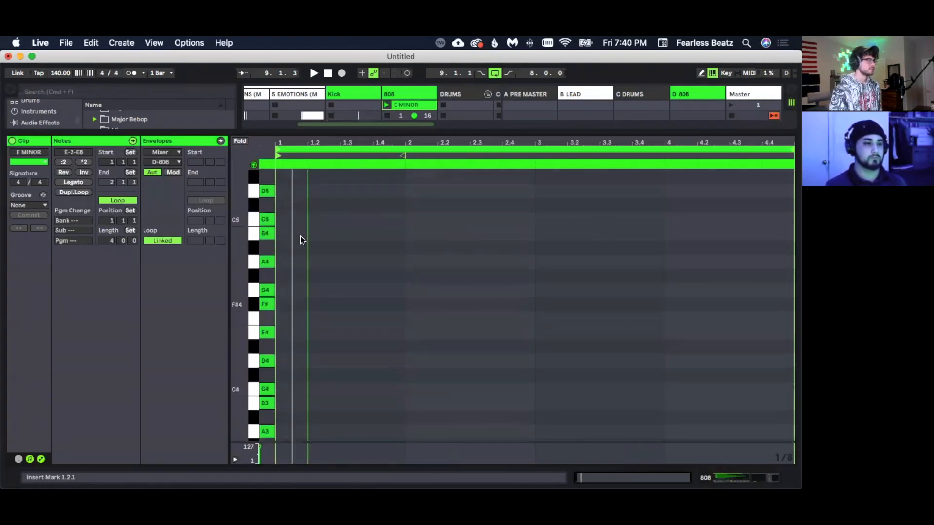
pyautogui.scroll(3, 299, 236)
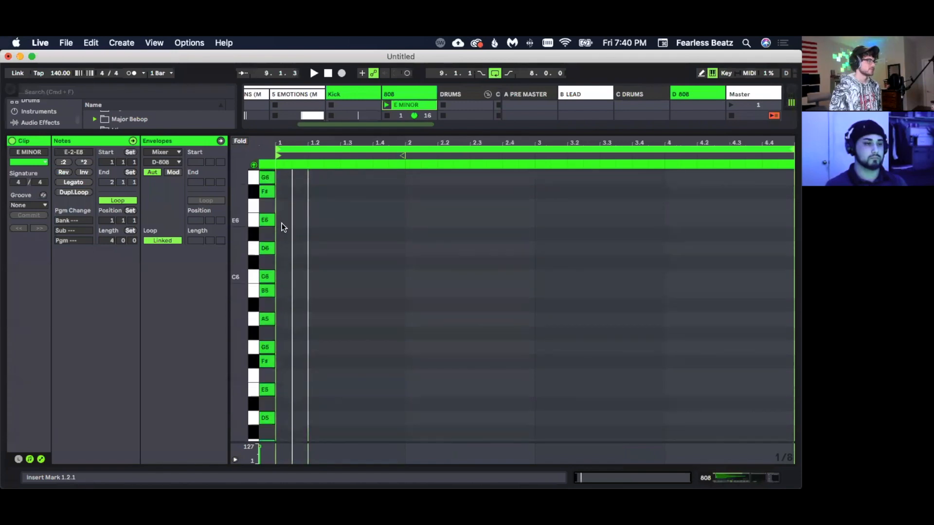
pyautogui.click(282, 220)
pyautogui.moveTo(282, 220)
pyautogui.mouseDown()
pyautogui.moveTo(355, 220)
pyautogui.moveTo(328, 218)
pyautogui.mouseUp()
pyautogui.press('space')
pyautogui.press('space')
pyautogui.press('super+d')
pyautogui.press('super+d')
pyautogui.press('space')
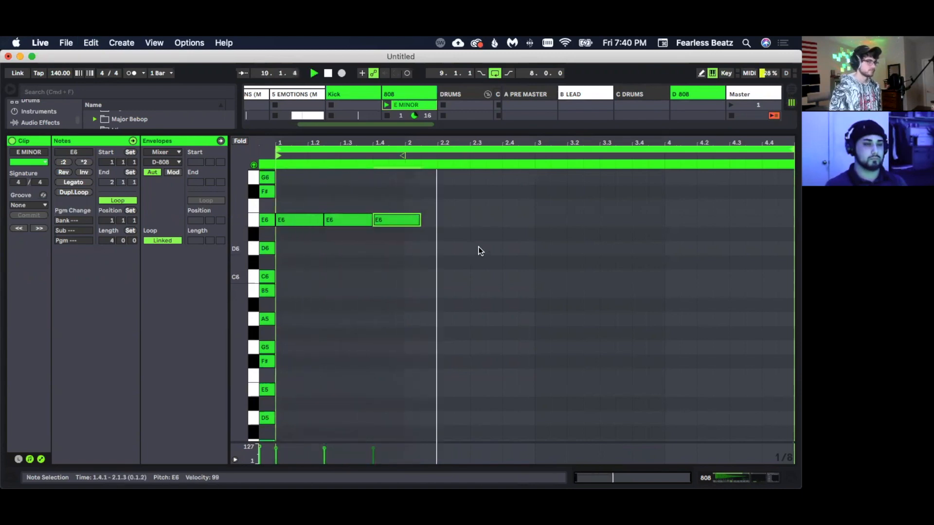
# - Add another 1.5-beat E6 note starting at 2.2.1 and duplicate it once directly behind
pyautogui.doubleClick(445, 220)
pyautogui.moveTo(453, 220); pyautogui.dragTo(485, 220)
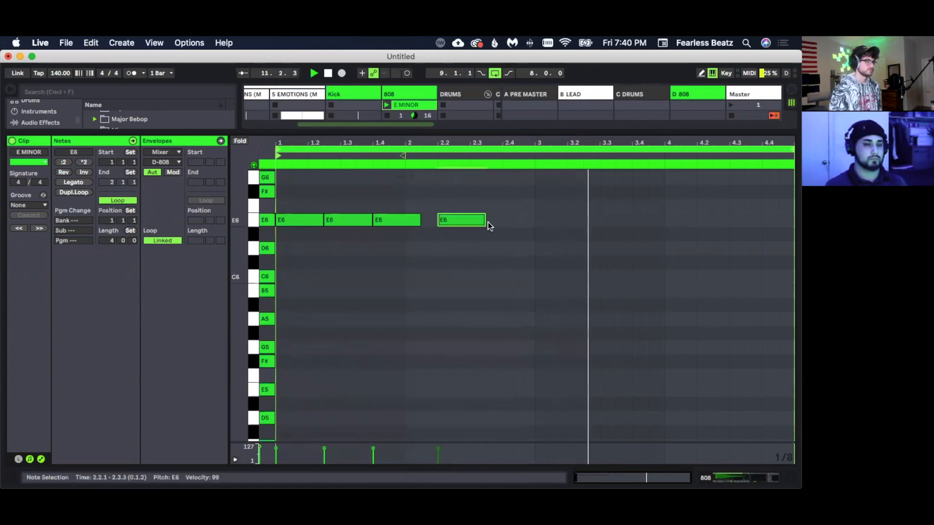
pyautogui.press('super+d')
pyautogui.press('space')
# - Duplicate the whole two-bar E6 pattern into bars 3 and 4 of the clip
pyautogui.moveTo(543, 226); pyautogui.dragTo(275, 208)
pyautogui.press('super+d')
pyautogui.press('space')
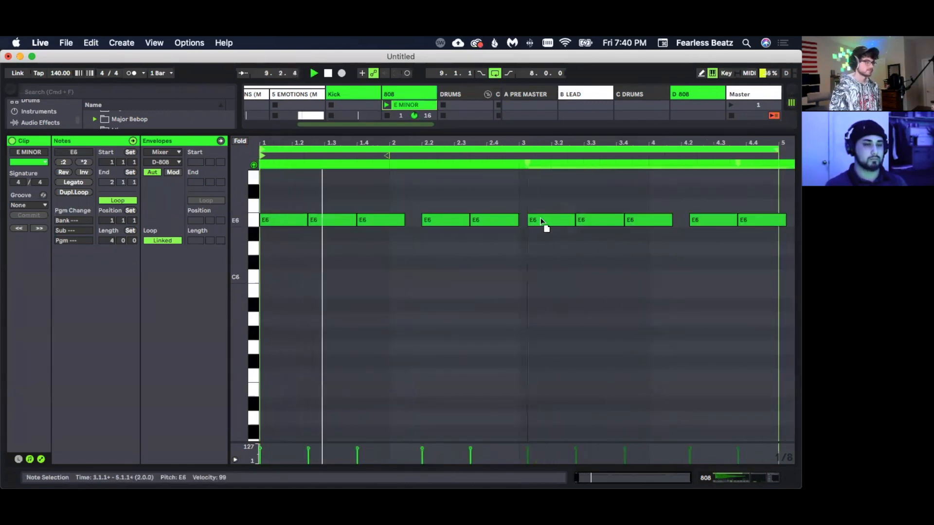
pyautogui.click(559, 281)
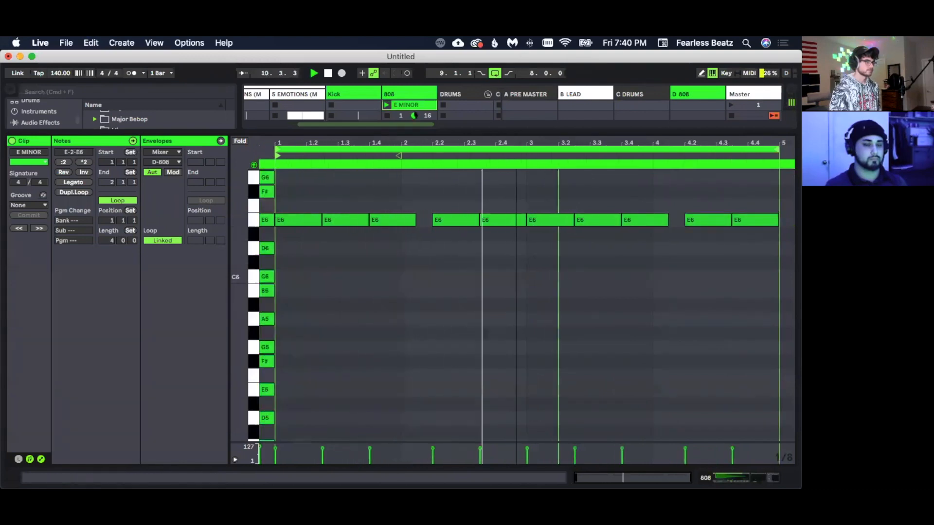
pyautogui.scroll(1, 515, 243)
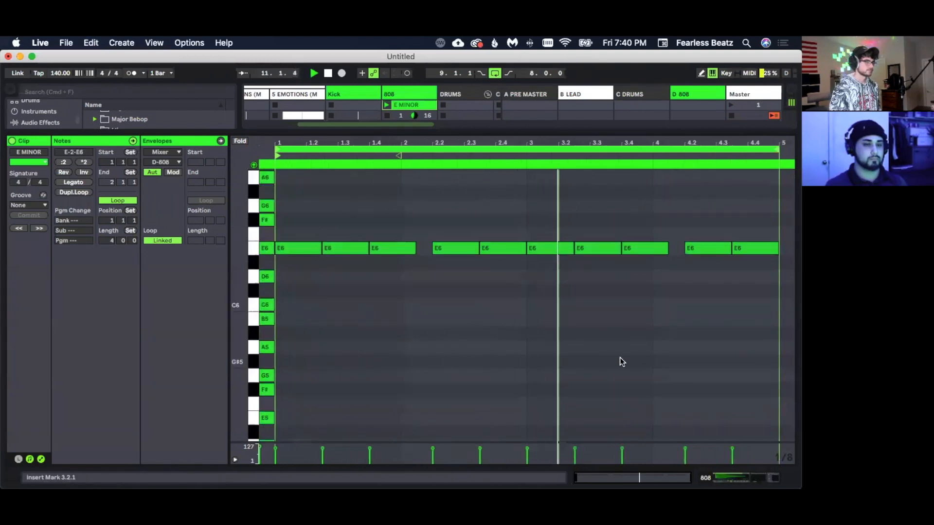
# - Add a Tuner to the 5 EMOTIONS melody track and play the arrangement through it
pyautogui.click(721, 479)
pyautogui.press('space')
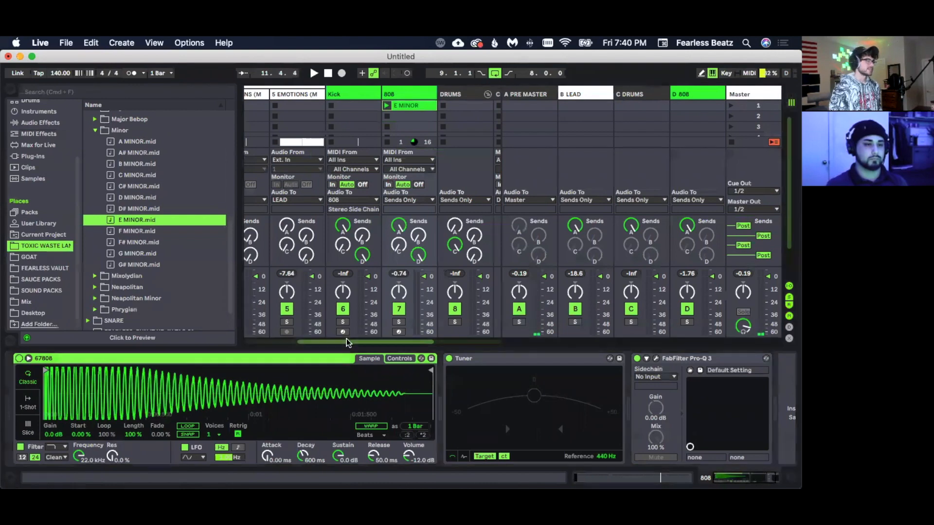
pyautogui.hscroll(-2, 322, 133)
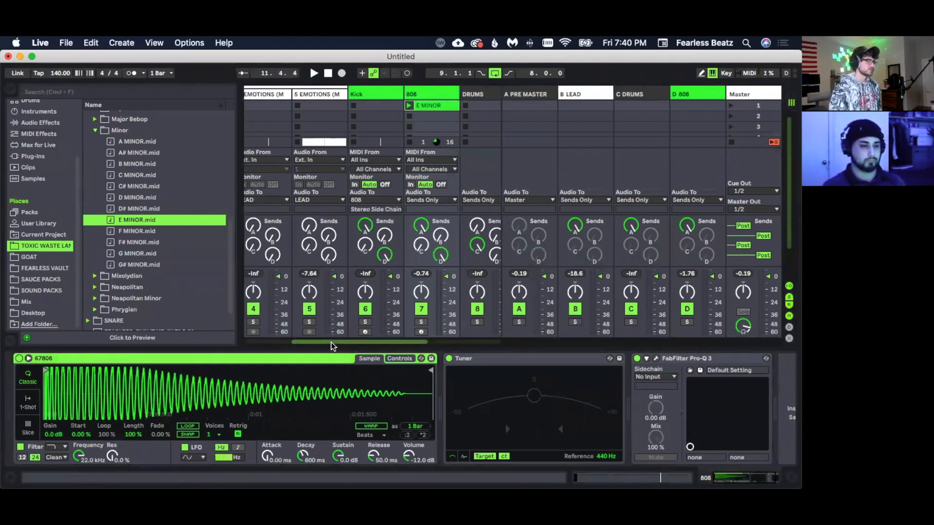
pyautogui.moveTo(333, 343); pyautogui.dragTo(317, 341)
pyautogui.click(380, 92)
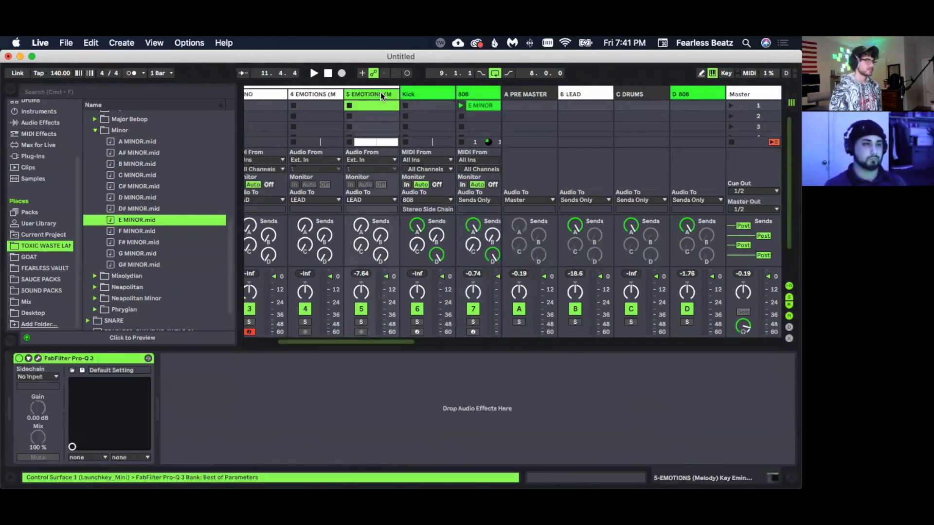
pyautogui.scroll(5, 122, 185)
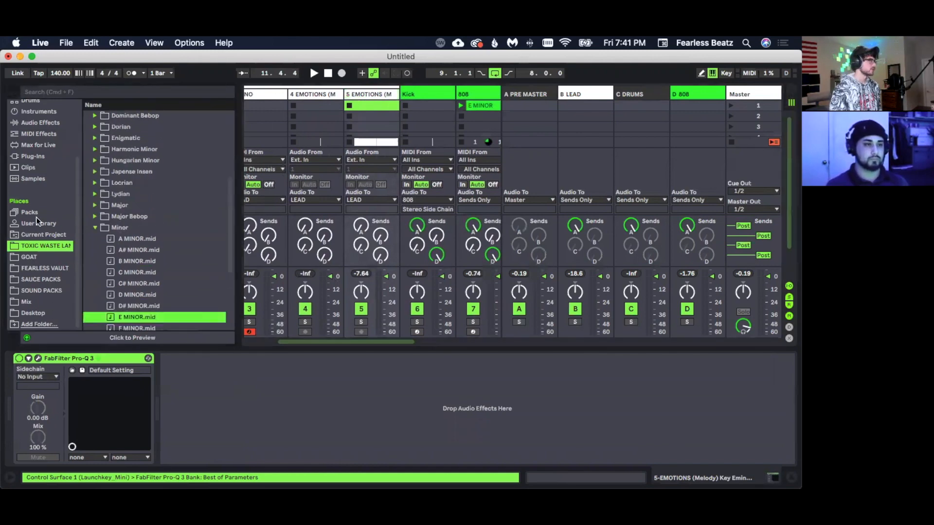
pyautogui.click(40, 121)
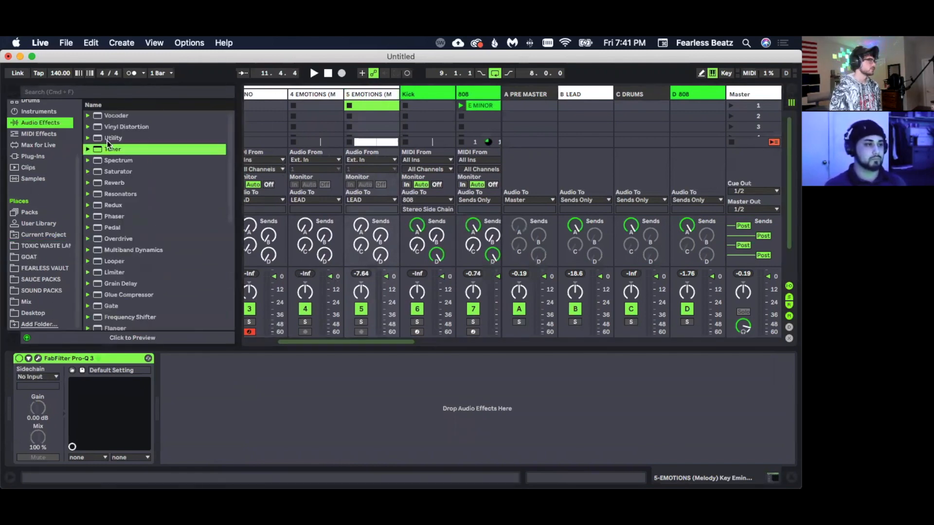
pyautogui.doubleClick(108, 150)
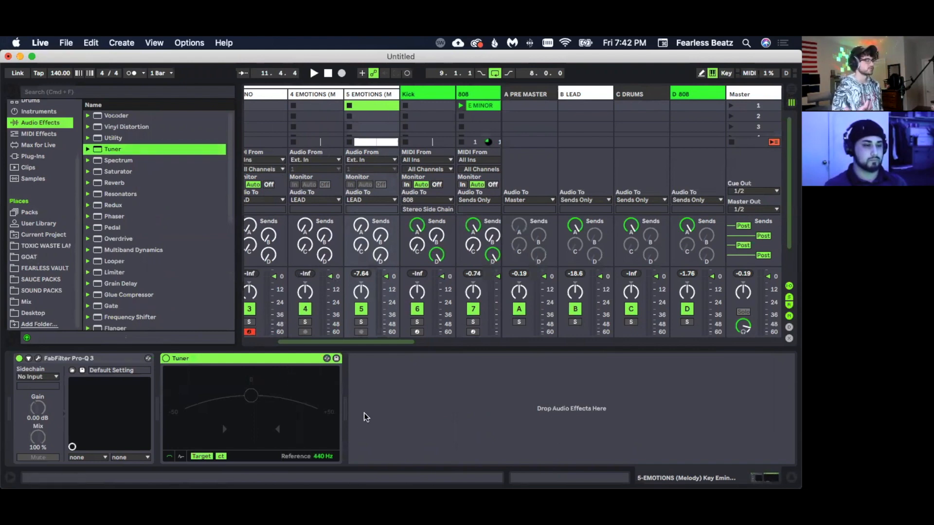
pyautogui.press('space')
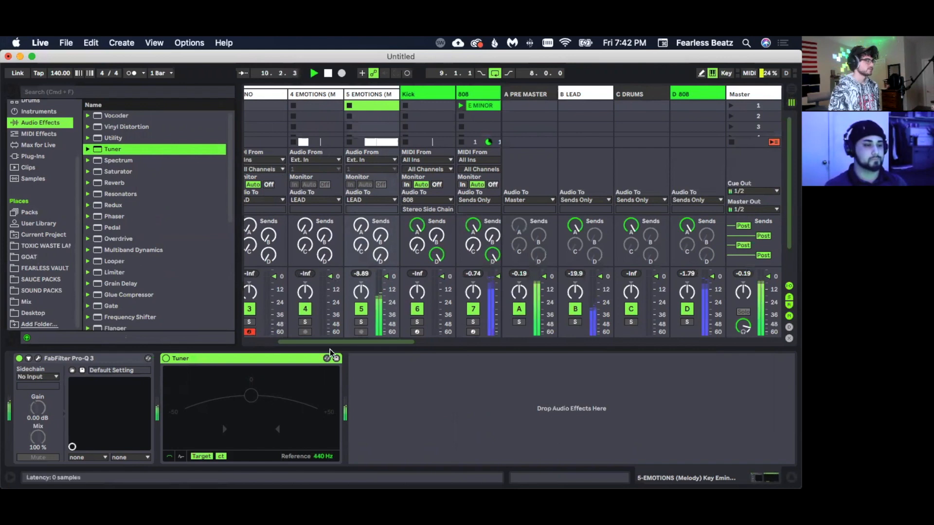
pyautogui.press('space')
# - Audition the melody with the 808 track muted, then delete the Tuner from the 5 EMOTIONS track
pyautogui.moveTo(396, 343); pyautogui.dragTo(359, 342)
pyautogui.click(405, 307)
pyautogui.click(425, 108)
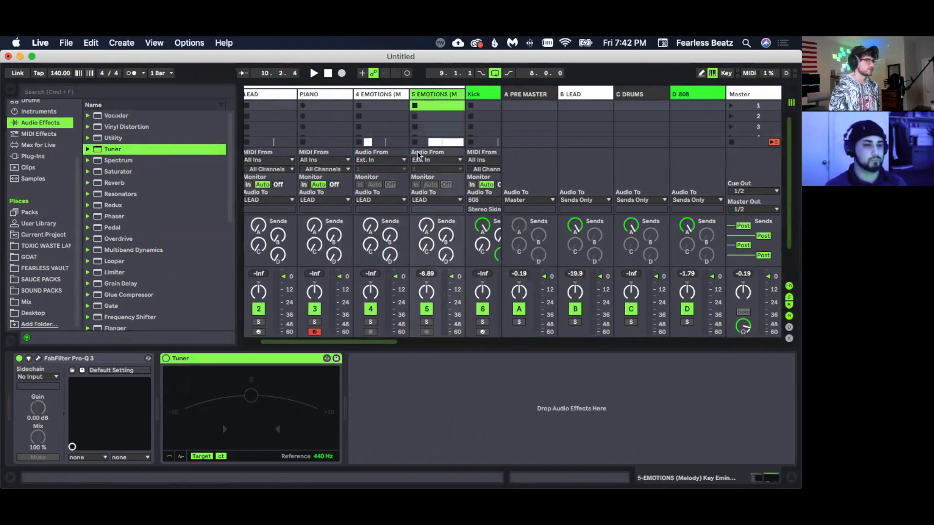
pyautogui.press('space')
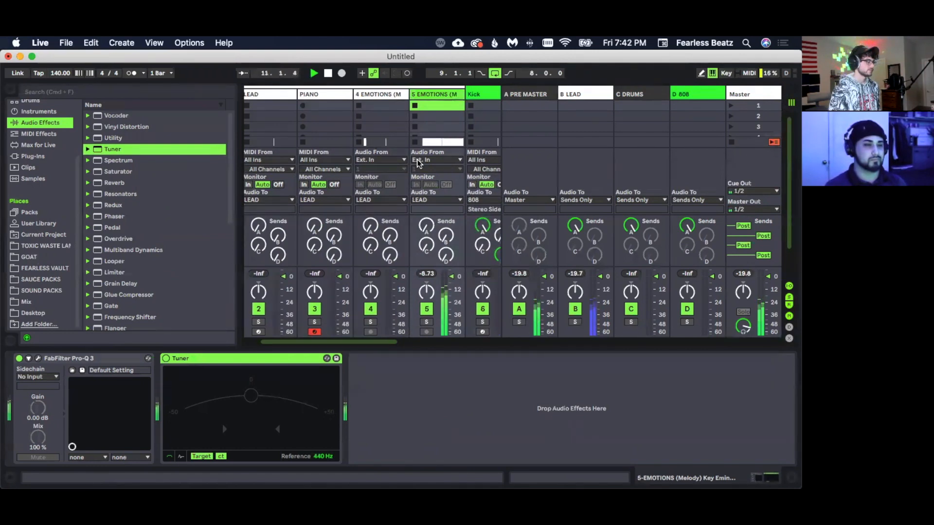
pyautogui.press('space')
pyautogui.press('space')
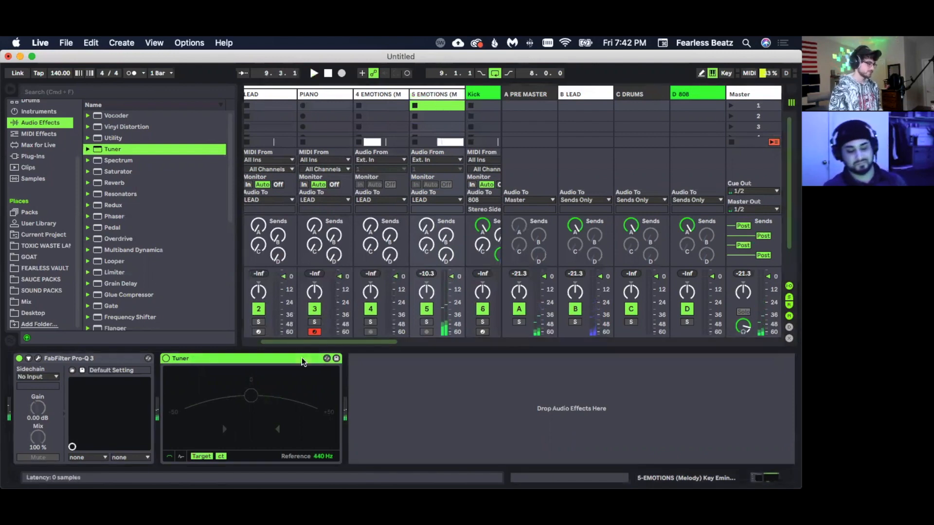
pyautogui.press('Delete')
# - Transpose all notes in the E MINOR clip down three octaves to E3 and unmute the 808 track
pyautogui.moveTo(339, 343); pyautogui.dragTo(372, 342)
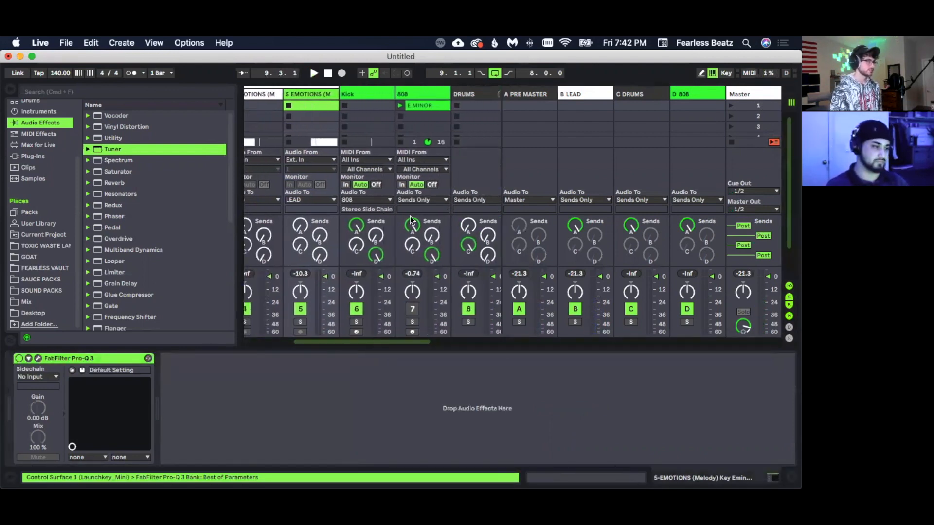
pyautogui.doubleClick(429, 109)
pyautogui.moveTo(297, 255); pyautogui.dragTo(793, 476)
pyautogui.hotkey('shift', 'Down')
pyautogui.hotkey('shift', 'Down')
pyautogui.hotkey('shift', 'Down')
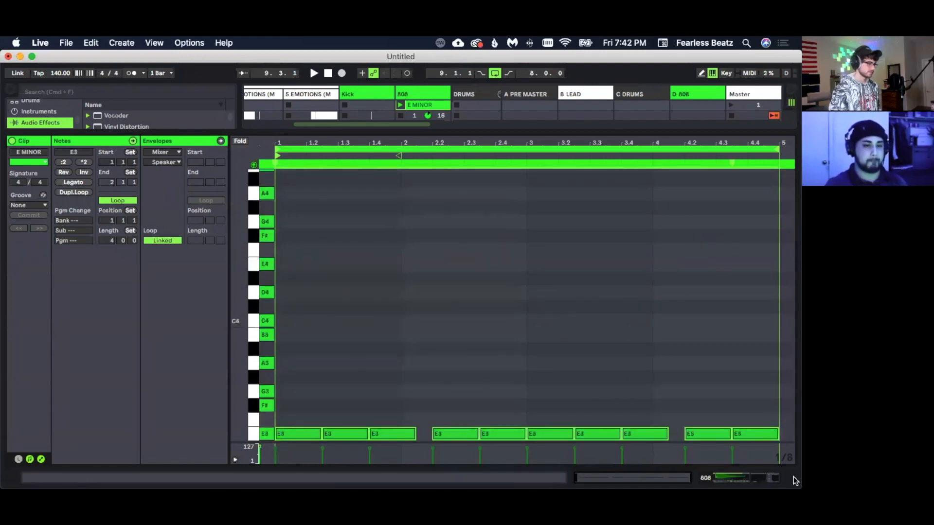
pyautogui.click(792, 481)
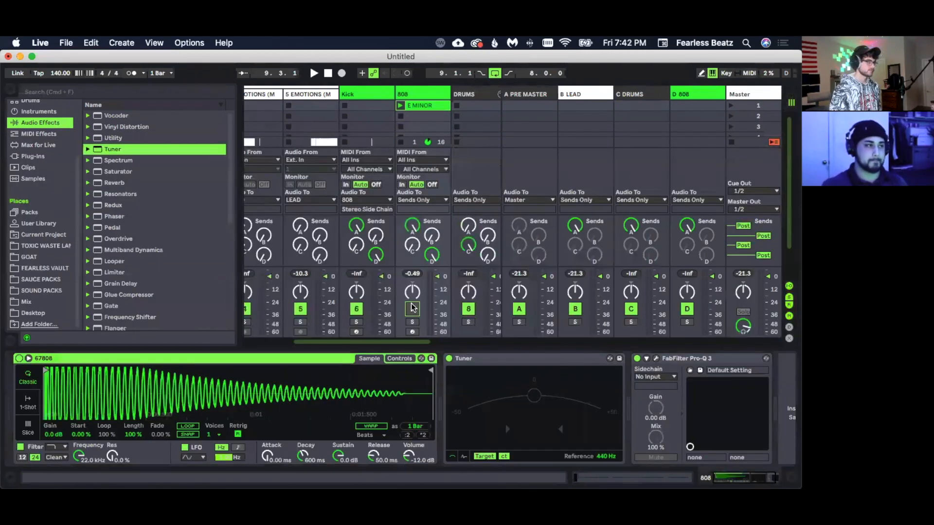
pyautogui.doubleClick(421, 105)
pyautogui.scroll(-5, 501, 329)
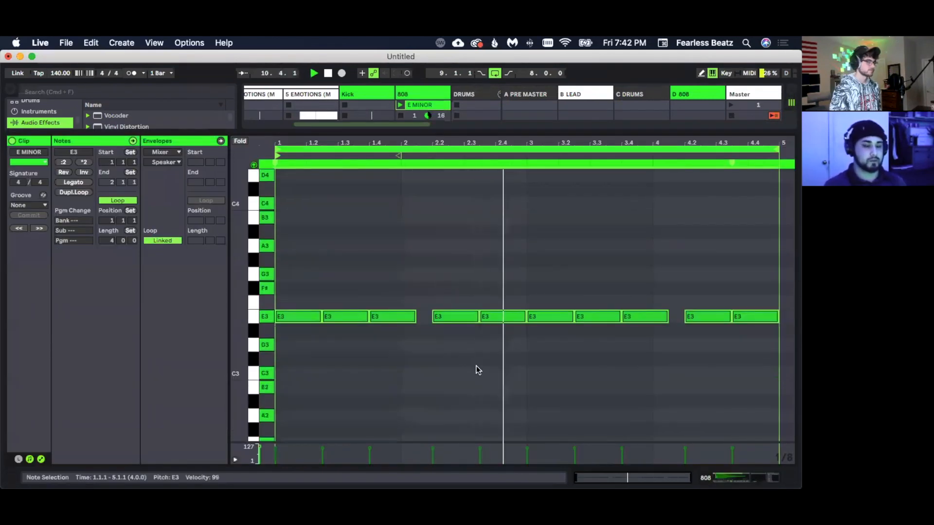
# - Move the five notes in bars 3 and 4 of the 808 clip up three semitones to G3
pyautogui.click(389, 345)
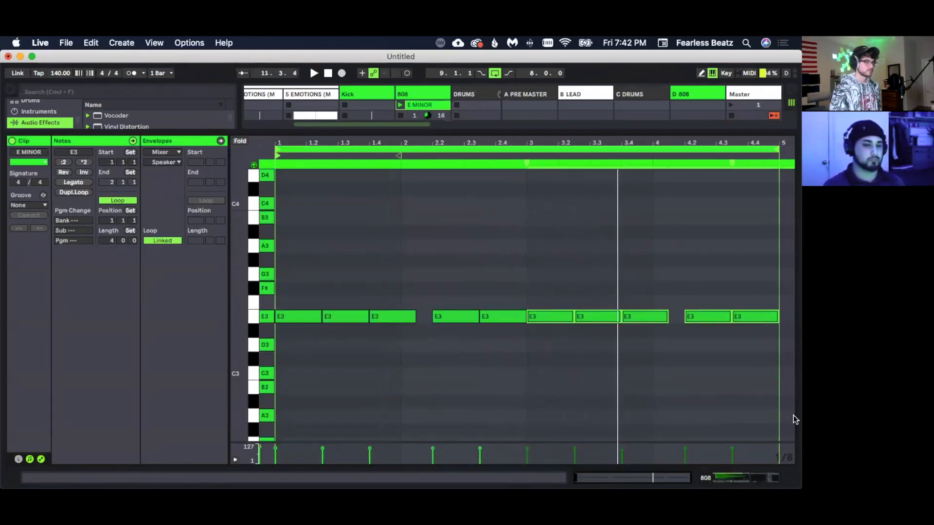
pyautogui.press('Up')
pyautogui.press('Up')
pyautogui.press('Up')
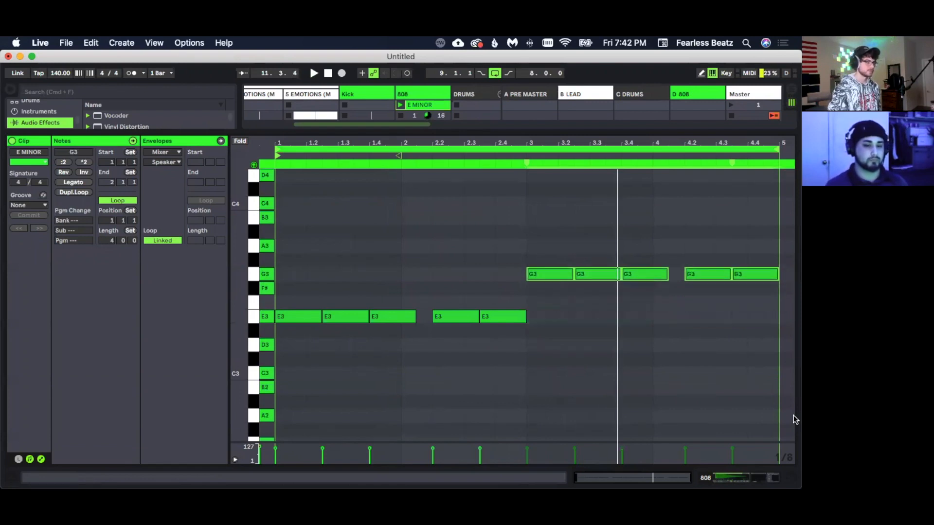
pyautogui.click(529, 374)
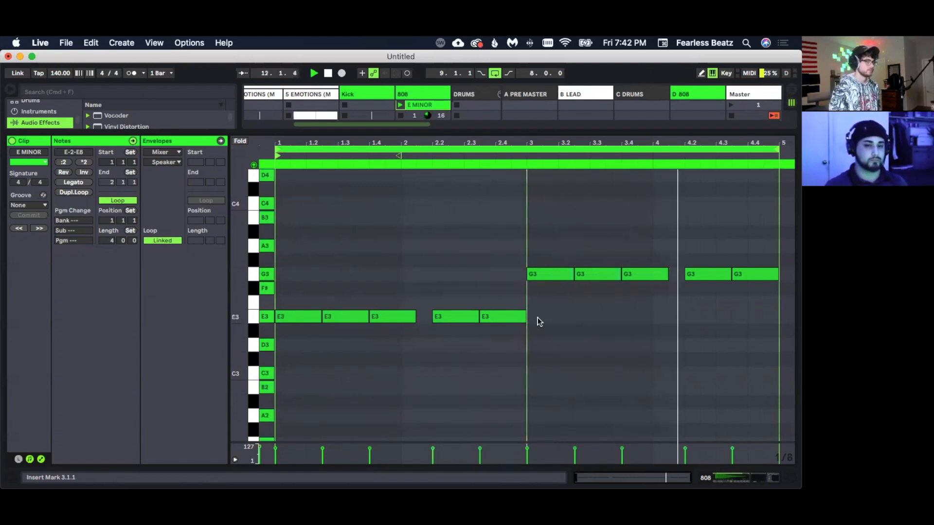
# - Audition D3 and move the last two notes in bar 4 down five semitones to D3
pyautogui.click(251, 345)
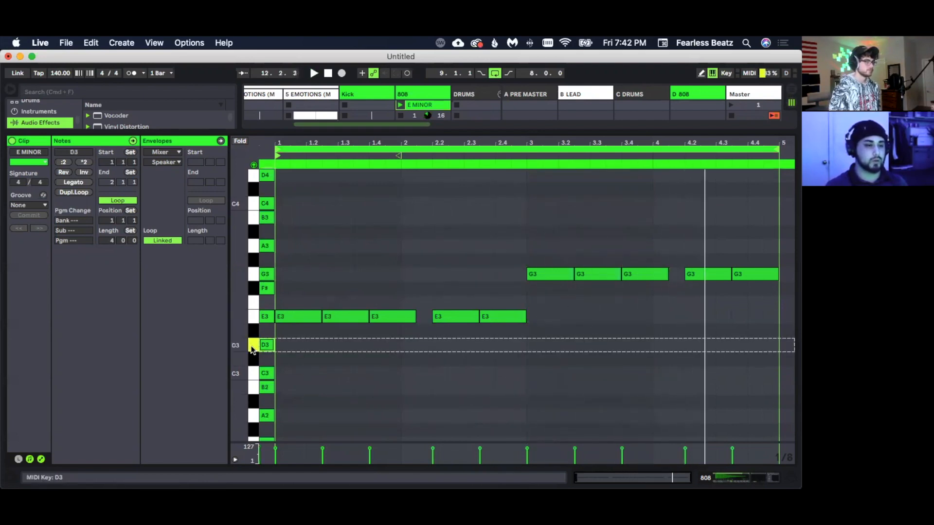
pyautogui.moveTo(682, 244); pyautogui.dragTo(791, 299)
pyautogui.press('Down')
pyautogui.press('Down')
pyautogui.press('Down')
pyautogui.press('Down')
pyautogui.press('Down')
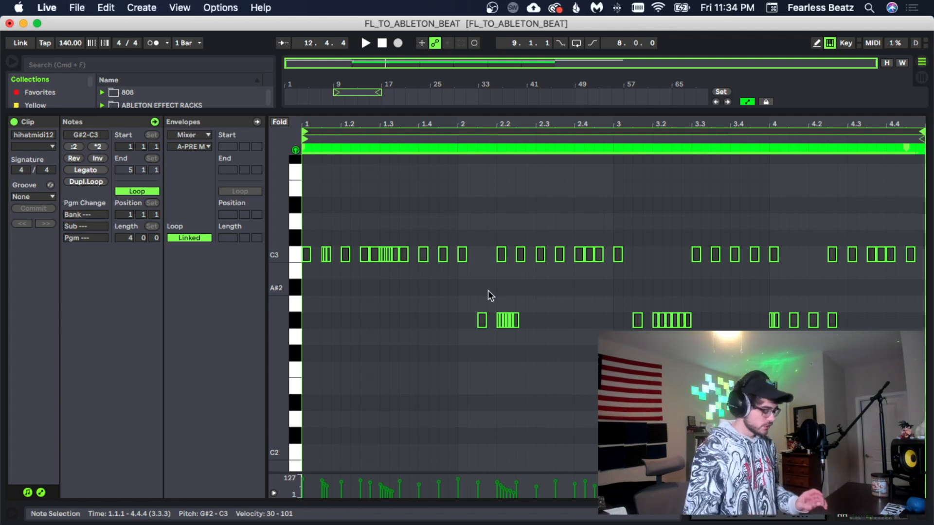
# - In the FL_TO_ABLETON_BEAT project, select all notes in the hihatmidi12 clip and set their velocities to 75
pyautogui.click(478, 299)
pyautogui.press('super+a')
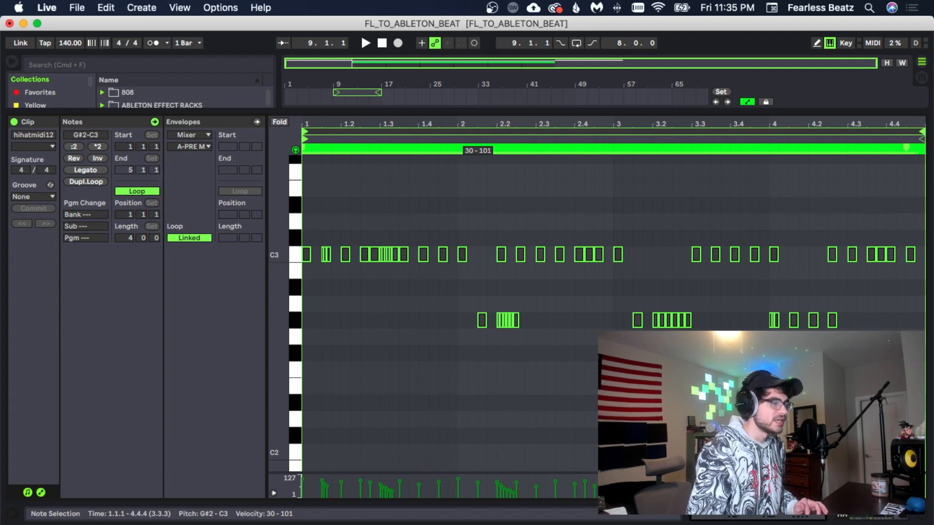
pyautogui.moveTo(458, 480)
pyautogui.mouseDown()
pyautogui.moveTo(457, 469)
pyautogui.moveTo(458, 494)
pyautogui.moveTo(458, 485)
pyautogui.mouseUp()
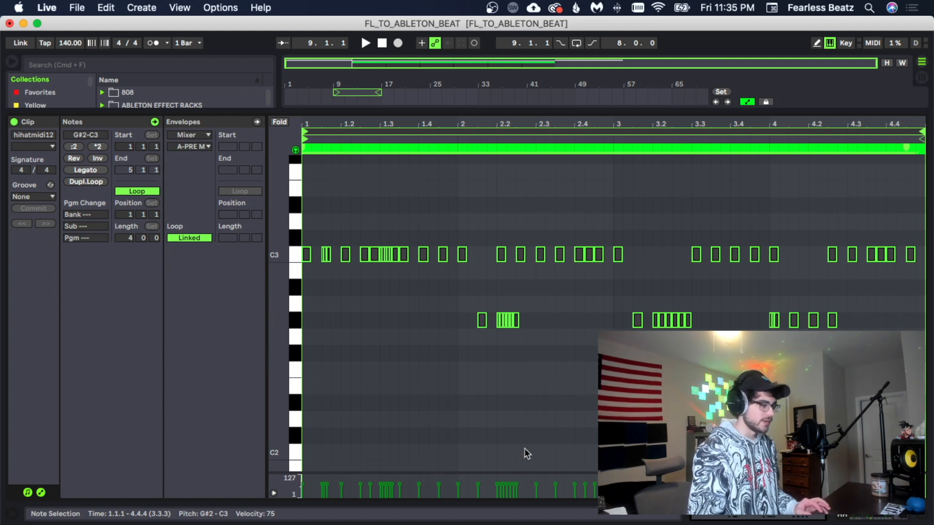
pyautogui.moveTo(505, 484); pyautogui.dragTo(504, 484)
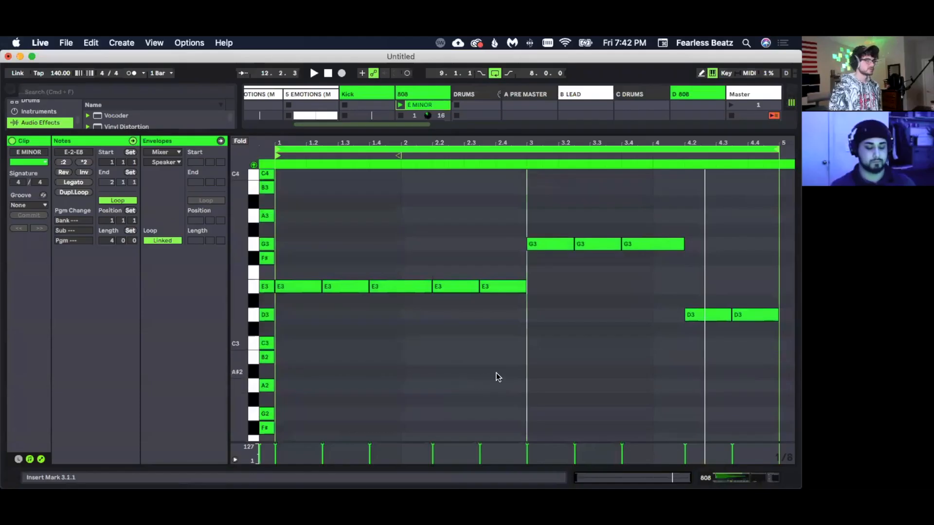
# - In the Untitled project, play the 808 pattern with the melody and lower the 808 track's volume
pyautogui.press('space')
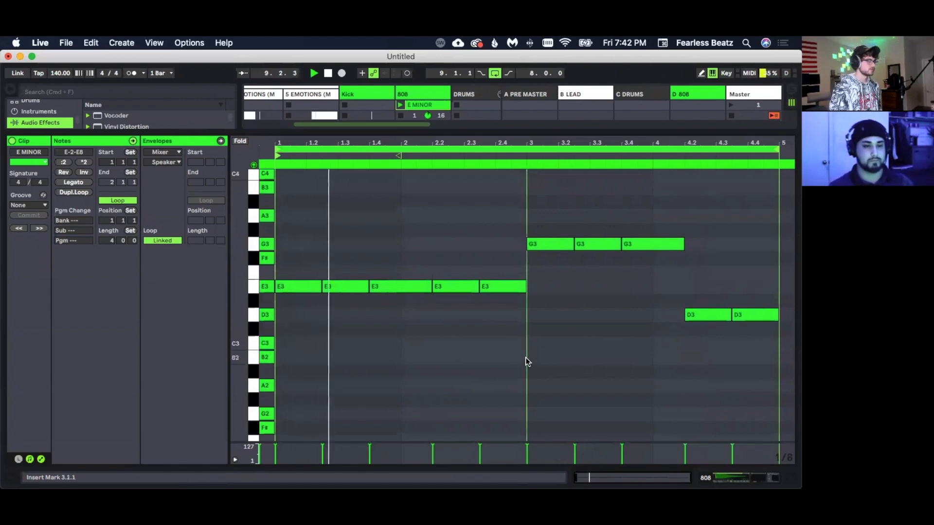
pyautogui.click(728, 479)
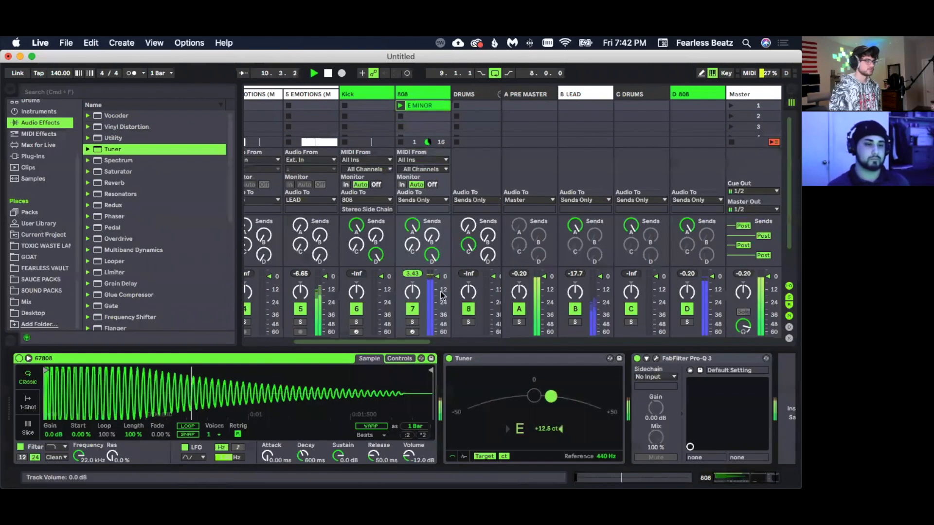
pyautogui.moveTo(442, 295); pyautogui.dragTo(443, 303)
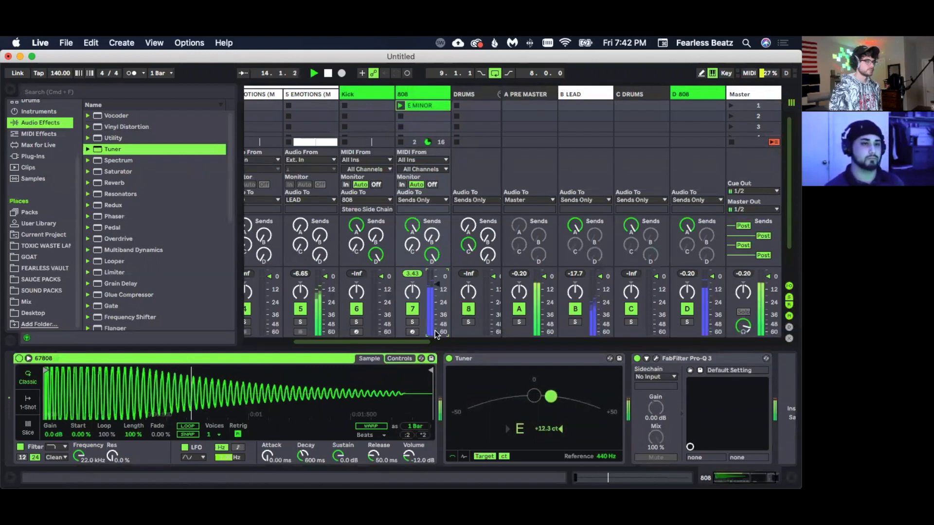
pyautogui.moveTo(435, 334); pyautogui.dragTo(435, 332)
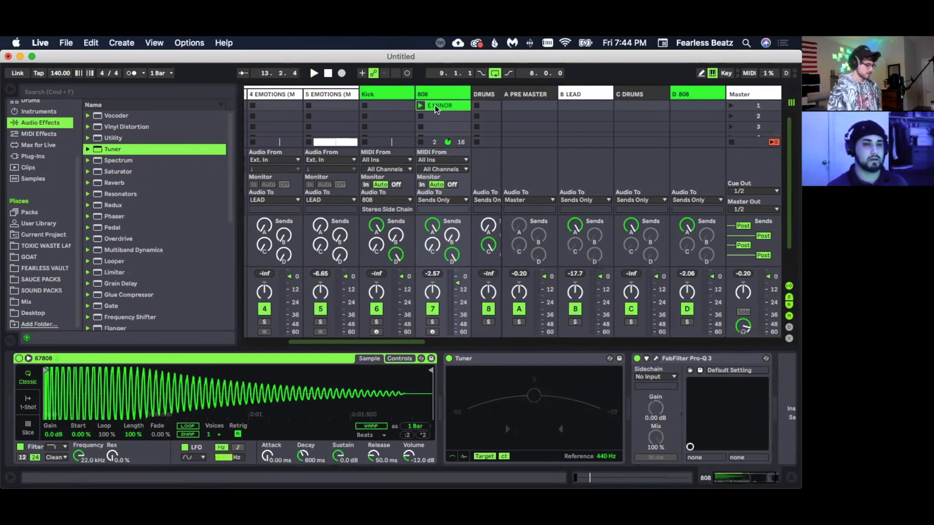
# - Copy the E MINOR clip from the 808 track into the first slot of the Kick track
pyautogui.moveTo(435, 105); pyautogui.dragTo(373, 104)
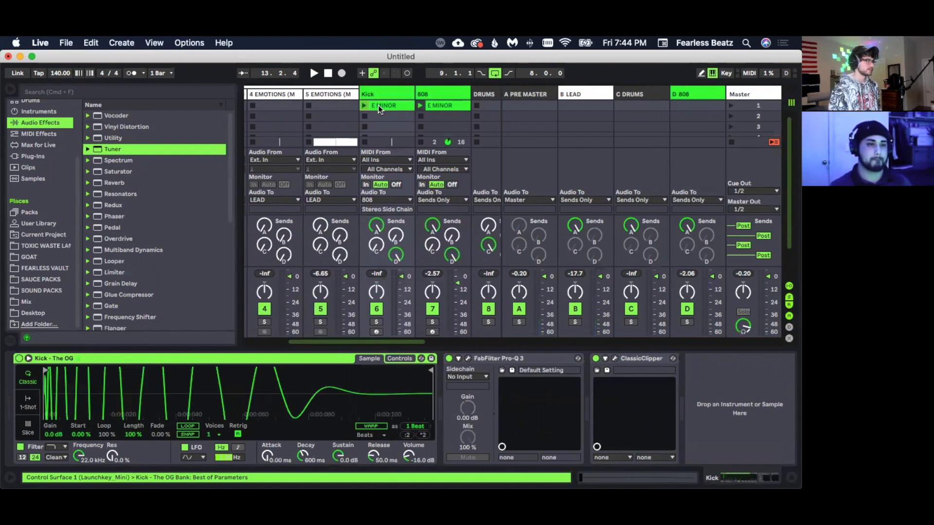
# - Transpose all notes in the Kick track's E MINOR clip down one octave and audition D2, E2 and G2
pyautogui.press('space')
pyautogui.doubleClick(378, 106)
pyautogui.press('space')
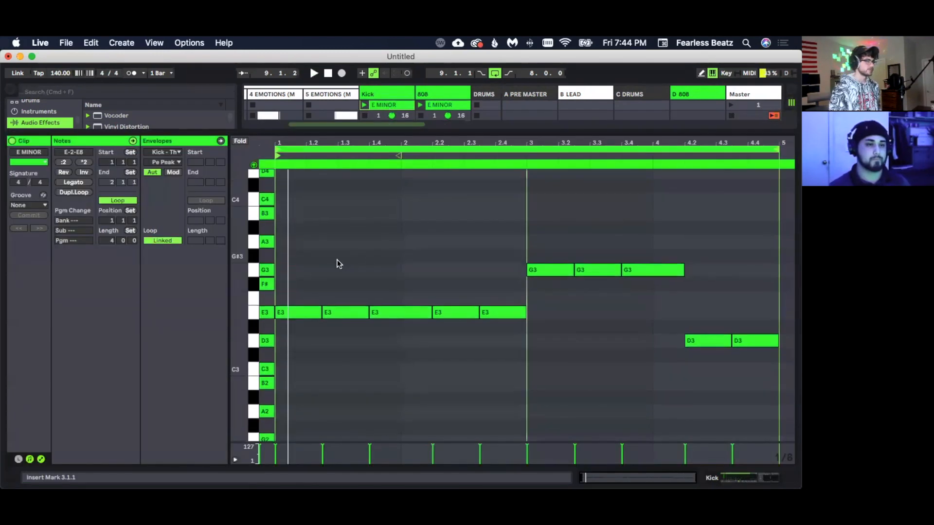
pyautogui.click(261, 313)
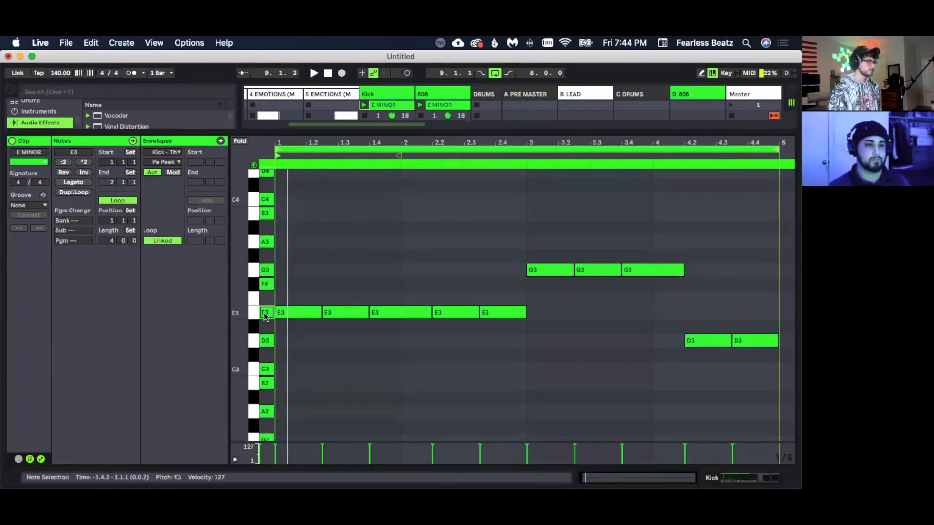
pyautogui.click(255, 271)
pyautogui.scroll(-3, 255, 274)
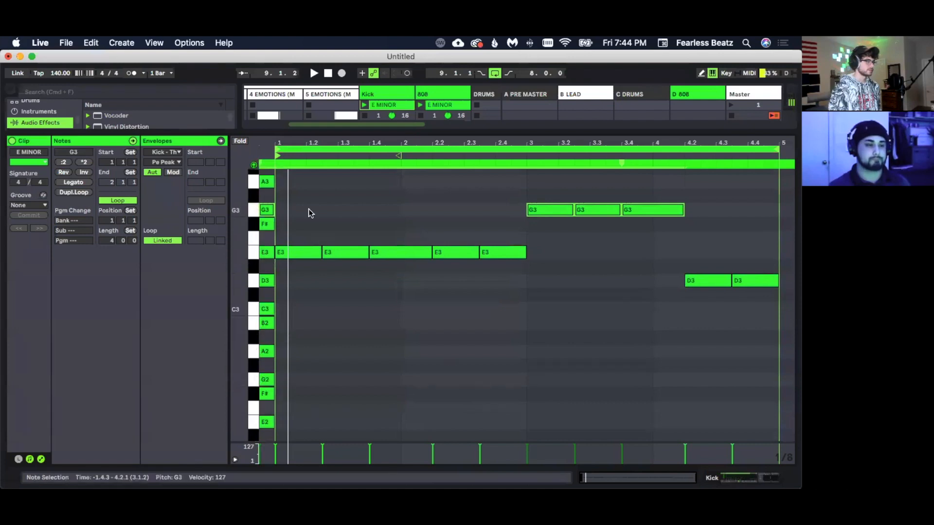
pyautogui.scroll(2, 310, 213)
pyautogui.moveTo(299, 203); pyautogui.dragTo(795, 414)
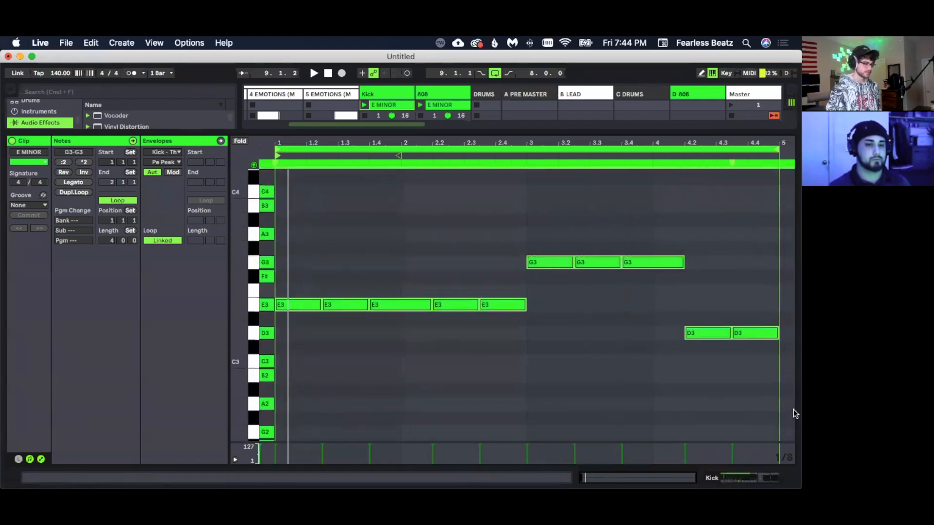
pyautogui.hotkey('shift', 'Down')
pyautogui.scroll(-2, 305, 390)
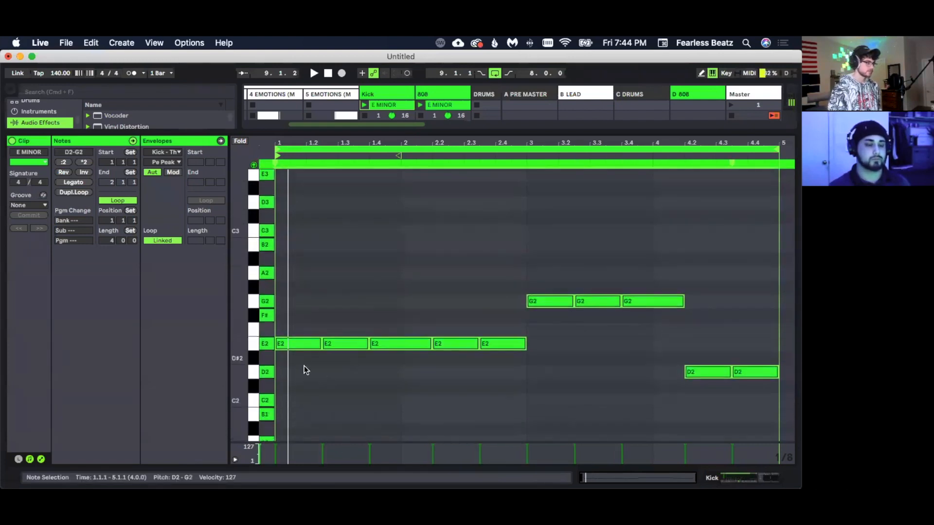
pyautogui.click(249, 372)
pyautogui.click(250, 343)
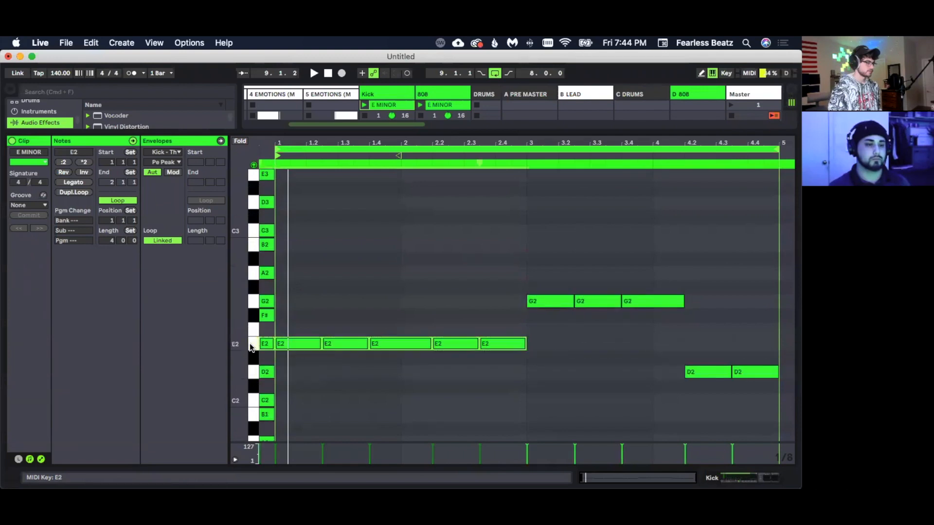
pyautogui.click(250, 301)
# - Play the arrangement, lower the Kick track's volume slightly and raise the LEAD group's volume slightly
pyautogui.press('space')
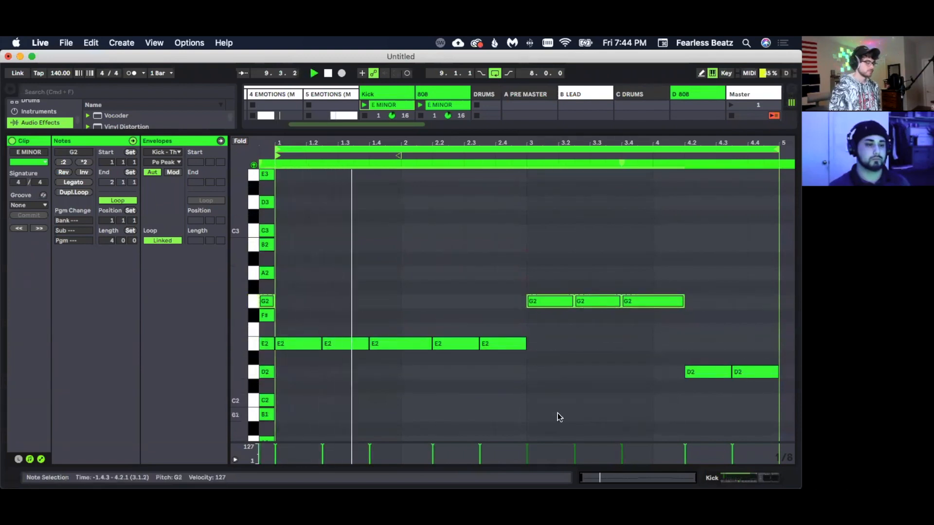
pyautogui.click(735, 478)
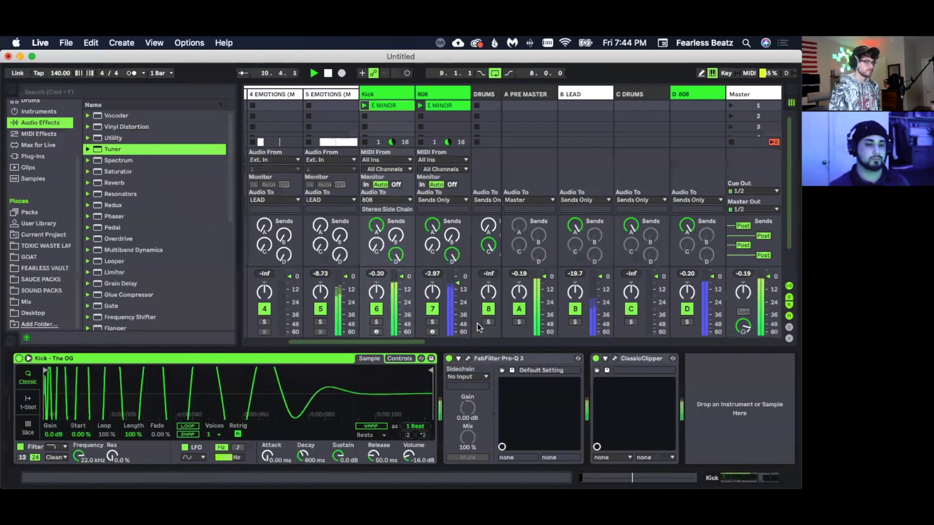
pyautogui.moveTo(392, 280); pyautogui.dragTo(400, 283)
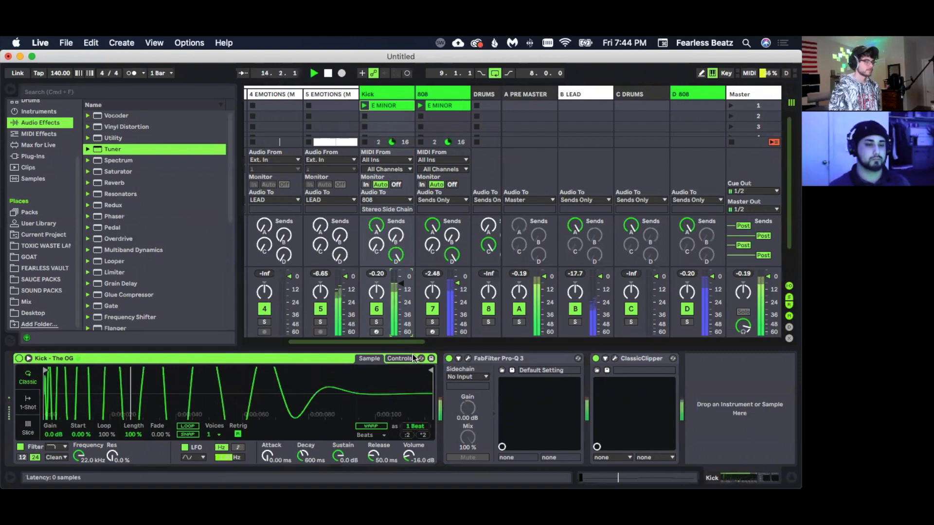
pyautogui.moveTo(376, 342); pyautogui.dragTo(180, 326)
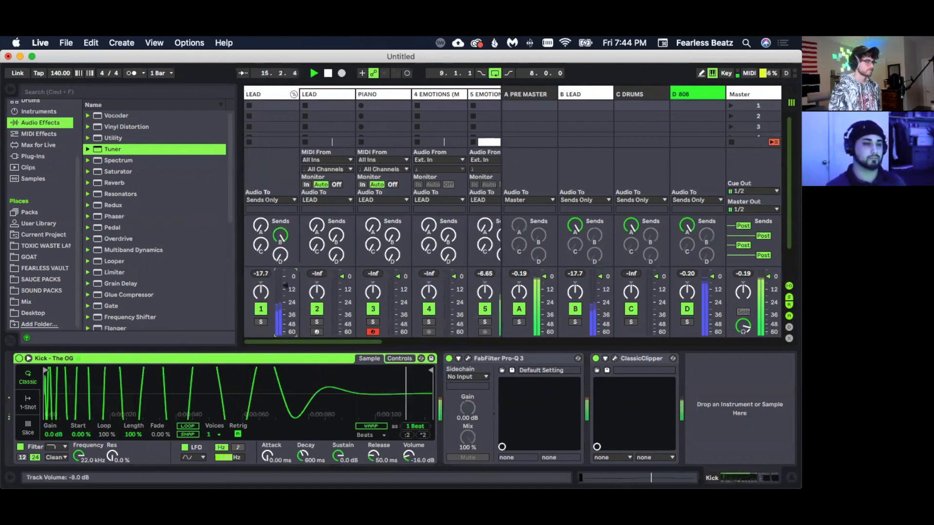
pyautogui.moveTo(294, 303); pyautogui.dragTo(294, 298)
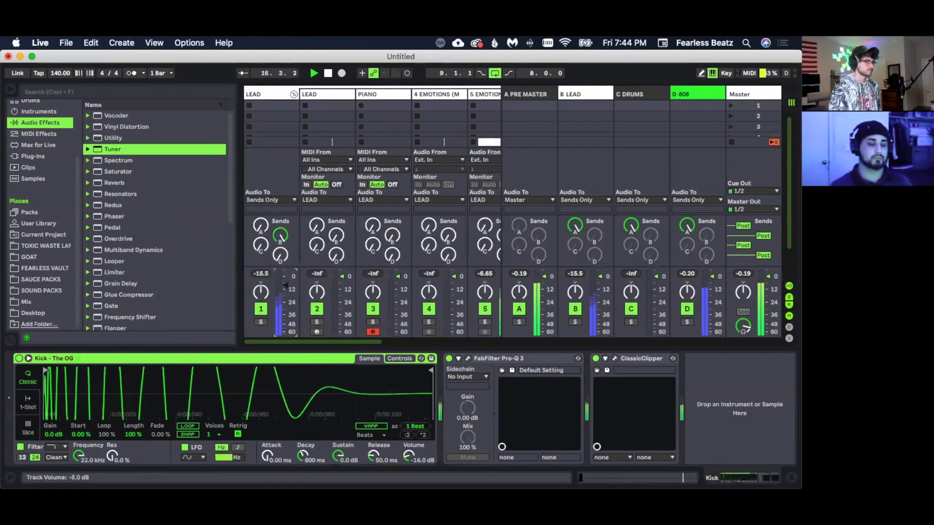
# - In the 808 clip, shorten the E3 note starting at 1.4 to 2.1.3 and add two full-velocity sixteenth E3 notes up to 2.2
pyautogui.moveTo(305, 341); pyautogui.dragTo(362, 344)
pyautogui.doubleClick(398, 102)
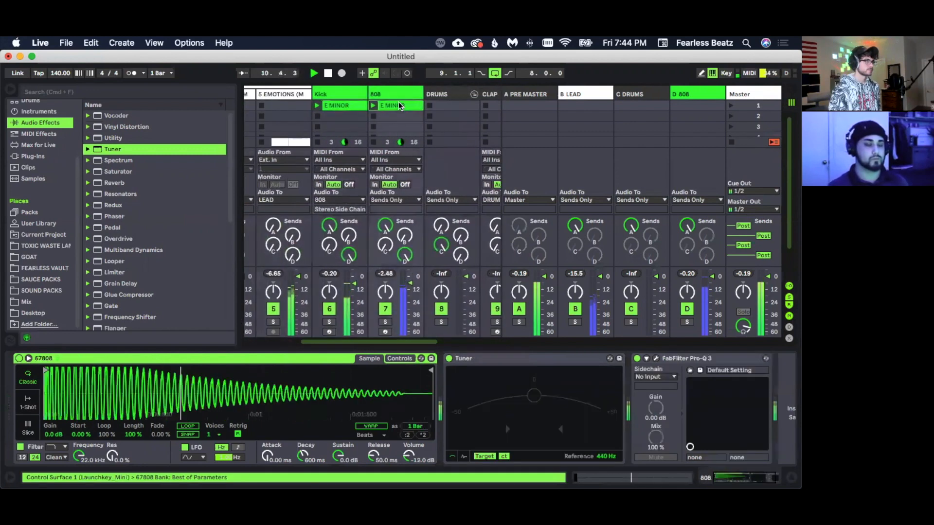
pyautogui.moveTo(433, 146); pyautogui.dragTo(433, 296)
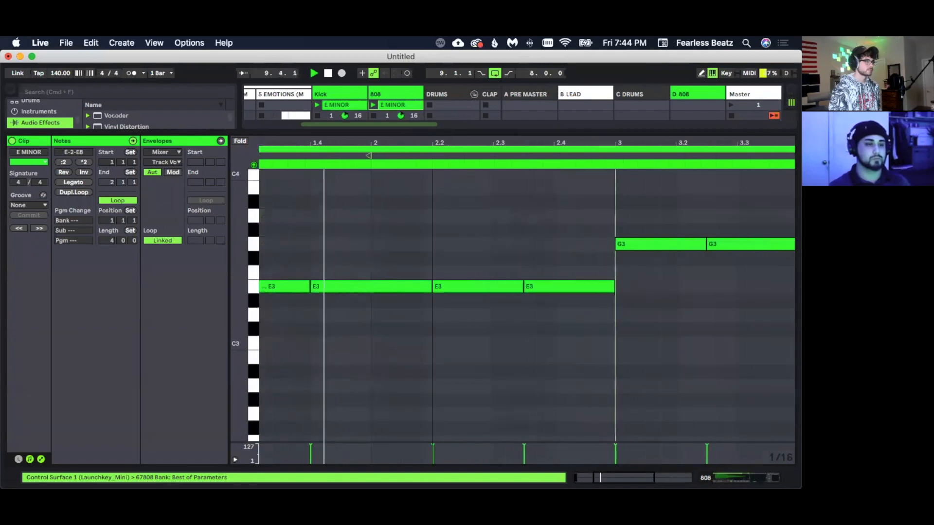
pyautogui.click(415, 288)
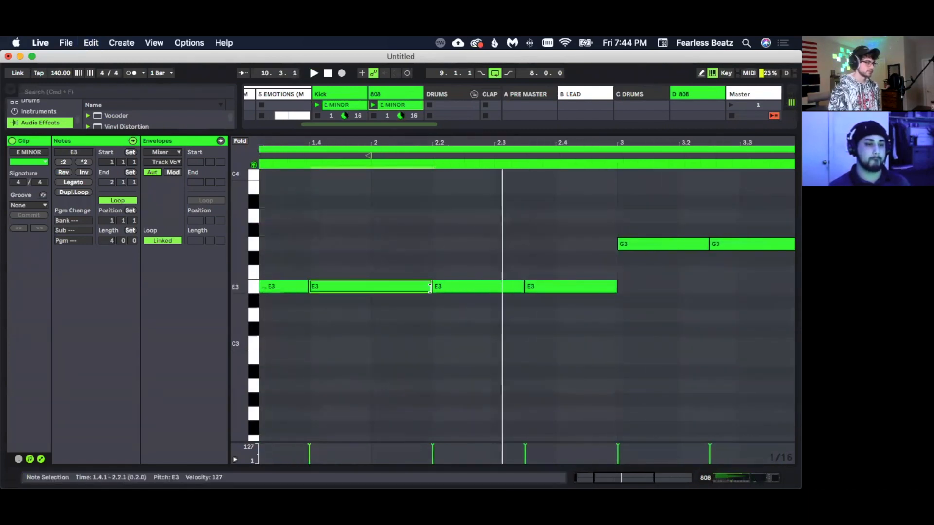
pyautogui.moveTo(430, 288); pyautogui.dragTo(401, 288)
pyautogui.doubleClick(409, 287)
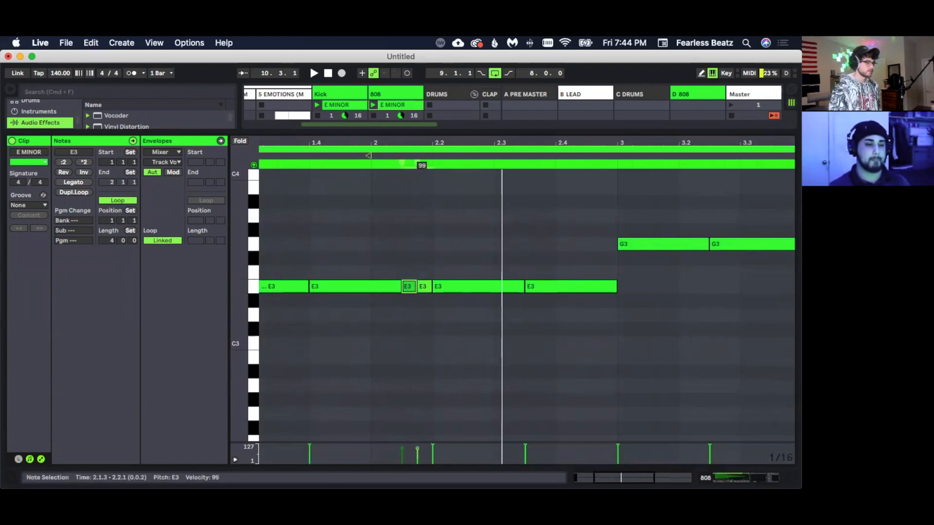
pyautogui.moveTo(418, 448); pyautogui.dragTo(418, 438)
pyautogui.press('space')
pyautogui.click(430, 342)
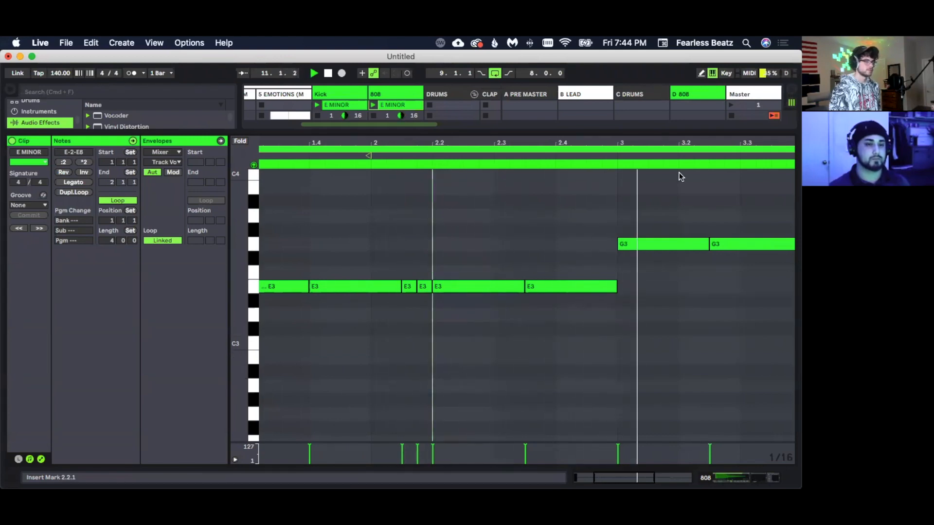
# - Shorten the last D3 note in bar 4 to 4.4.3, add a short D3 filling the bar's end, and listen back
pyautogui.moveTo(677, 142); pyautogui.dragTo(677, 112)
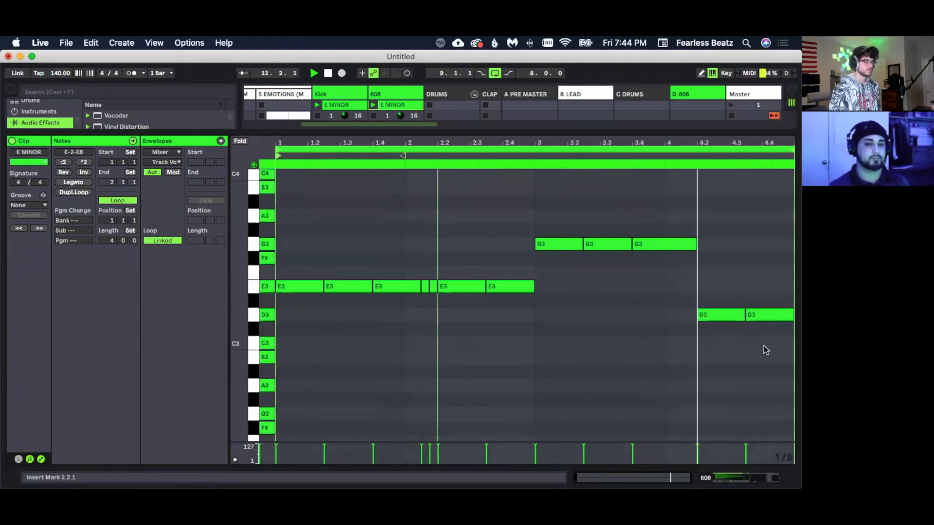
pyautogui.doubleClick(778, 315)
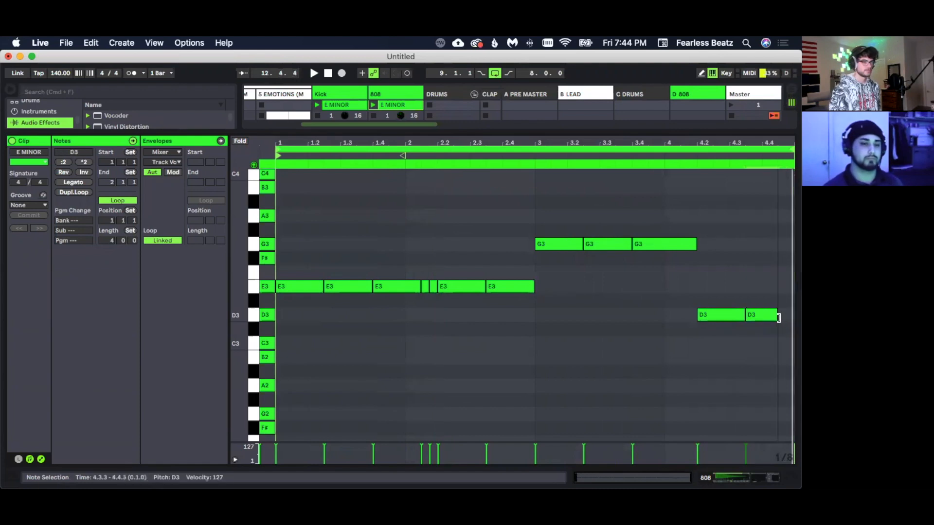
pyautogui.moveTo(790, 317); pyautogui.dragTo(775, 319)
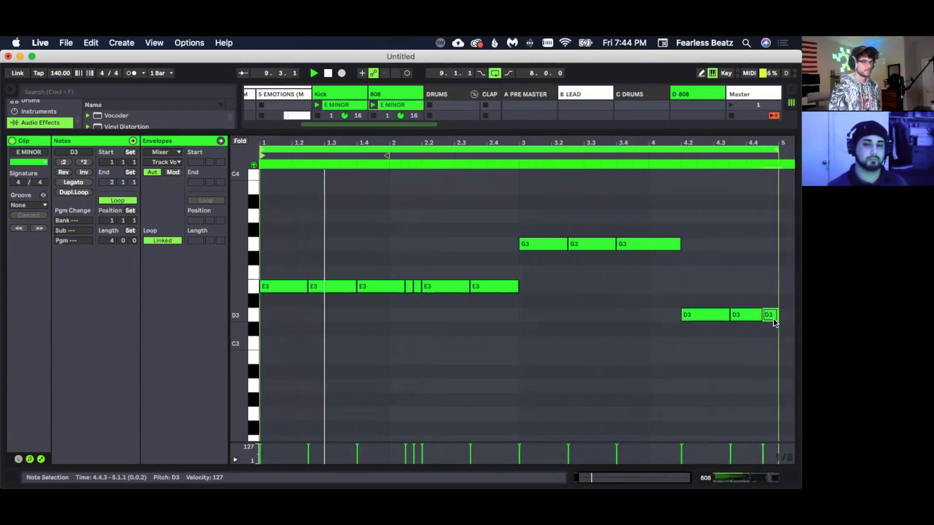
pyautogui.click(751, 336)
pyautogui.scroll(3, 681, 351)
pyautogui.scroll(-3, 676, 336)
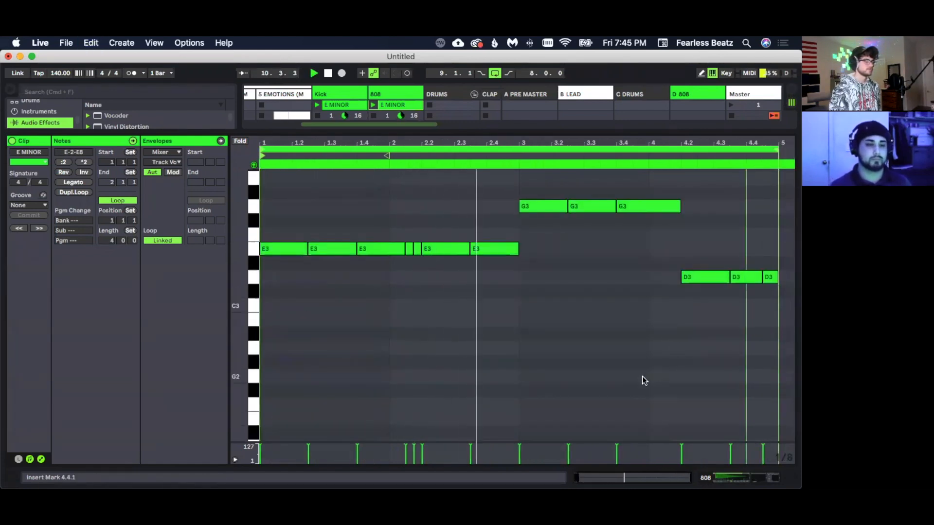
pyautogui.scroll(1, 641, 376)
pyautogui.scroll(3, 638, 377)
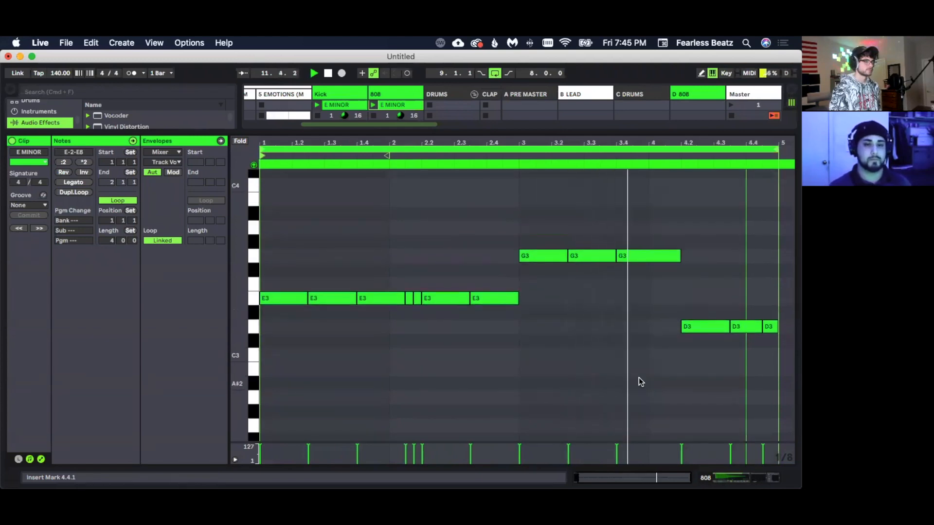
pyautogui.scroll(-2, 638, 378)
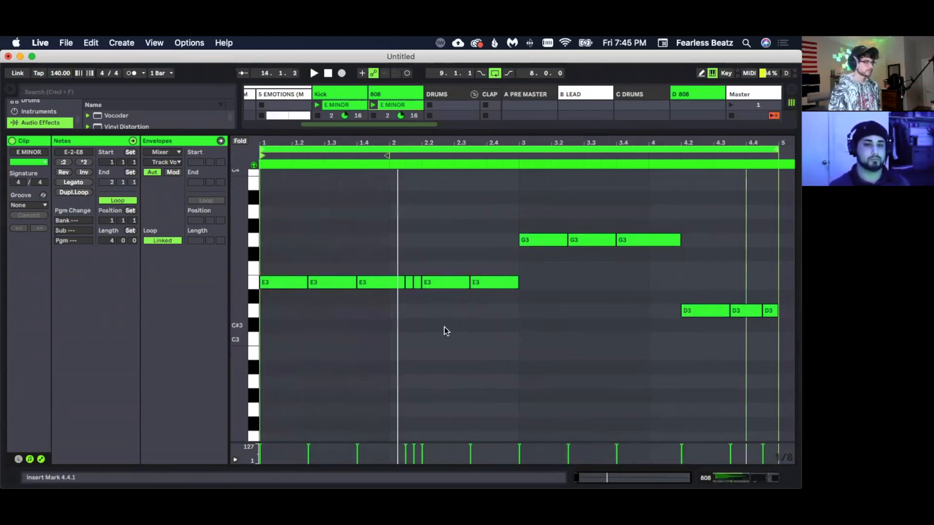
# - Set the 808 clip's loop length to 8 bars and duplicate the four-bar pattern into bars 5 to 8
pyautogui.click(108, 242)
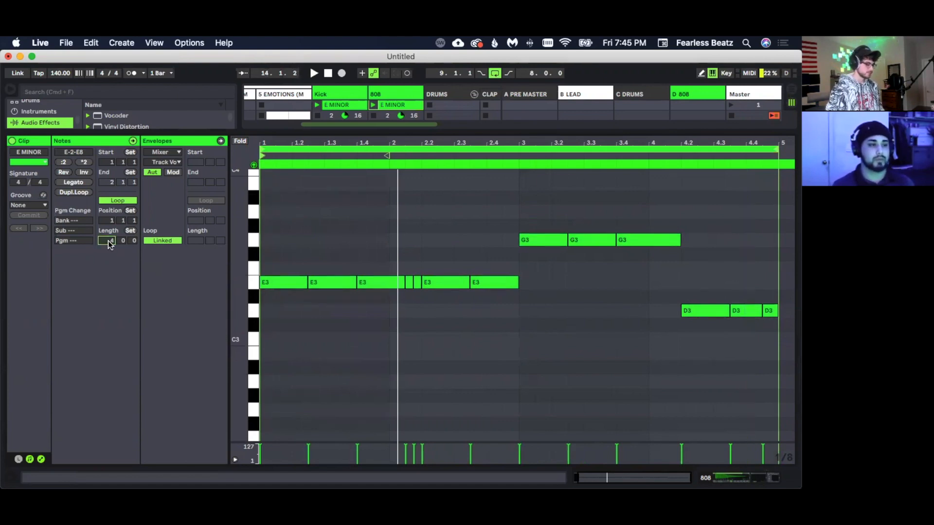
pyautogui.write('8')
pyautogui.press('Return')
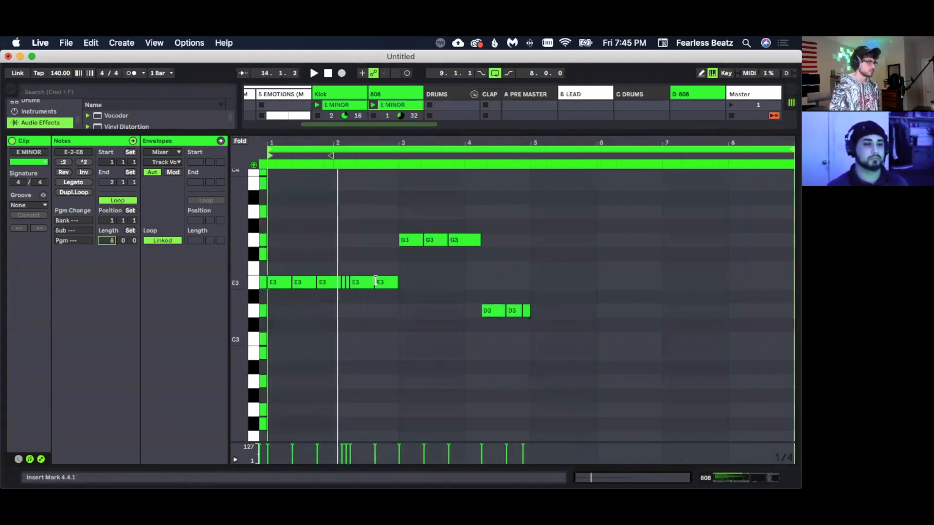
pyautogui.moveTo(270, 209); pyautogui.dragTo(527, 373)
pyautogui.press('super+d')
pyautogui.click(548, 359)
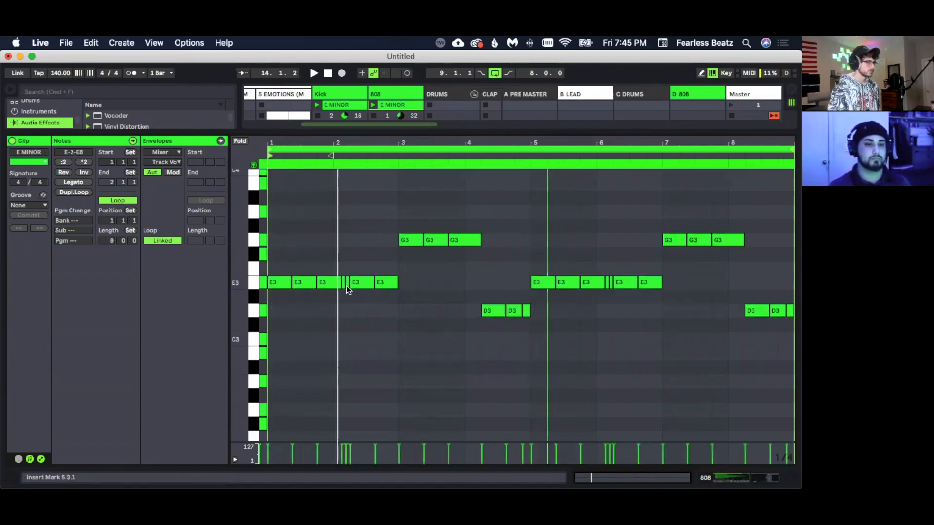
# - Extend the E3 note at 1.4 over bar 2's two short notes, and bar 8's second D3 over the final short note to 9.1.1
pyautogui.moveTo(339, 284); pyautogui.dragTo(349, 284)
pyautogui.press('space')
pyautogui.click(417, 327)
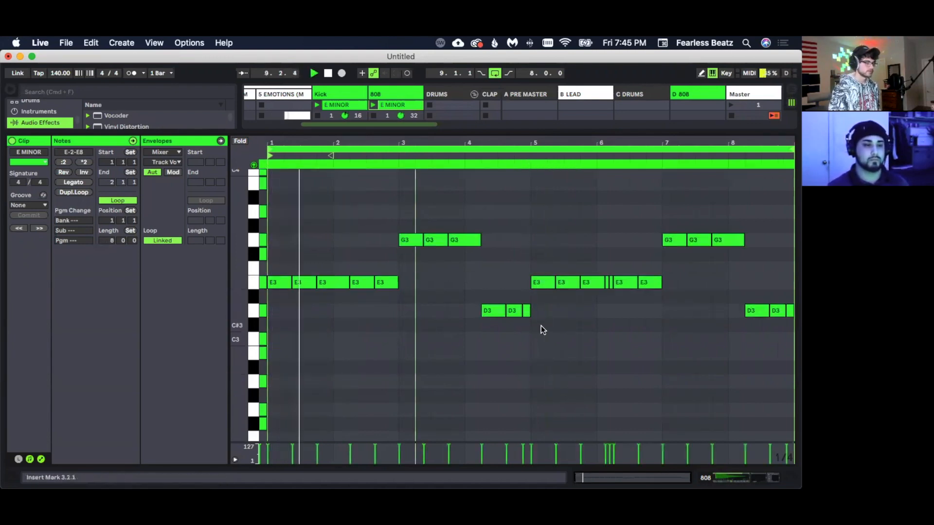
pyautogui.moveTo(784, 313); pyautogui.dragTo(798, 313)
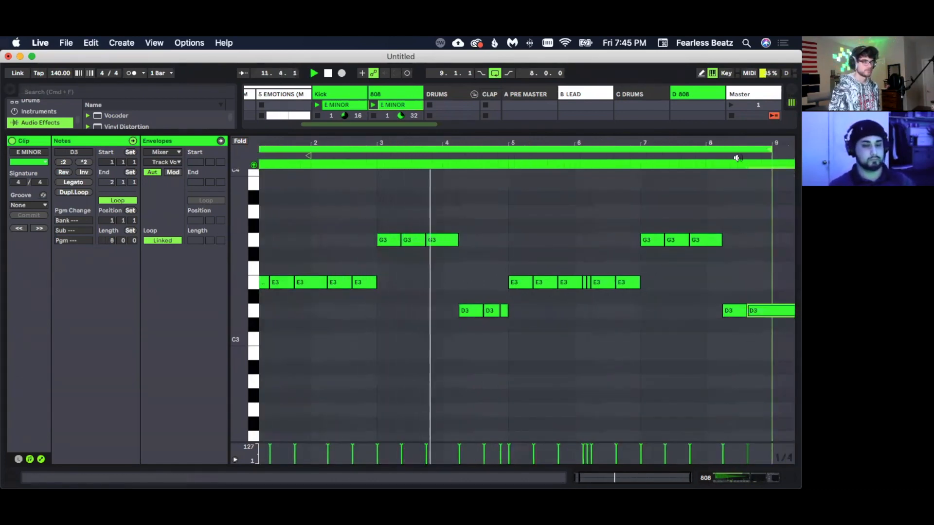
pyautogui.moveTo(738, 143); pyautogui.dragTo(739, 138)
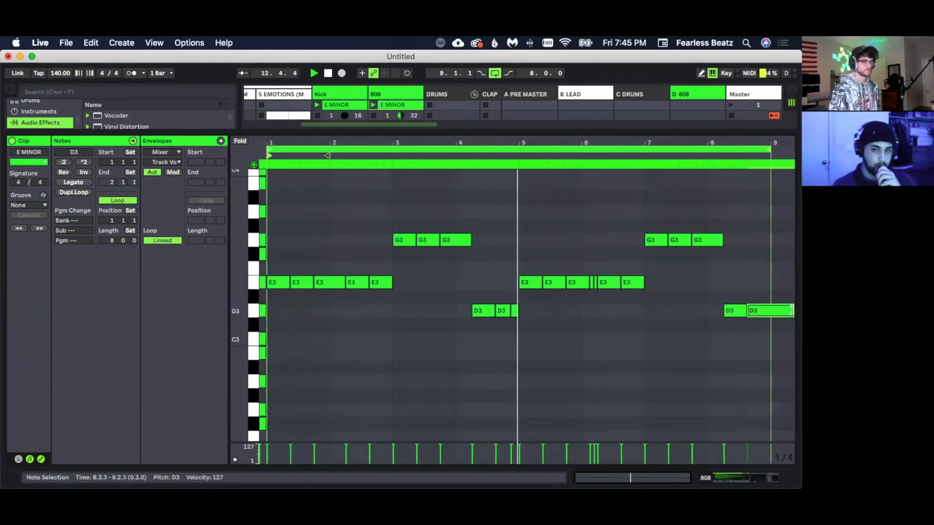
pyautogui.moveTo(793, 310); pyautogui.dragTo(769, 310)
pyautogui.click(722, 333)
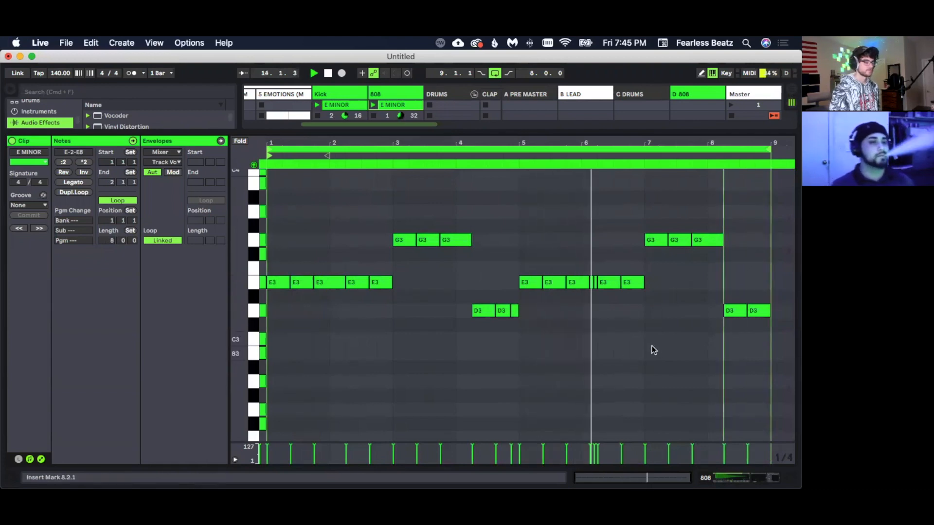
# - Return from the 808 clip's notes to the device view and select the HH track
pyautogui.click(750, 481)
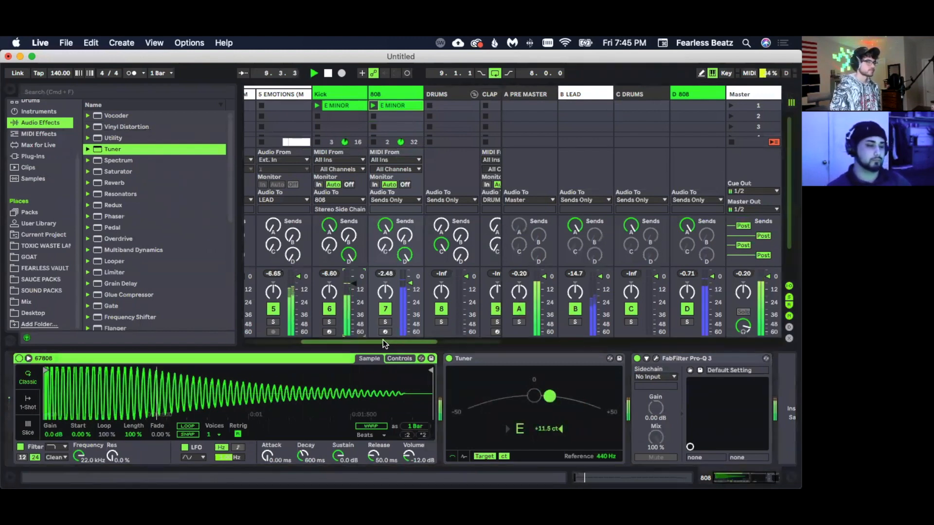
pyautogui.moveTo(384, 342); pyautogui.dragTo(421, 343)
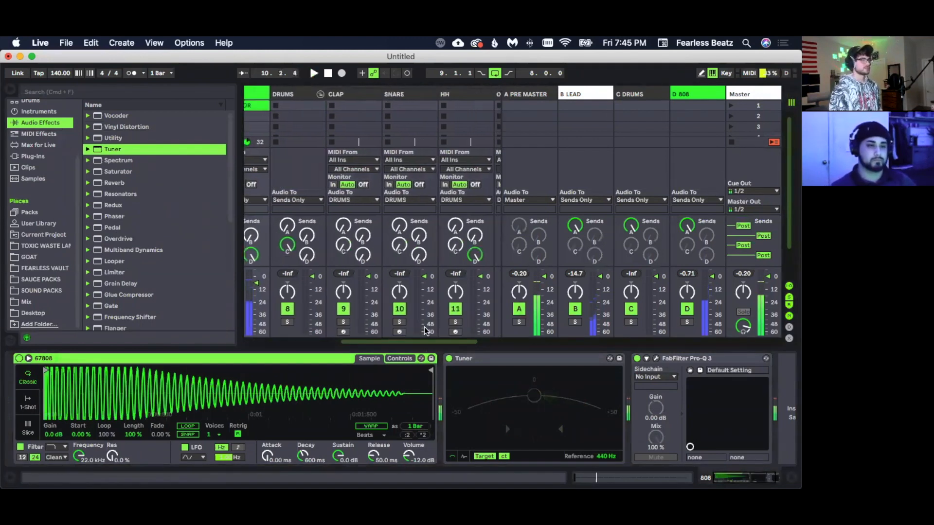
pyautogui.moveTo(399, 340)
pyautogui.mouseDown()
pyautogui.moveTo(415, 340)
pyautogui.moveTo(402, 340)
pyautogui.mouseUp()
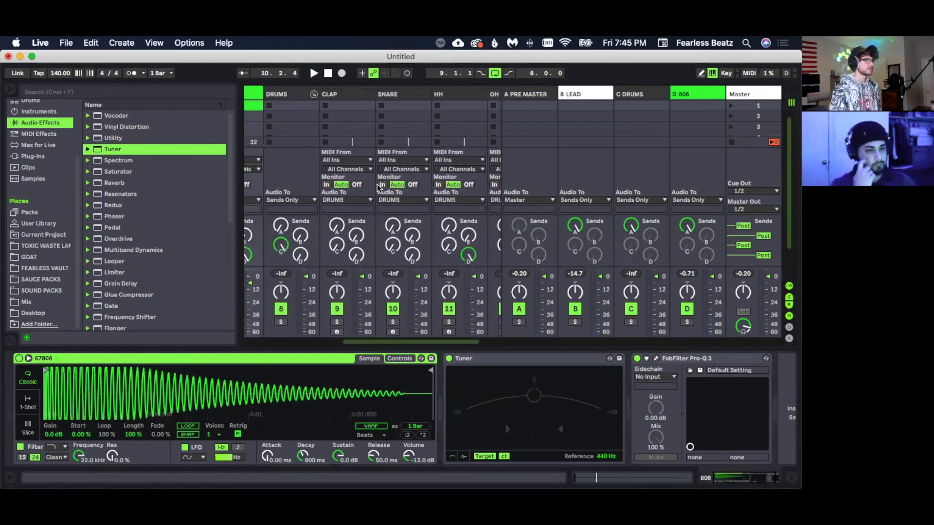
pyautogui.click(398, 103)
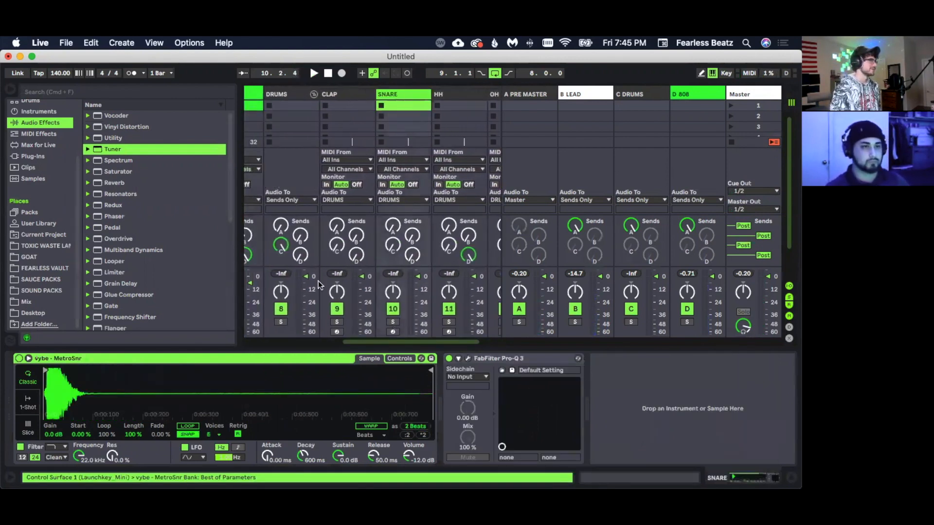
pyautogui.moveTo(391, 340); pyautogui.dragTo(411, 340)
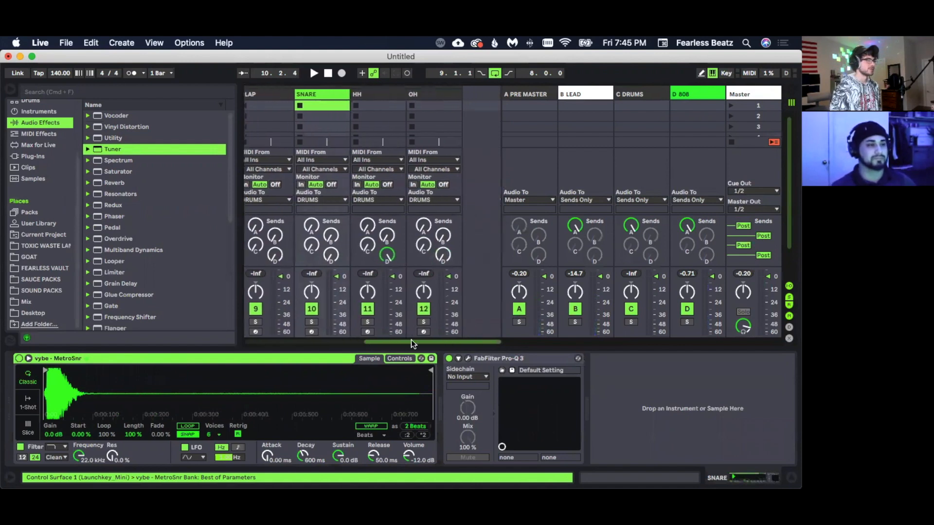
pyautogui.click(375, 96)
# - Load hihatmidi12.mid from the GOAT folder's FEARLESS HH MIDI KIT into the HH track's first clip slot and launch it
pyautogui.click(43, 246)
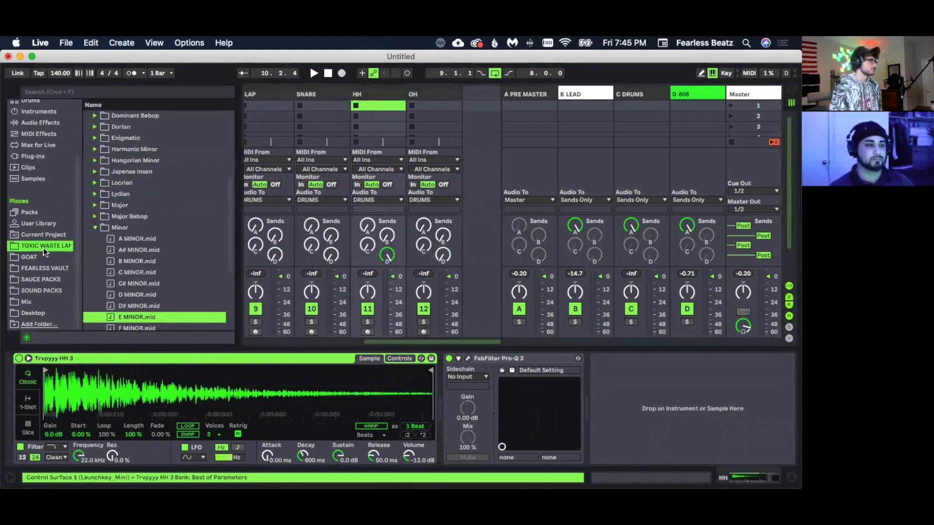
pyautogui.scroll(5, 104, 198)
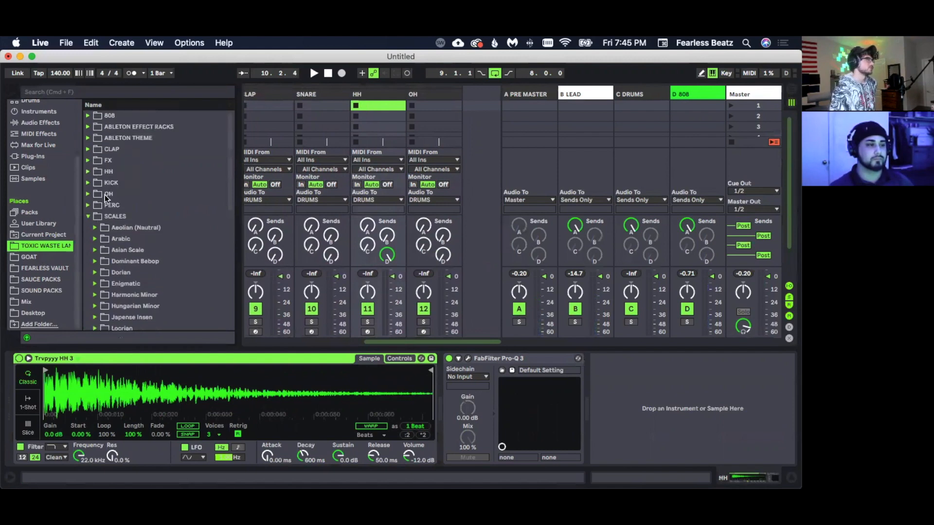
pyautogui.click(89, 217)
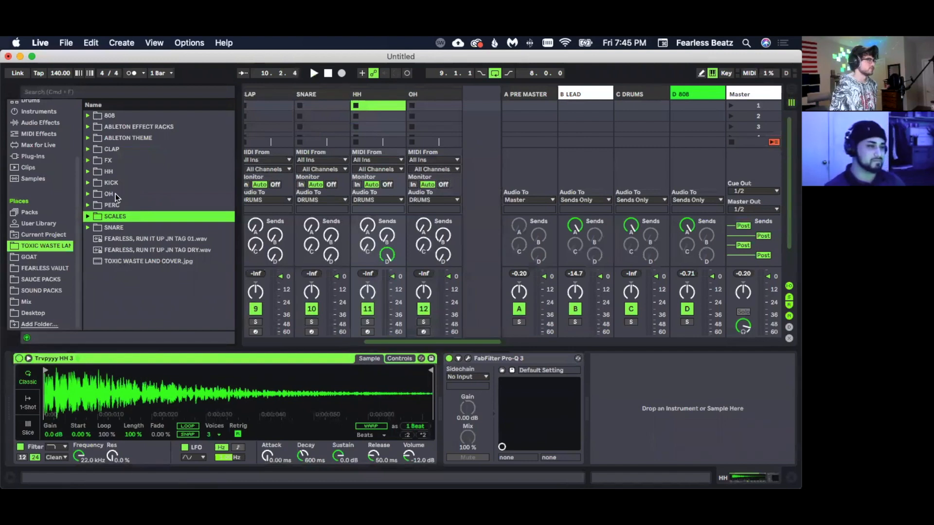
pyautogui.click(41, 256)
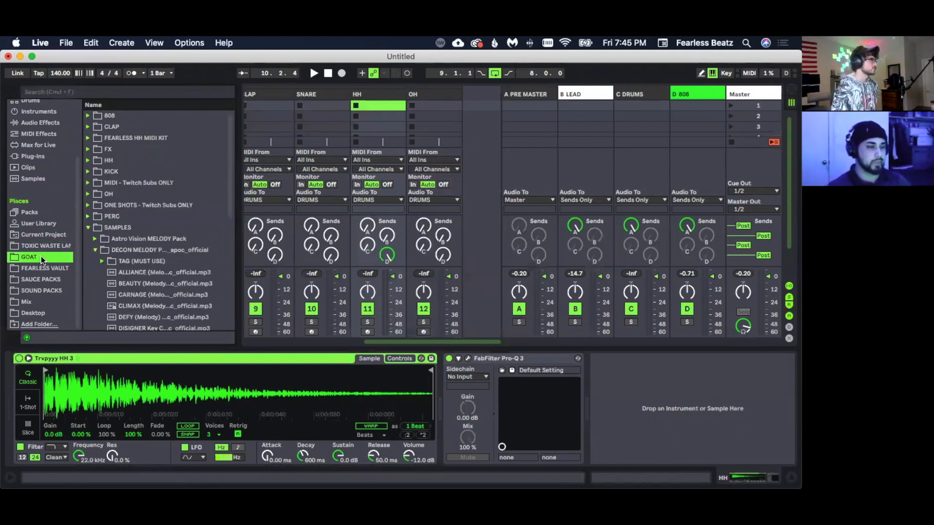
pyautogui.click(88, 227)
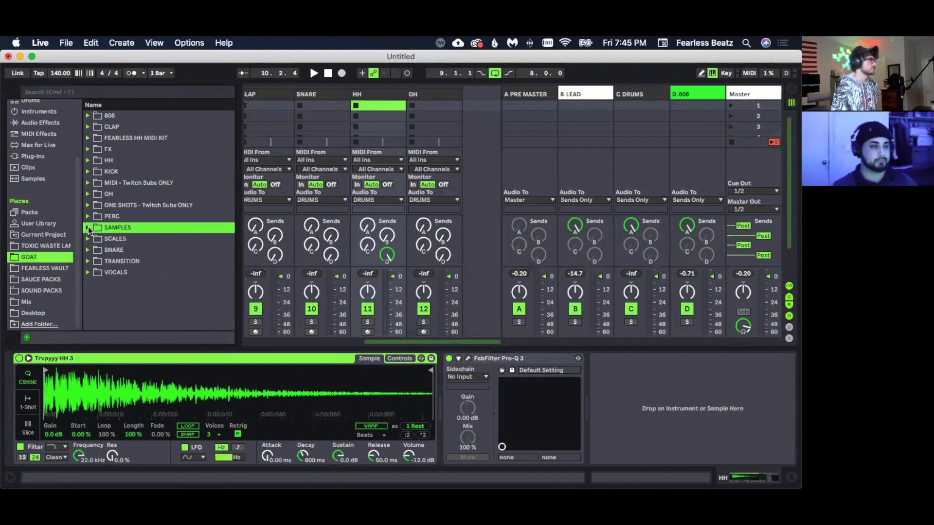
pyautogui.click(88, 138)
pyautogui.scroll(-2, 175, 223)
pyautogui.click(146, 246)
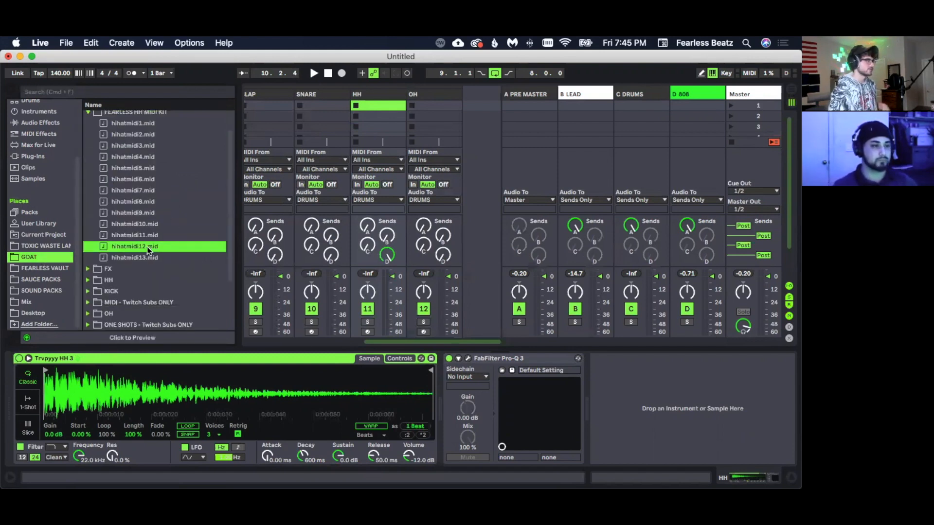
pyautogui.moveTo(375, 101); pyautogui.dragTo(365, 106)
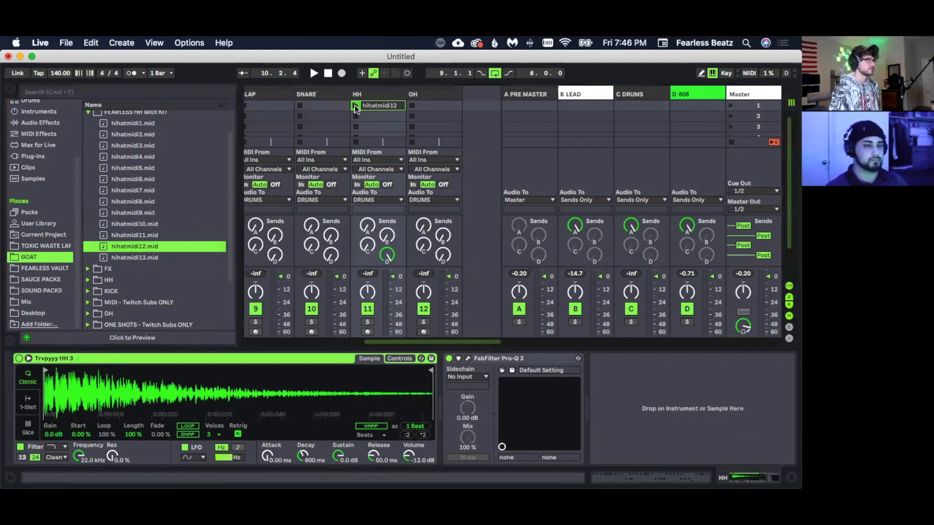
pyautogui.click(355, 106)
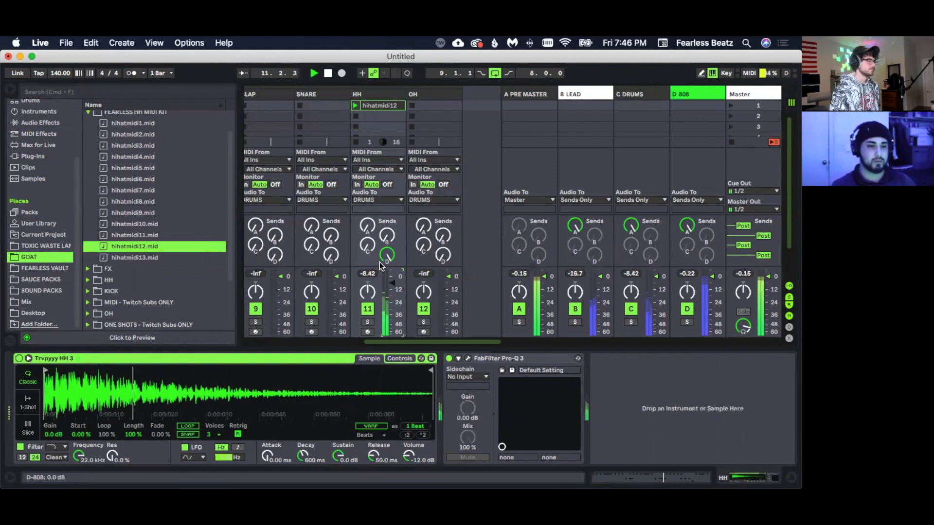
# - Replace the HH track's sample with CRYSTAL HH.wav from the TOXIC WASTE LAND HH folder and set its voices to 3
pyautogui.scroll(2, 174, 166)
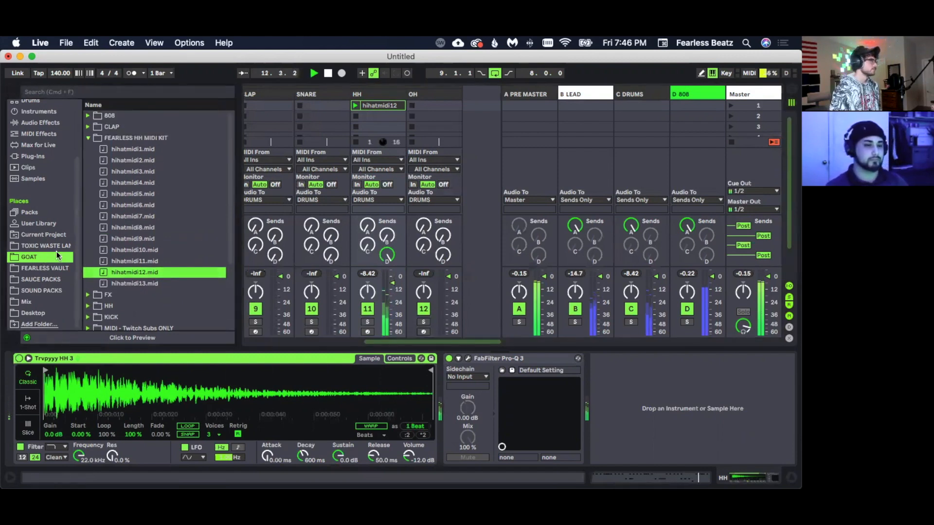
pyautogui.click(88, 138)
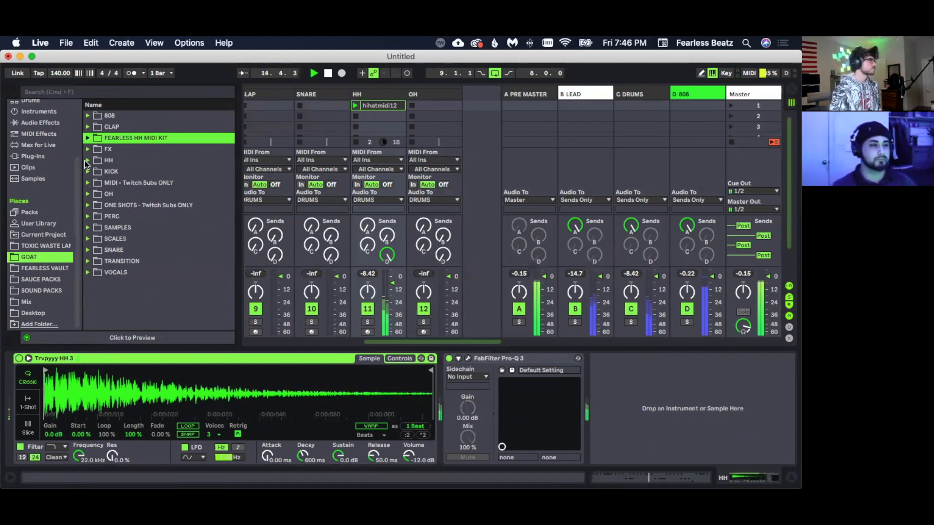
pyautogui.click(88, 161)
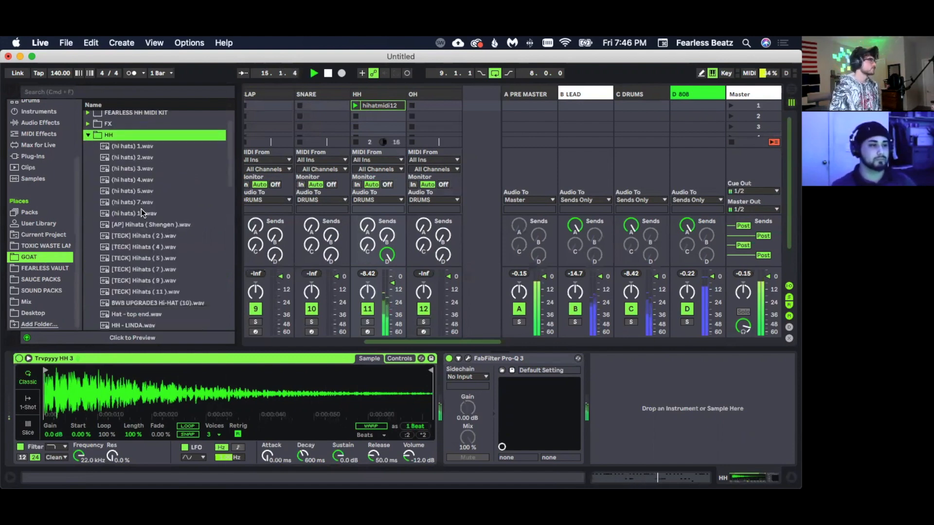
pyautogui.click(40, 261)
pyautogui.click(49, 246)
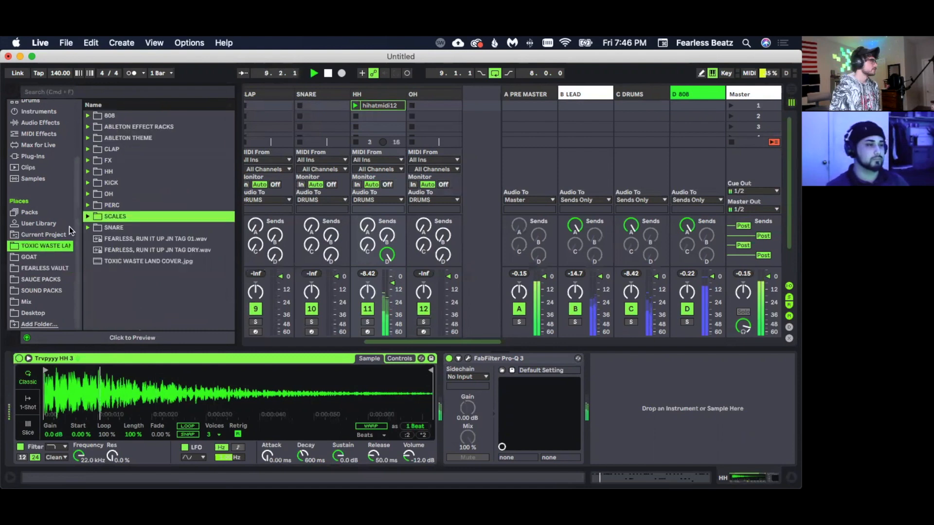
pyautogui.click(89, 172)
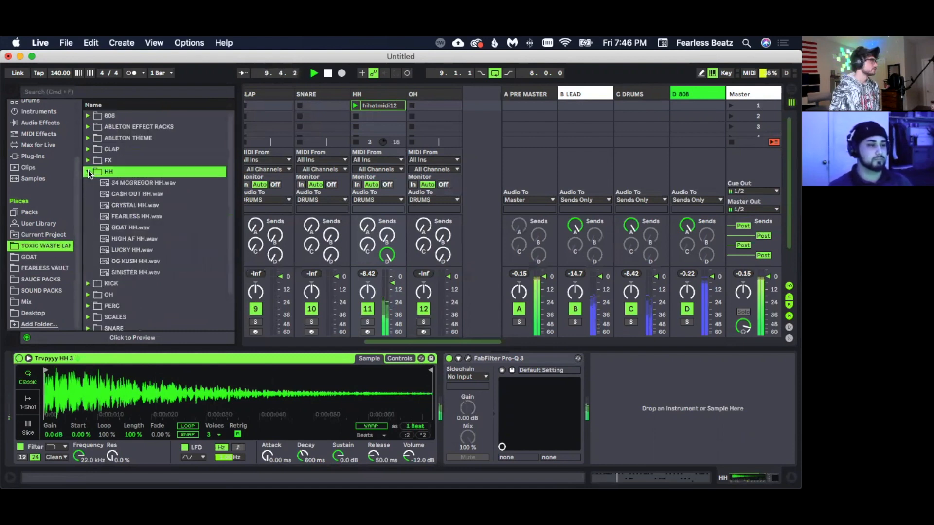
pyautogui.doubleClick(141, 205)
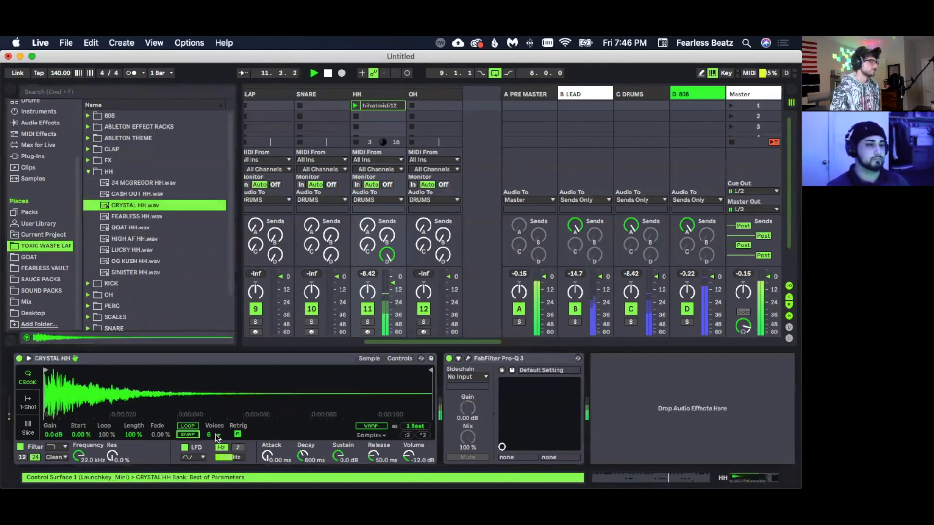
pyautogui.click(215, 434)
pyautogui.click(216, 320)
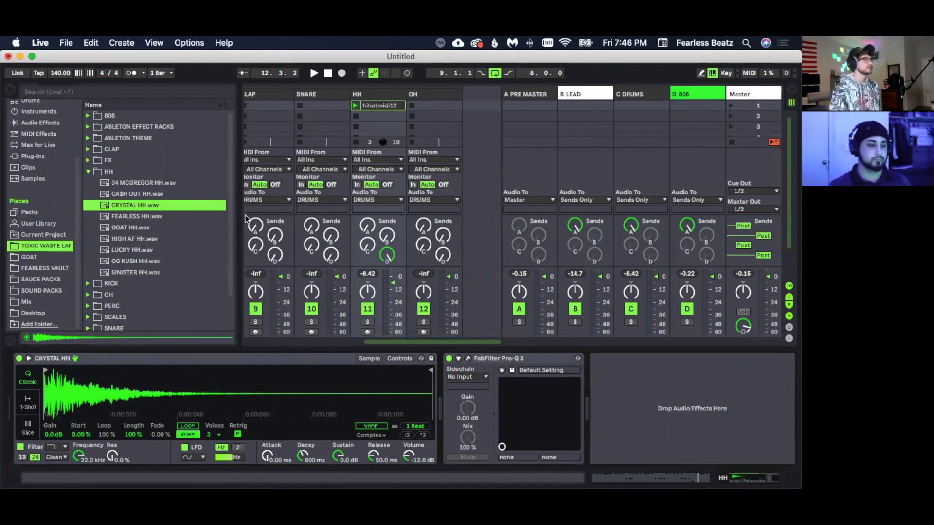
# - Examine the sampler settings of the SNARE track's MetroSnr sample
pyautogui.moveTo(374, 340); pyautogui.dragTo(348, 341)
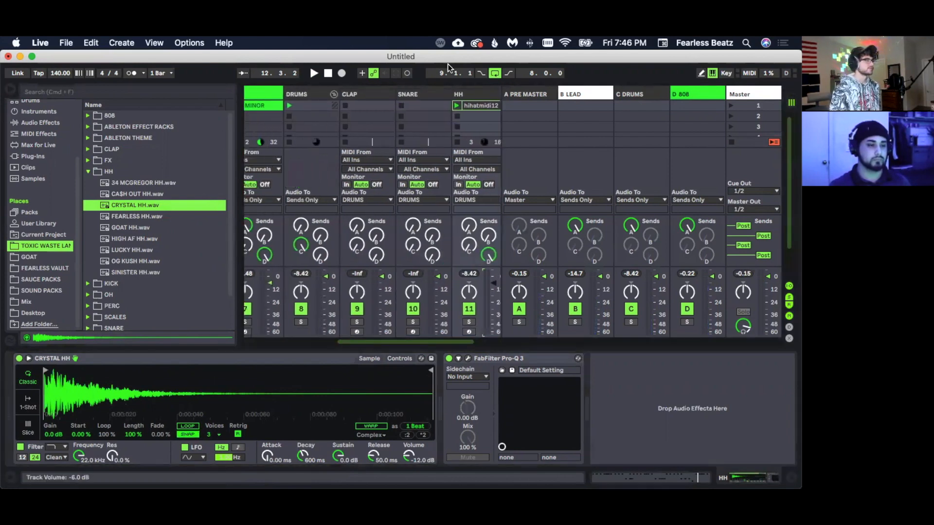
pyautogui.click(423, 96)
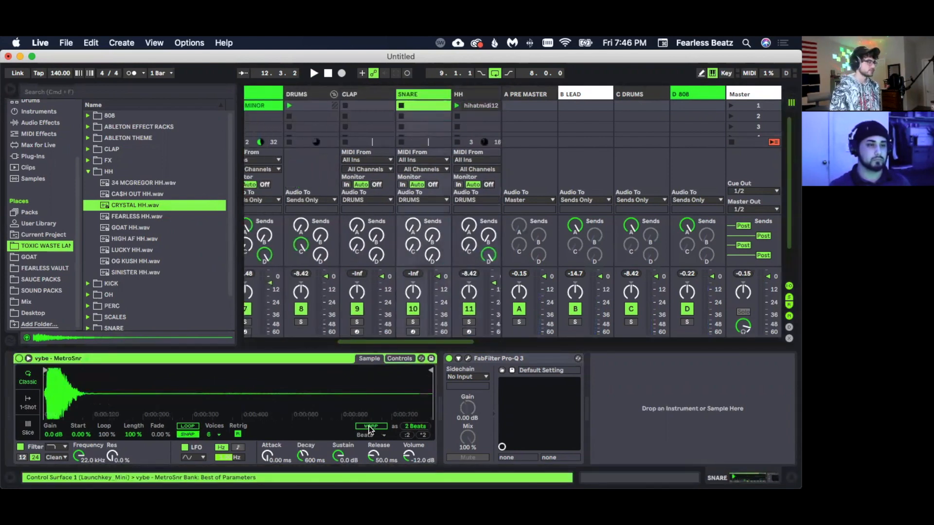
pyautogui.click(194, 433)
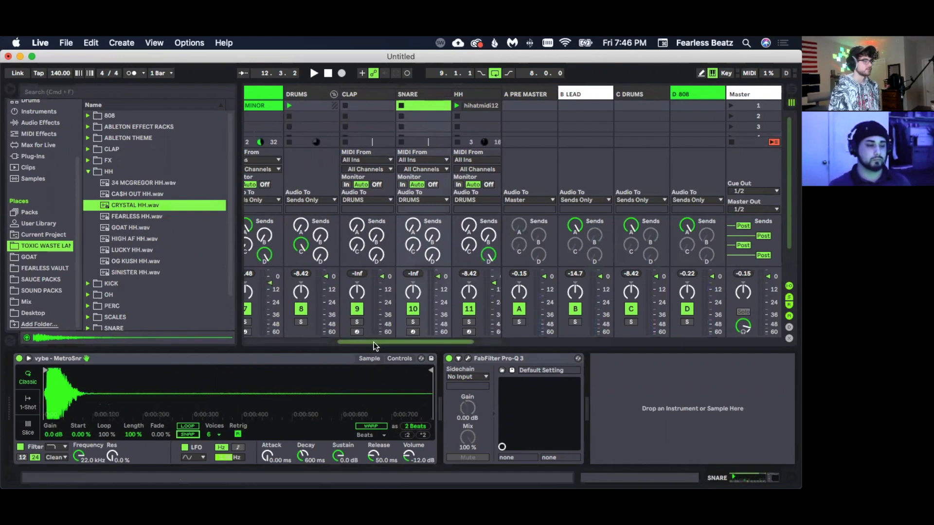
pyautogui.moveTo(373, 342); pyautogui.dragTo(398, 343)
# - Set the CRYSTAL HH sampler's random pan to 14% and lower the HH track's volume to -9 dB during playback
pyautogui.click(396, 96)
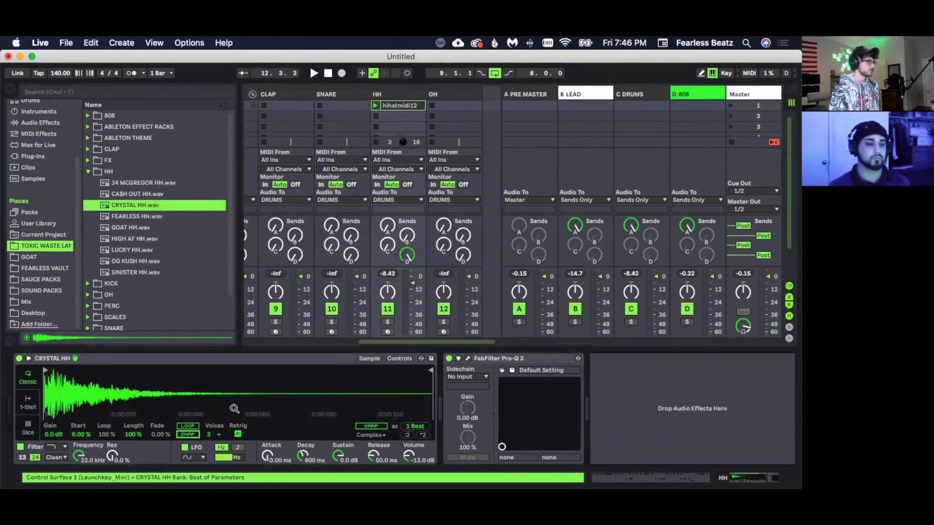
pyautogui.press('space')
pyautogui.click(396, 358)
pyautogui.press('space')
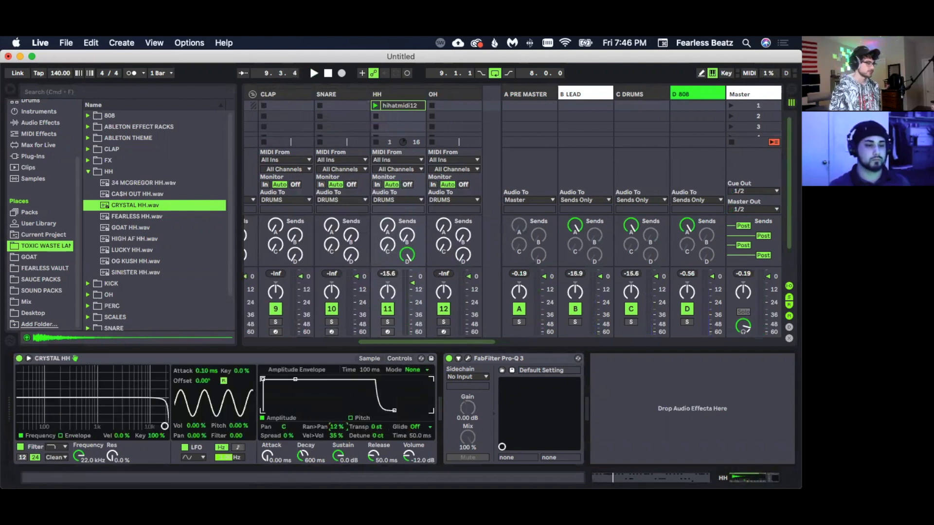
pyautogui.press('space')
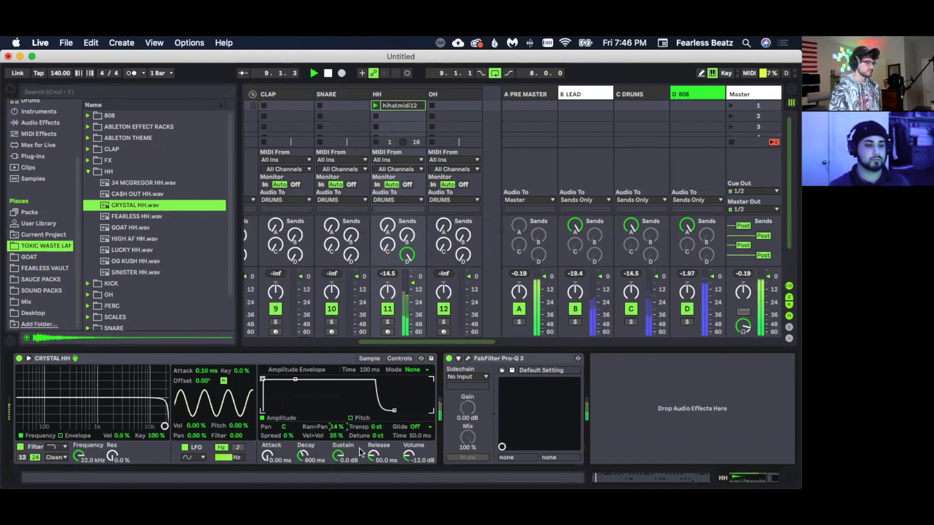
pyautogui.moveTo(412, 285); pyautogui.dragTo(412, 287)
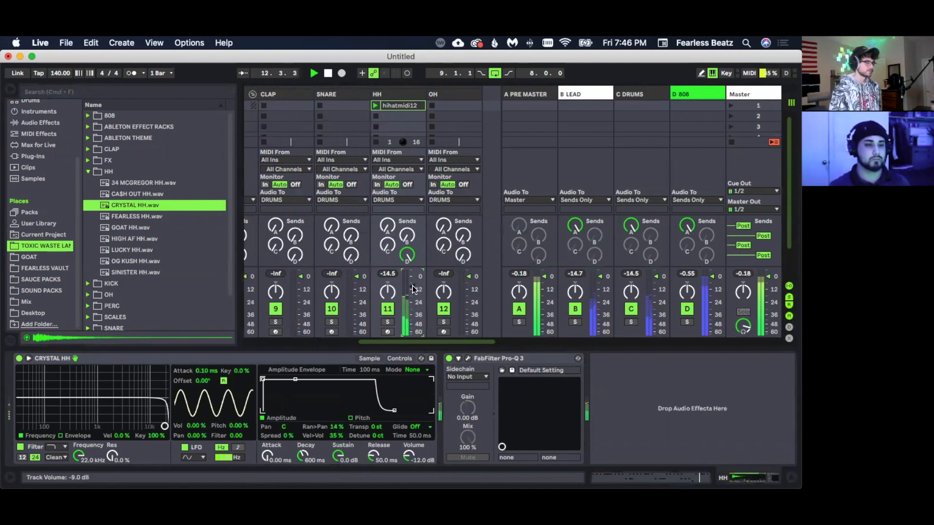
# - Replace the OH track's sample with ICICLE OH.wav from the TOXIC WASTE LAND OH folder and arm the track to audition it
pyautogui.click(448, 97)
pyautogui.click(88, 172)
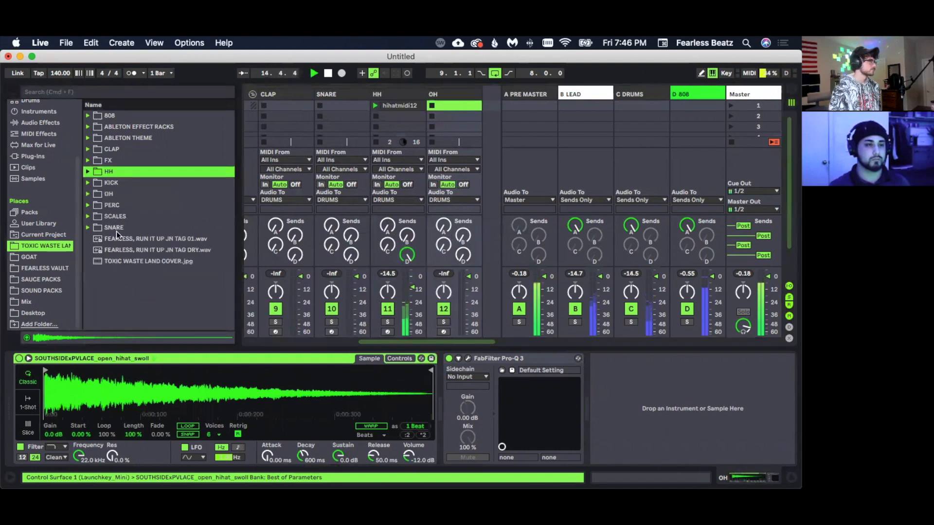
pyautogui.click(88, 195)
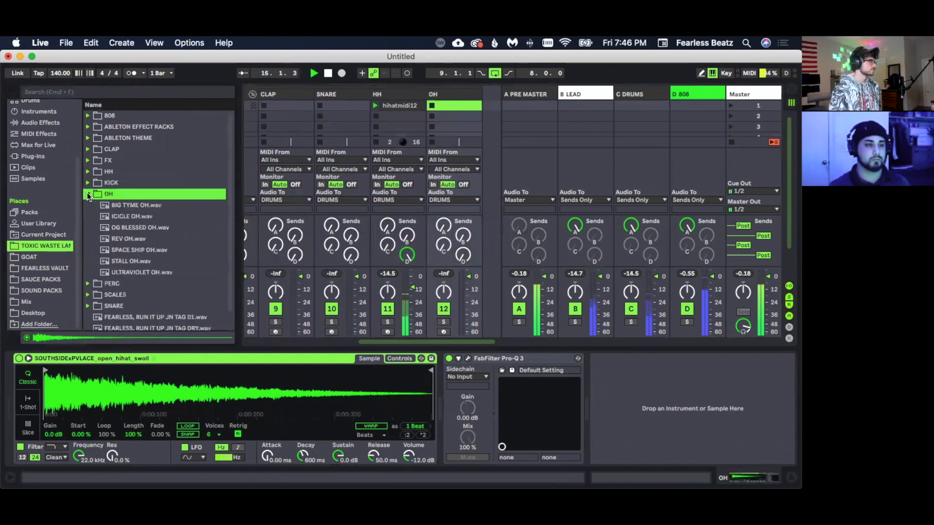
pyautogui.doubleClick(150, 217)
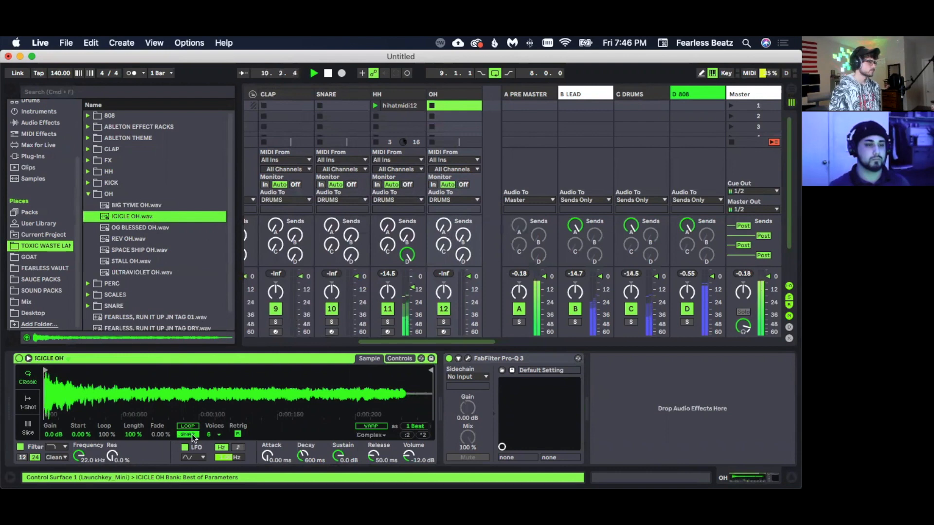
pyautogui.click(444, 332)
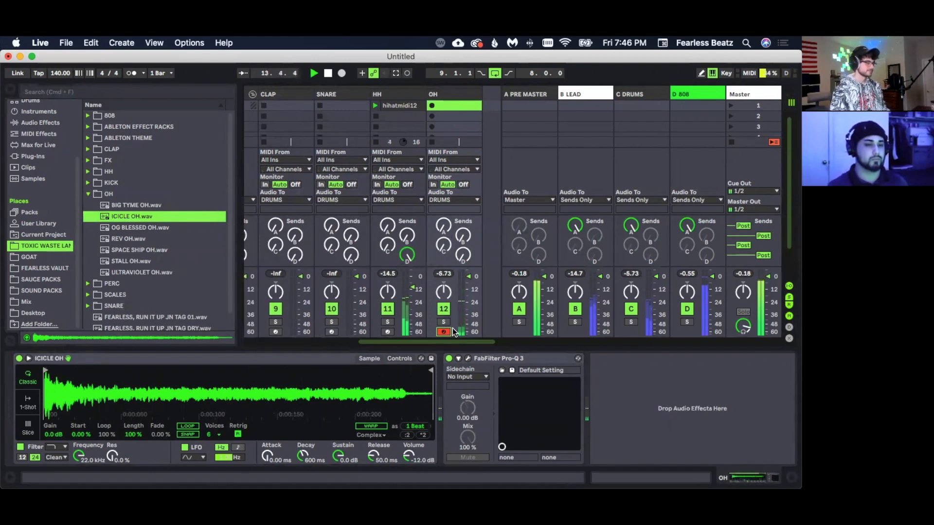
pyautogui.press('space')
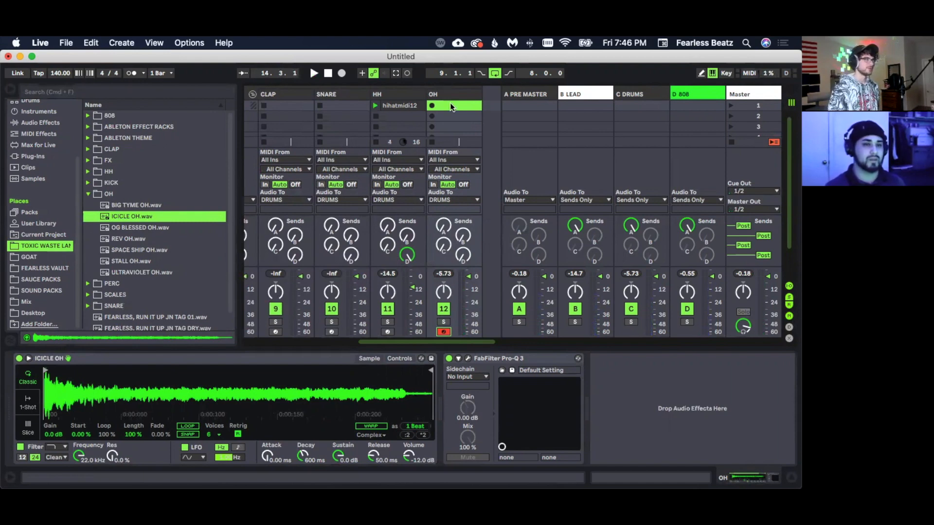
# - Create a clip in the OH track's first slot and add a one-beat C3 note from 1.1.1 to 1.2.1
pyautogui.doubleClick(450, 104)
pyautogui.moveTo(235, 260); pyautogui.dragTo(268, 331)
pyautogui.scroll(3, 286, 241)
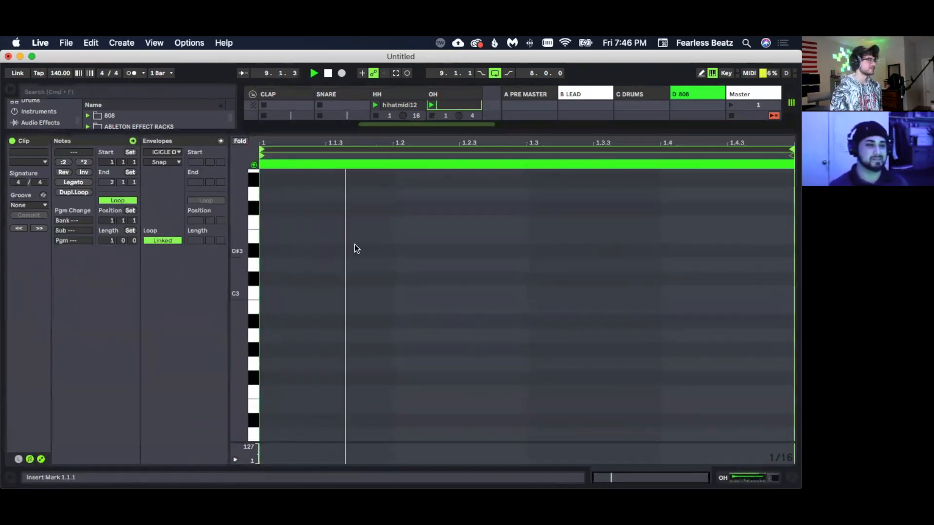
pyautogui.doubleClick(273, 294)
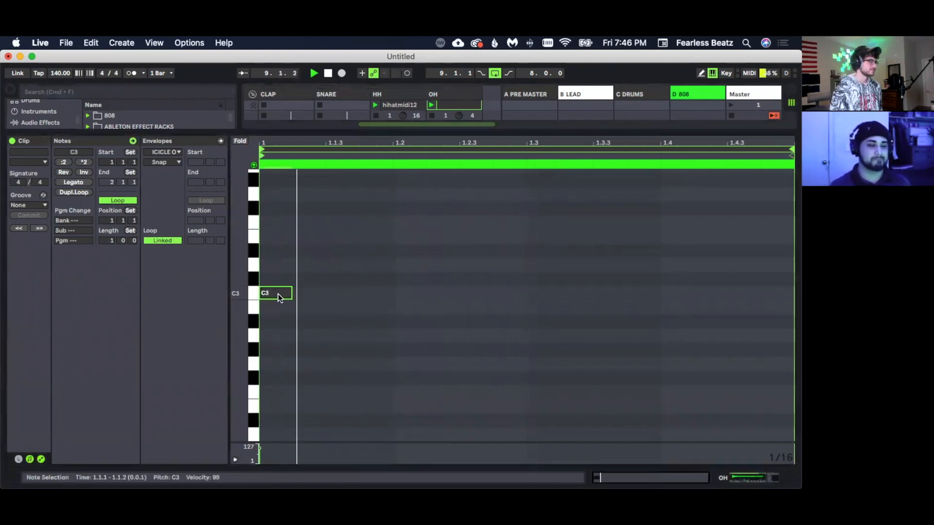
pyautogui.moveTo(292, 295); pyautogui.dragTo(398, 299)
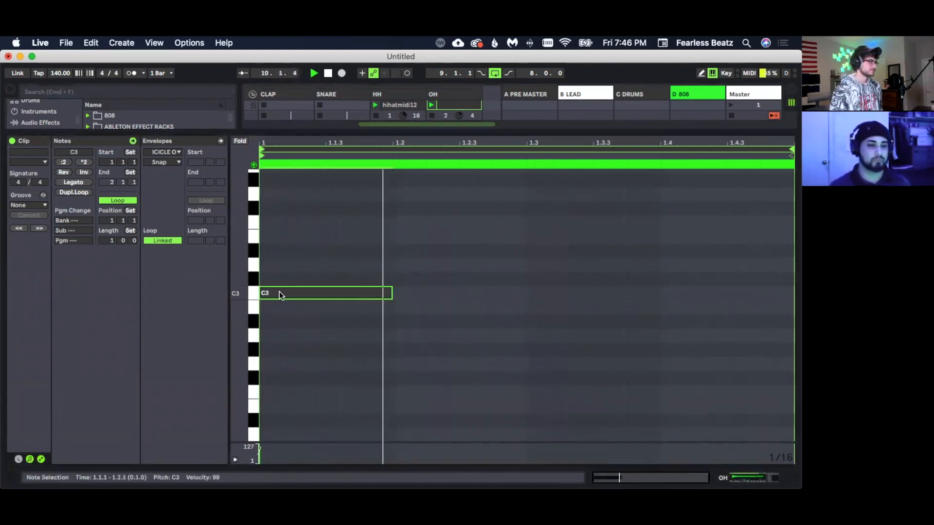
# - Set the OH clip's length to 2 bars, then extend its C3 note to 1.3.1 and raise its velocity to 127
pyautogui.click(114, 241)
pyautogui.write('2')
pyautogui.press('Return')
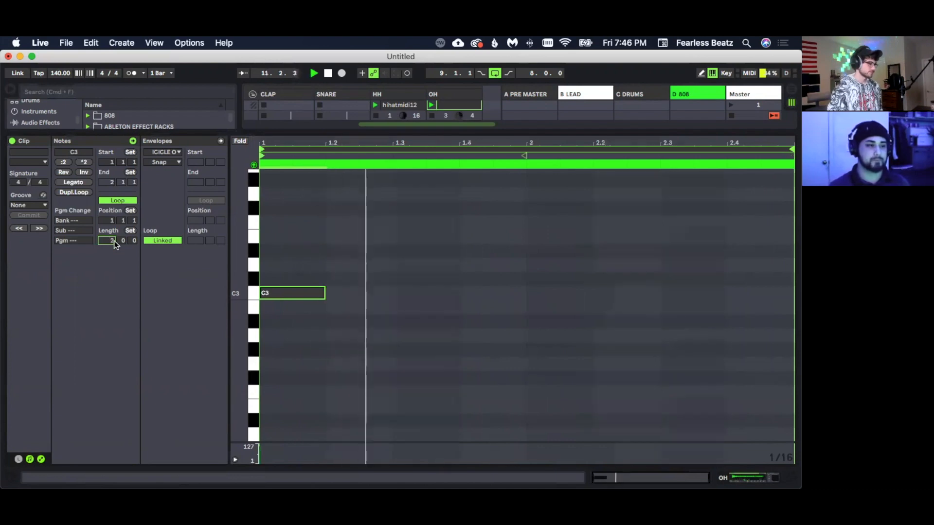
pyautogui.moveTo(324, 293); pyautogui.dragTo(392, 294)
pyautogui.moveTo(261, 448); pyautogui.dragTo(260, 444)
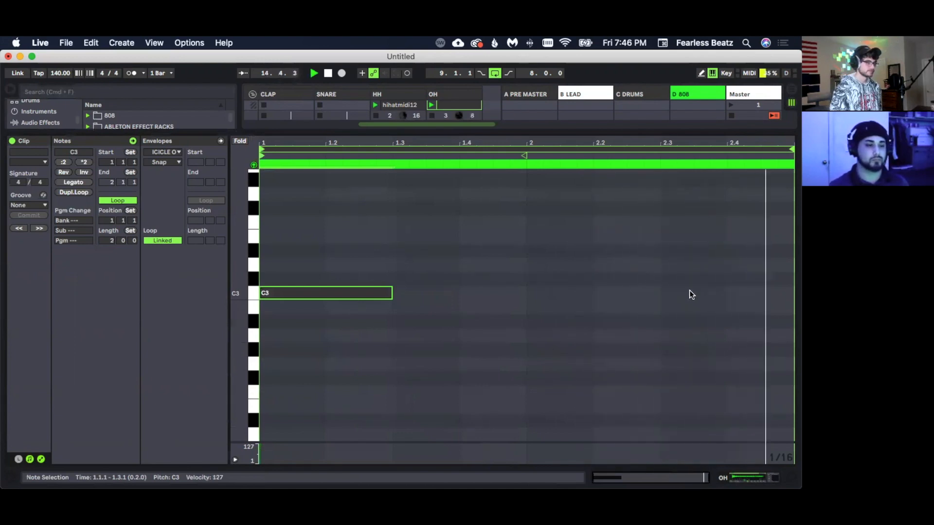
# - Add a one-beat C3 note near the end of the OH clip's second bar, from 2.3.3 to 2.4.3
pyautogui.doubleClick(669, 293)
pyautogui.moveTo(677, 294); pyautogui.dragTo(723, 294)
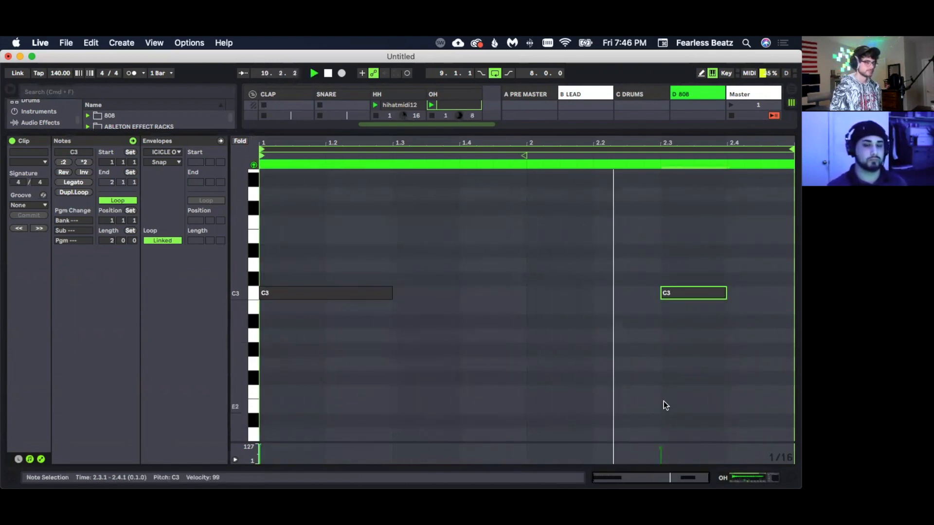
pyautogui.press('Right')
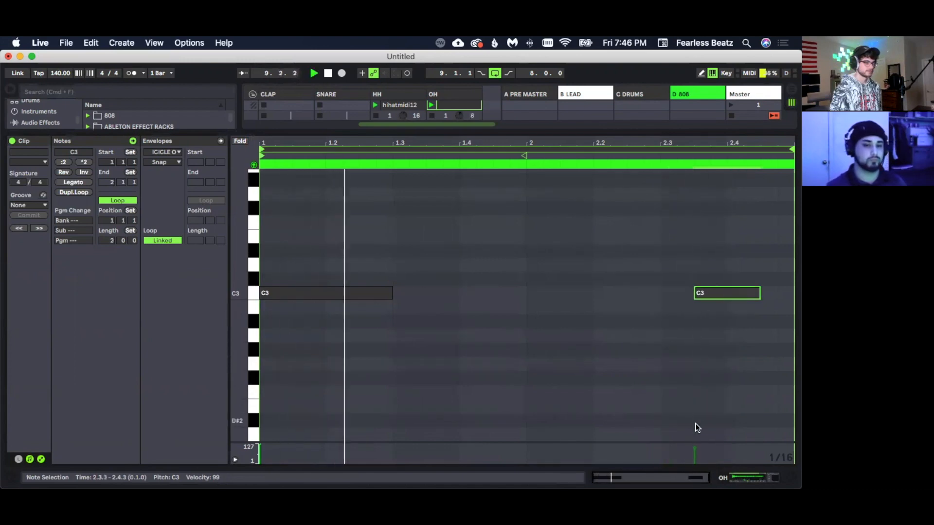
pyautogui.click(685, 395)
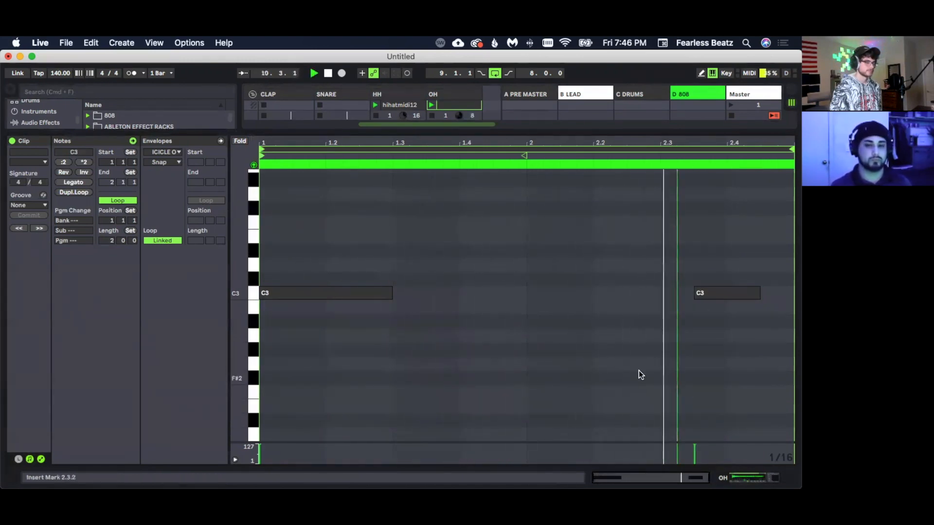
# - Set the OH clip's length to 4 bars and duplicate its first two bars of notes into bars 3 and 4
pyautogui.click(734, 480)
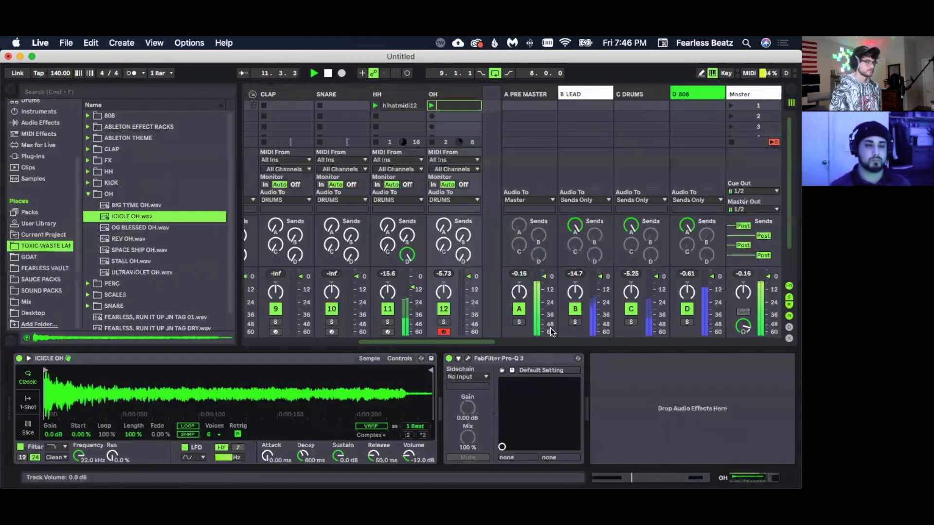
pyautogui.click(449, 106)
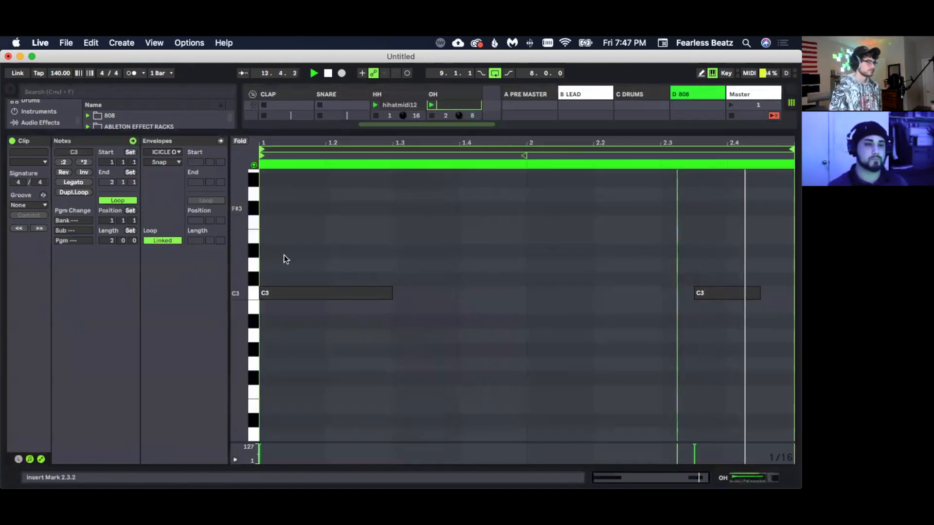
pyautogui.moveTo(107, 241); pyautogui.dragTo(106, 232)
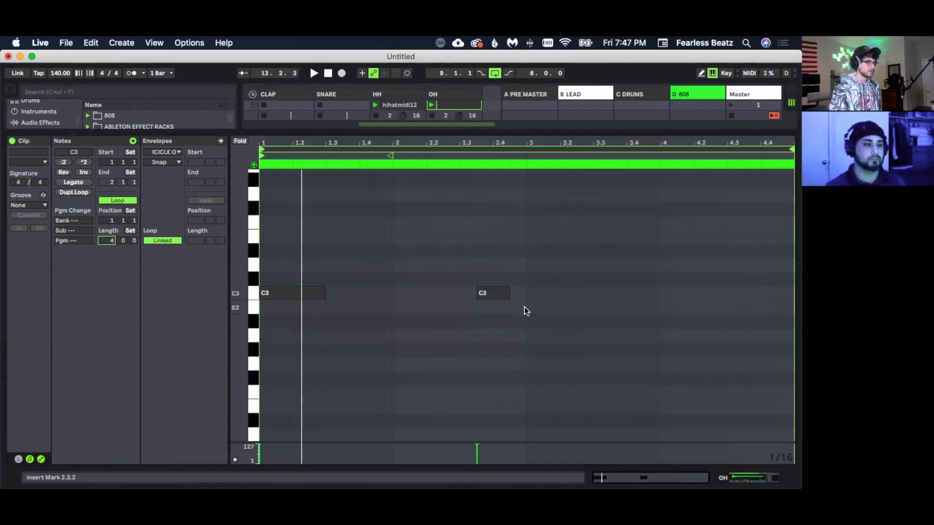
pyautogui.moveTo(527, 306); pyautogui.dragTo(264, 262)
pyautogui.press('super+d')
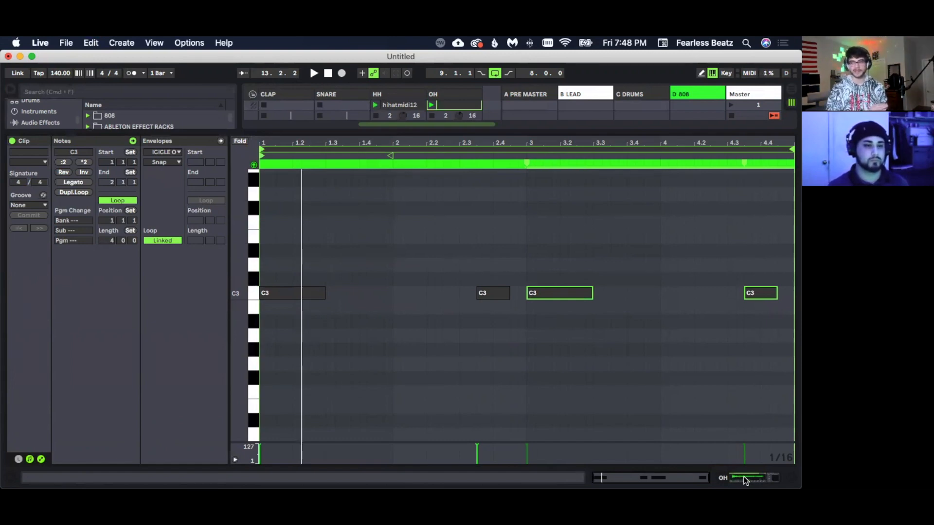
pyautogui.click(671, 346)
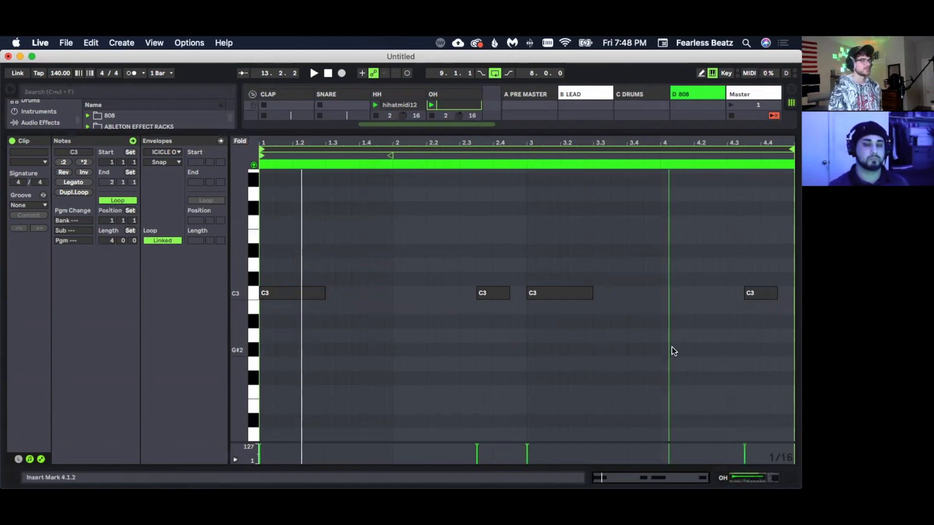
# - Lower the OH track's volume to -6.4 dB and play the beat to check the balance
pyautogui.click(742, 480)
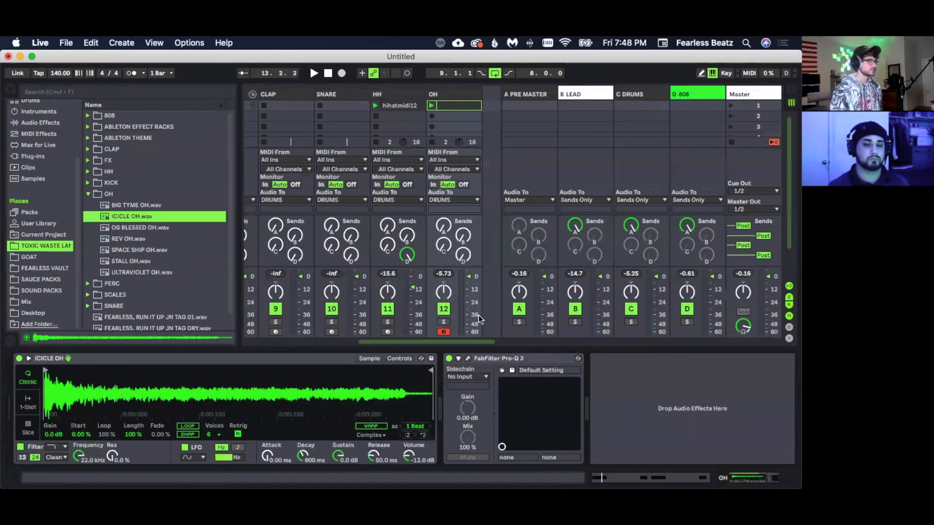
pyautogui.moveTo(467, 278); pyautogui.dragTo(468, 285)
pyautogui.press('space')
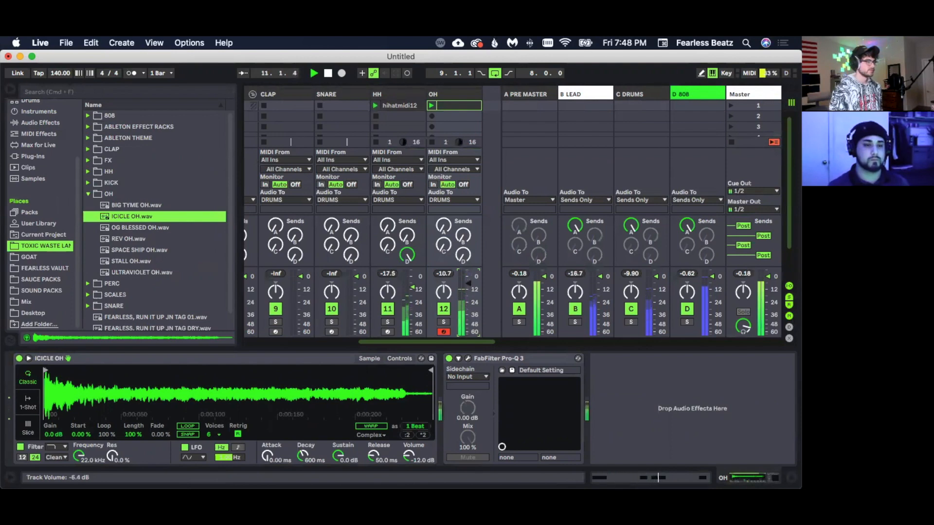
pyautogui.hscroll(2, 455, 339)
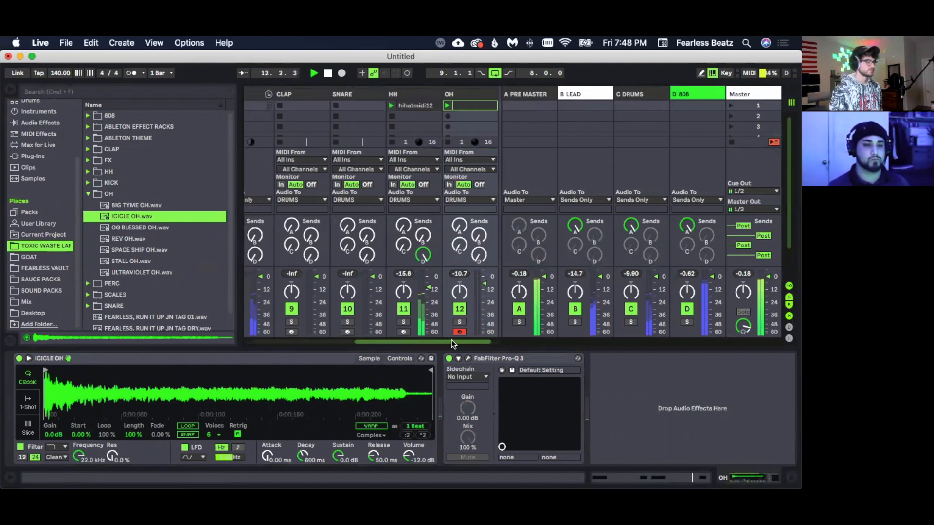
pyautogui.click(465, 284)
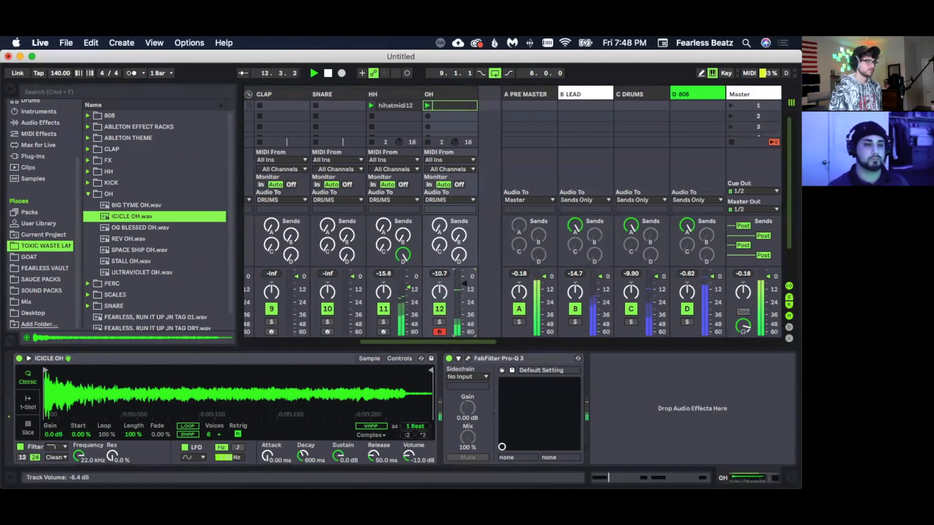
# - Delete the last C3 note in bar 4 of the OH clip
pyautogui.doubleClick(466, 105)
pyautogui.press('Delete')
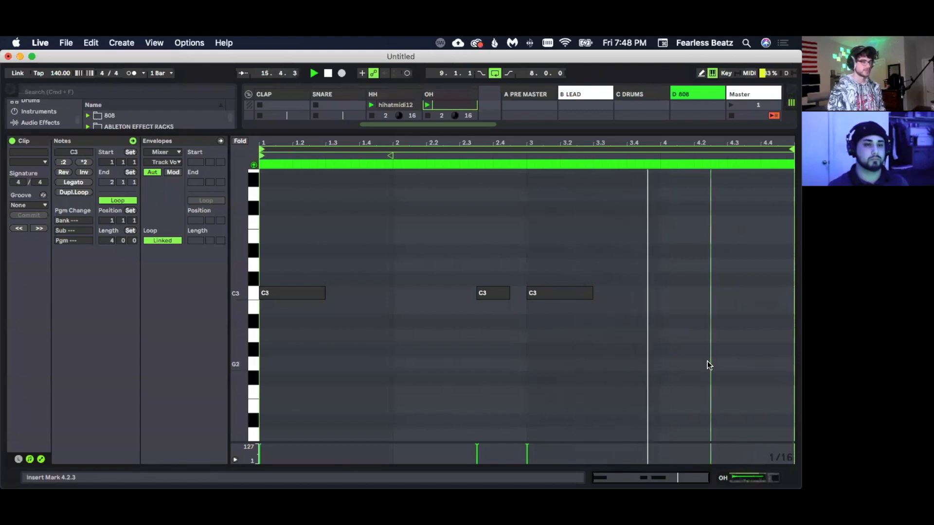
pyautogui.click(707, 361)
pyautogui.click(743, 479)
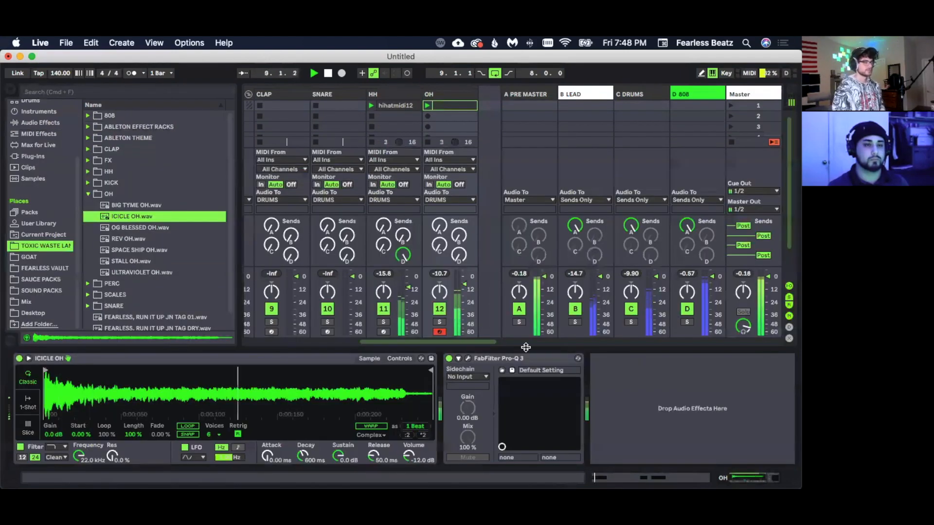
# - Audition the TOXIC WASTE LAND snares, replace the SNARE track's sample with HOLY GRAIL SNARE.wav, and arm the track
pyautogui.hscroll(-2, 469, 344)
pyautogui.hscroll(-2, 467, 341)
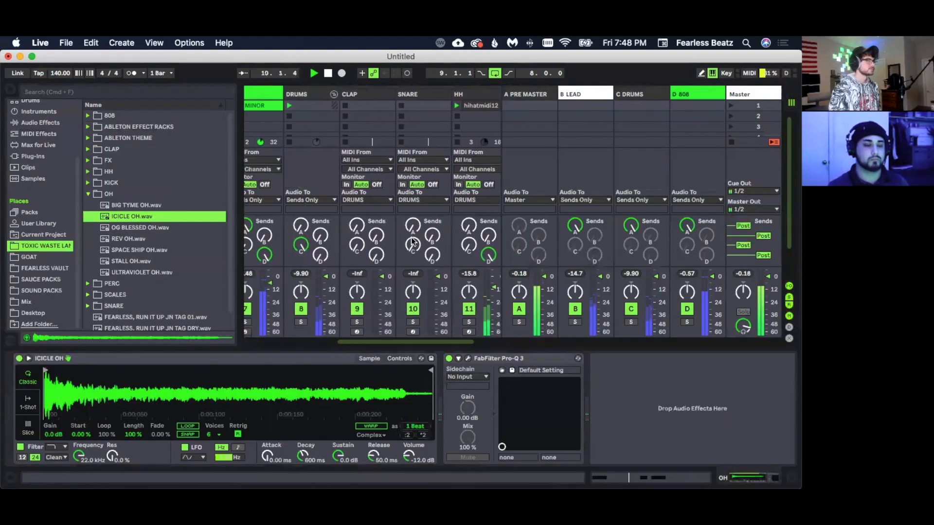
pyautogui.click(404, 95)
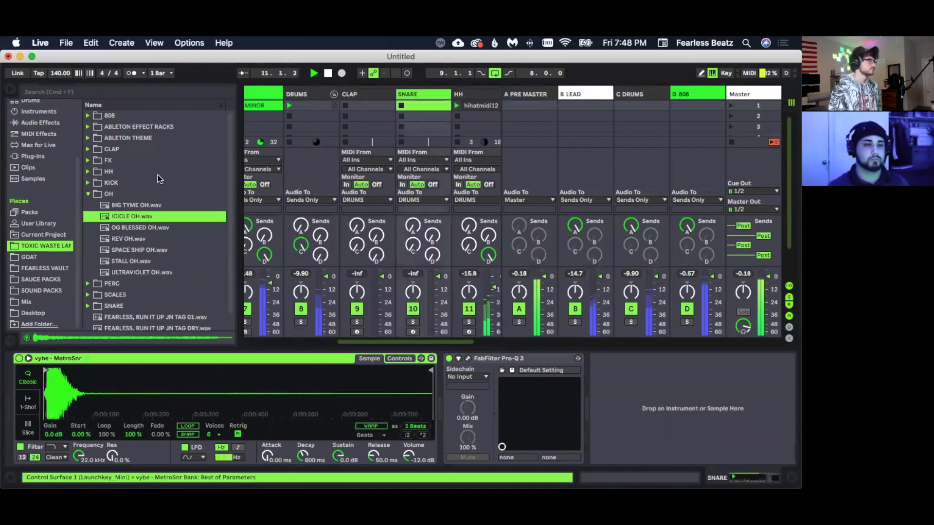
pyautogui.click(89, 194)
pyautogui.click(89, 228)
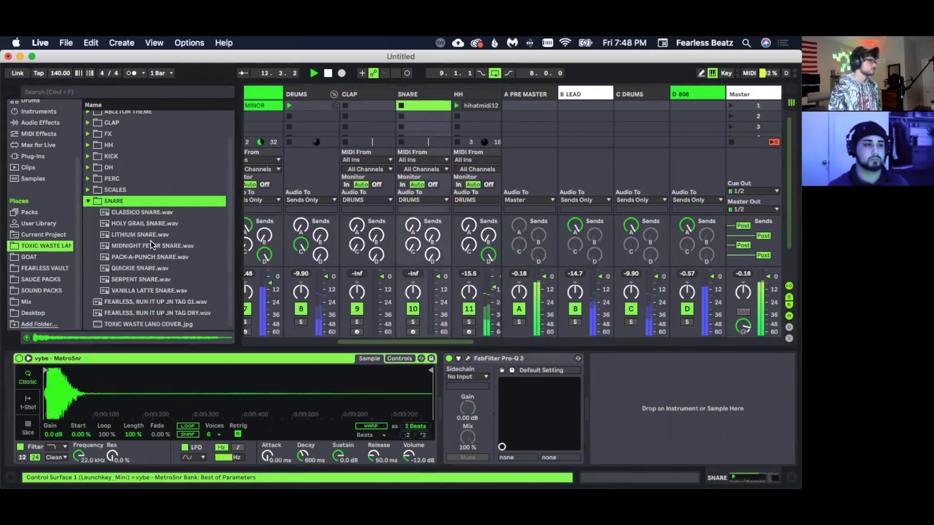
pyautogui.click(135, 254)
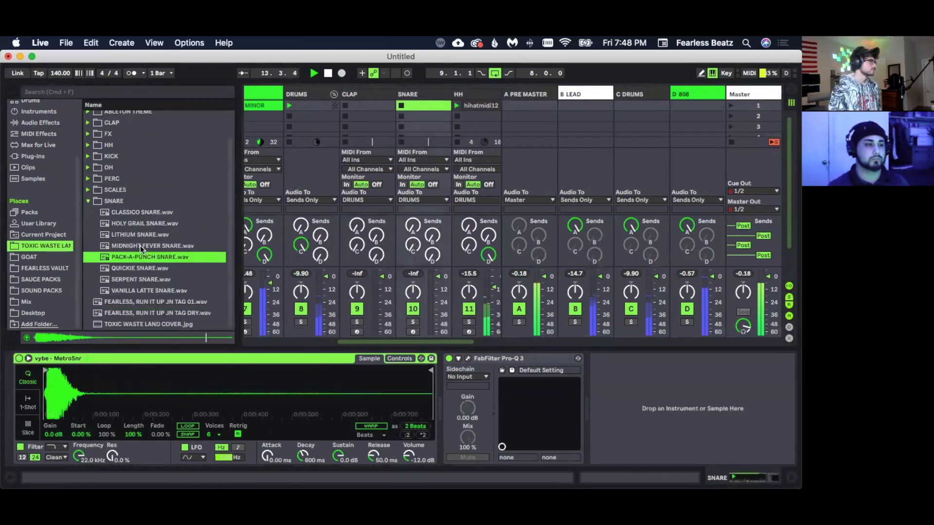
pyautogui.click(138, 246)
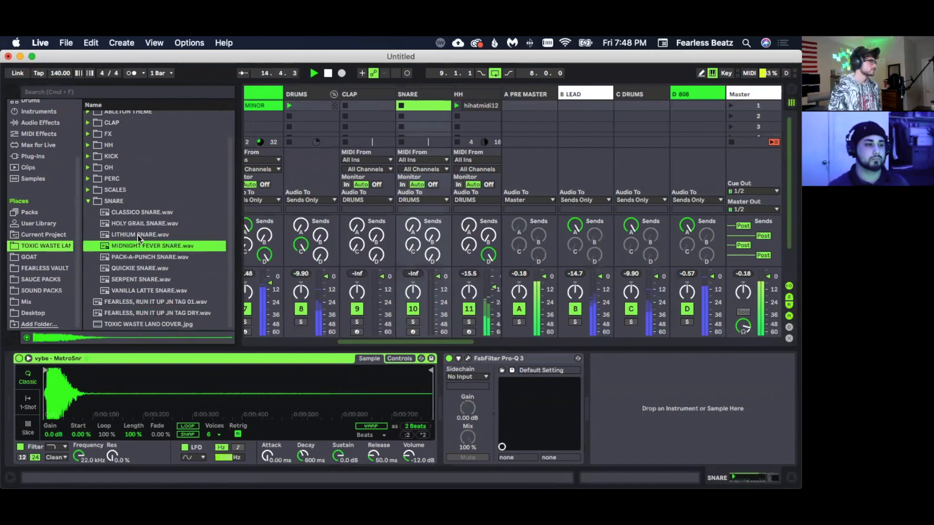
pyautogui.click(138, 223)
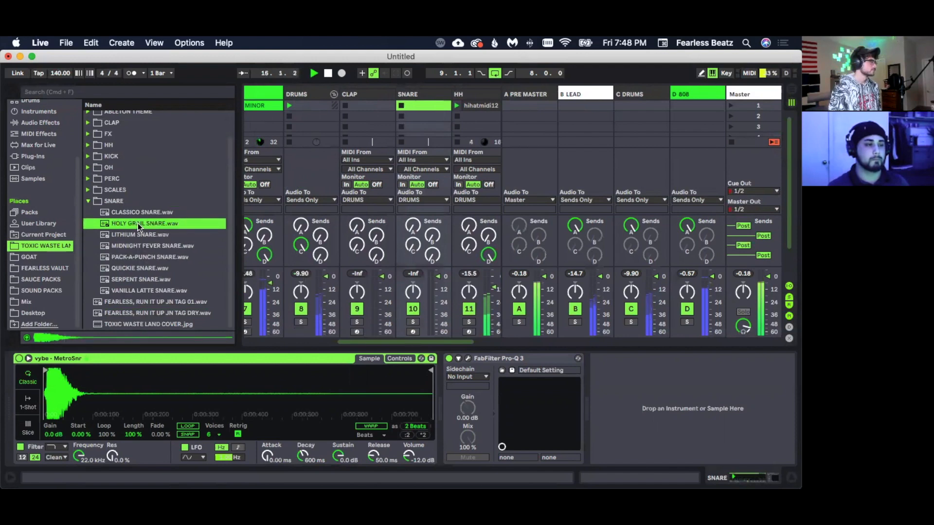
pyautogui.doubleClick(138, 224)
pyautogui.click(414, 334)
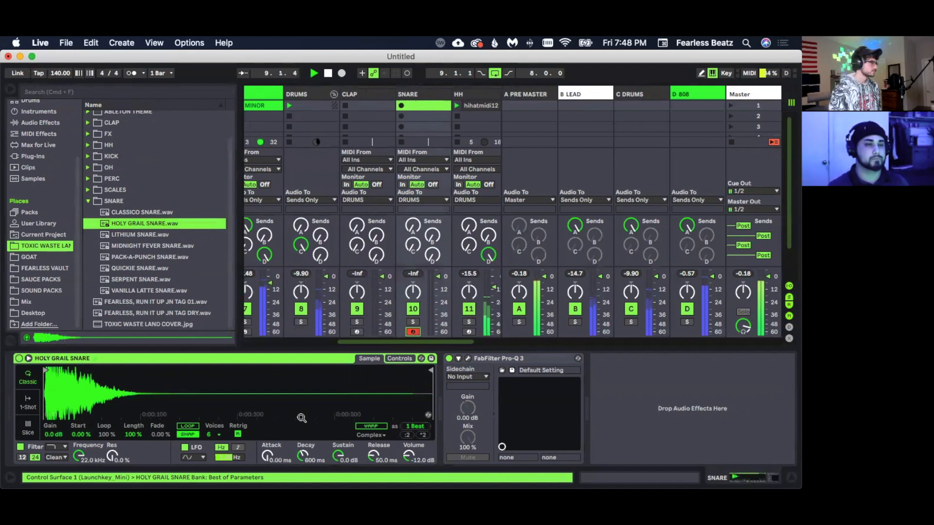
# - Create a clip in the SNARE track's first slot and add a C3 note from 1.3.1 to 1.4.1 with velocity 127
pyautogui.doubleClick(421, 106)
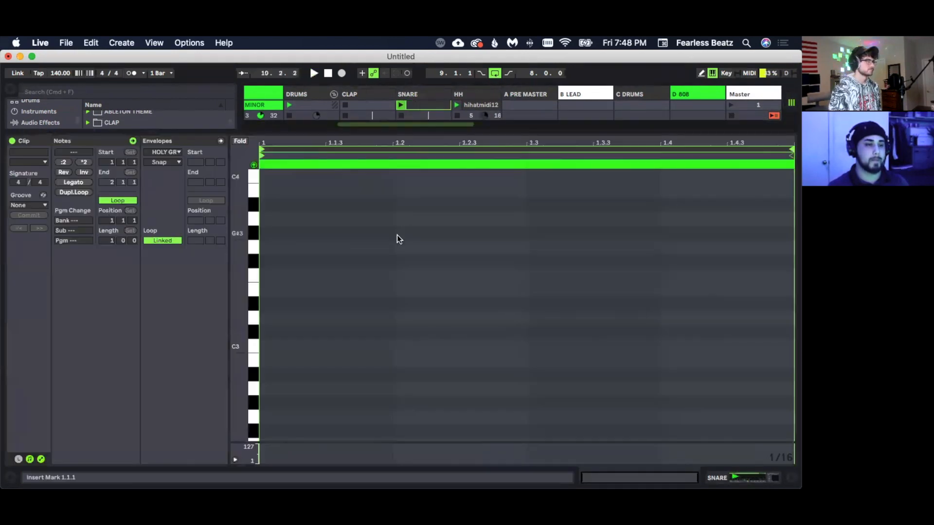
pyautogui.doubleClick(533, 346)
pyautogui.moveTo(559, 346); pyautogui.dragTo(659, 346)
pyautogui.moveTo(526, 453); pyautogui.dragTo(527, 448)
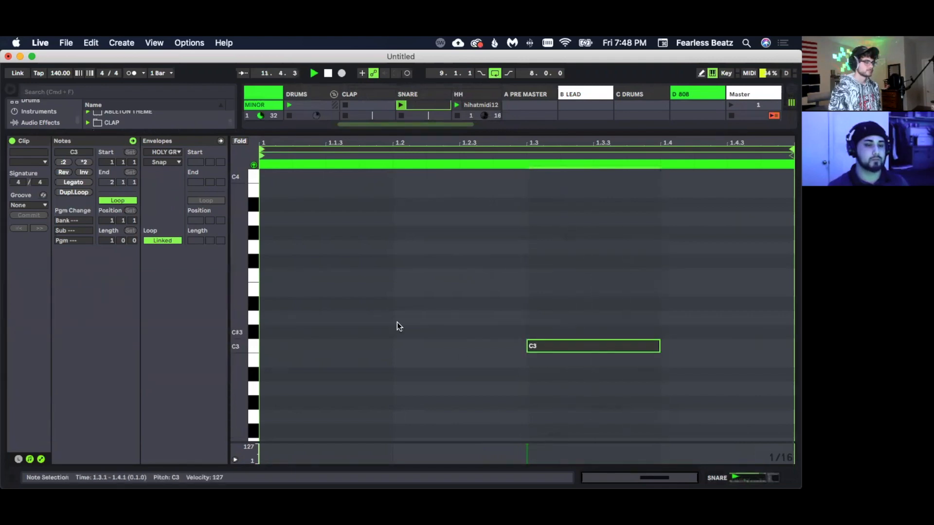
# - Set the SNARE clip's length to 4 bars and duplicate the first bar so C3 hits on beat 3 of every bar
pyautogui.write('4')
pyautogui.press('Return')
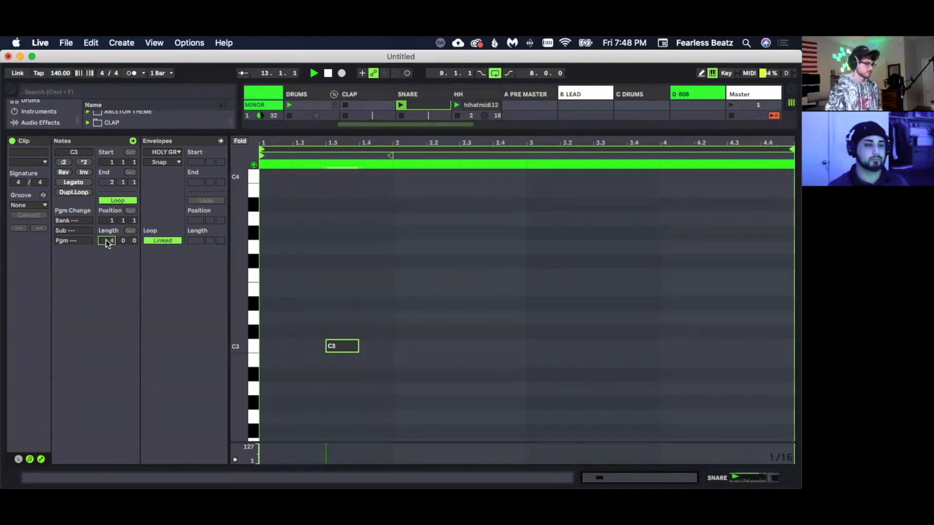
pyautogui.click(392, 384)
pyautogui.moveTo(391, 382); pyautogui.dragTo(259, 309)
pyautogui.press('super+d')
pyautogui.press('super+d')
pyautogui.press('super+d')
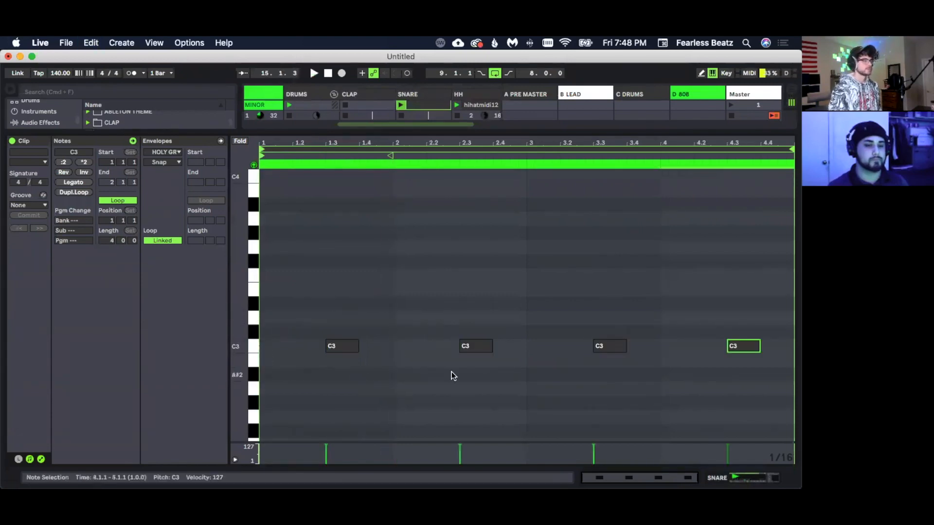
pyautogui.click(393, 367)
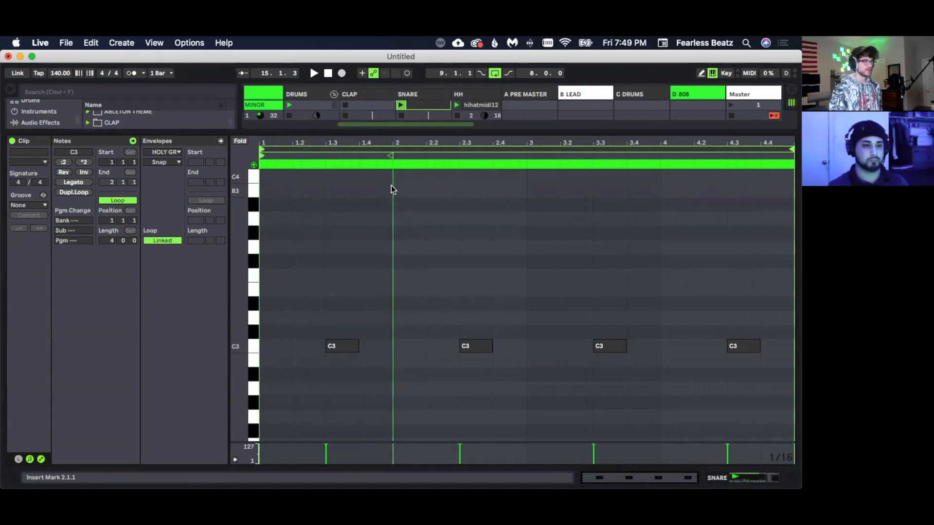
# - Try duplicating the first snare note from a partial-bar selection spanning 1.1.1 to 1.4.1
pyautogui.moveTo(391, 185); pyautogui.dragTo(329, 186)
pyautogui.moveTo(267, 185); pyautogui.dragTo(259, 180)
pyautogui.click(360, 228)
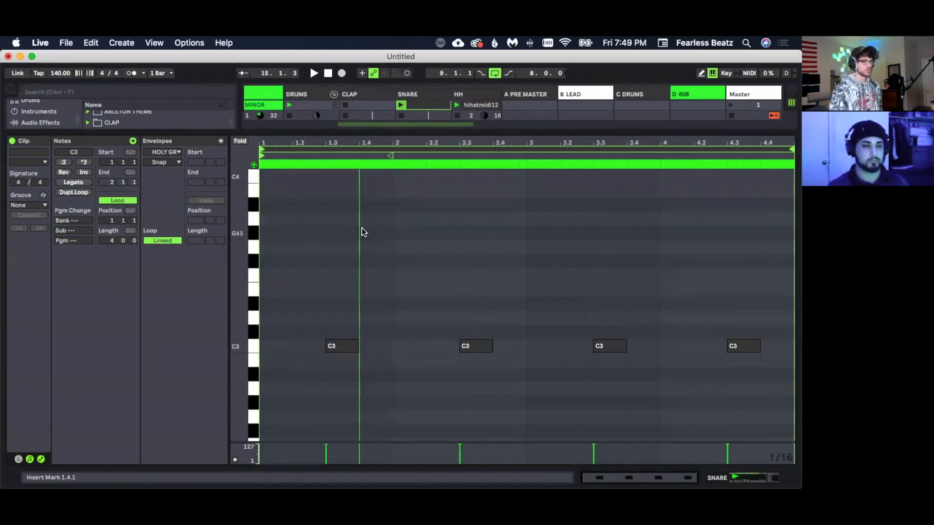
pyautogui.click(358, 196)
pyautogui.moveTo(342, 196); pyautogui.dragTo(224, 373)
pyautogui.press('cmd+d')
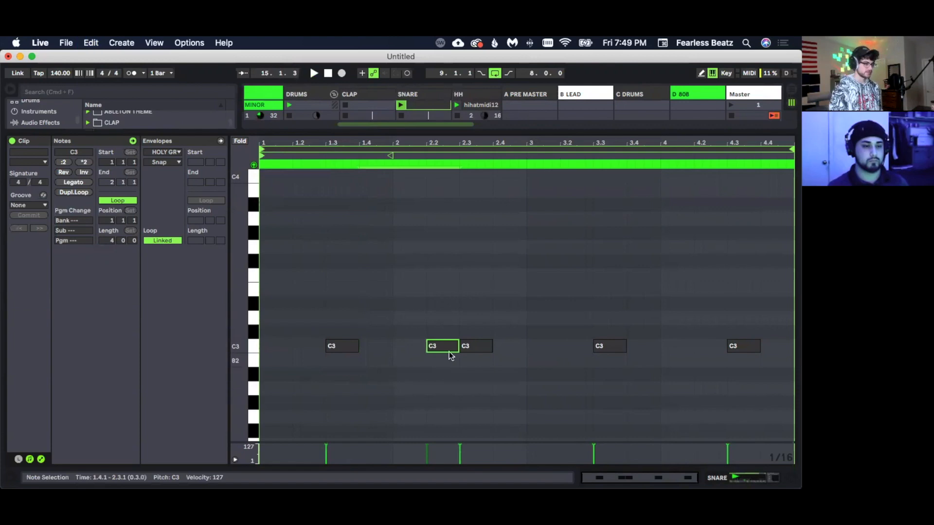
pyautogui.press('cmd+d')
pyautogui.press('super+d')
# - Undo the partial-bar duplications of the snare note
pyautogui.press('super+z')
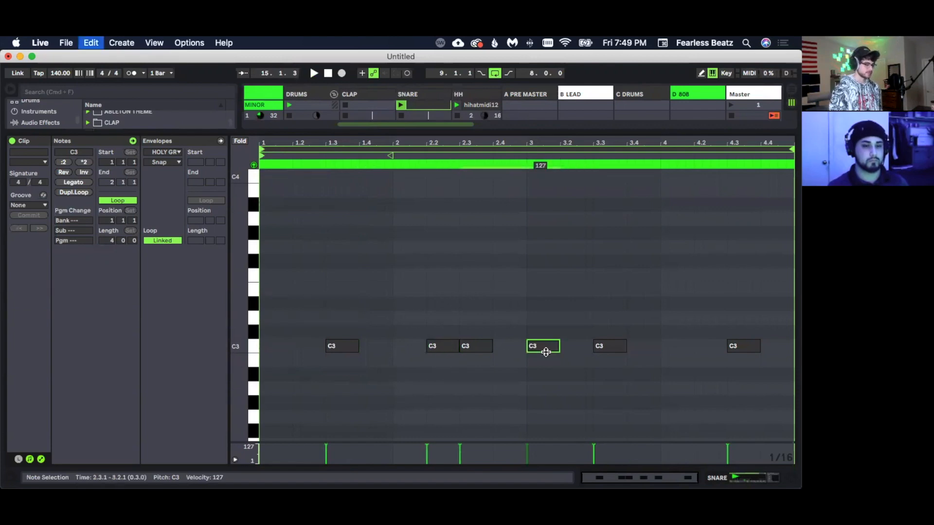
pyautogui.press('super+z')
pyautogui.press('super+z')
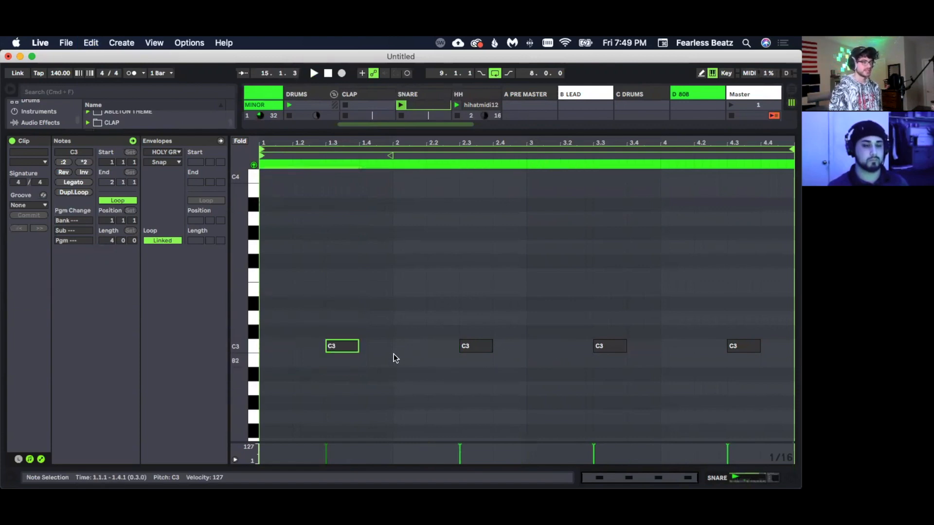
# - Select the full first bar of the SNARE clip and duplicate it across bars 2 to 4
pyautogui.moveTo(393, 355); pyautogui.dragTo(253, 319)
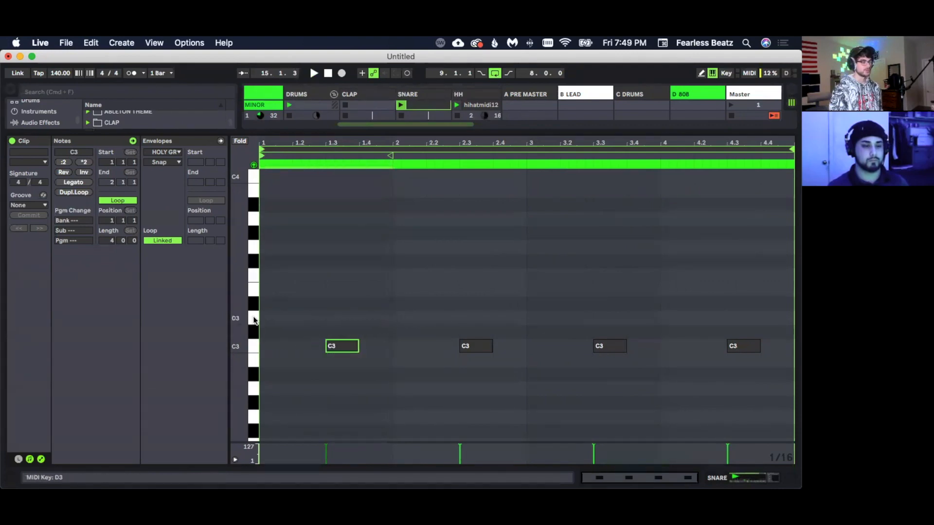
pyautogui.click(467, 351)
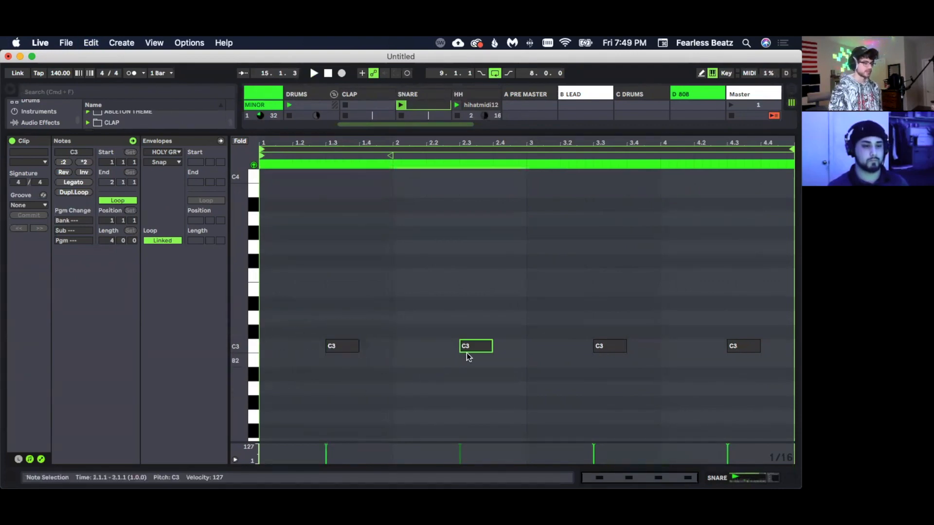
pyautogui.click(610, 346)
pyautogui.click(736, 346)
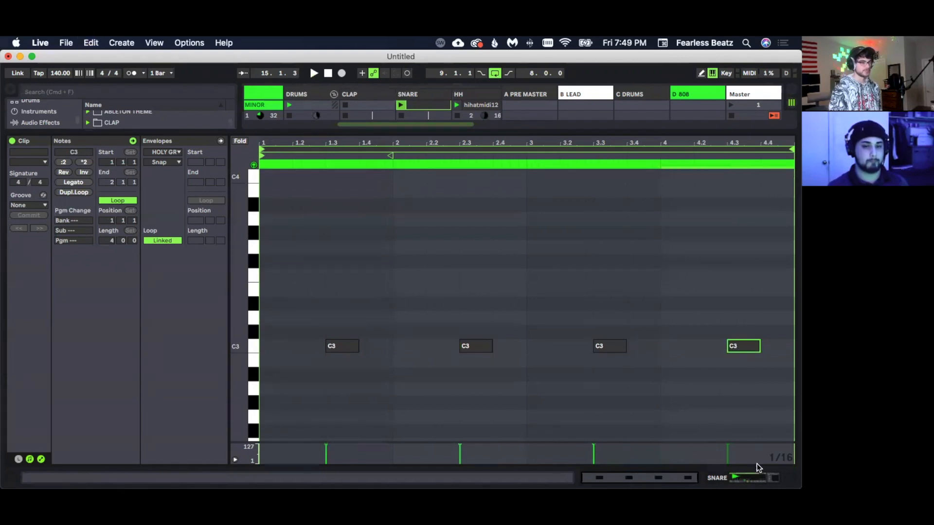
# - Play the beat and lower the SNARE track's volume to -8.0 dB
pyautogui.click(744, 477)
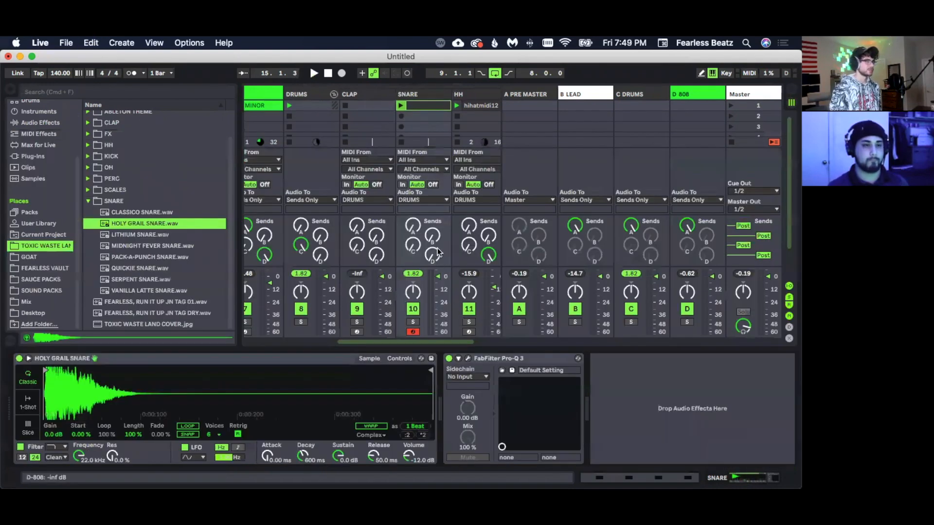
pyautogui.moveTo(434, 284); pyautogui.dragTo(434, 289)
pyautogui.press('space')
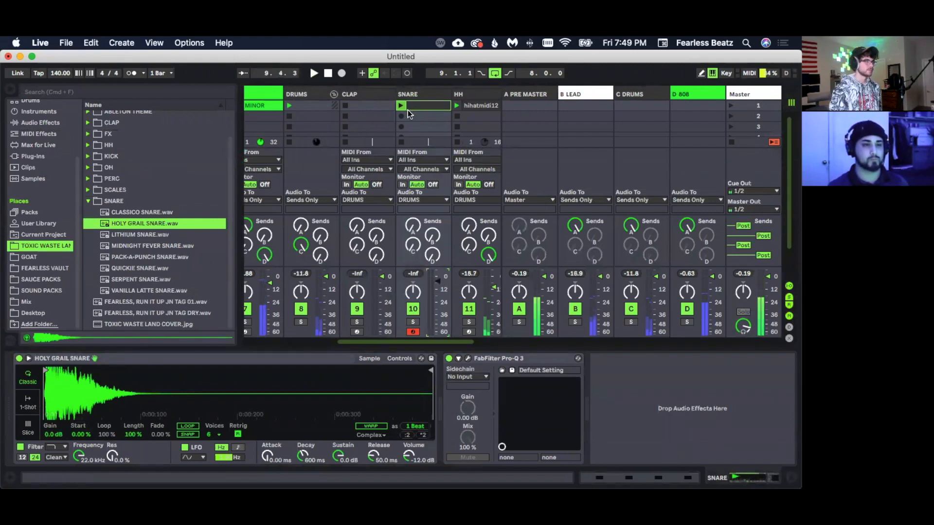
pyautogui.moveTo(437, 282); pyautogui.dragTo(437, 286)
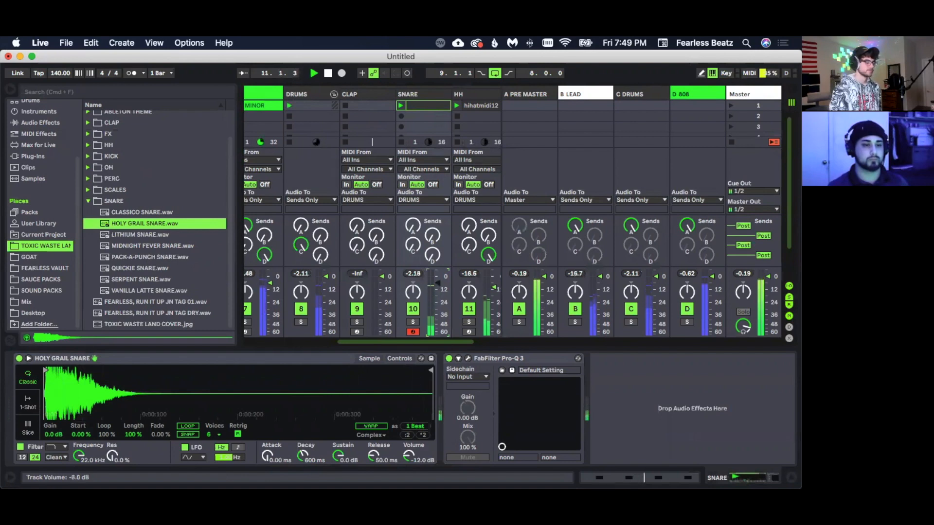
# - Try transposing all OH clip notes down from C3 to G2 with the OH track volume at -4.0 dB
pyautogui.hscroll(2, 450, 338)
pyautogui.moveTo(450, 339); pyautogui.dragTo(479, 340)
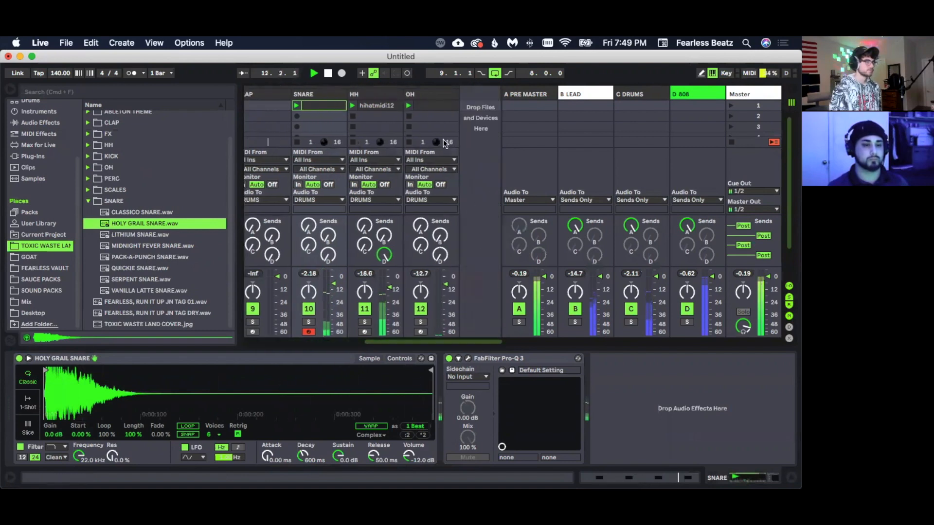
pyautogui.doubleClick(433, 107)
pyautogui.press('super+a')
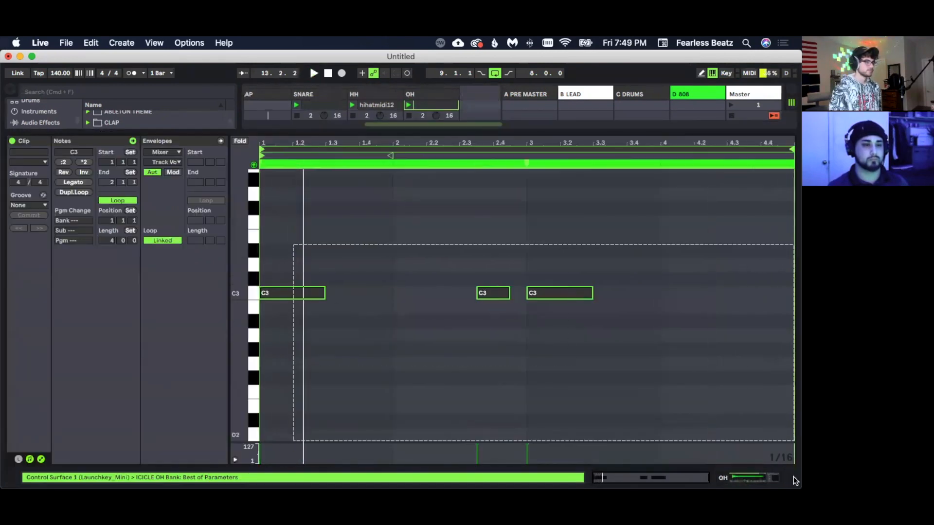
pyautogui.press('Down')
pyautogui.press('Down')
pyautogui.press('Down')
pyautogui.press('Down')
pyautogui.press('Down')
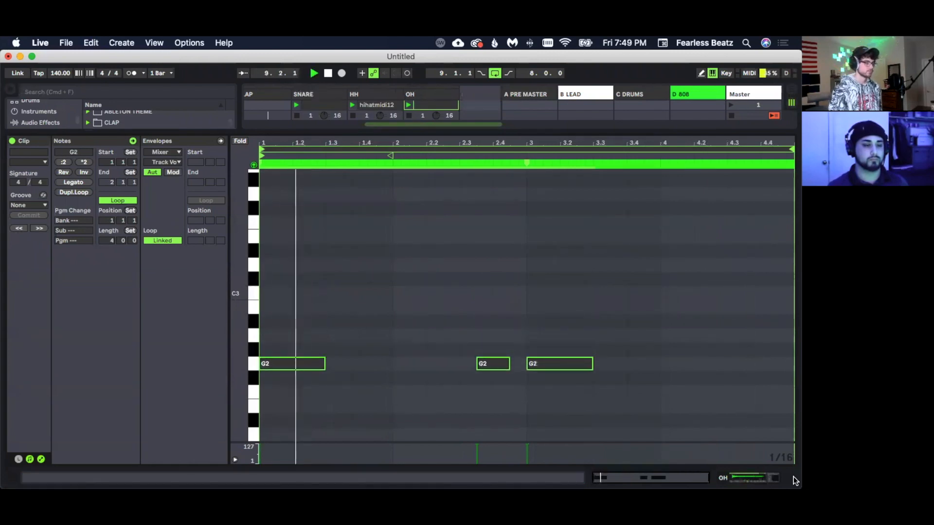
pyautogui.hotkey('shift', 'Tab')
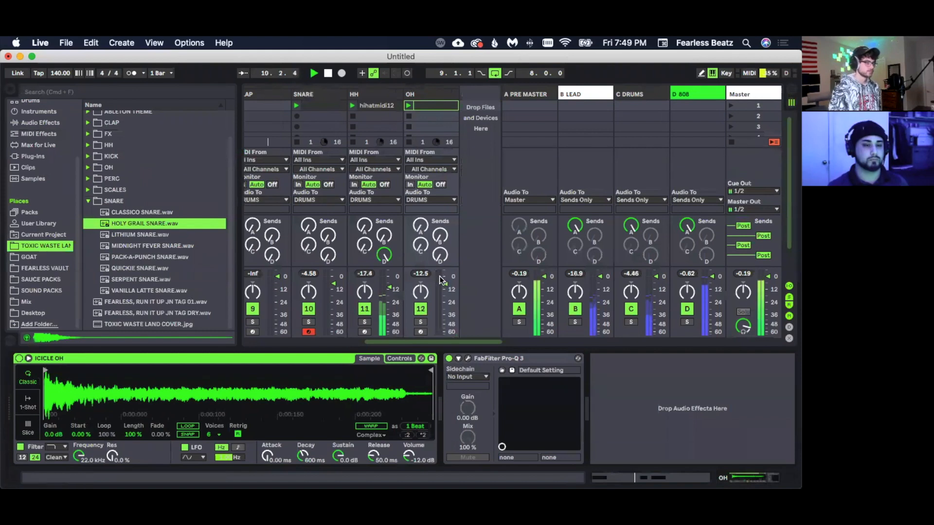
pyautogui.moveTo(445, 284); pyautogui.dragTo(444, 281)
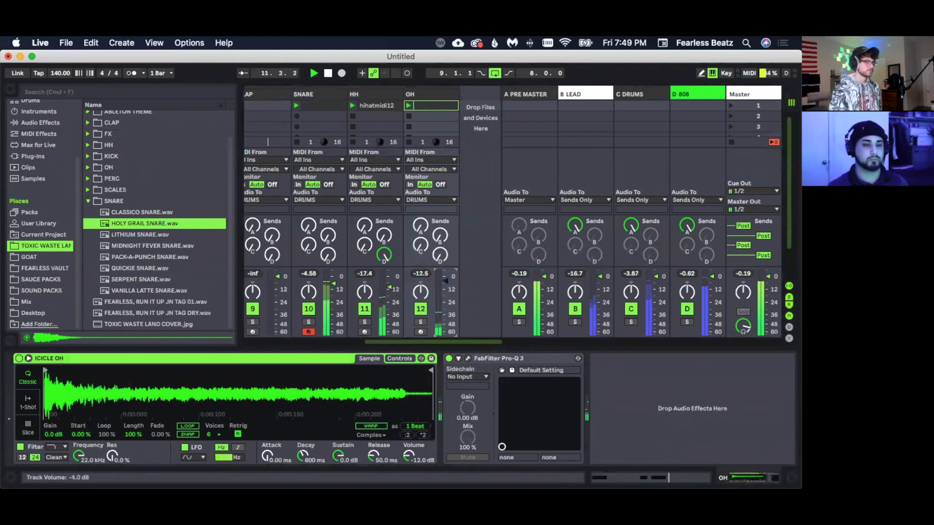
# - Stop playback and move all the open-hat notes in the OH clip back up to C3
pyautogui.click(649, 477)
pyautogui.press('space')
pyautogui.moveTo(281, 318); pyautogui.dragTo(665, 400)
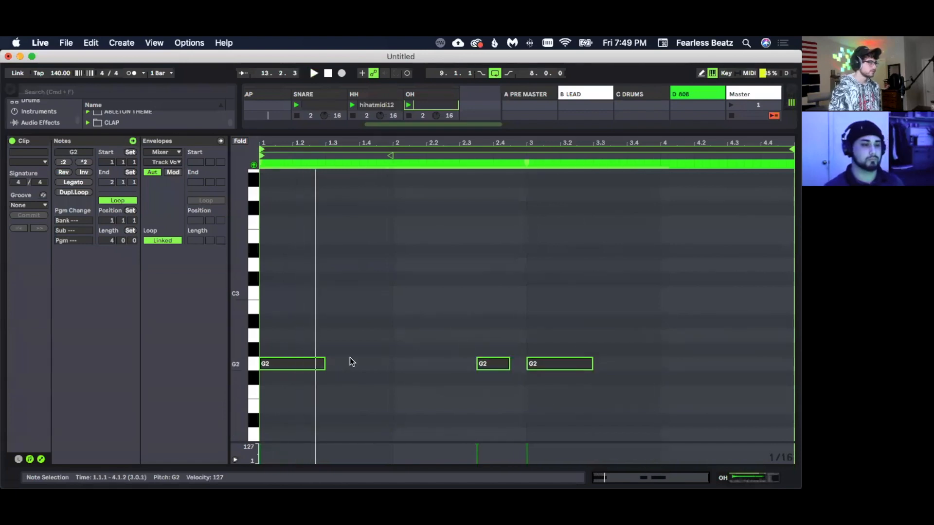
pyautogui.moveTo(305, 364); pyautogui.dragTo(306, 295)
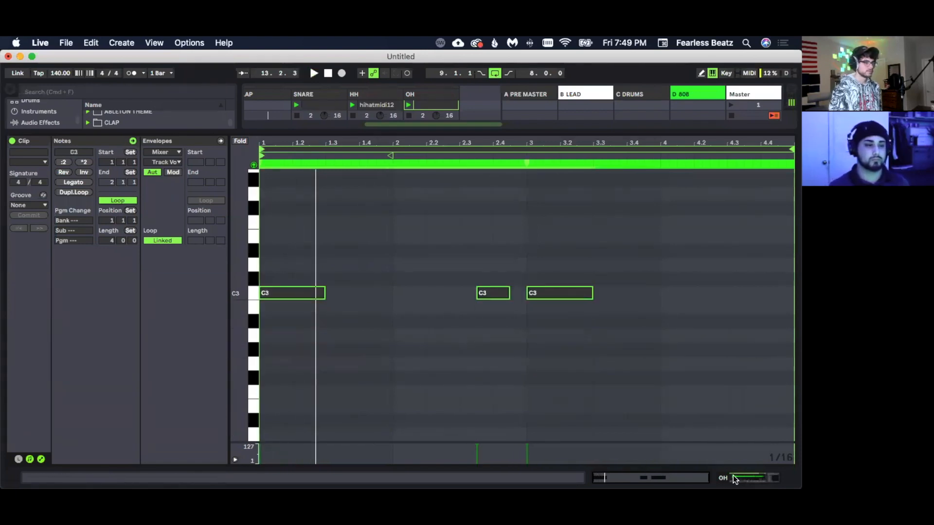
# - Replace the OH track's sample with SPACE SHIP OH.wav and lower the track volume to about -6 dB
pyautogui.click(735, 478)
pyautogui.click(90, 165)
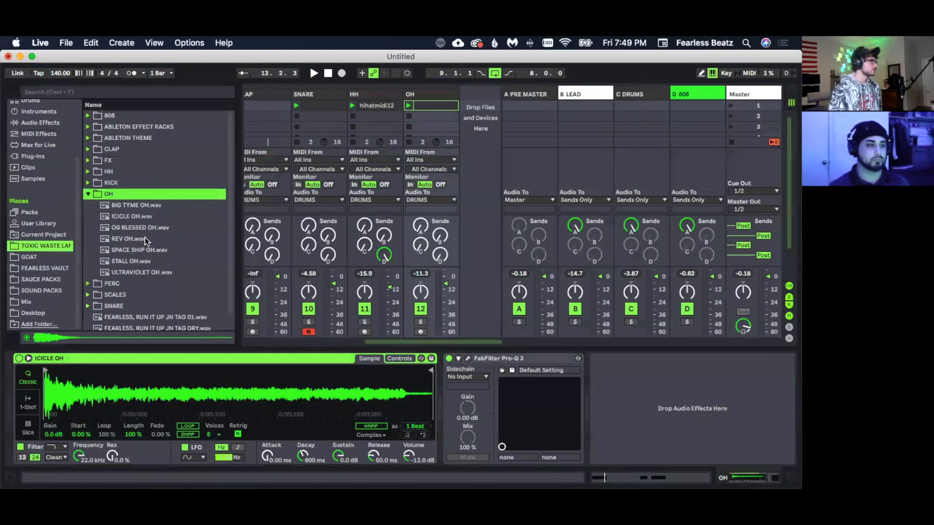
pyautogui.click(144, 237)
pyautogui.click(144, 249)
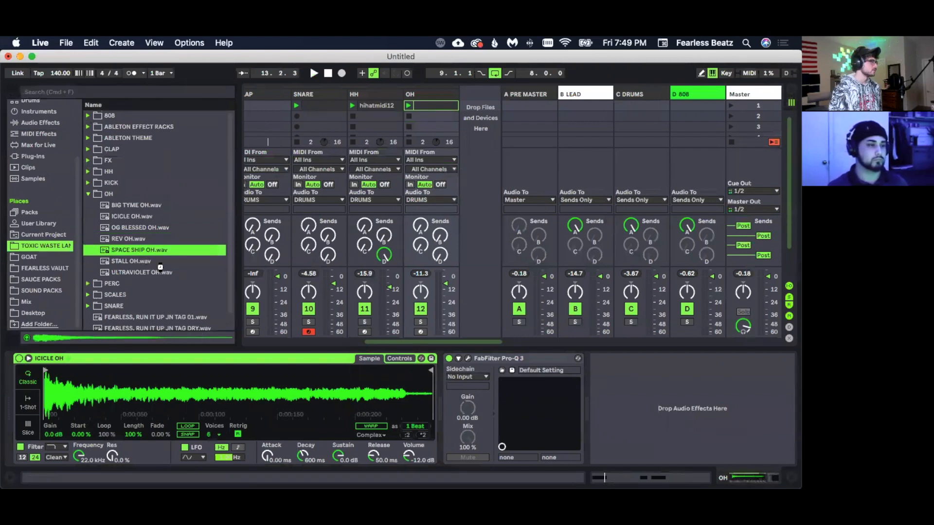
pyautogui.moveTo(160, 267); pyautogui.dragTo(210, 412)
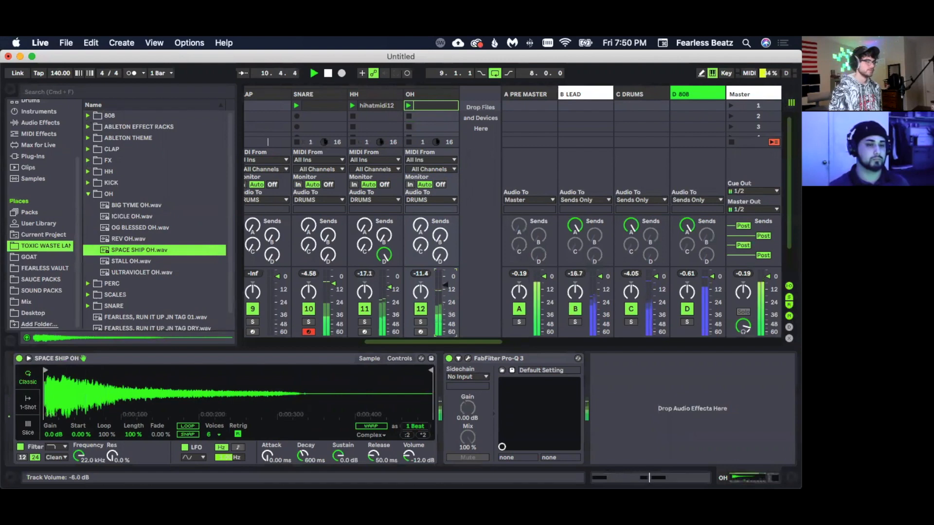
pyautogui.moveTo(446, 285); pyautogui.dragTo(445, 286)
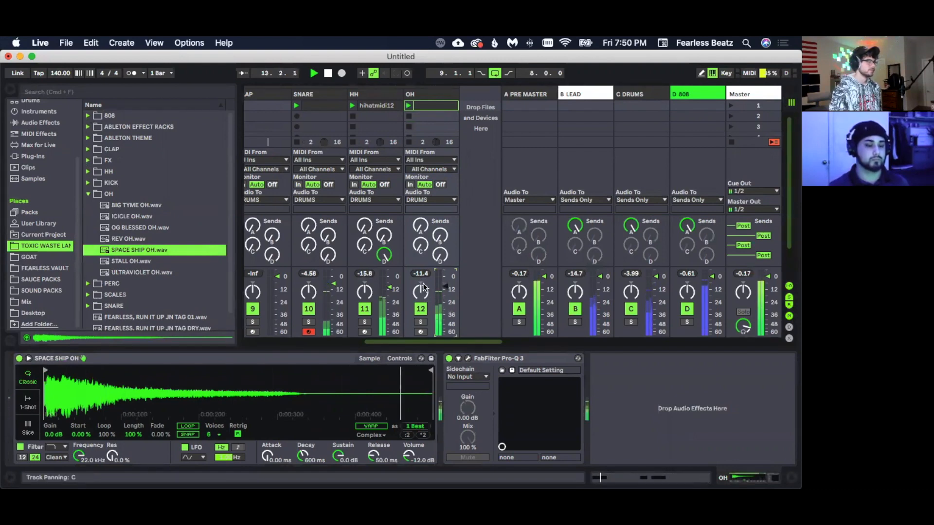
# - Try transposing the short hi-hat roll at 4.2.3 in the hihatmidi12 clip up to A#2
pyautogui.moveTo(401, 342); pyautogui.dragTo(395, 342)
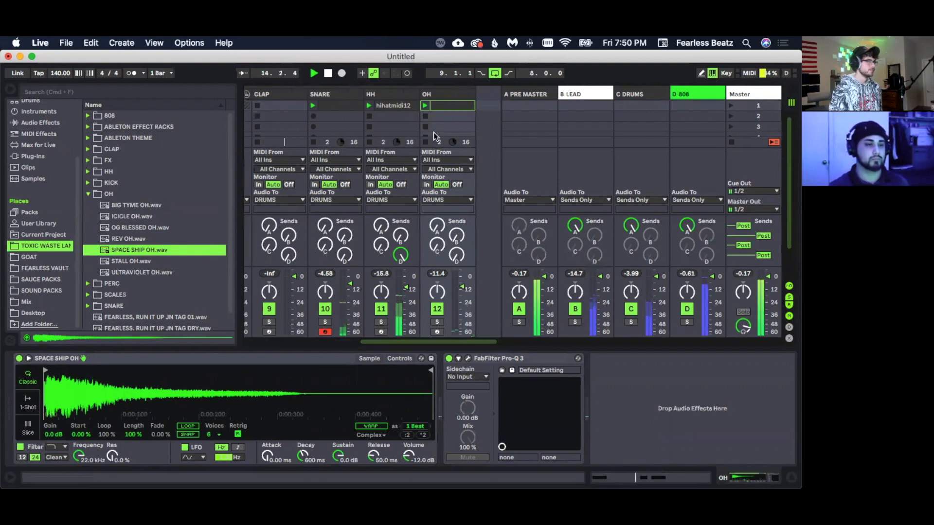
pyautogui.doubleClick(396, 106)
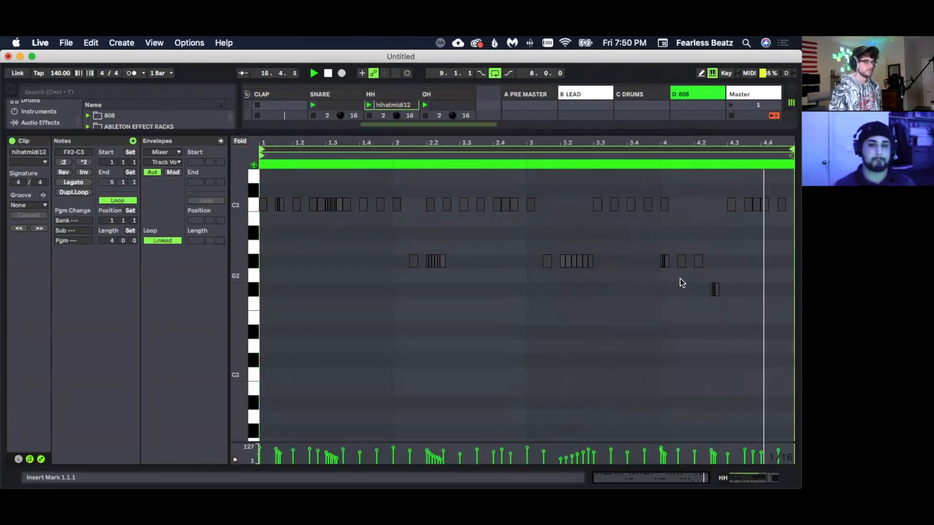
pyautogui.moveTo(680, 279); pyautogui.dragTo(785, 319)
pyautogui.press('Up')
pyautogui.press('Up')
pyautogui.press('Up')
pyautogui.press('Up')
pyautogui.press('Up')
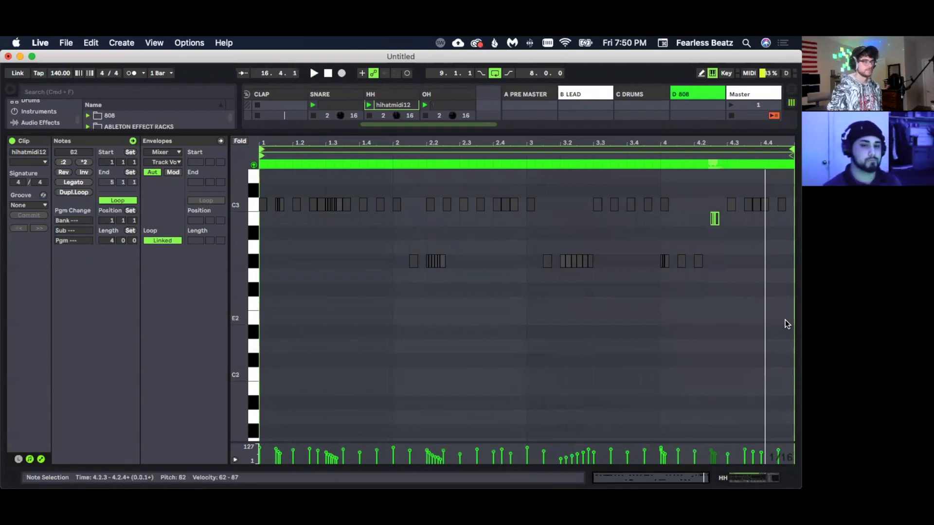
pyautogui.press('Down')
pyautogui.press('Down')
pyautogui.press('Up')
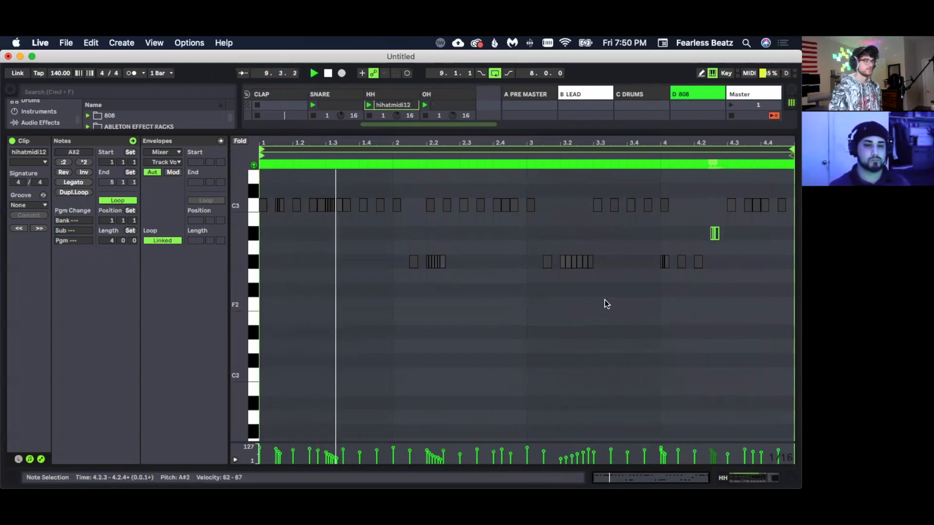
# - Delete the hi-hat roll at 4.2.3 and copy the preceding G#2 note into its place
pyautogui.scroll(3, 607, 304)
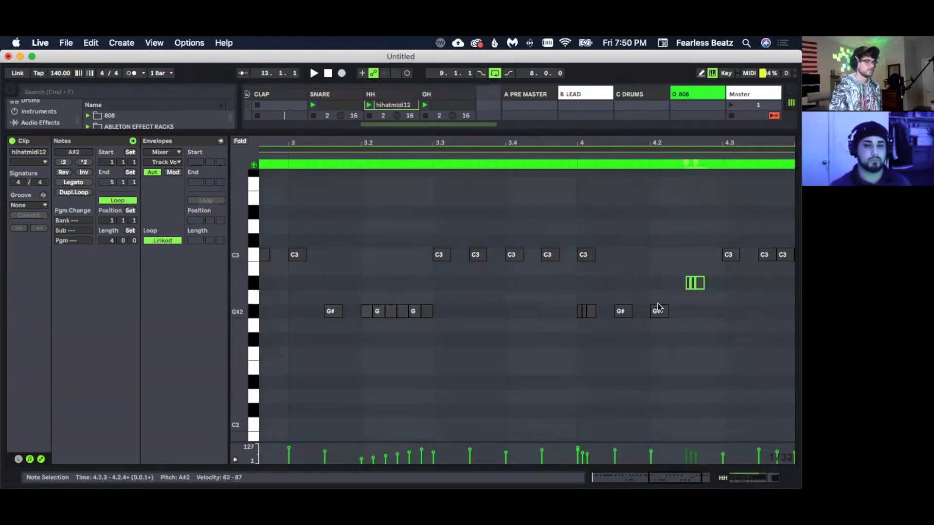
pyautogui.moveTo(679, 259); pyautogui.dragTo(716, 300)
pyautogui.press('Delete')
pyautogui.moveTo(662, 312); pyautogui.dragTo(695, 318)
pyautogui.press('space')
pyautogui.click(687, 336)
pyautogui.click(687, 327)
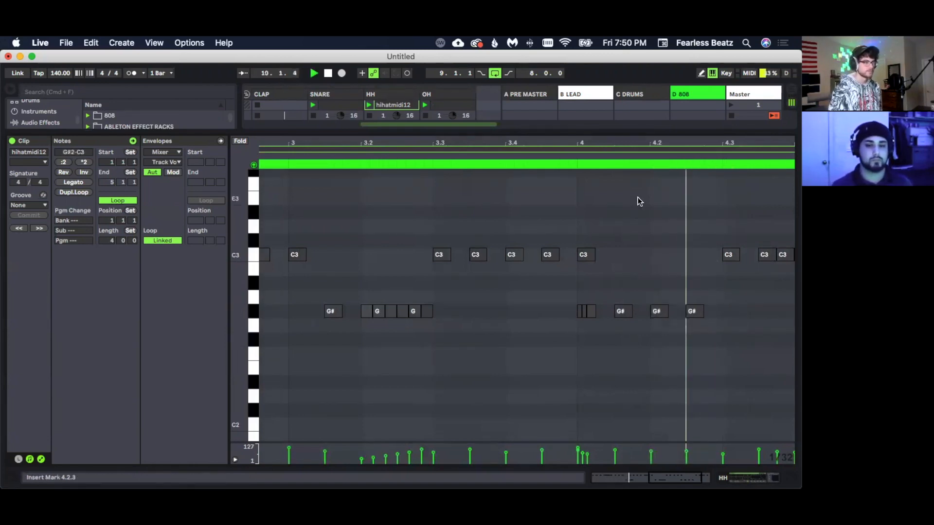
# - Copy the C3 hi-hat note at 4.3.1 to 4.2.3 and set the HH track volume to -9.7 dB
pyautogui.doubleClick(626, 143)
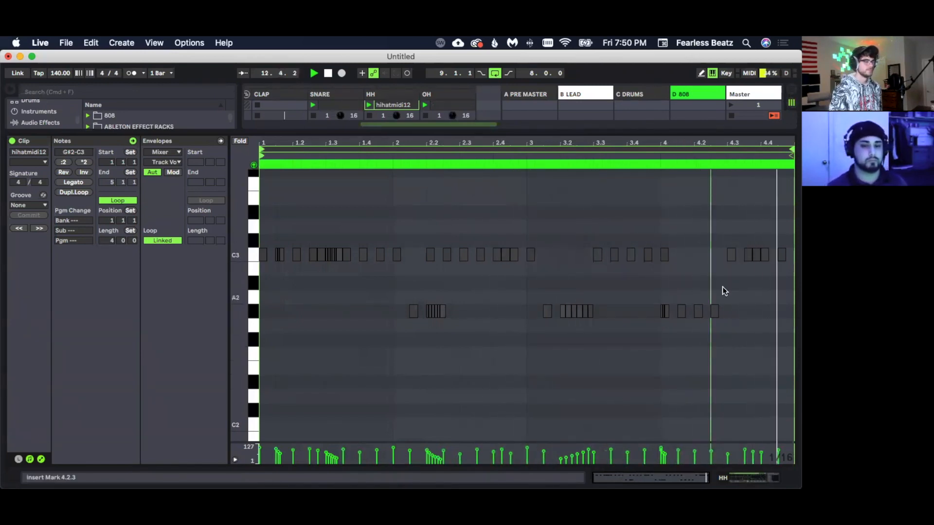
pyautogui.click(732, 258)
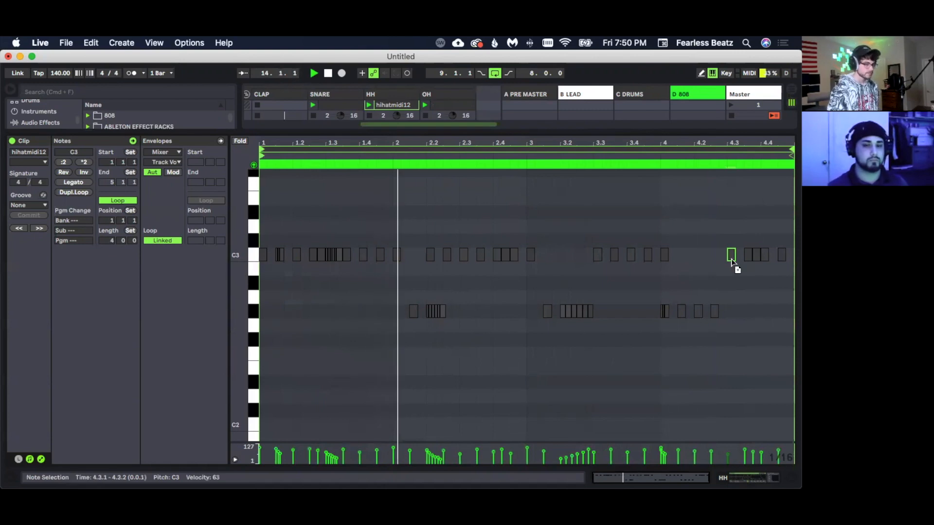
pyautogui.doubleClick(716, 259)
pyautogui.click(730, 478)
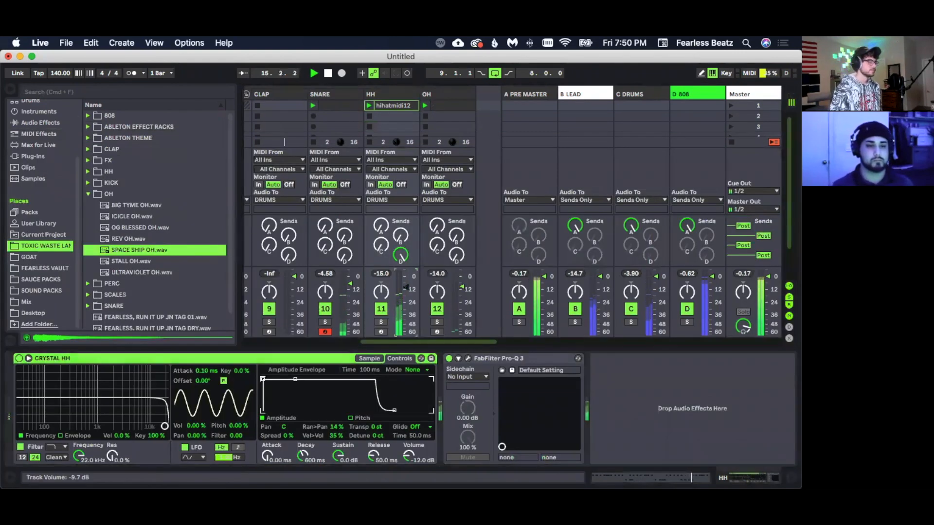
pyautogui.click(378, 357)
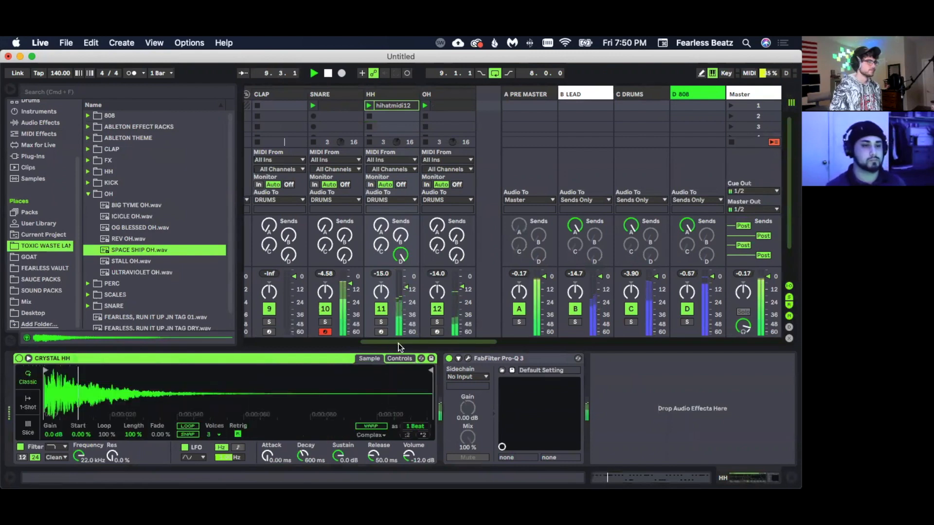
# - Replace the CLAP track's sample with OFF WHITE CLAP.wav from the CLAP folder
pyautogui.hscroll(-4, 399, 344)
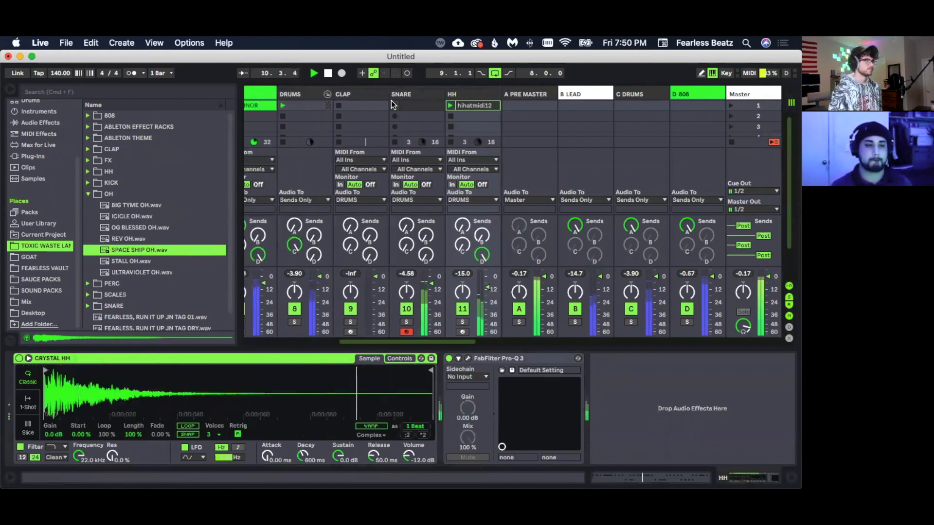
pyautogui.click(354, 94)
pyautogui.click(96, 149)
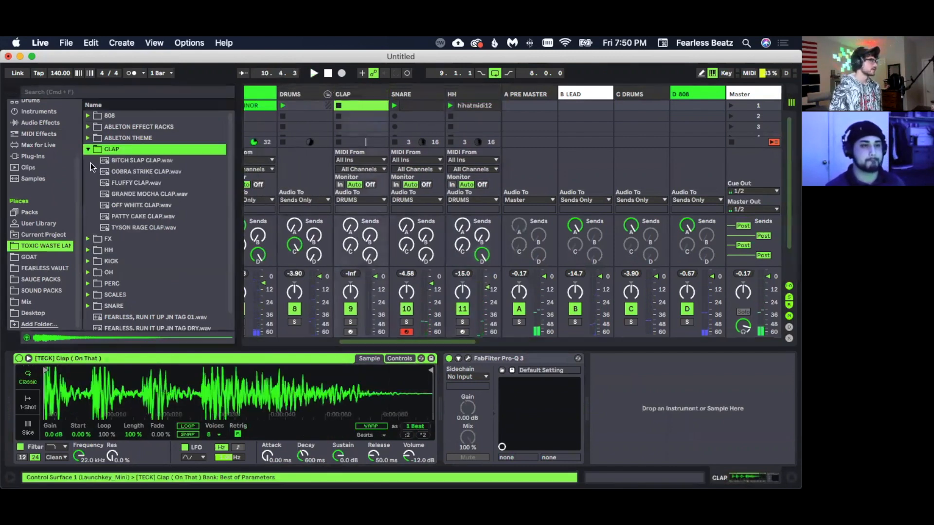
pyautogui.doubleClick(127, 204)
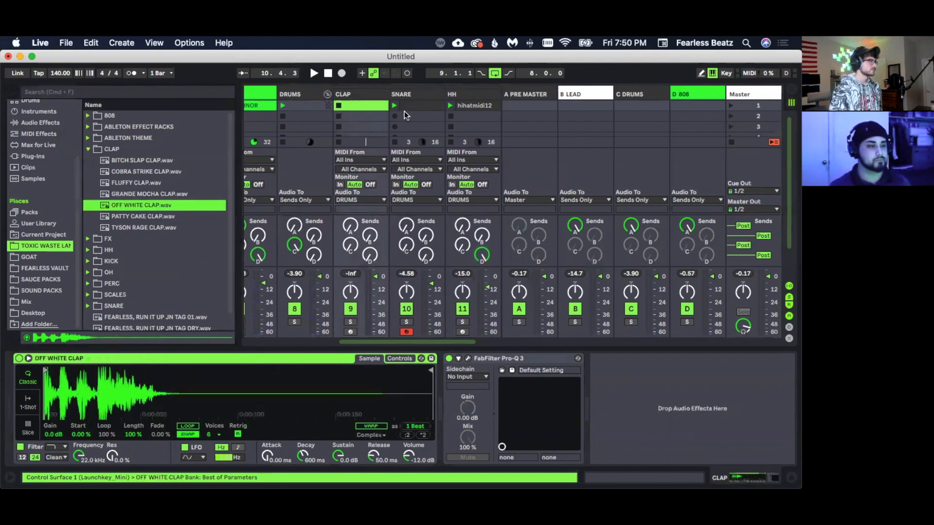
pyautogui.click(193, 434)
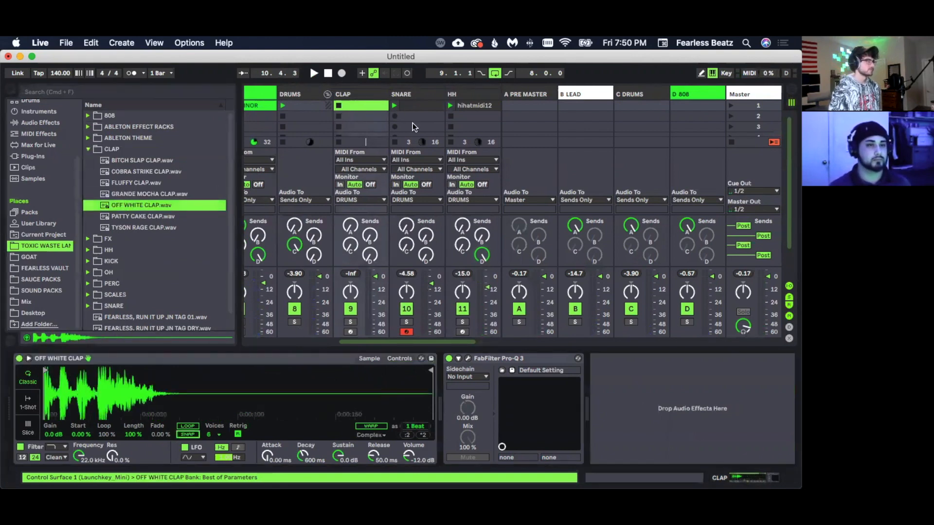
# - Copy the SNARE clip into the CLAP track's first slot and set the CLAP volume to -8.0 dB
pyautogui.click(424, 104)
pyautogui.click(360, 105)
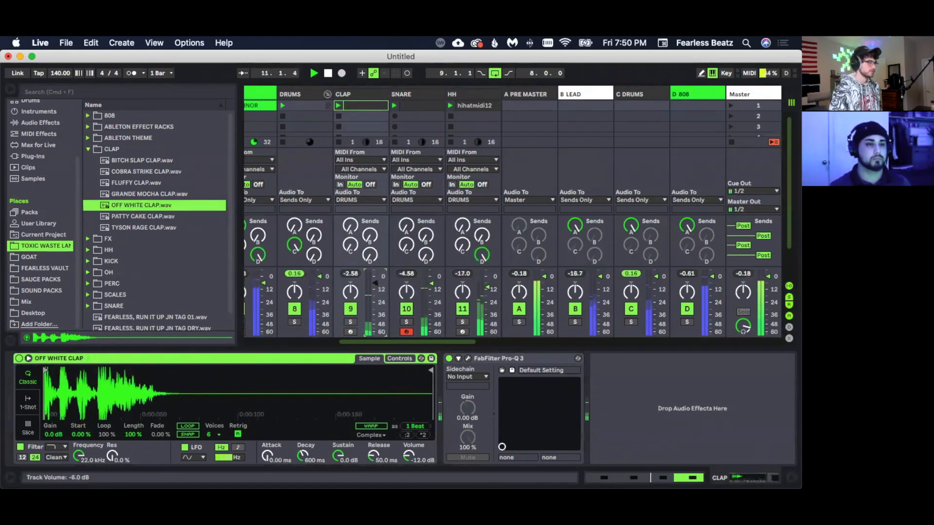
pyautogui.moveTo(431, 284); pyautogui.dragTo(375, 285)
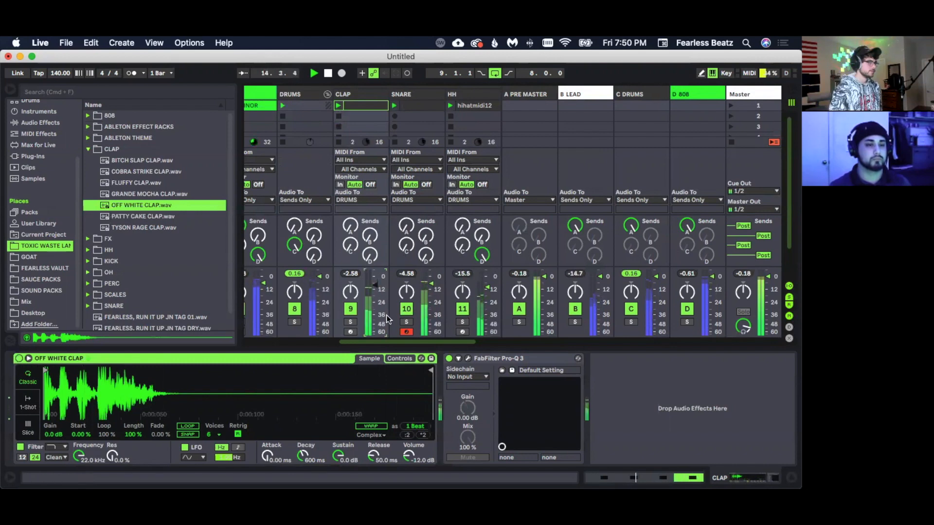
# - Delete the empty LEAD and PIANO MIDI tracks from inside the LEAD group
pyautogui.moveTo(389, 341); pyautogui.dragTo(302, 333)
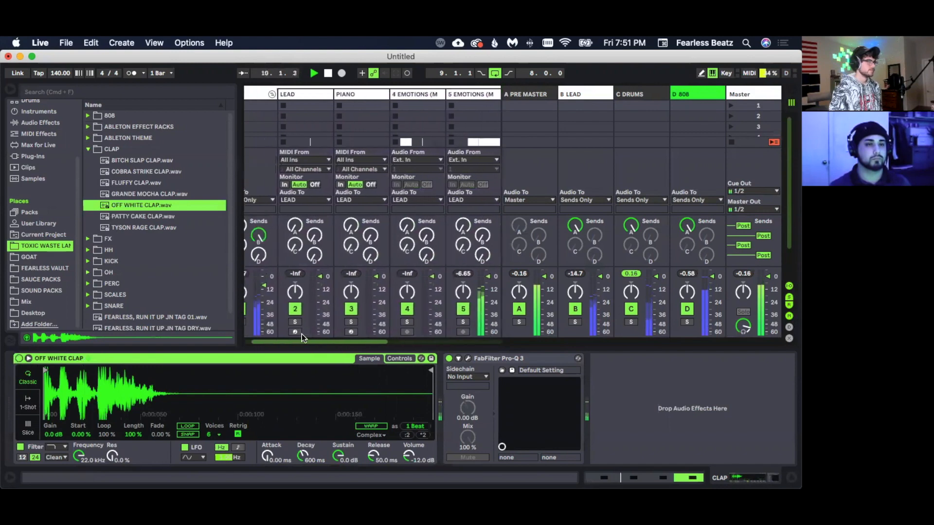
pyautogui.click(308, 95)
pyautogui.press('Delete')
pyautogui.press('Delete')
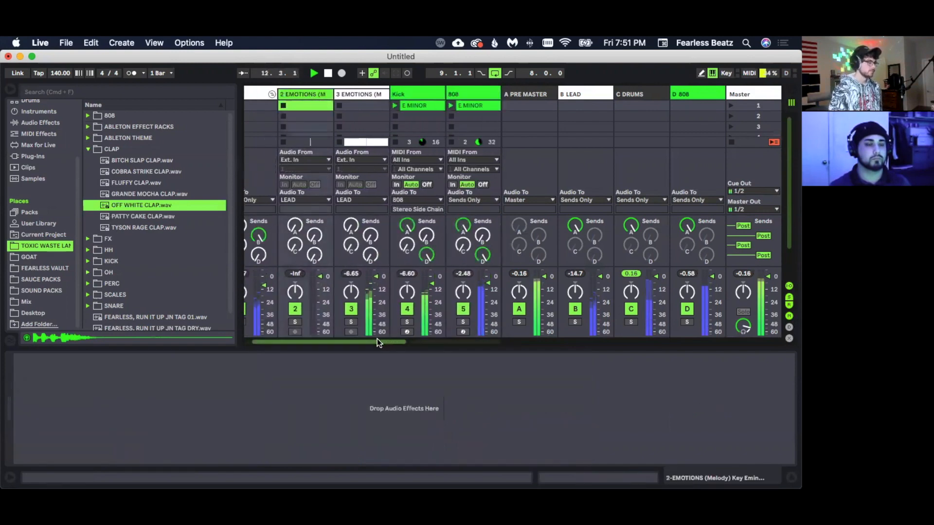
# - Solo the LEAD group to hear the EMOTIONS melody without the drums and 808
pyautogui.moveTo(377, 339); pyautogui.dragTo(355, 340)
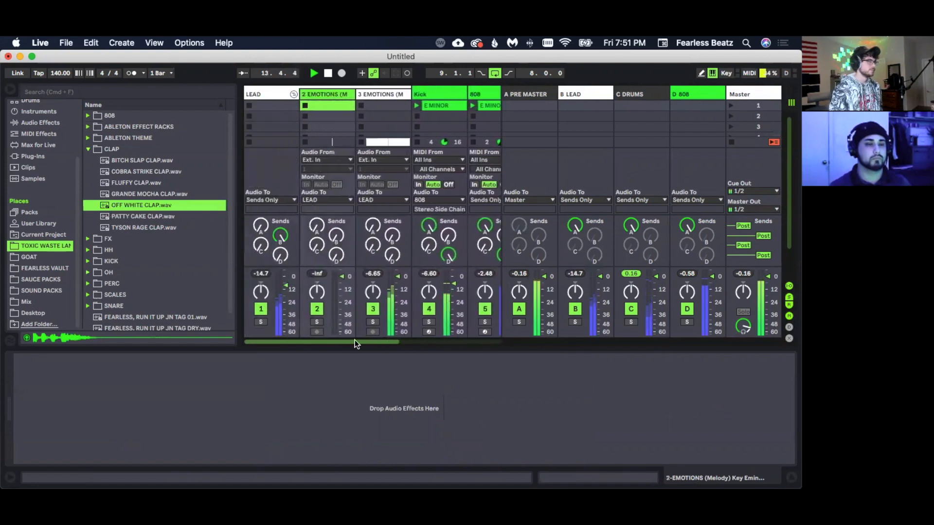
pyautogui.click(261, 322)
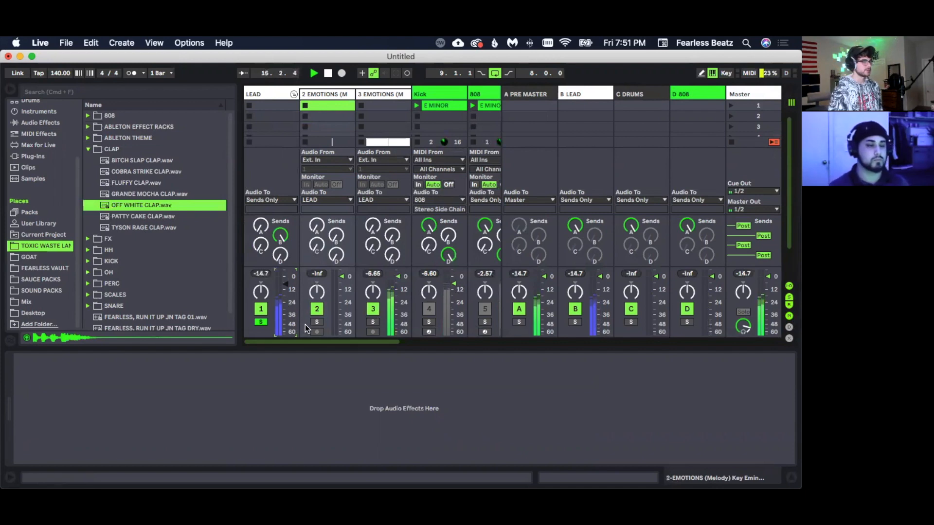
pyautogui.moveTo(308, 340); pyautogui.dragTo(348, 341)
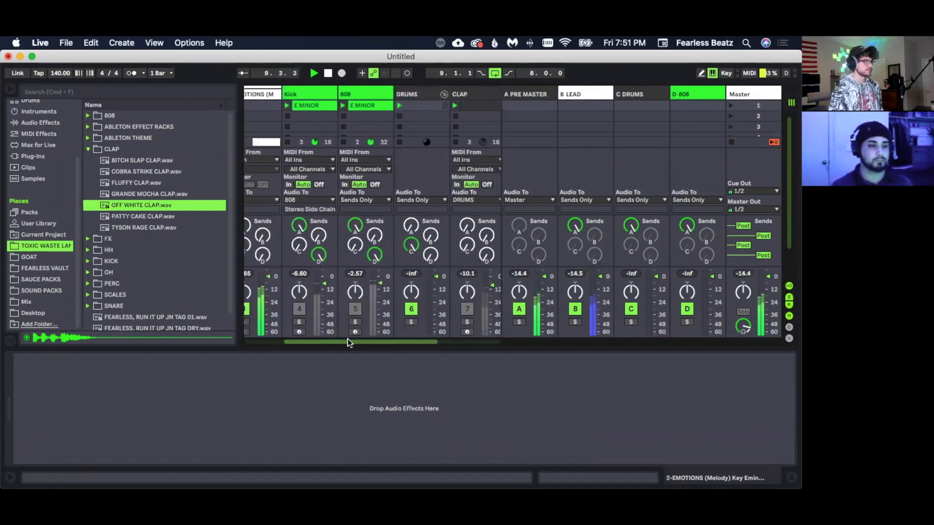
# - Solo the 808, raise its volume slightly, and compare the mix with the Kick switched off and on
pyautogui.click(355, 322)
pyautogui.click(300, 309)
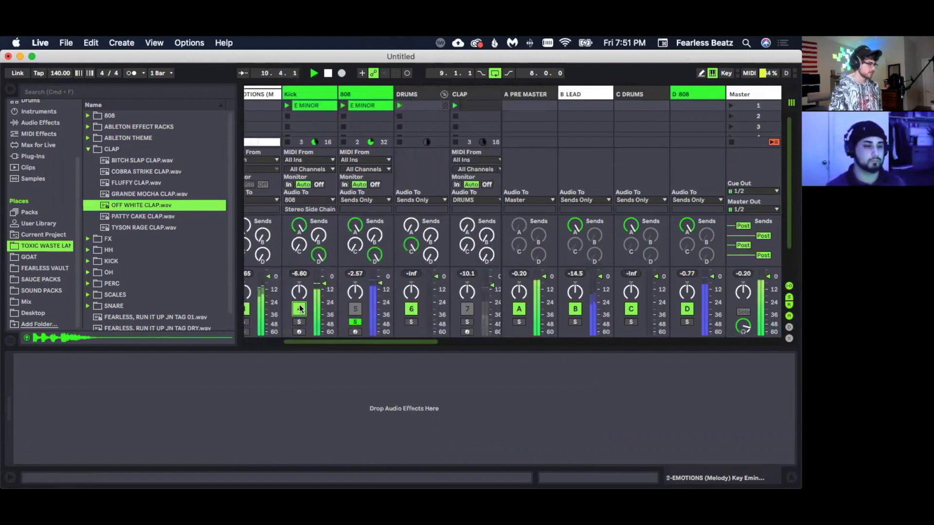
pyautogui.click(299, 308)
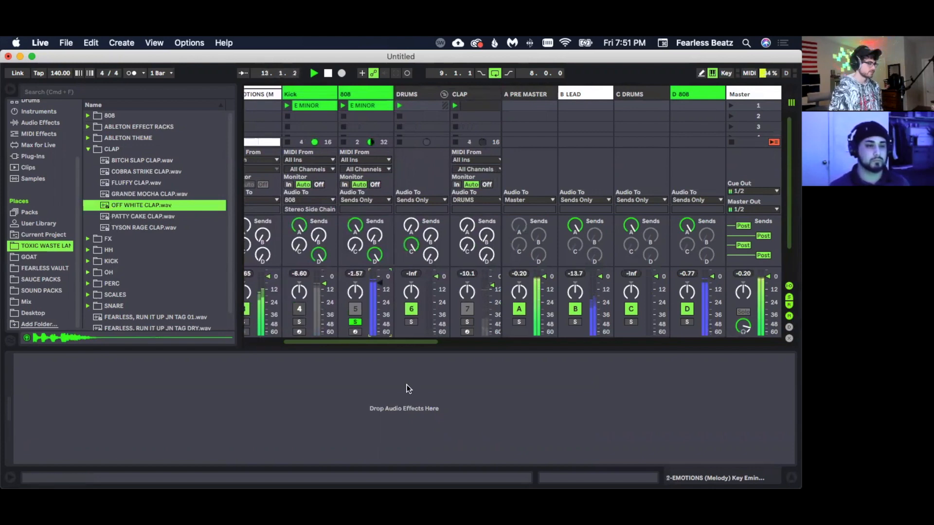
pyautogui.click(299, 309)
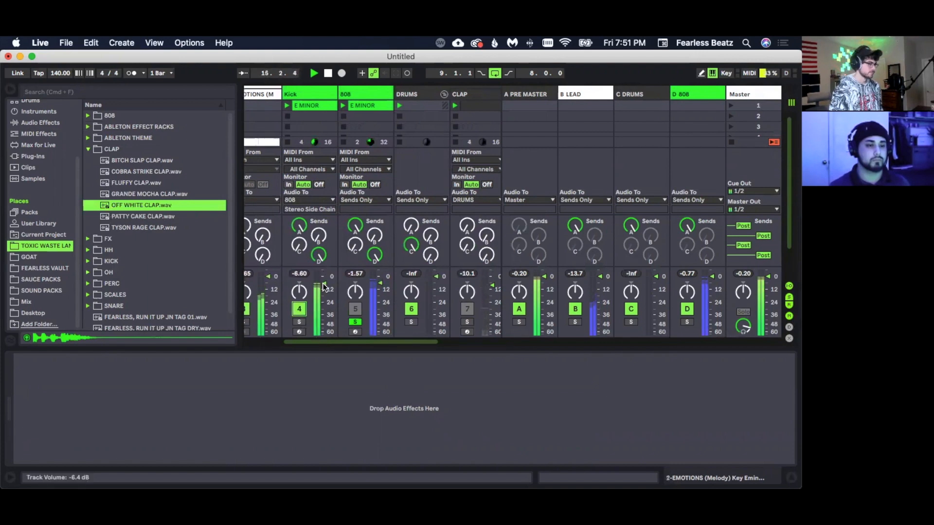
pyautogui.click(315, 97)
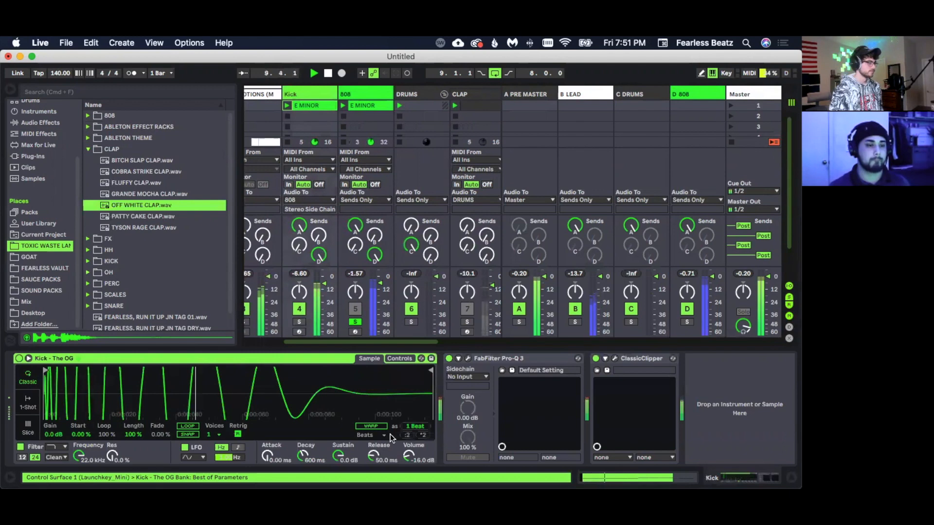
# - Add the SNARE and CLAP tracks to the solo and raise the CLAP volume slightly
pyautogui.moveTo(393, 344); pyautogui.dragTo(427, 344)
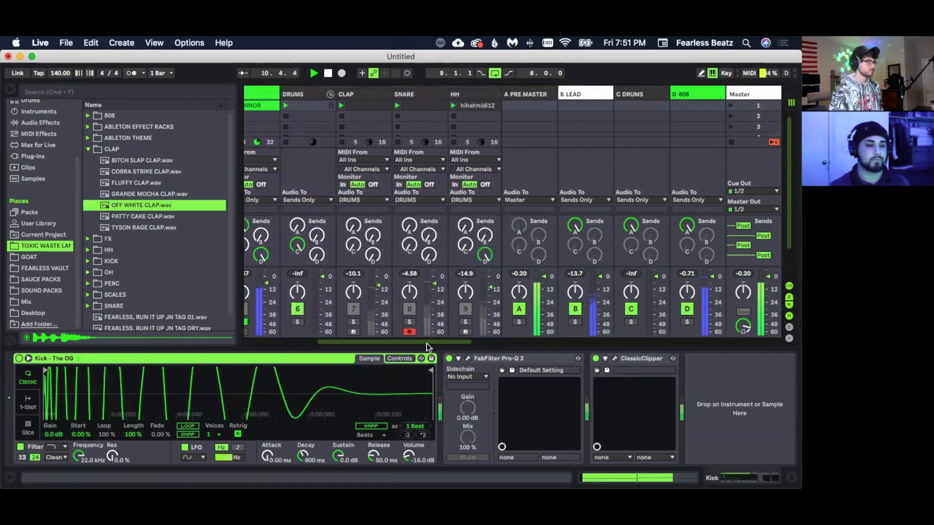
pyautogui.click(410, 322)
pyautogui.click(352, 322)
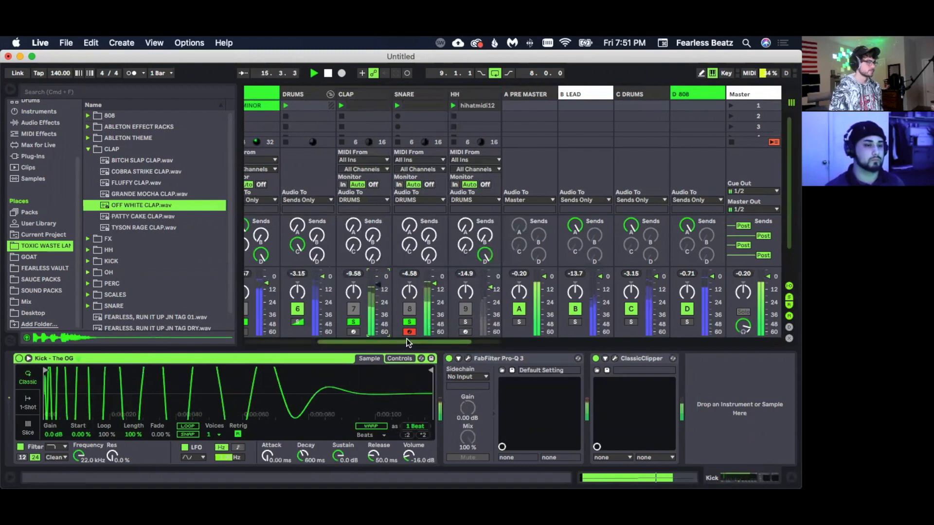
# - Solo the OH track, restart playback and set its volume to about -8.6 dB
pyautogui.moveTo(407, 338); pyautogui.dragTo(424, 341)
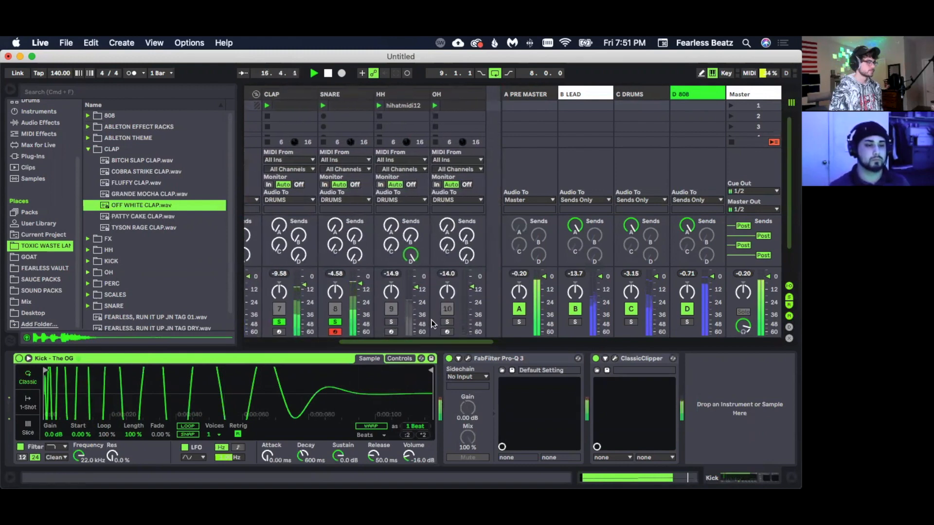
pyautogui.click(447, 323)
pyautogui.press('space')
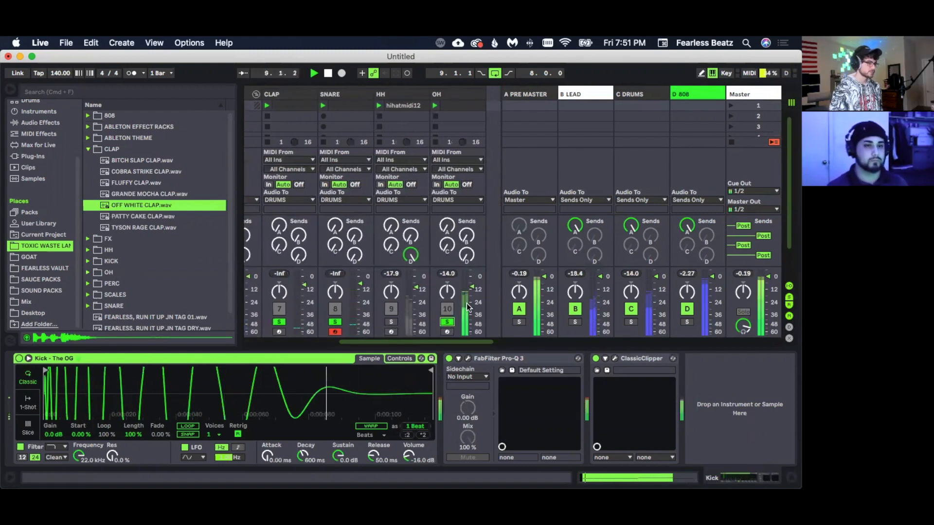
pyautogui.moveTo(473, 287); pyautogui.dragTo(473, 289)
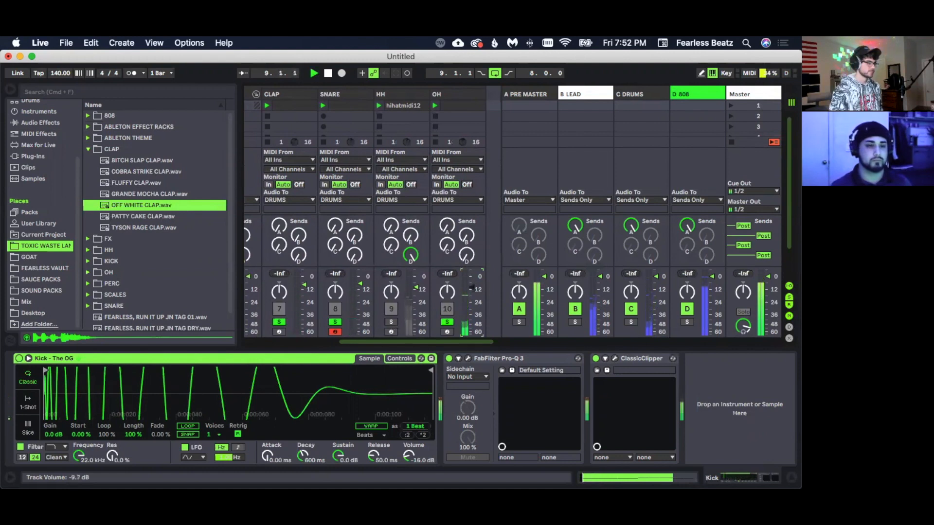
# - Clear the drum solos and lower the HH volume slightly in the full mix
pyautogui.click(447, 322)
pyautogui.moveTo(413, 299); pyautogui.dragTo(412, 301)
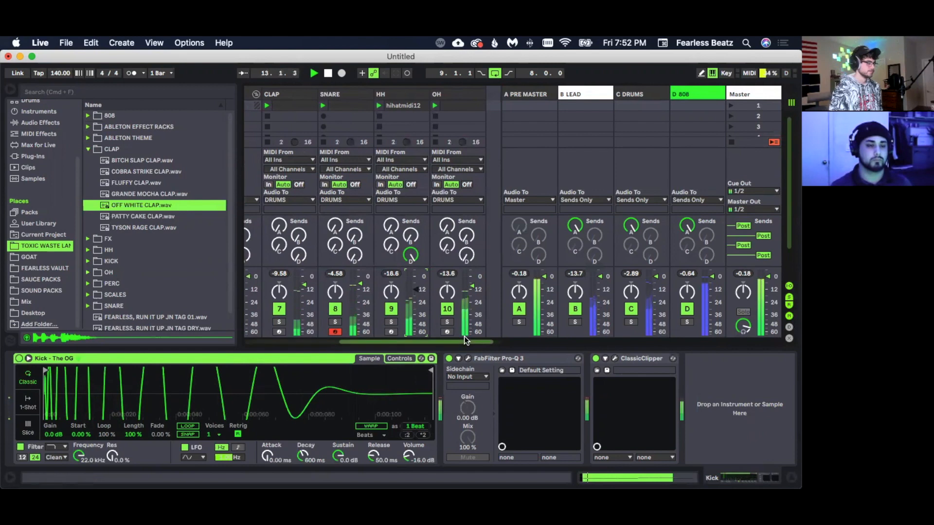
pyautogui.moveTo(462, 342); pyautogui.dragTo(435, 341)
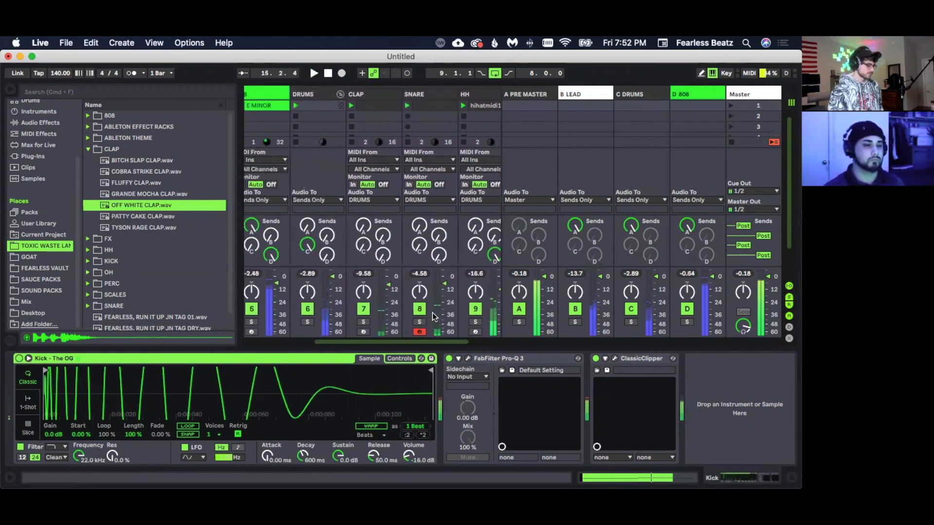
# - Copy the Kick's E MINOR clip into the arrangement at bar 9 and duplicate it up to bar 17
pyautogui.moveTo(419, 340); pyautogui.dragTo(360, 329)
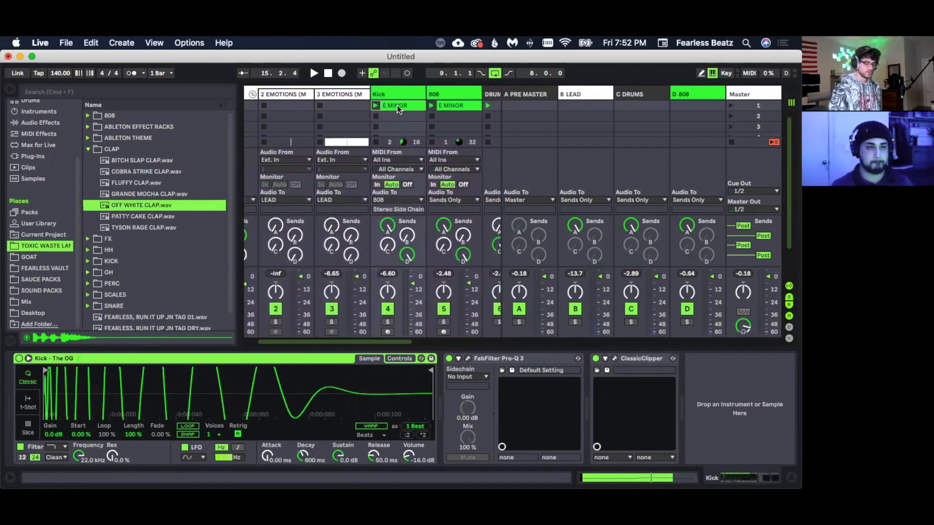
pyautogui.moveTo(399, 106); pyautogui.dragTo(303, 229)
pyautogui.press('Tab')
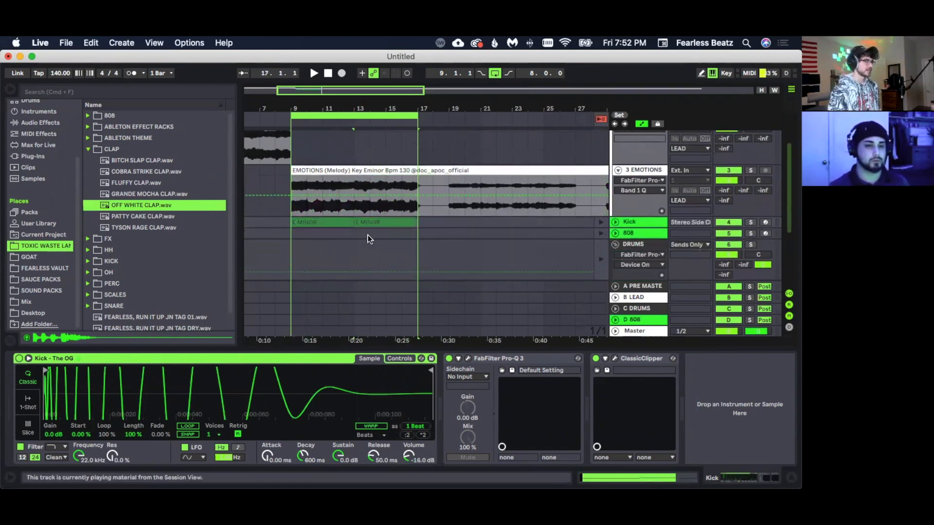
# - Copy the 808's E MINOR clip onto the 808 track in the arrangement, starting at bar 9
pyautogui.press('Tab')
pyautogui.moveTo(453, 105); pyautogui.dragTo(302, 238)
pyautogui.press('Tab')
pyautogui.press('Tab')
# - Copy the CLAP clip onto the CLAP track in the arrangement, starting at bar 9
pyautogui.hscroll(2, 393, 338)
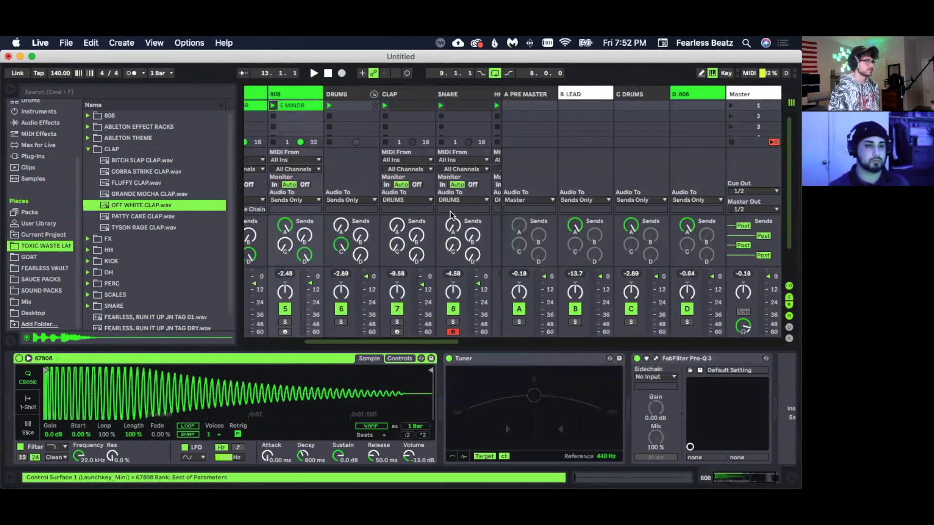
pyautogui.press('Tab')
pyautogui.click(308, 263)
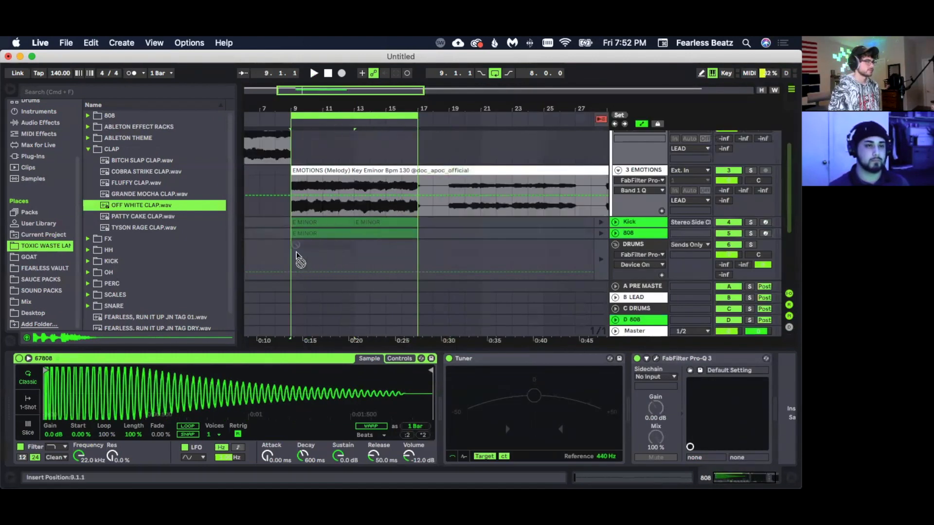
pyautogui.moveTo(314, 337); pyautogui.dragTo(293, 236)
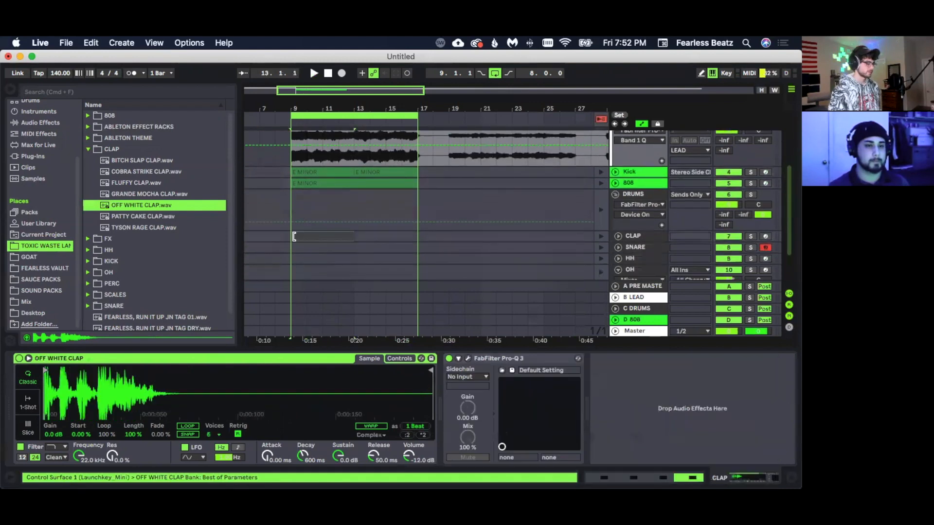
# - Copy the SNARE clip onto its arrangement track at bar 9 and duplicate it up to bar 17
pyautogui.press('Tab')
pyautogui.click(443, 105)
pyautogui.press('Tab')
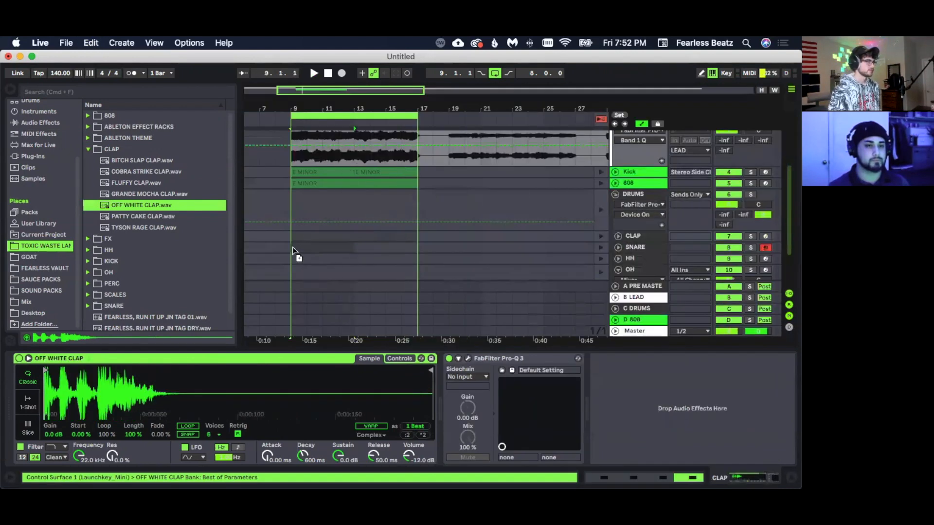
pyautogui.click(355, 244)
pyautogui.press('Tab')
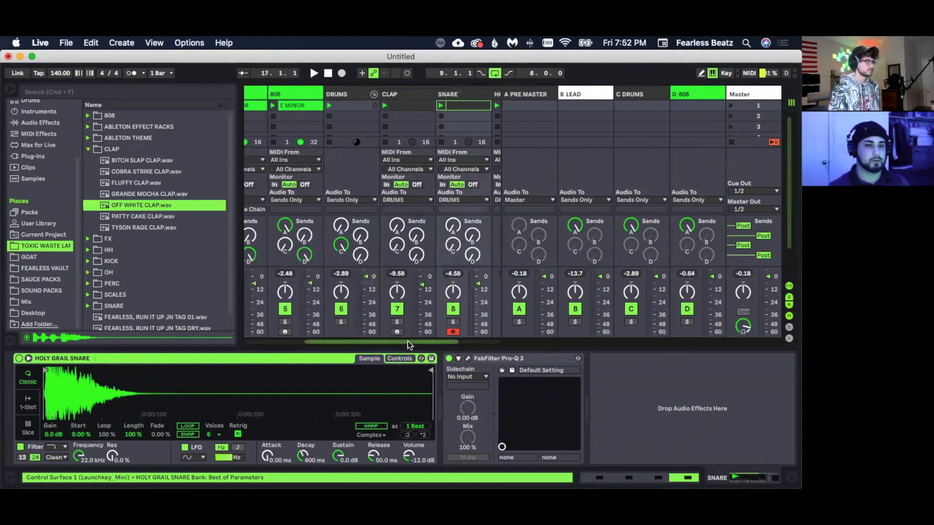
# - Copy the HH track's hihatmidi12 clip into the arrangement at bar 9 and duplicate it up to bar 17
pyautogui.moveTo(408, 341); pyautogui.dragTo(447, 335)
pyautogui.press('Tab')
pyautogui.moveTo(393, 105); pyautogui.dragTo(295, 236)
pyautogui.press('Tab')
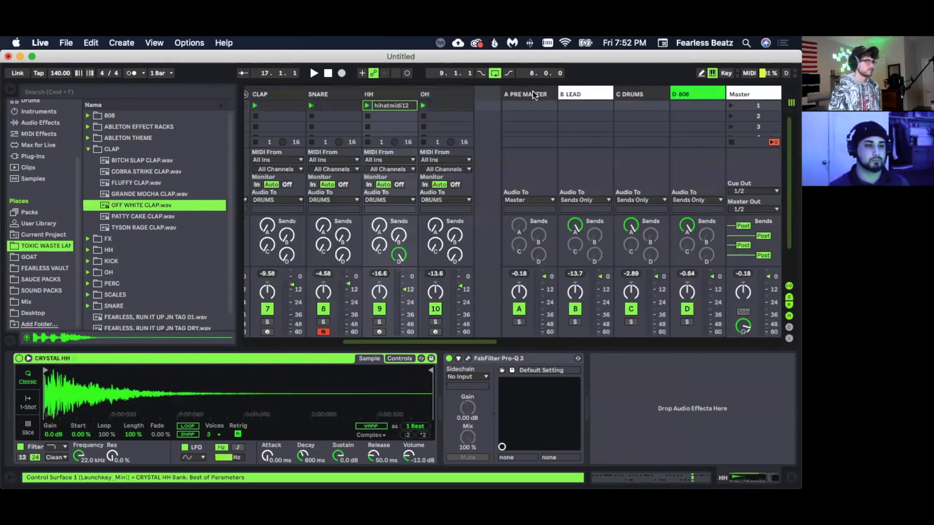
# - Copy the OH clip onto its arrangement track at bar 9 and duplicate it up to bar 17
pyautogui.press('Tab')
pyautogui.moveTo(459, 104); pyautogui.dragTo(293, 258)
pyautogui.press('super+d')
pyautogui.scroll(-2, 396, 234)
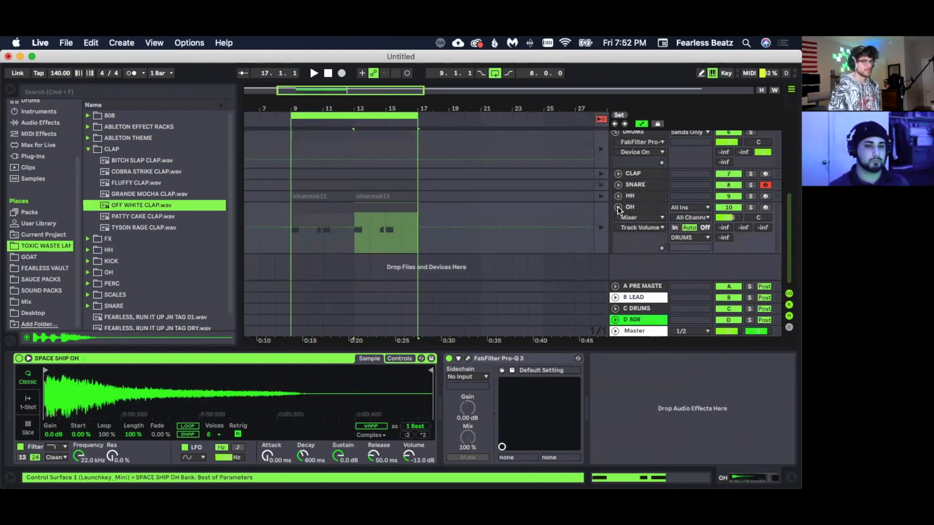
# - Try the OH track's send and volume controls in the arrangement with a volume of -8.5 dB, and undo the volume change
pyautogui.press('Tab')
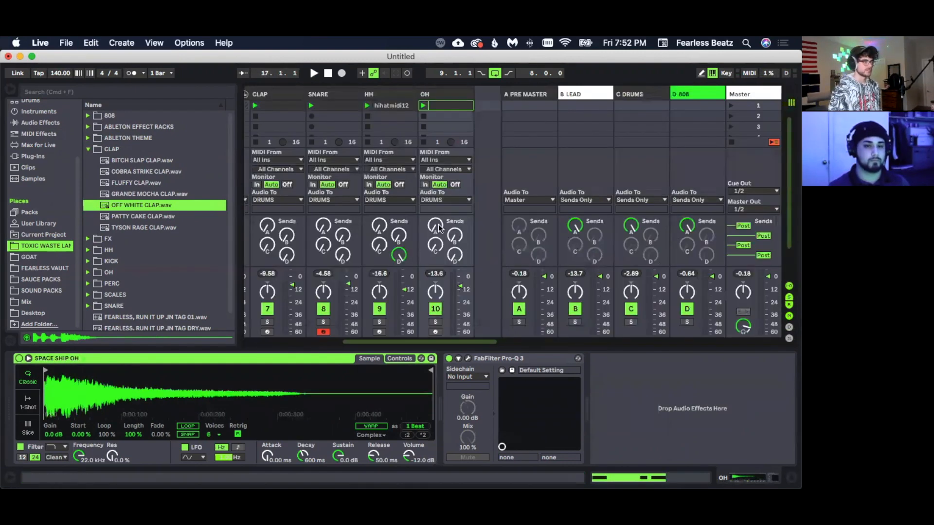
pyautogui.press('Tab')
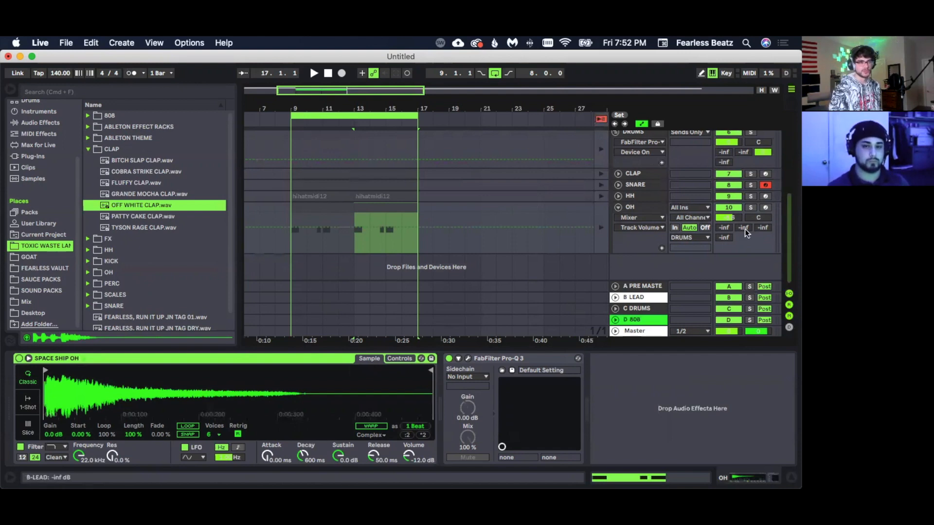
pyautogui.moveTo(728, 226); pyautogui.dragTo(728, 225)
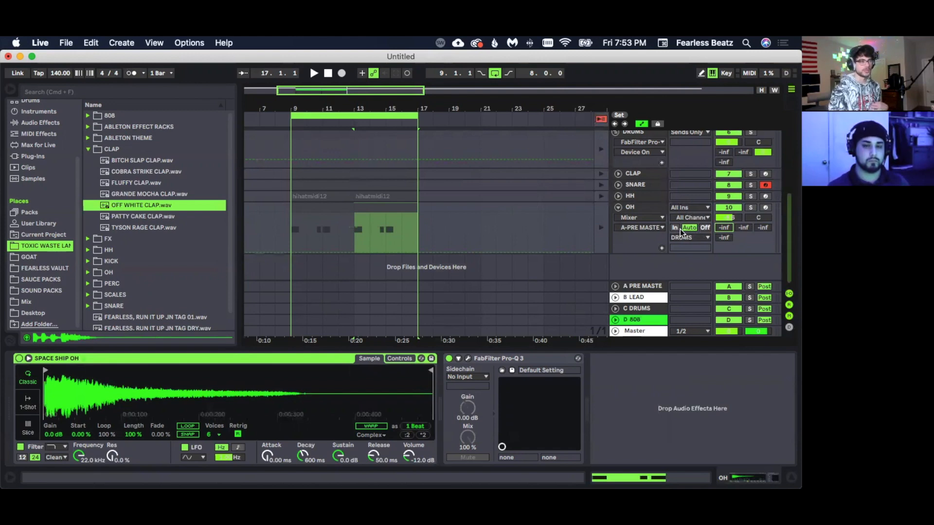
pyautogui.click(645, 218)
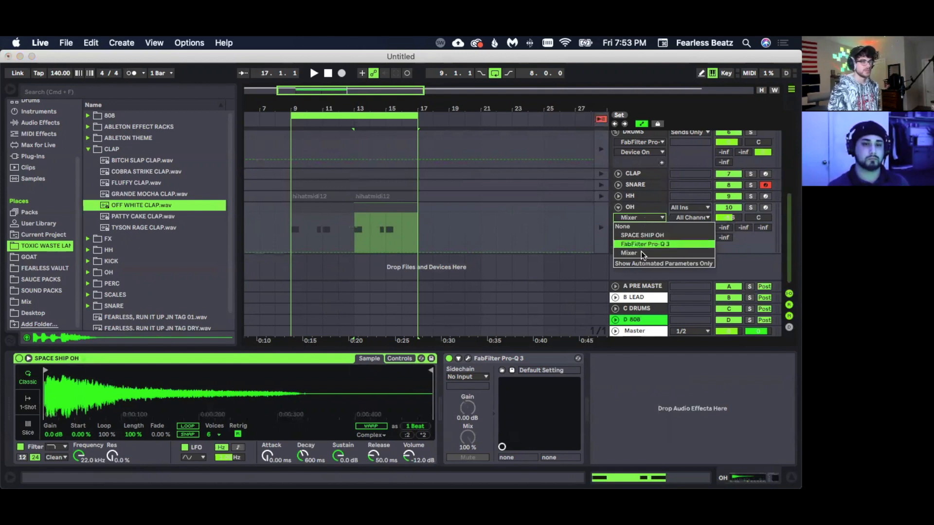
pyautogui.click(629, 218)
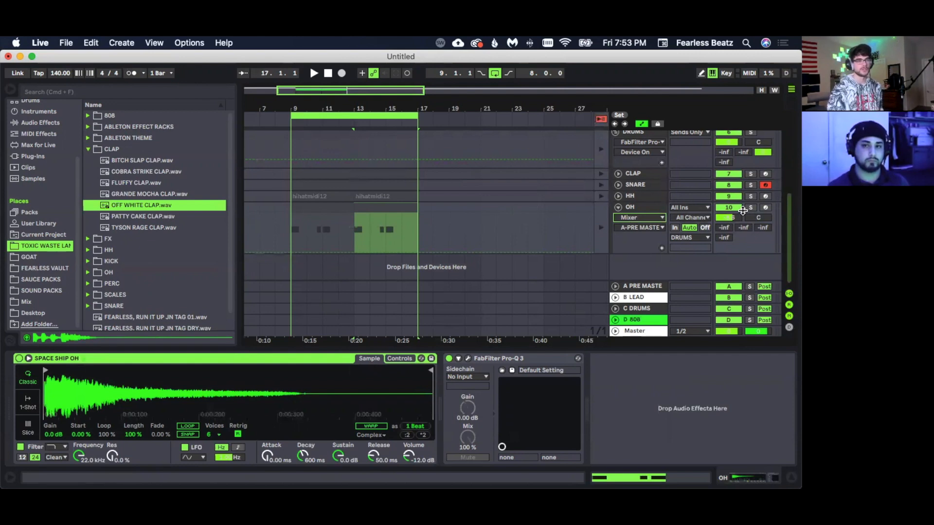
pyautogui.moveTo(733, 220); pyautogui.dragTo(734, 218)
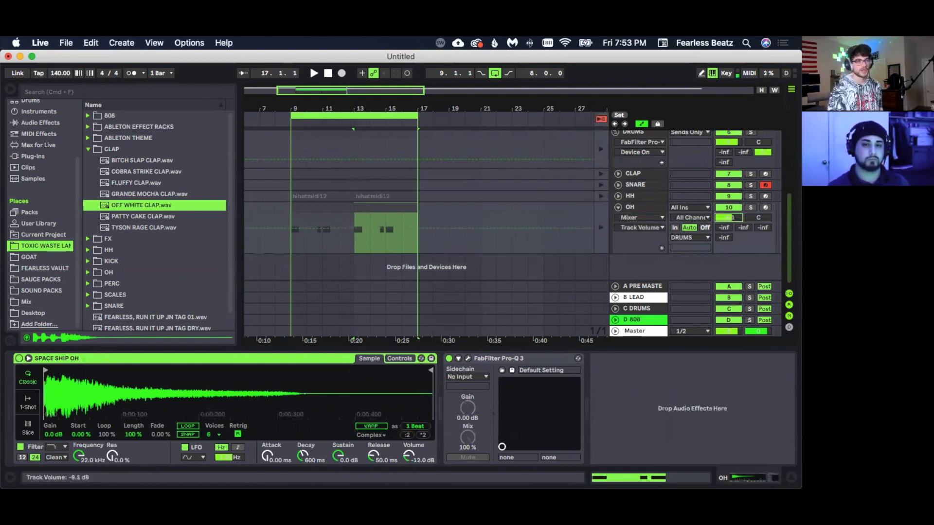
pyautogui.press('super+z')
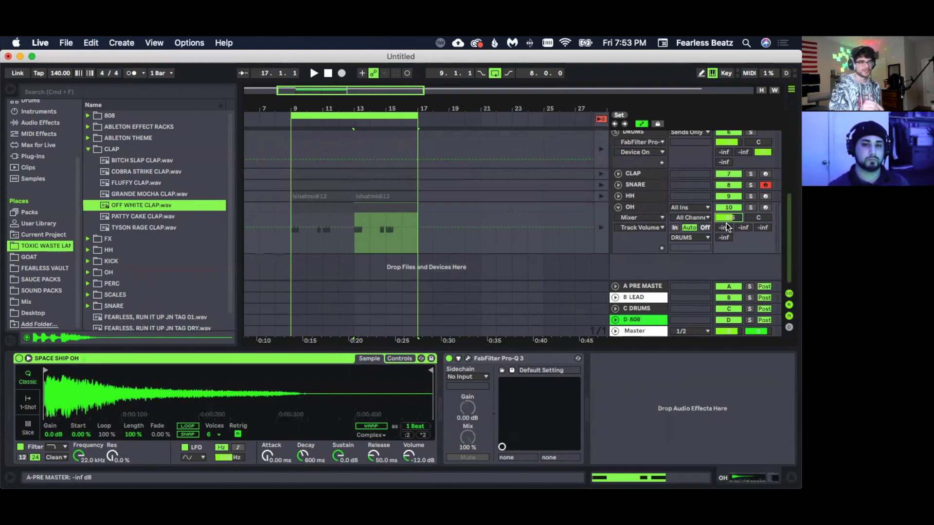
pyautogui.press('Tab')
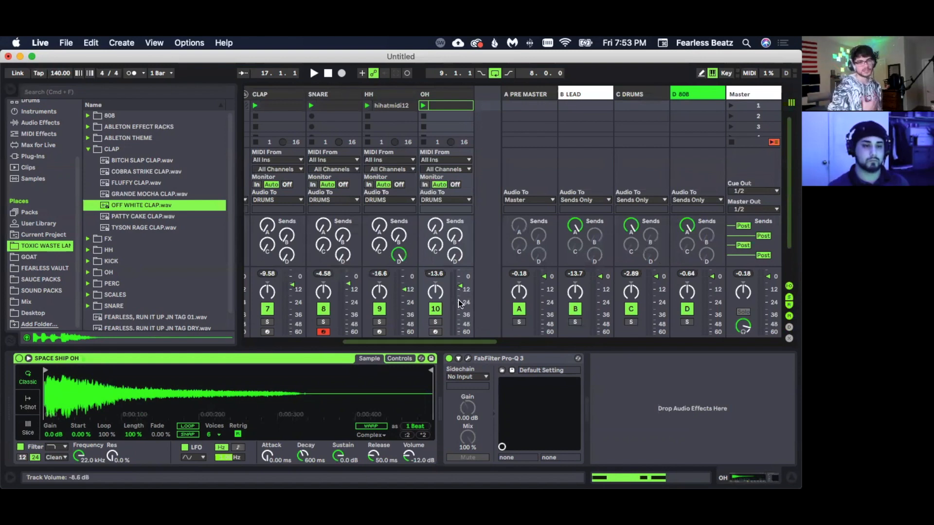
pyautogui.press('Tab')
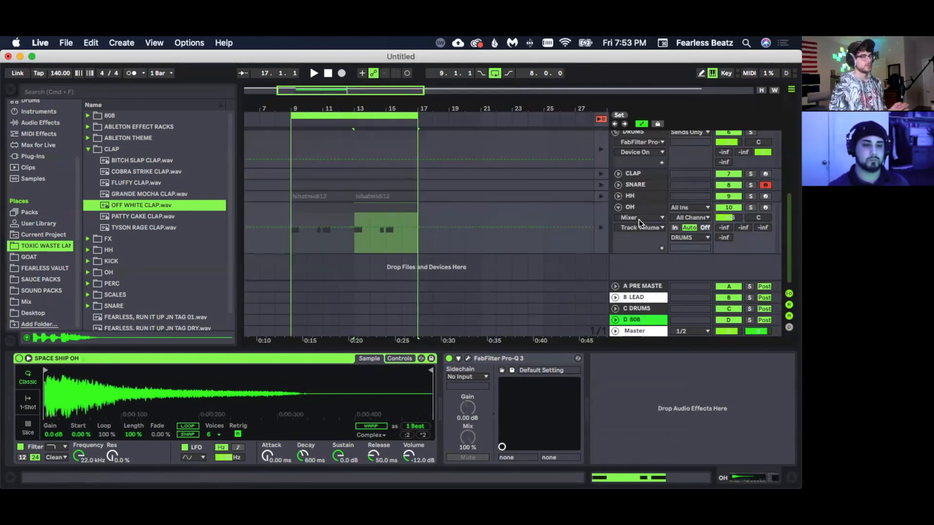
# - Collapse the OH track and switch playback of all tracks back to the arrangement clips
pyautogui.click(618, 208)
pyautogui.scroll(3, 451, 212)
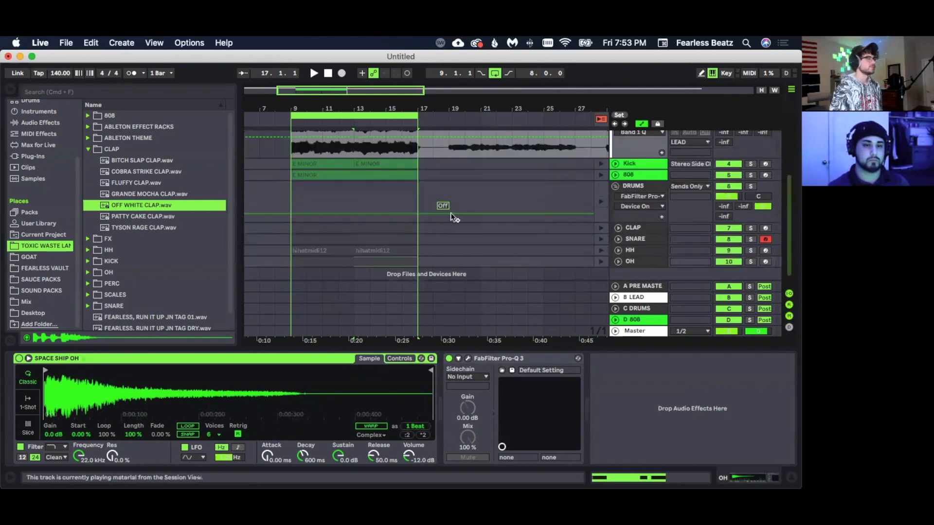
pyautogui.scroll(2, 389, 185)
pyautogui.scroll(-2, 384, 197)
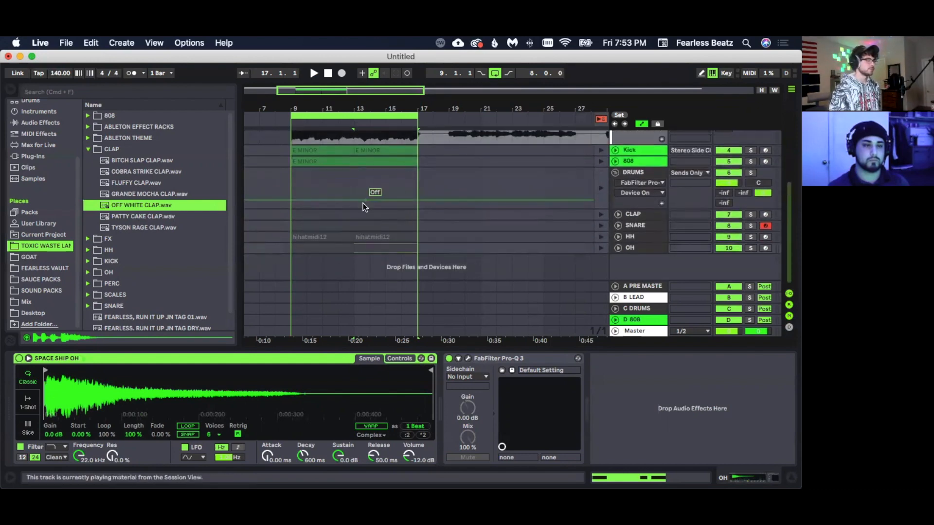
pyautogui.scroll(2, 385, 197)
pyautogui.scroll(-2, 408, 190)
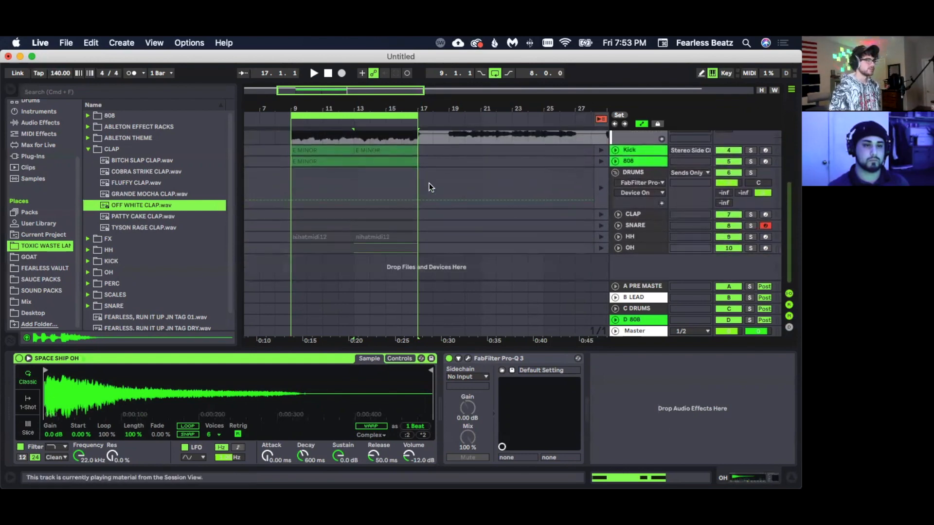
pyautogui.click(603, 121)
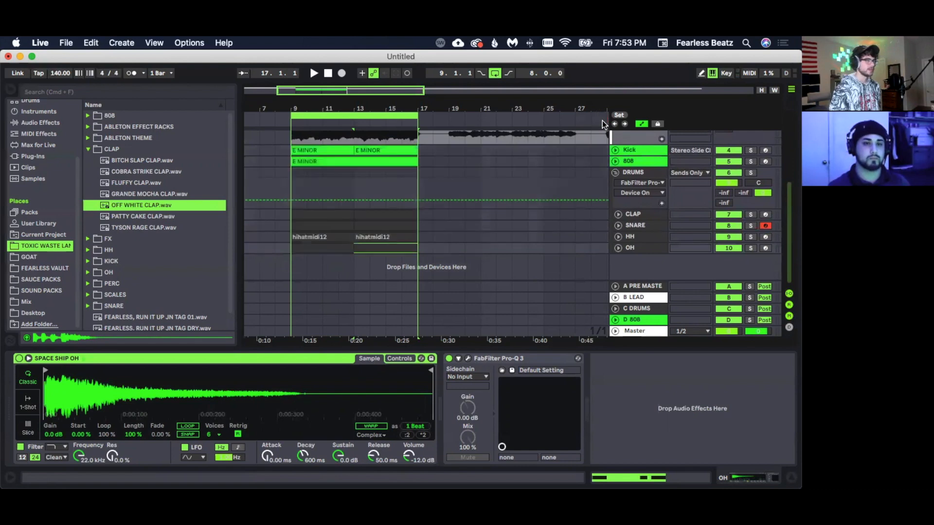
pyautogui.scroll(2, 347, 170)
pyautogui.moveTo(362, 110); pyautogui.dragTo(360, 77)
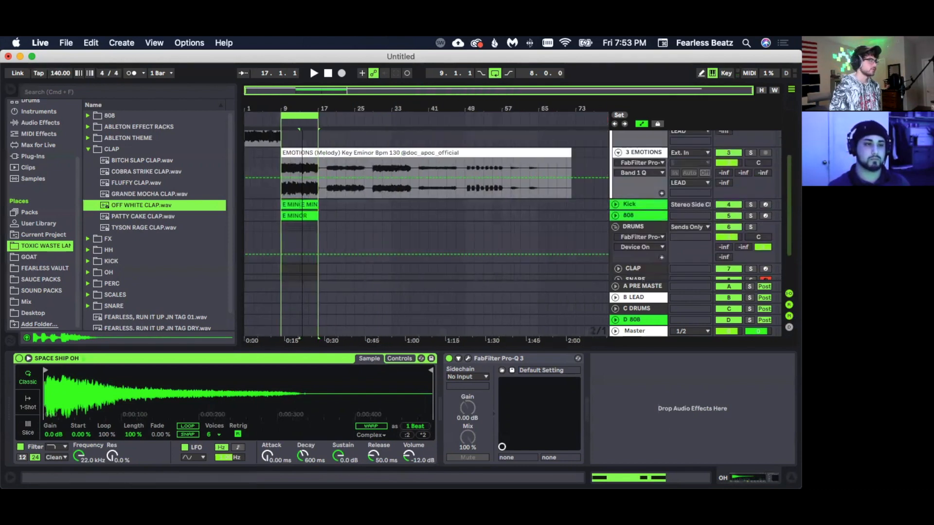
pyautogui.scroll(-3, 335, 167)
pyautogui.scroll(3, 335, 167)
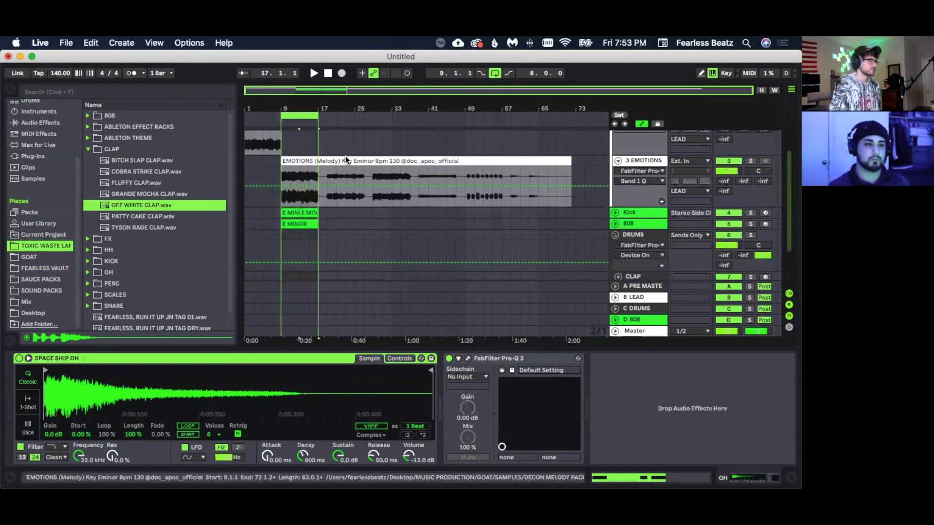
# - Turn off the arrangement loop and duplicate the bar 9 to 17 clips of the Kick through OH tracks twice, up to bar 33
pyautogui.click(494, 74)
pyautogui.scroll(-3, 377, 156)
pyautogui.scroll(2, 360, 194)
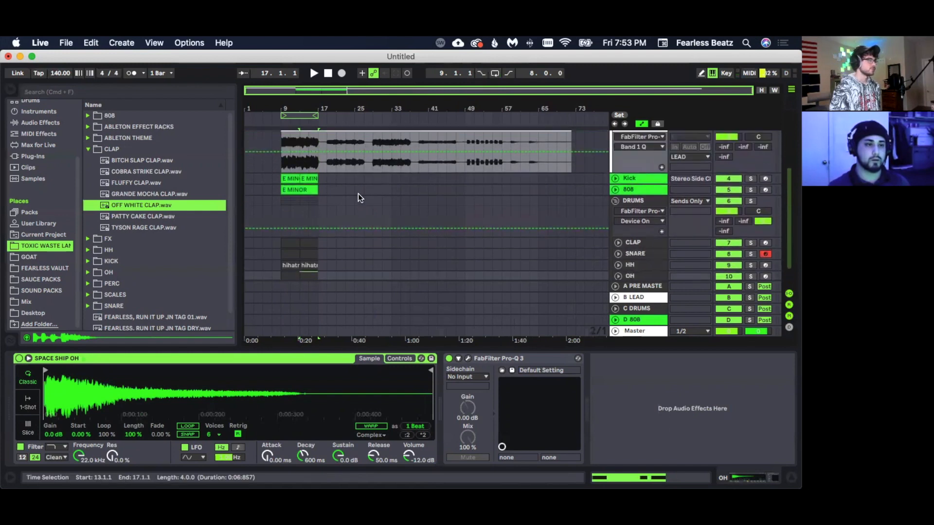
pyautogui.scroll(-2, 352, 195)
pyautogui.moveTo(318, 252); pyautogui.dragTo(279, 149)
pyautogui.press('super+d')
pyautogui.press('super+d')
pyautogui.scroll(3, 408, 204)
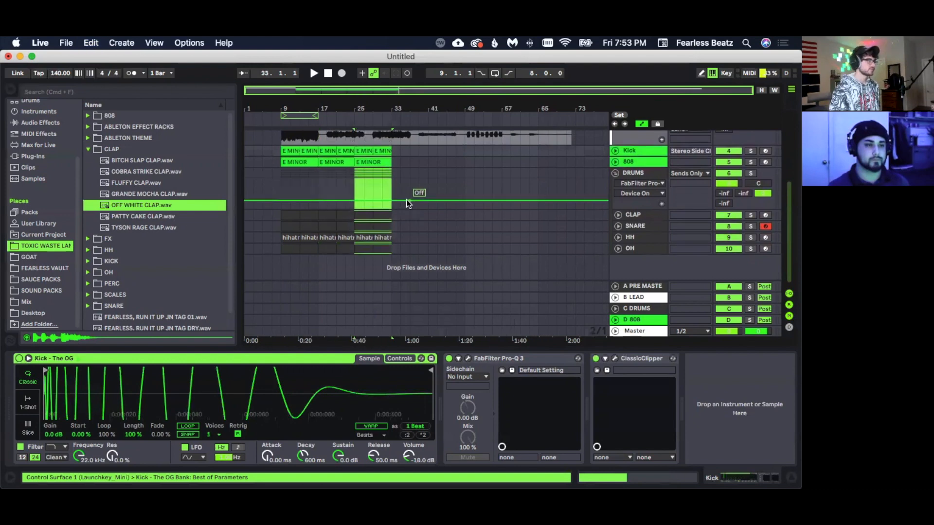
# - Solo the 3 EMOTIONS track, split its melody clip at bar 19 and move the remainder back to bar 17
pyautogui.click(323, 182)
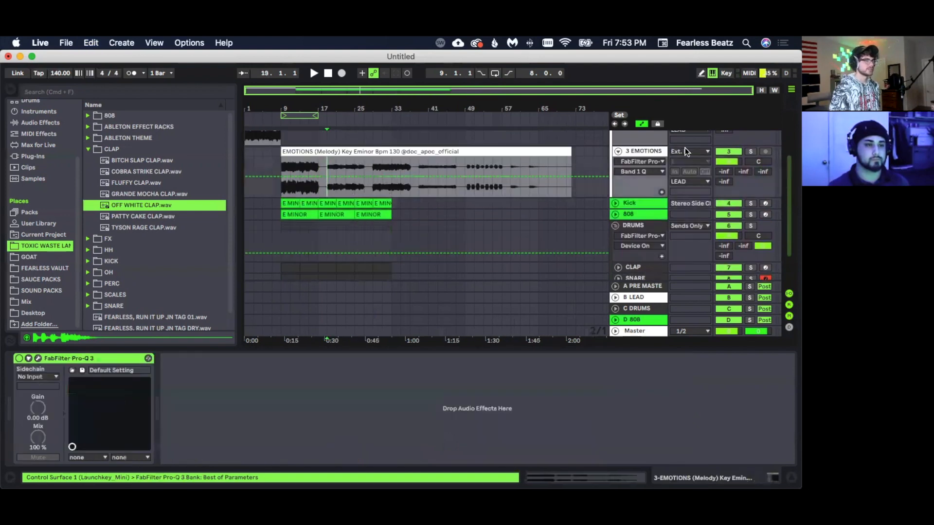
pyautogui.click(752, 152)
pyautogui.press('space')
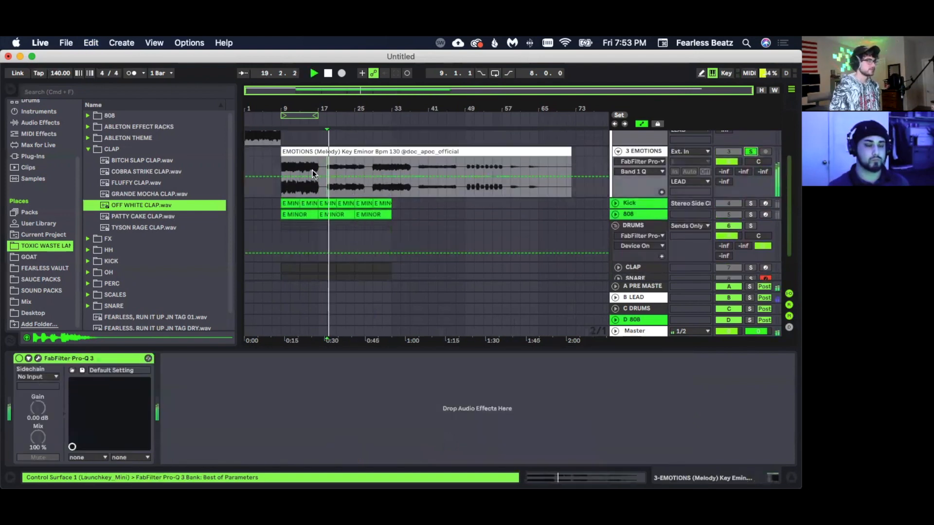
pyautogui.click(328, 169)
pyautogui.press('super+e')
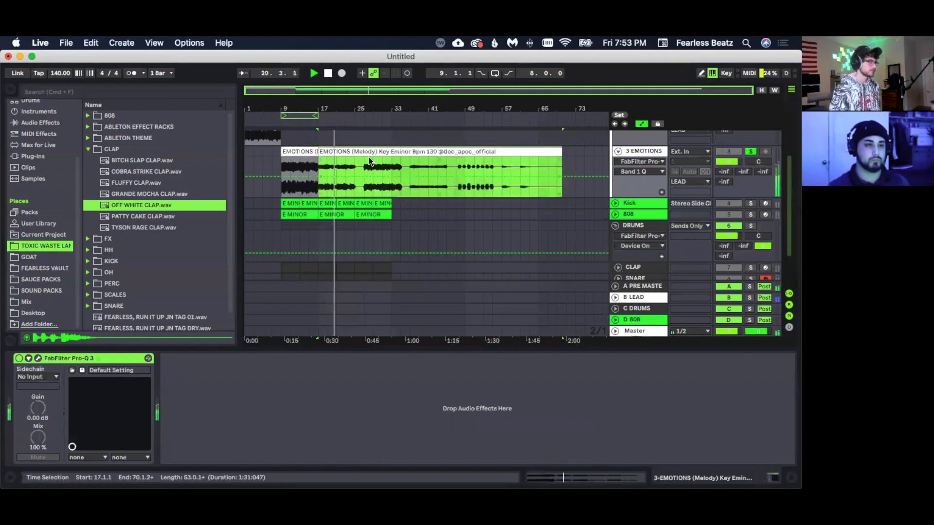
# - Audition the remaining melody sections and shorten the second 3 EMOTIONS clip so it ends at bar 25
pyautogui.click(362, 168)
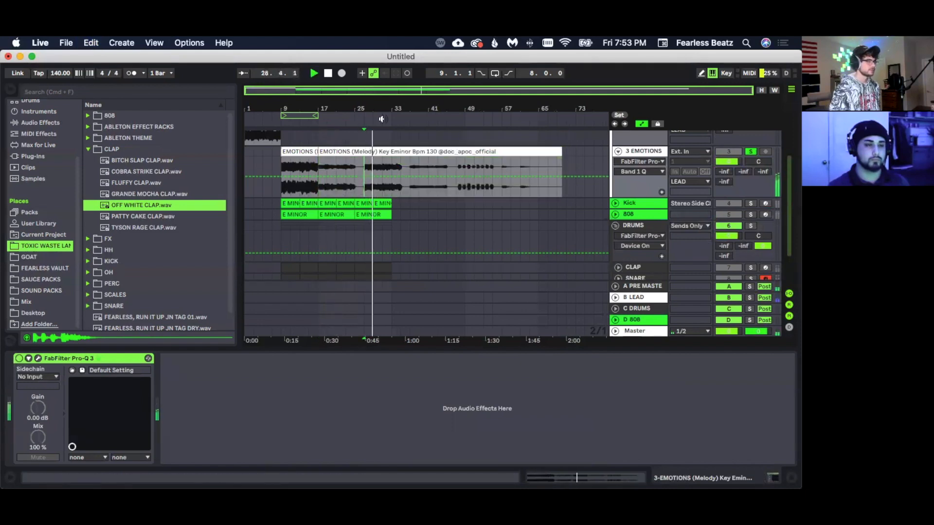
pyautogui.click(410, 183)
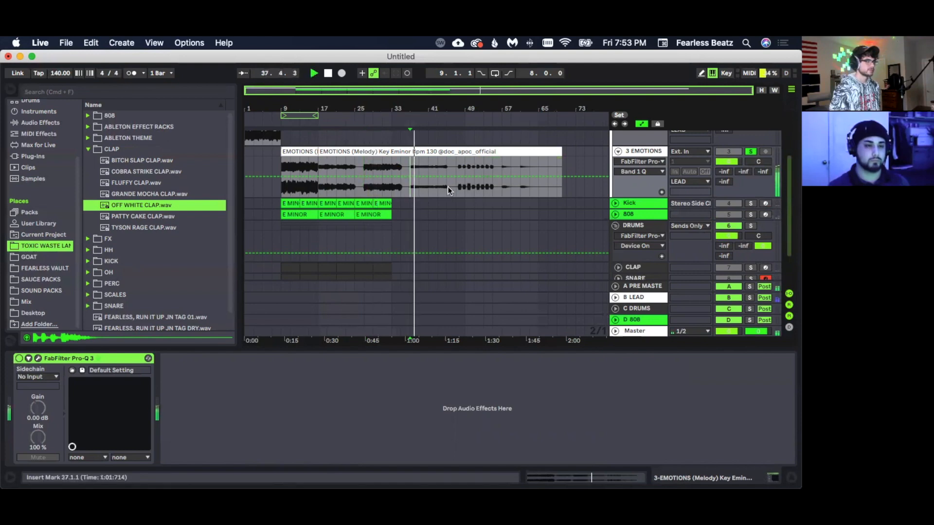
pyautogui.press('space')
pyautogui.moveTo(562, 161); pyautogui.dragTo(353, 169)
pyautogui.scroll(2, 279, 158)
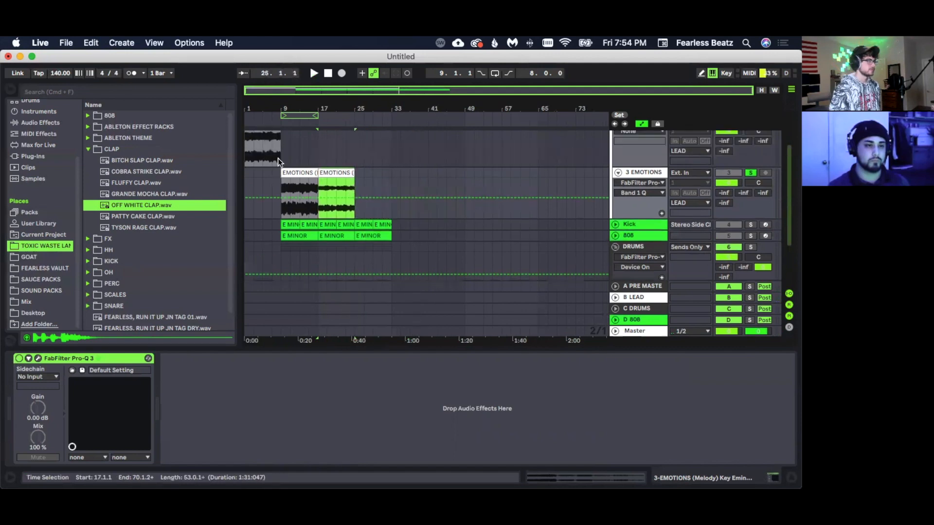
# - Copy the 3 EMOTIONS clip from bar 9 to bar 25 and the 2 EMOTIONS intro clip from bar 1 to bar 33
pyautogui.click(278, 162)
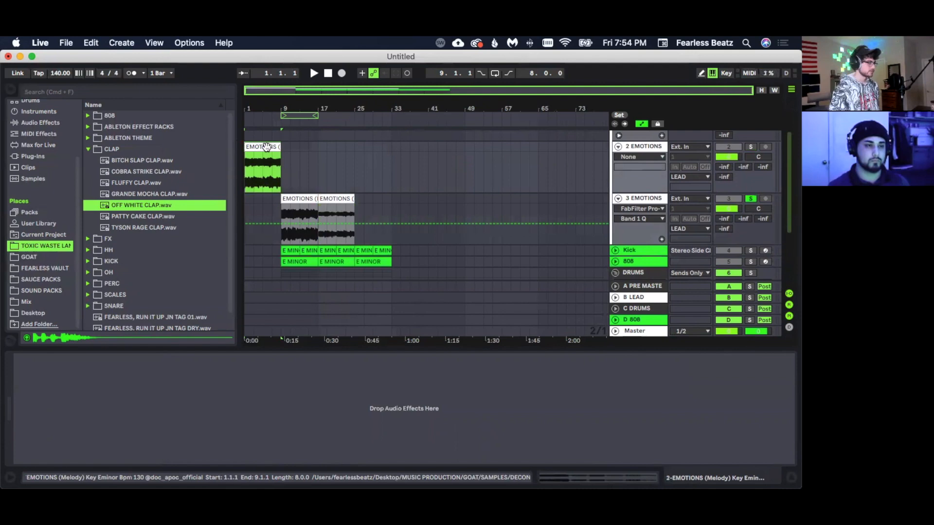
pyautogui.click(296, 199)
pyautogui.moveTo(295, 199); pyautogui.dragTo(404, 161)
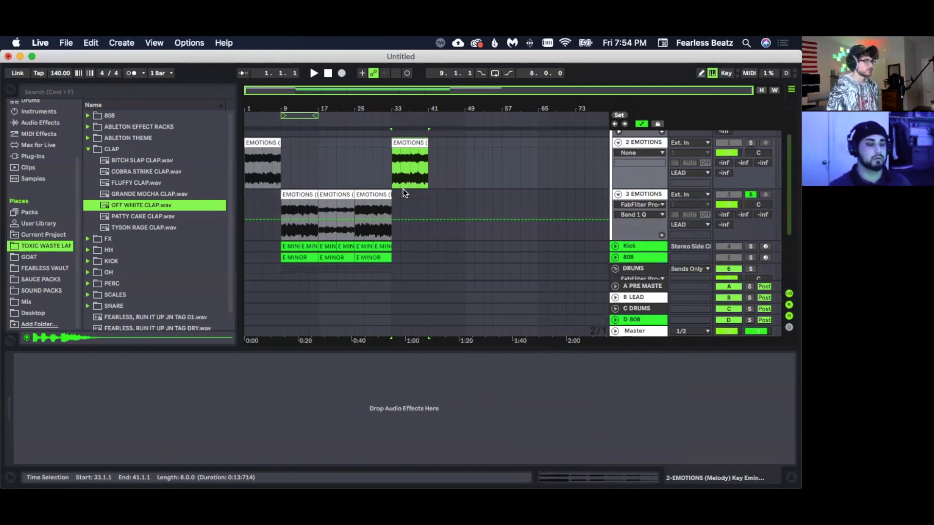
# - Try placing further copies of the bar 33 melody clip along the 2 EMOTIONS track, and undo them
pyautogui.scroll(2, 406, 191)
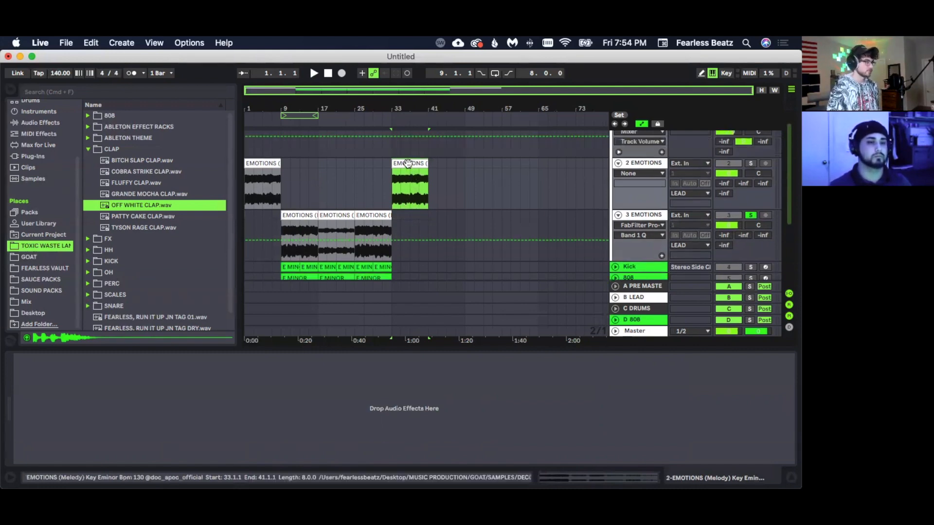
pyautogui.moveTo(408, 163); pyautogui.dragTo(550, 165)
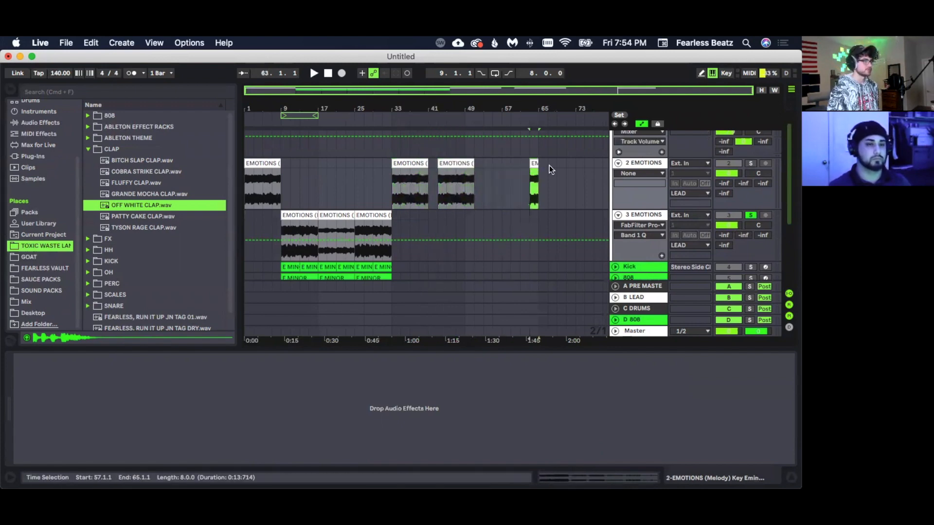
pyautogui.press('super+z')
pyautogui.press('super+z')
pyautogui.press('super+z')
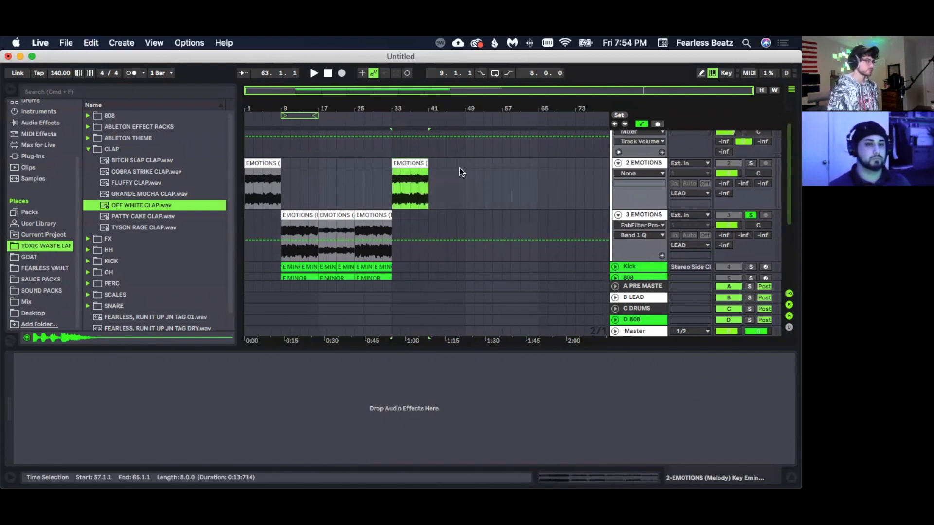
# - Collapse the 2 EMOTIONS and 3 EMOTIONS tracks in the arrangement
pyautogui.scroll(-2, 482, 169)
pyautogui.scroll(4, 516, 166)
pyautogui.click(617, 178)
pyautogui.scroll(-2, 447, 176)
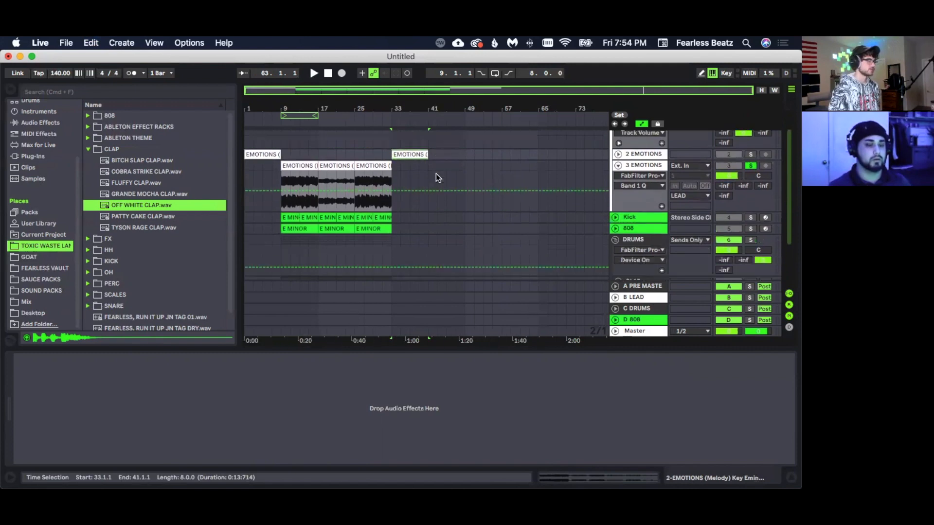
pyautogui.scroll(-2, 436, 176)
pyautogui.scroll(2, 647, 192)
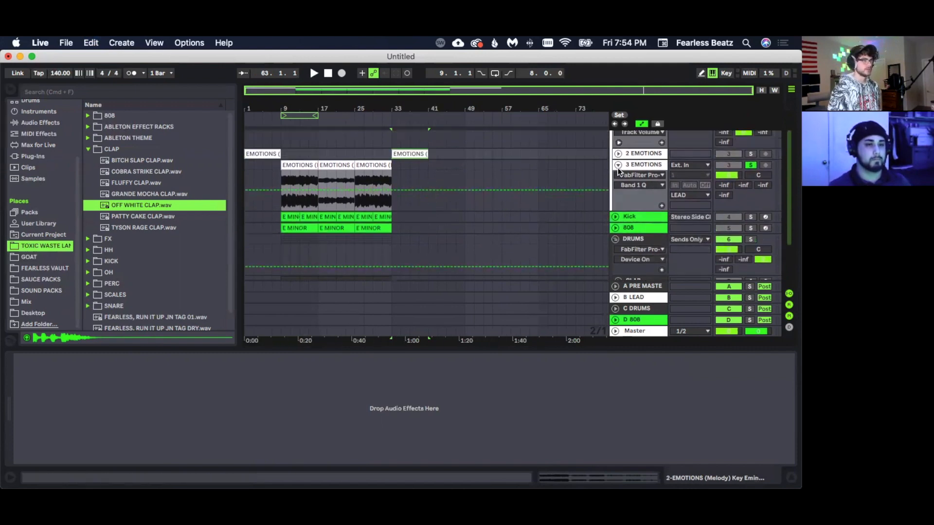
pyautogui.click(617, 166)
pyautogui.scroll(-2, 469, 198)
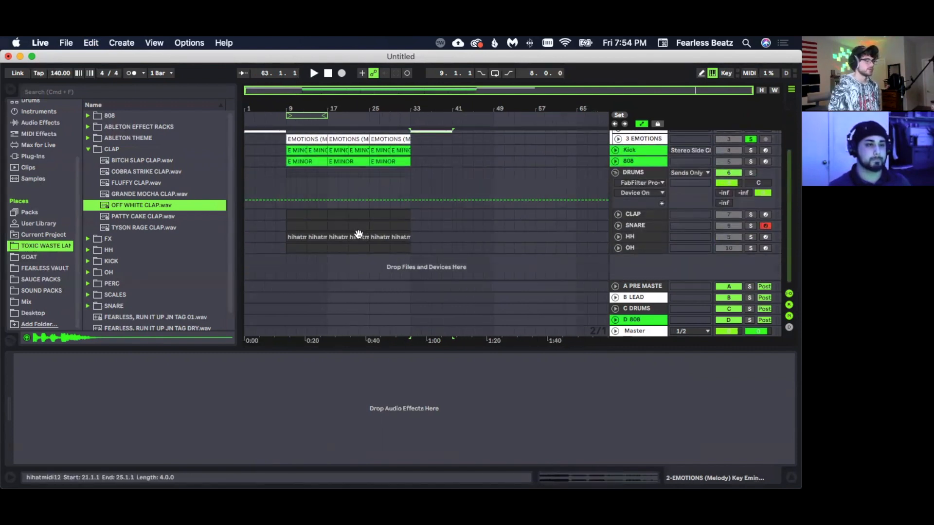
pyautogui.scroll(3, 359, 234)
pyautogui.scroll(-3, 352, 215)
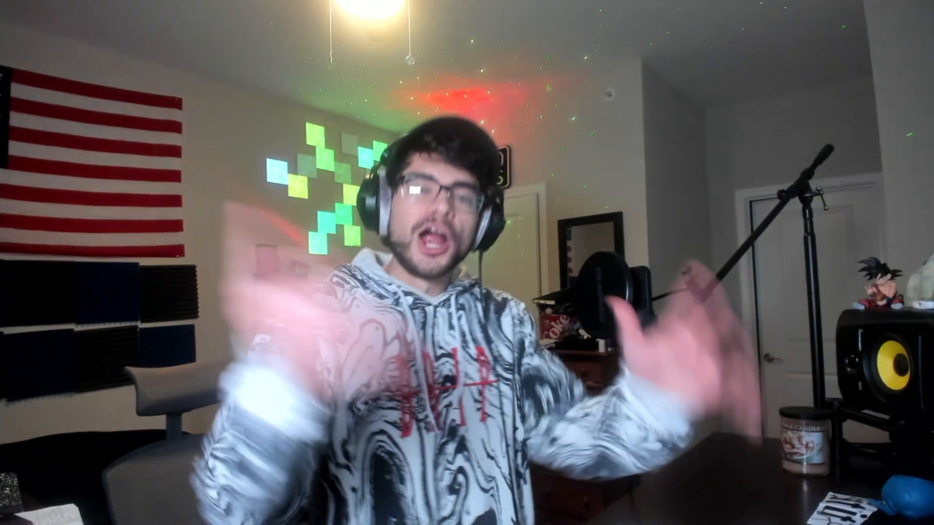